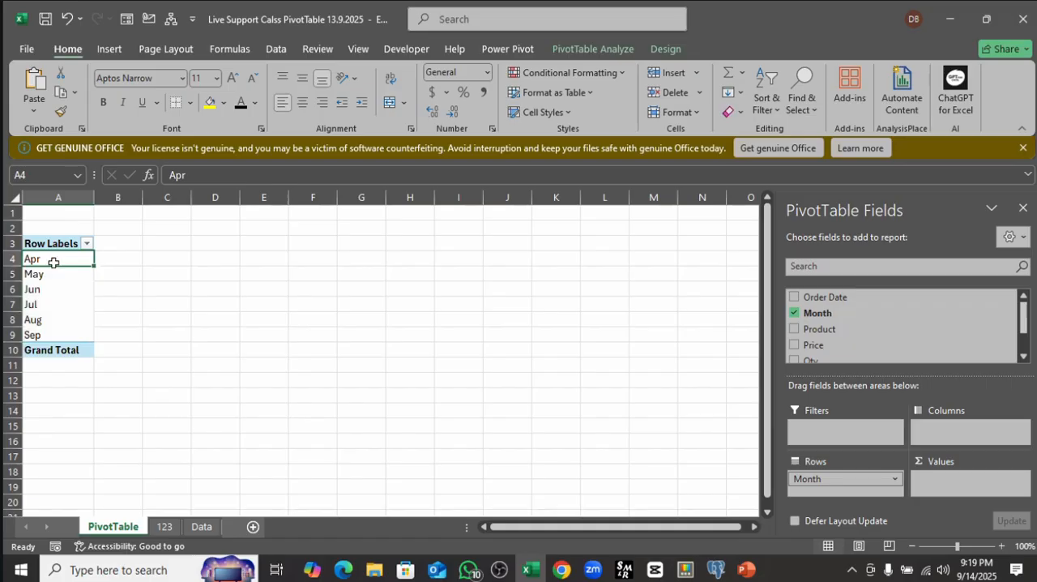
Step: Compare the Month column on the Data sheet with the month row labels in the PivotTable
left_click(202, 525)
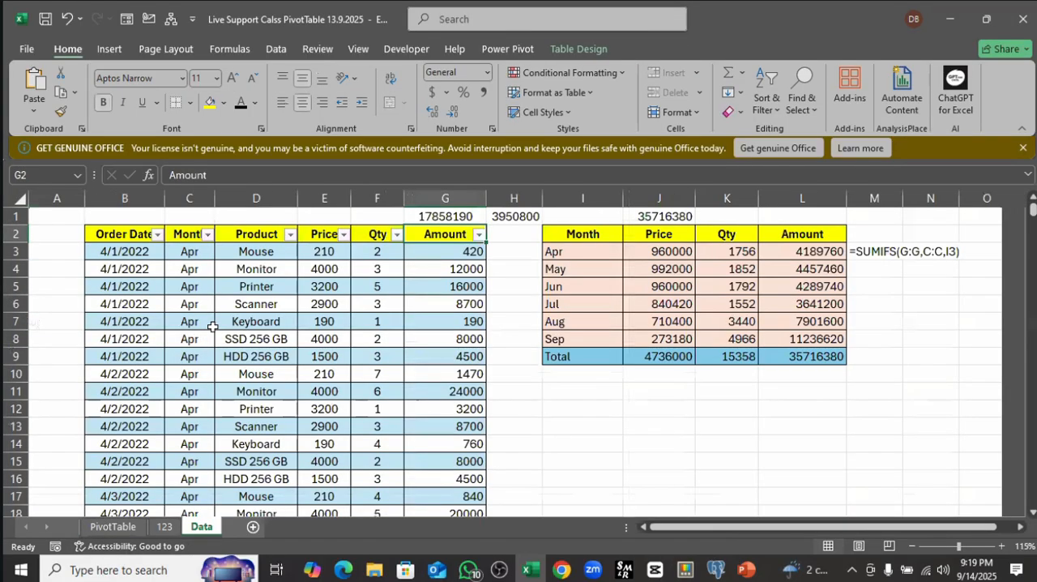
left_click_drag(191, 251, 188, 426)
left_click(112, 528)
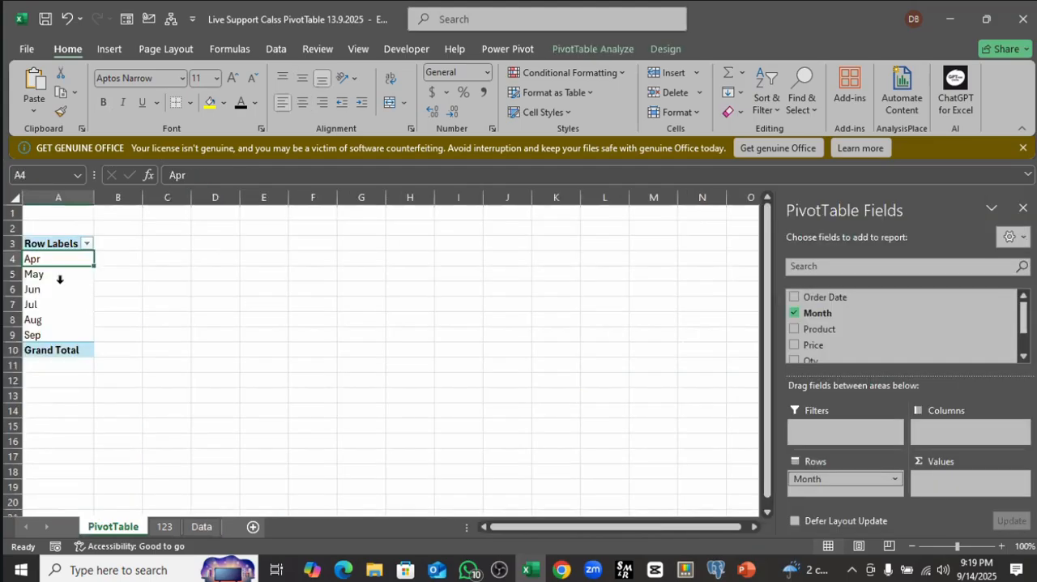
left_click(156, 263)
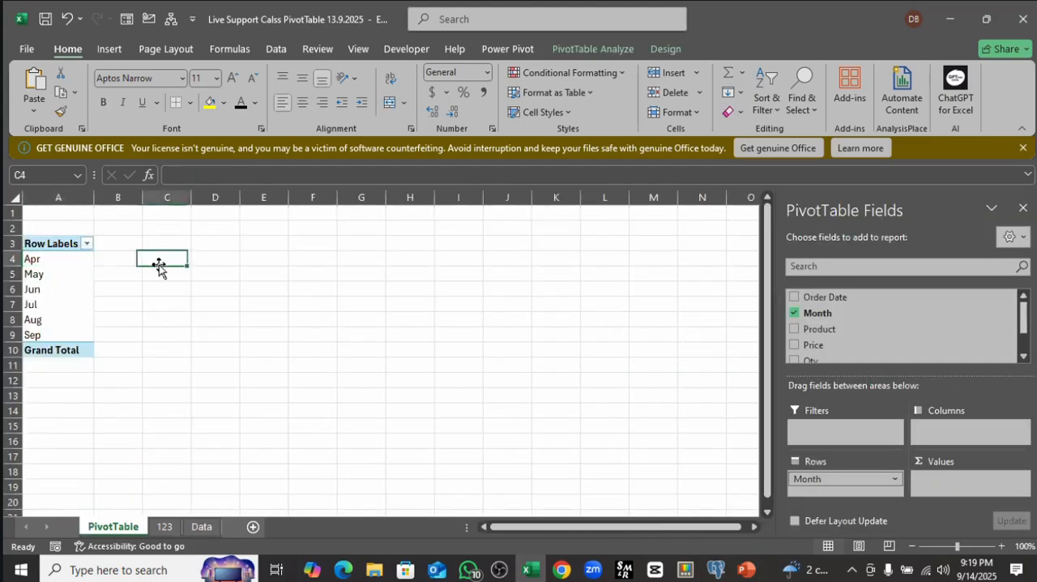
left_click(64, 262)
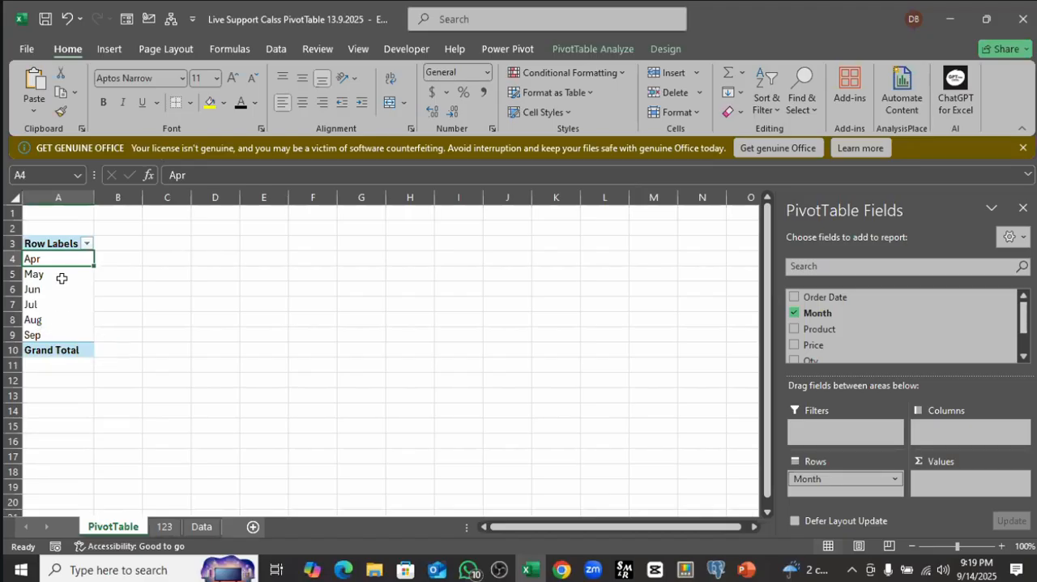
left_click_drag(57, 256, 60, 327)
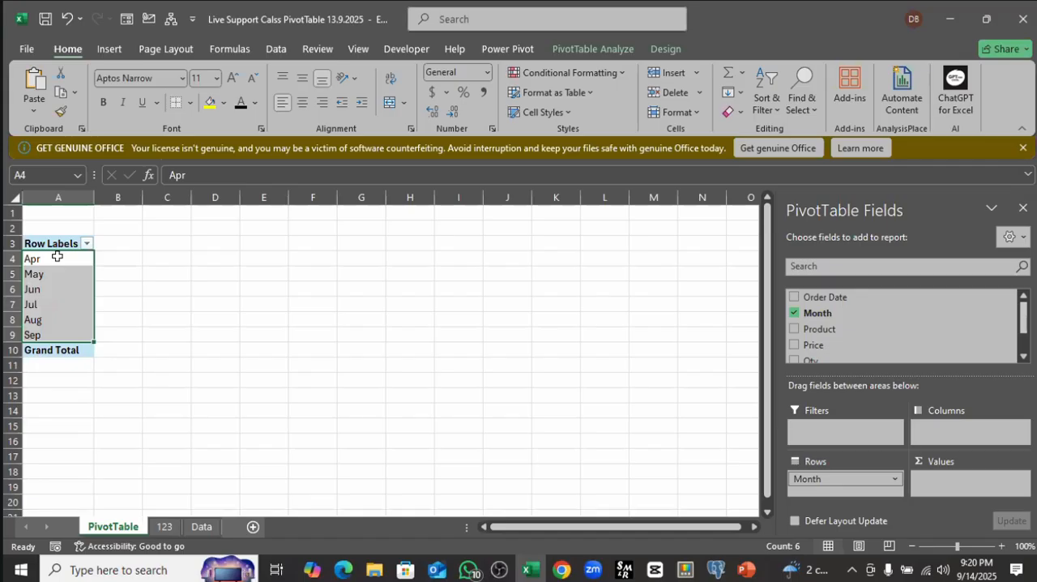
left_click_drag(57, 256, 57, 328)
left_click_drag(46, 263, 47, 334)
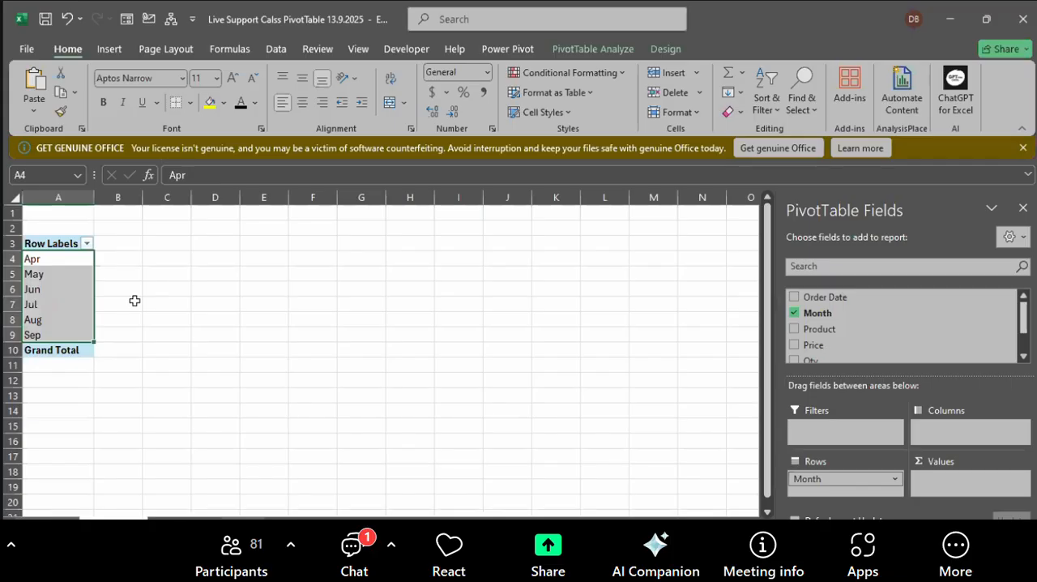
left_click_drag(62, 260, 61, 335)
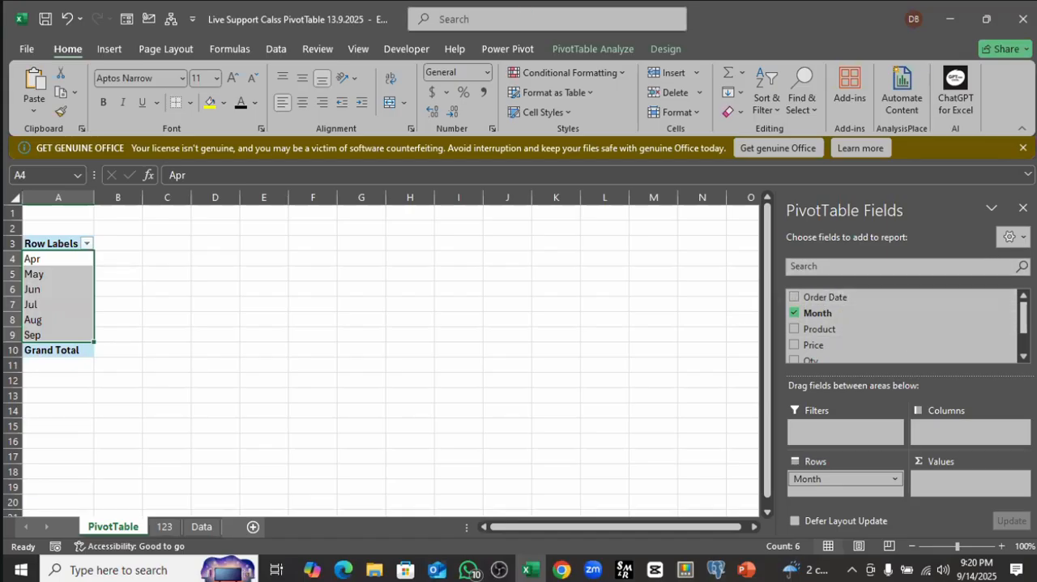
left_click(64, 255)
left_click(132, 258)
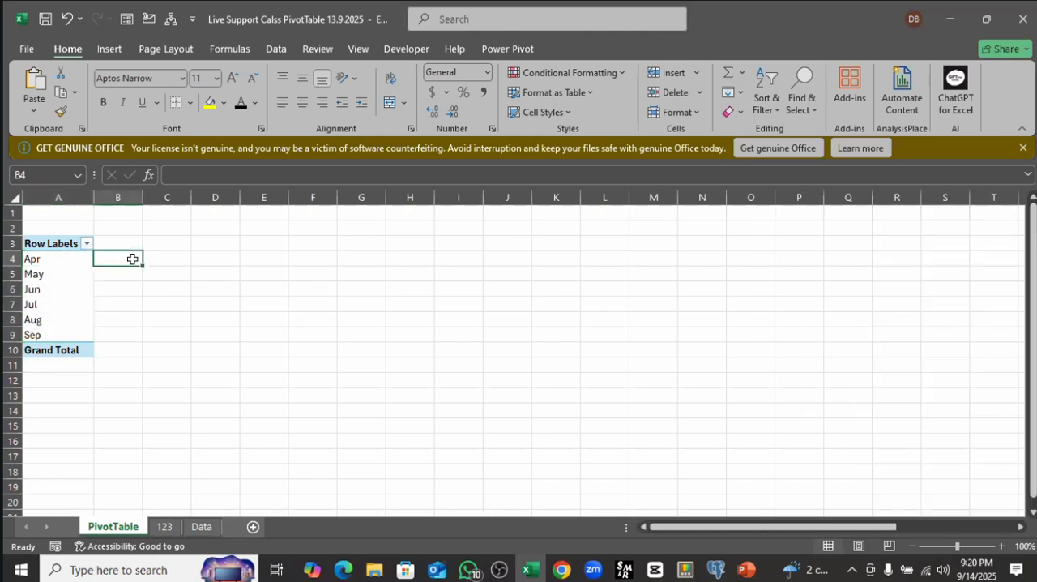
Step: Add the Price field to the PivotTable to show the sum of price for each month
left_click(53, 259)
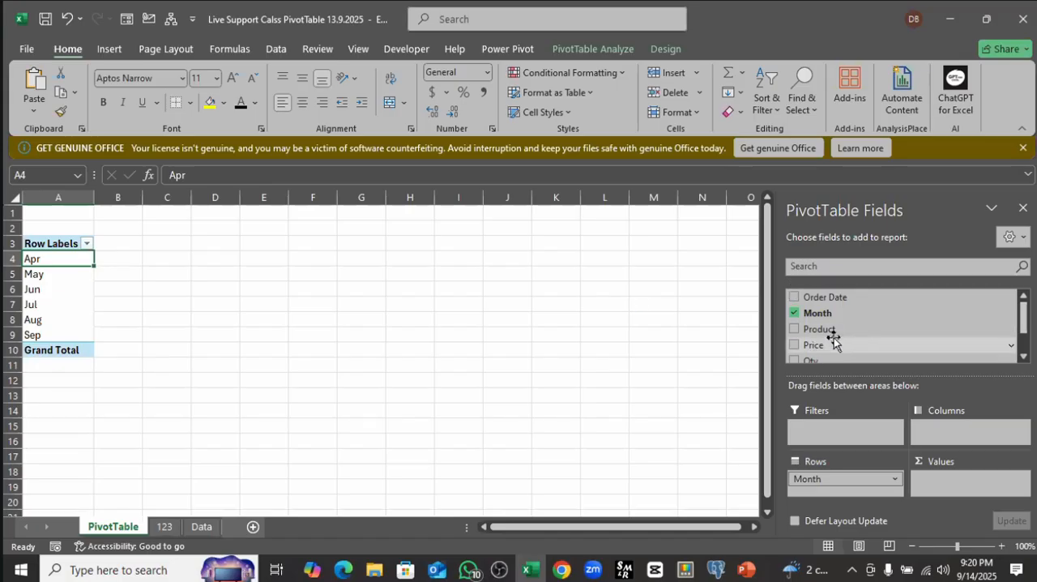
scroll(827, 338, "down", 2)
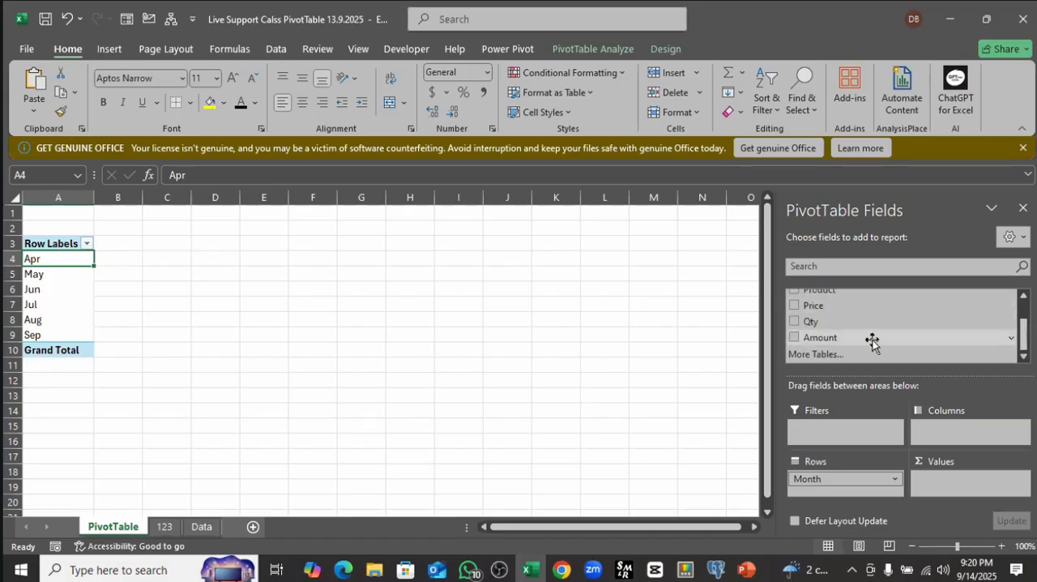
scroll(871, 342, "up", 2)
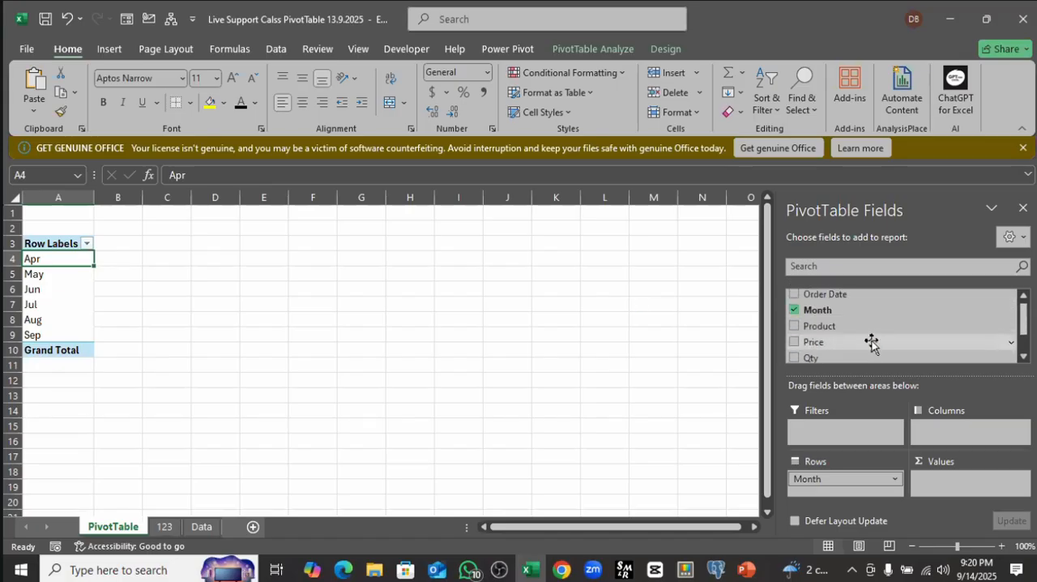
left_click(121, 258)
left_click(65, 262)
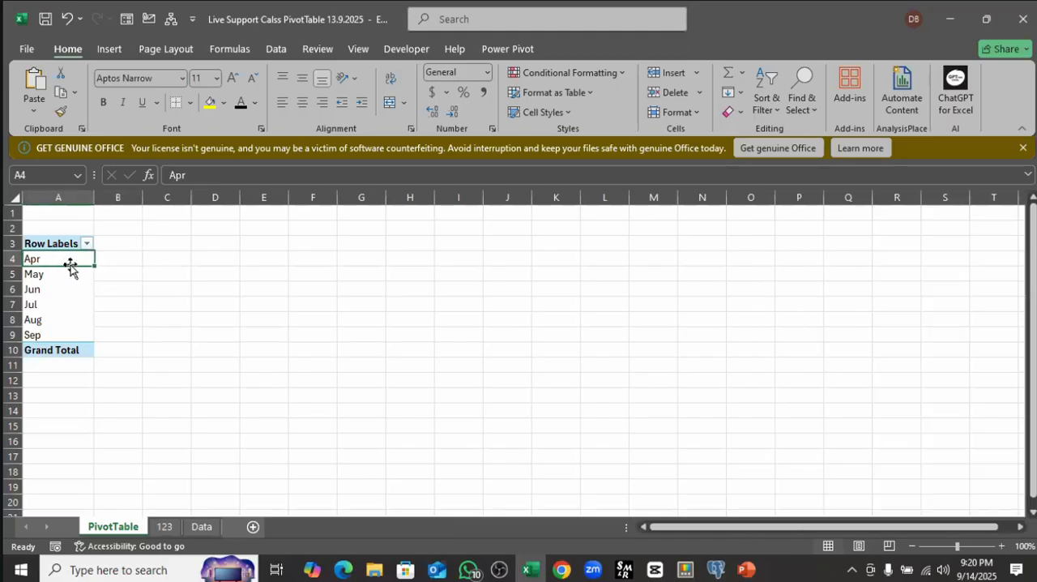
left_click(117, 258)
left_click(59, 262)
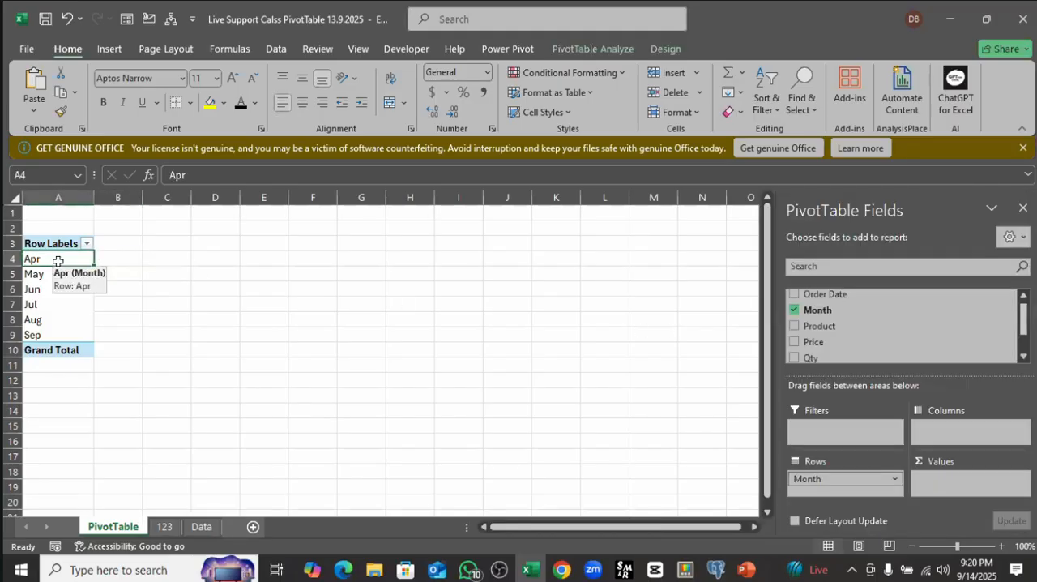
left_click(794, 342)
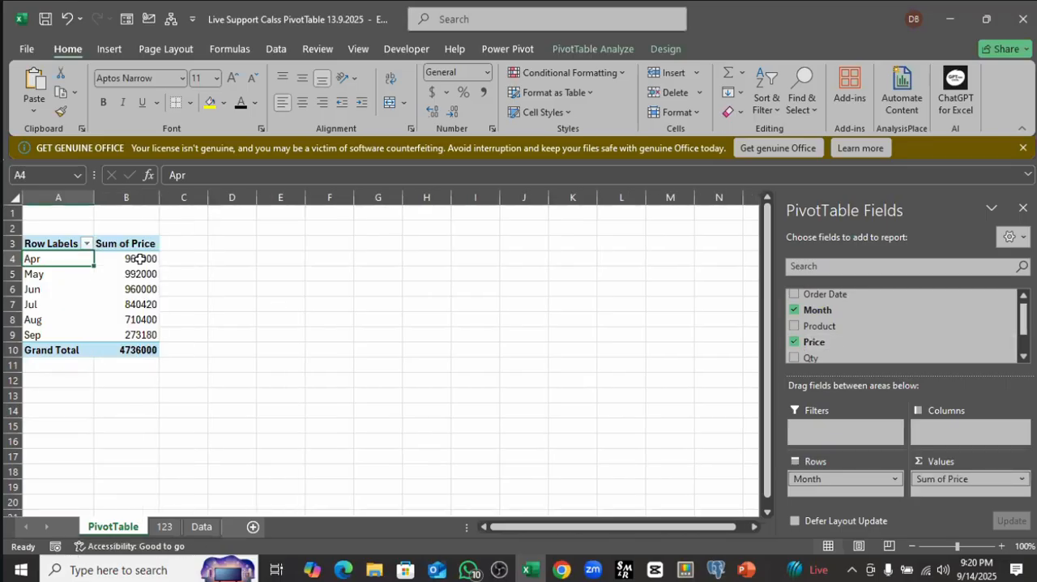
Step: Move the Price field from the Values area to Columns, and return it to Values
left_click_drag(140, 258, 143, 327)
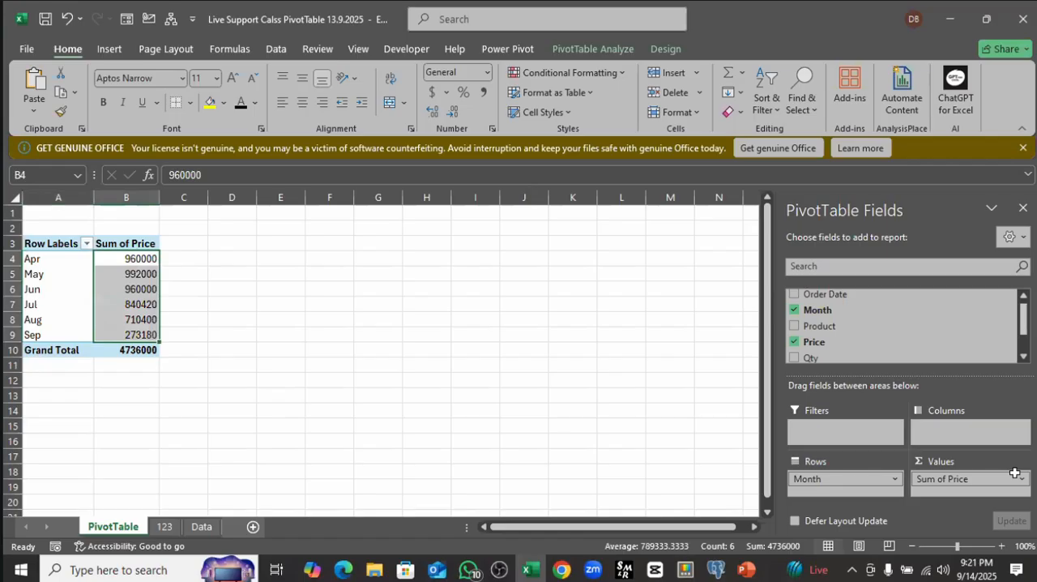
left_click(964, 470)
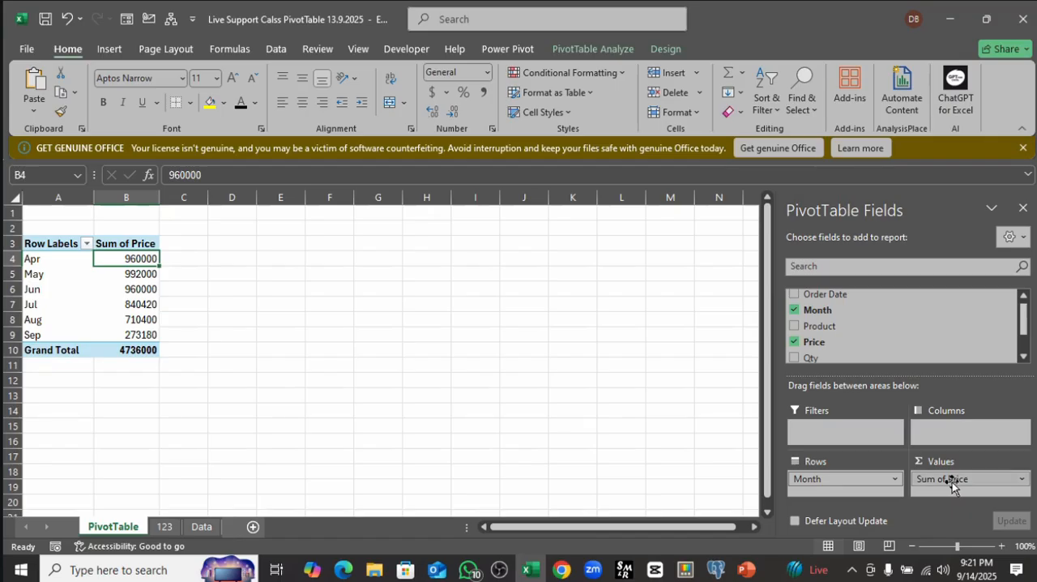
left_click_drag(950, 482, 949, 427)
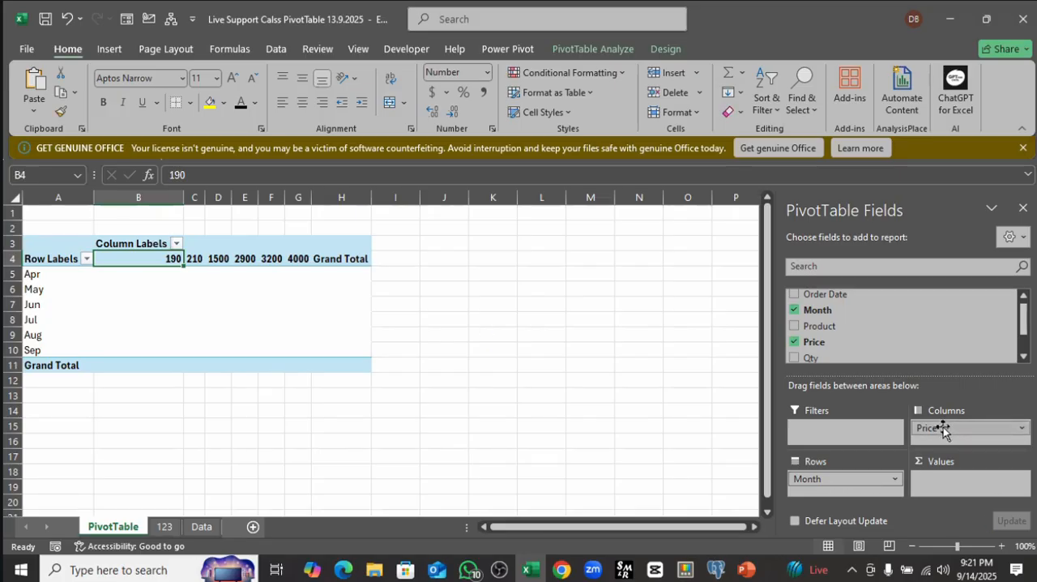
left_click_drag(944, 427, 948, 491)
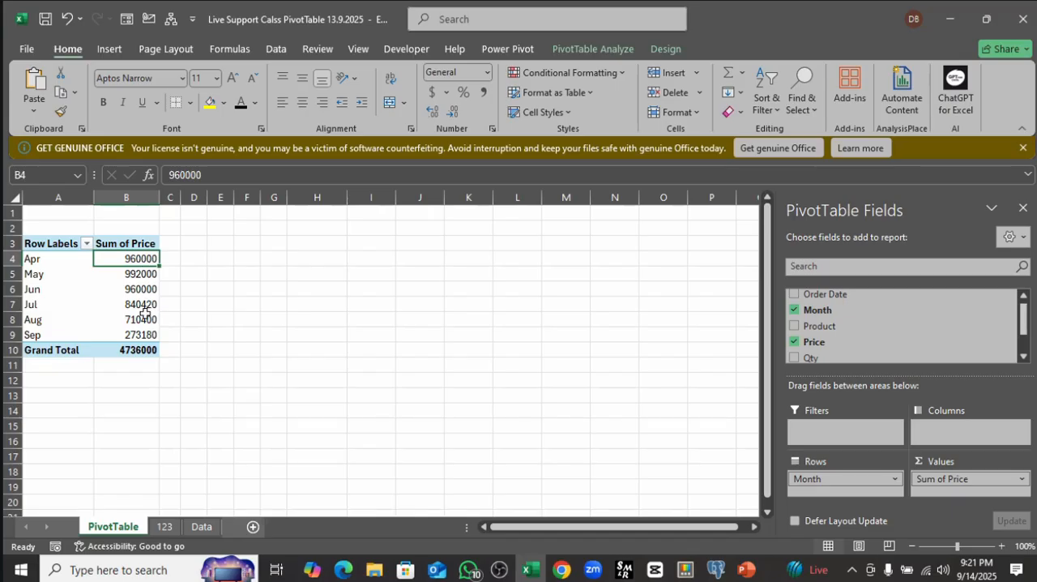
Step: Add the Qty field to the PivotTable values beside Sum of Price
mouse_move(142, 335)
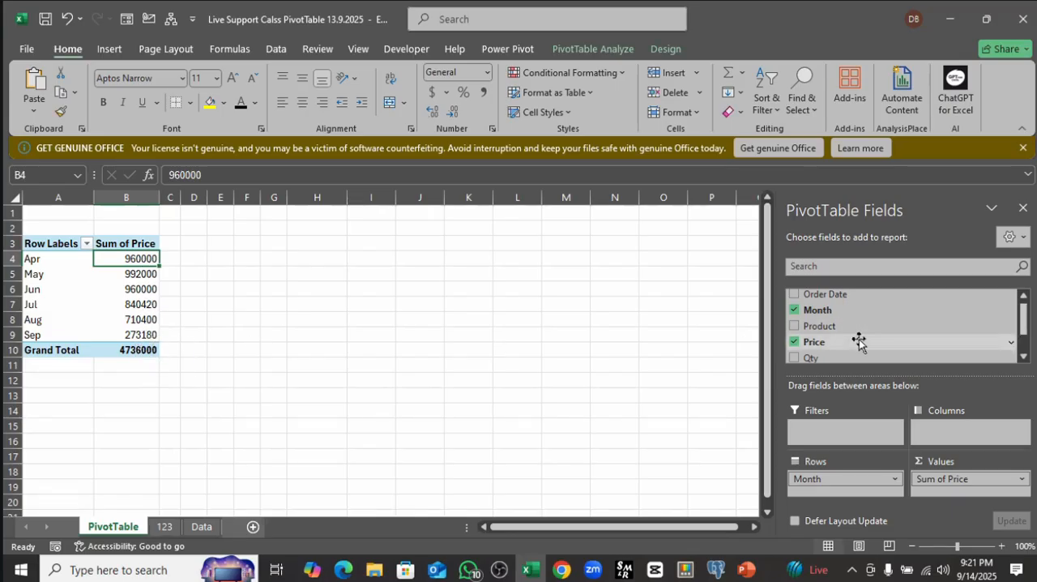
scroll(859, 341, "down", 1)
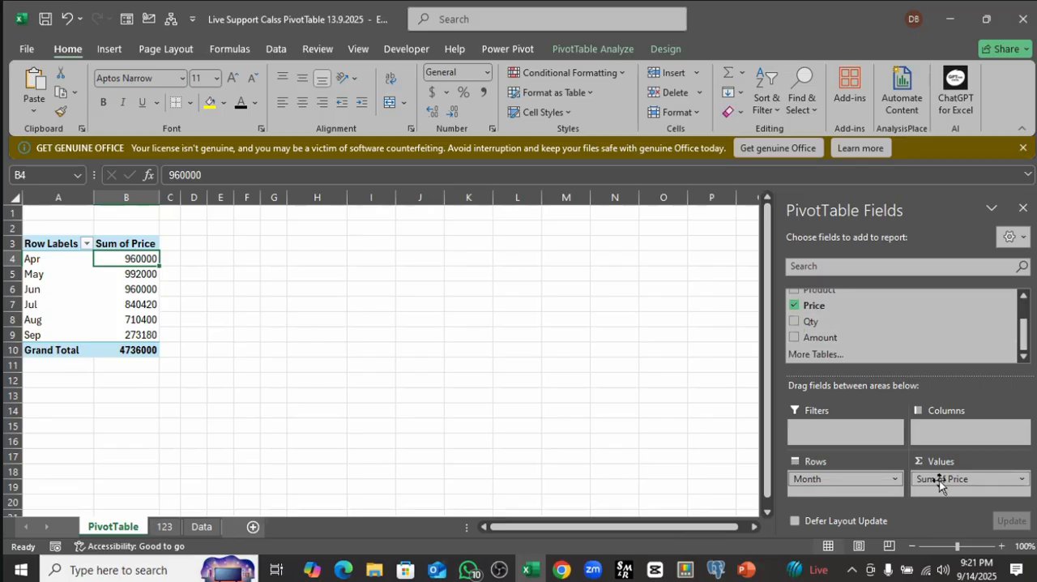
mouse_move(940, 484)
left_mouse_down()
mouse_move(803, 320)
mouse_move(854, 346)
mouse_move(925, 487)
left_mouse_up()
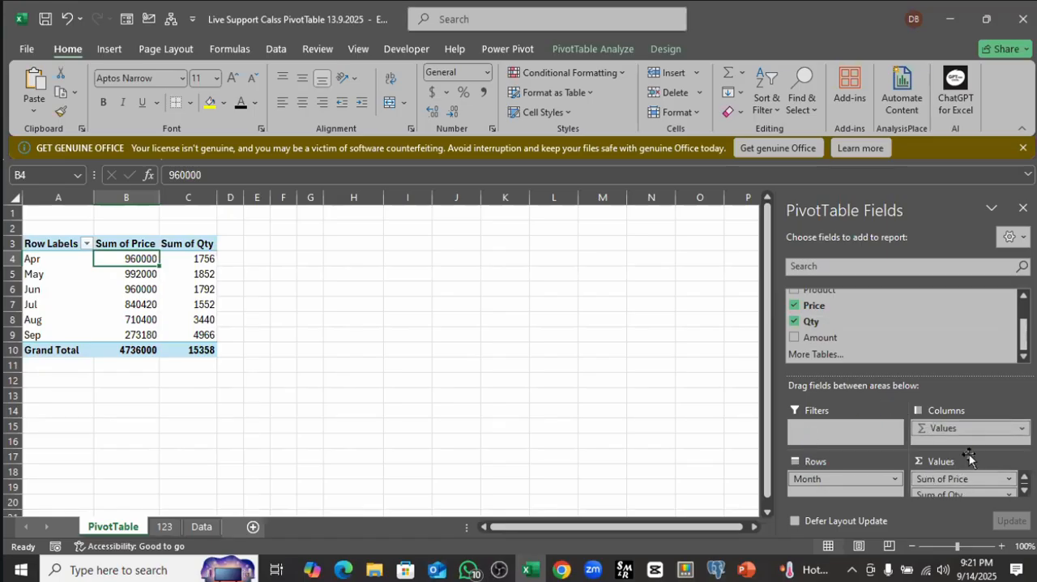
Step: Examine the Sum of Price and Sum of Qty columns of the PivotTable at 130% zoom
left_click(203, 257)
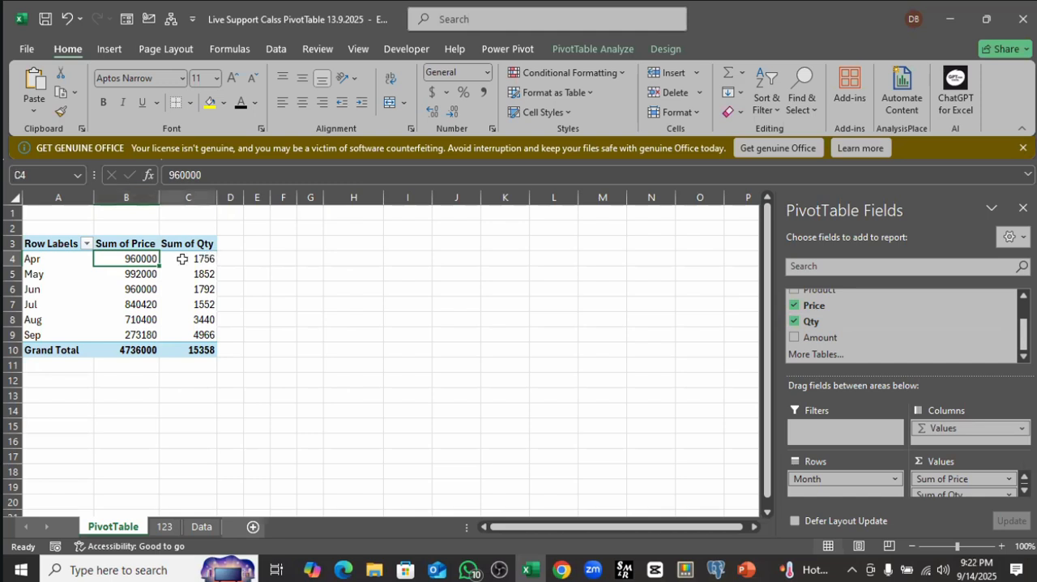
left_click_drag(147, 259, 145, 335)
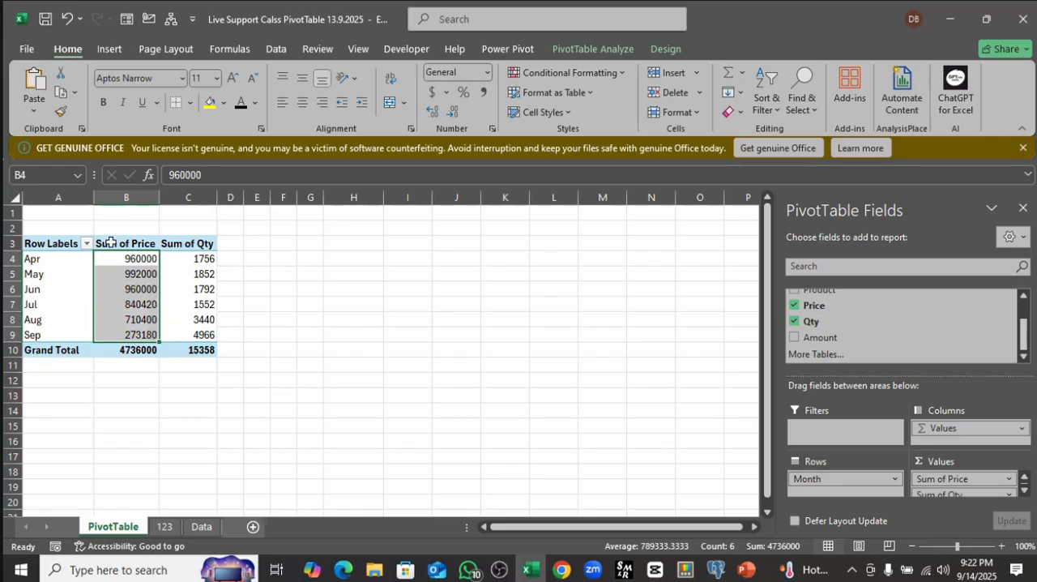
left_click(111, 245)
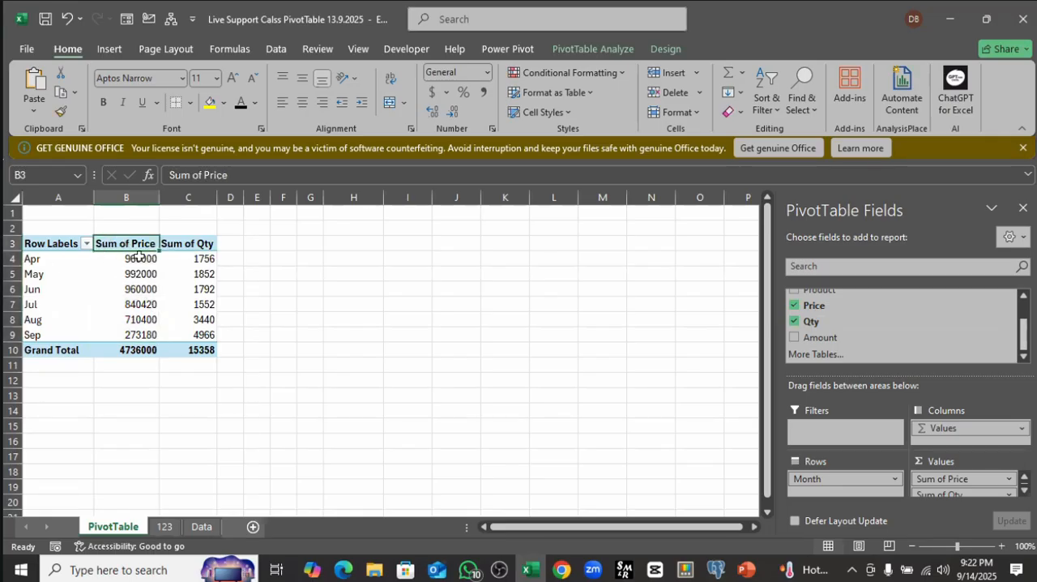
left_click(151, 257)
left_click(179, 242)
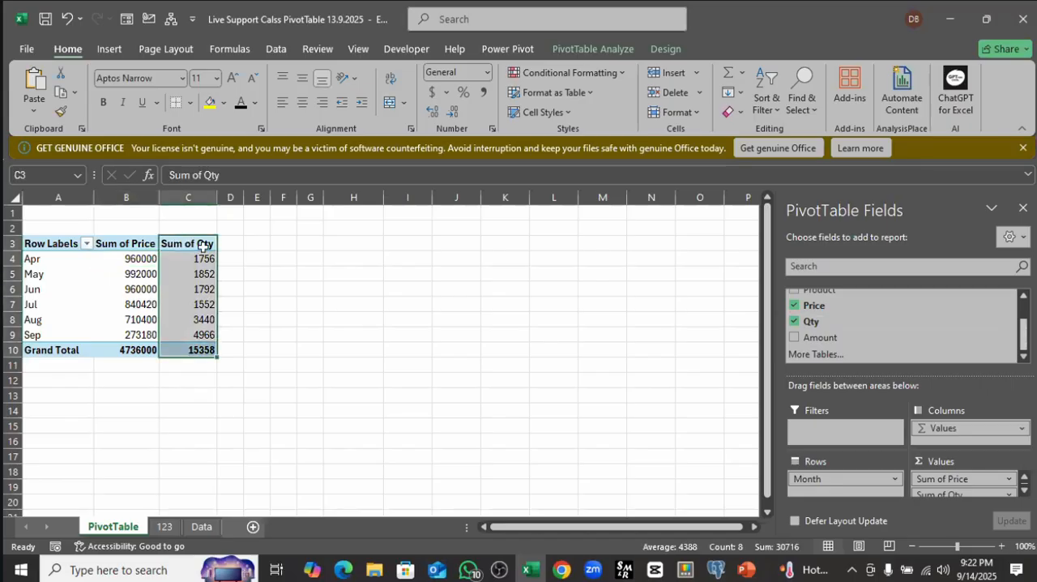
left_click(139, 245)
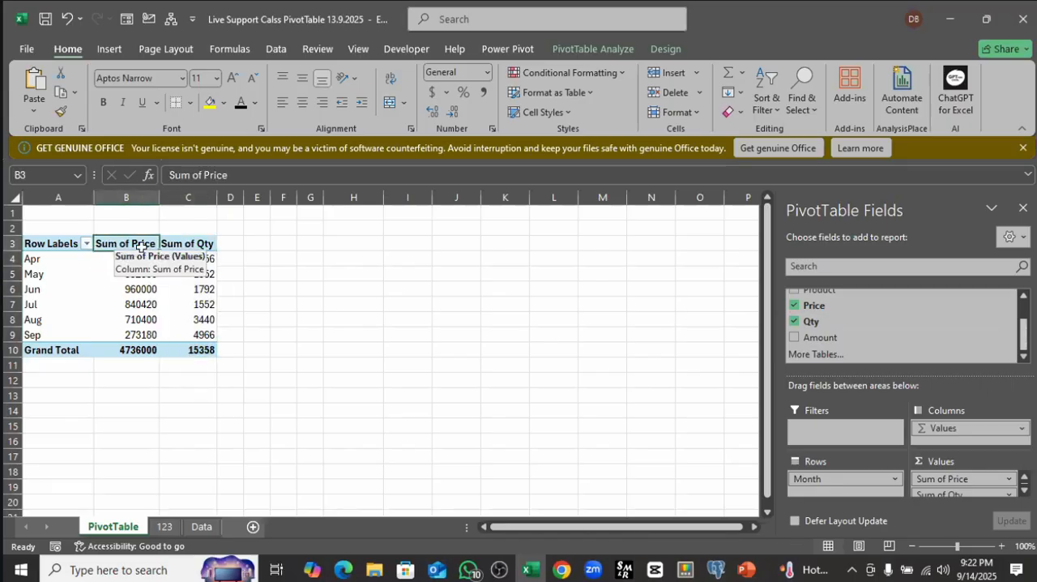
scroll(308, 303, "up", 1, "ctrl")
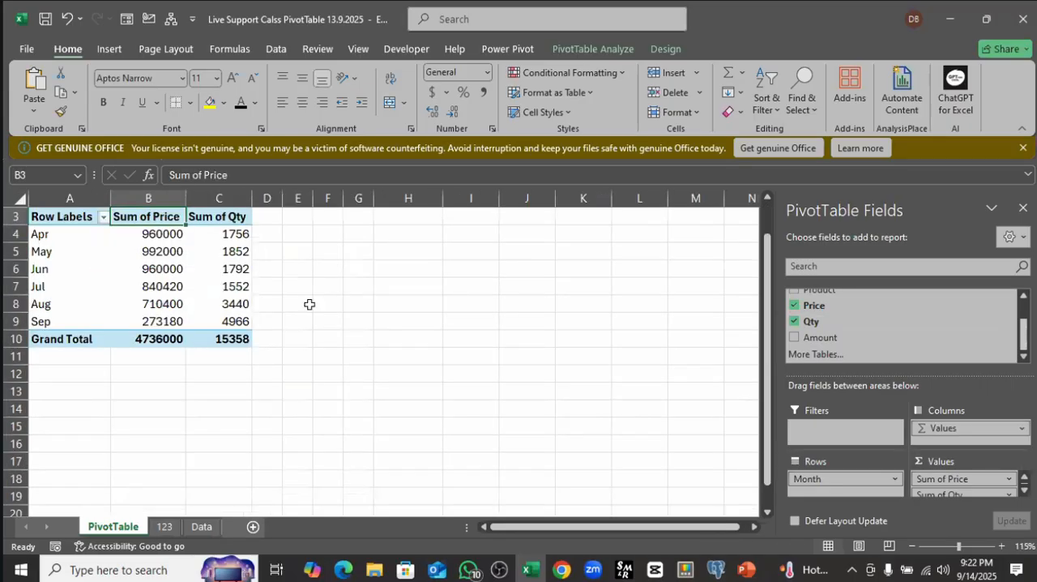
scroll(309, 304, "up", 1, "ctrl")
scroll(317, 384, "up", 1)
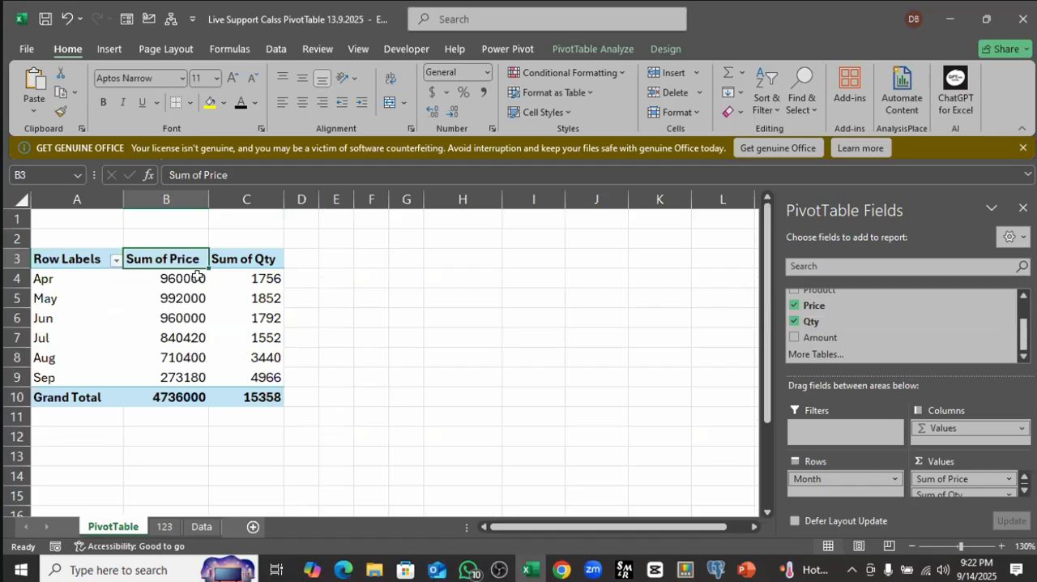
left_click(246, 259)
left_click(252, 322)
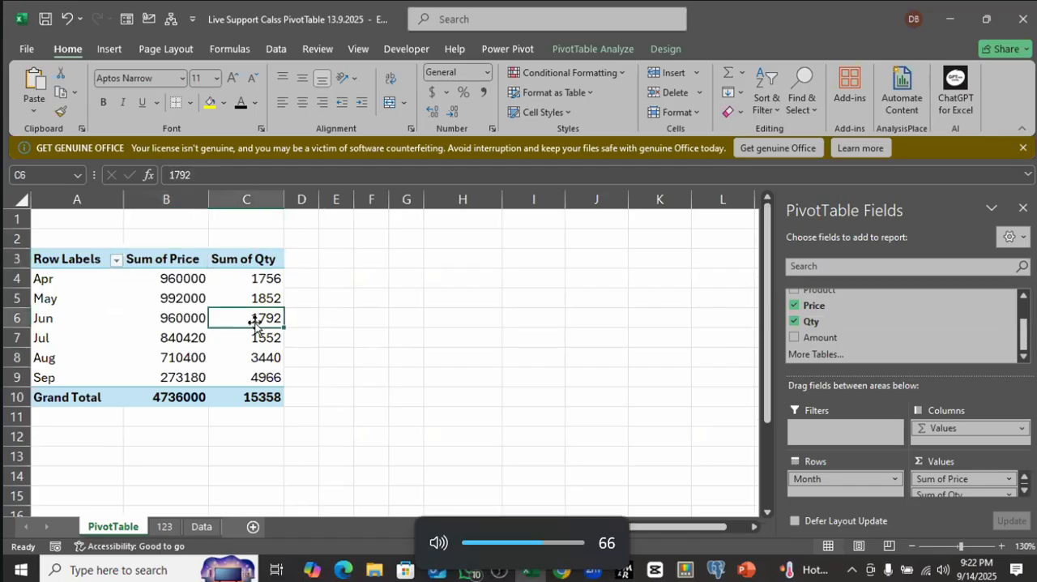
key("XF86AudioLowerVolume")
key("XF86AudioLowerVolume")
key("XF86AudioLowerVolume")
key("XF86AudioLowerVolume")
key("XF86AudioLowerVolume")
key("XF86AudioLowerVolume")
key("XF86AudioLowerVolume")
key("XF86AudioLowerVolume")
key("XF86AudioLowerVolume")
key("XF86AudioLowerVolume")
left_click(172, 261)
key("XF86AudioLowerVolume")
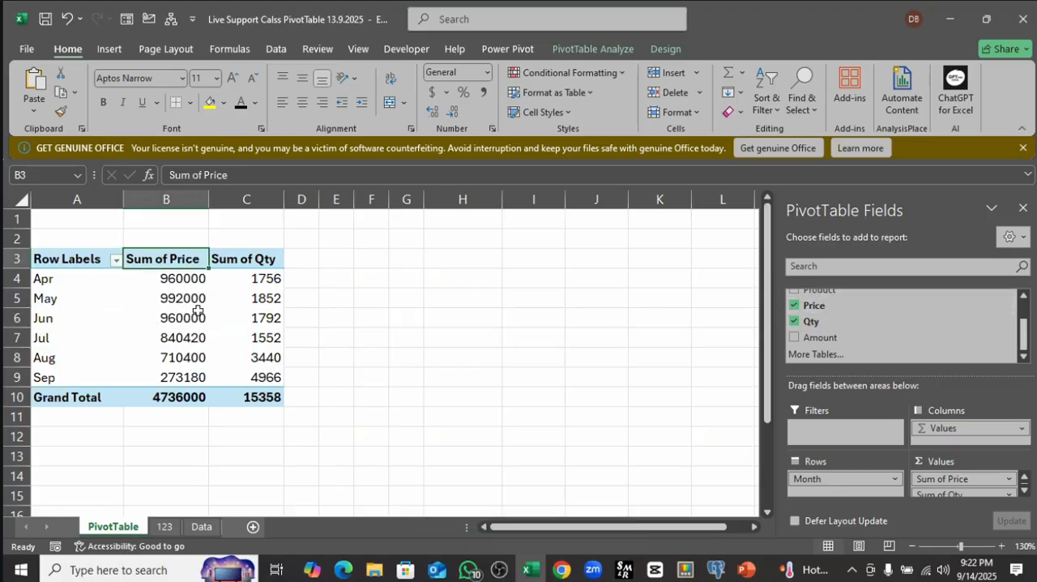
Step: Check how the PivotTable field list responds to selecting cells inside and outside the PivotTable
left_click(196, 282)
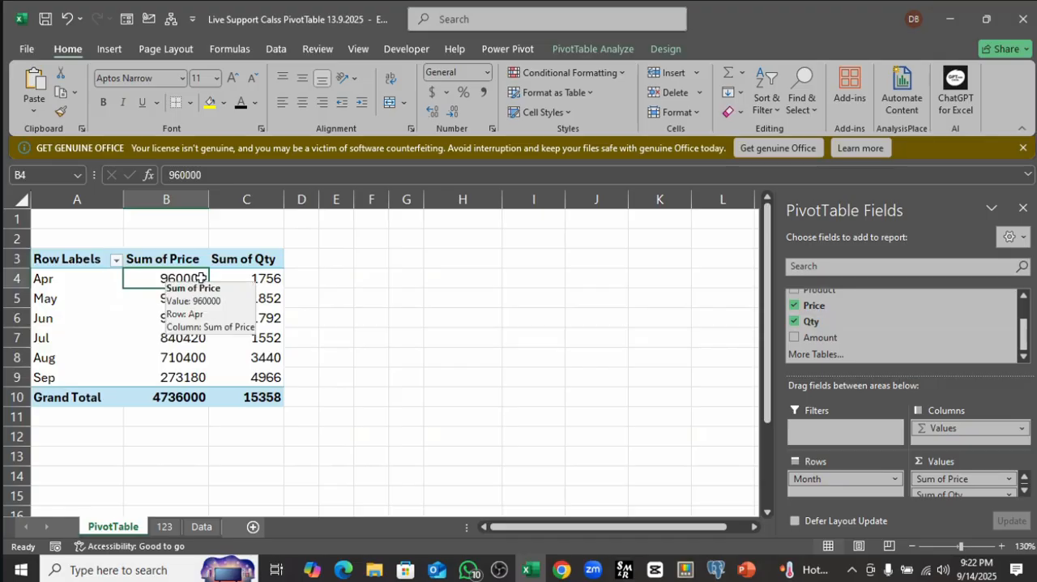
left_click(276, 278)
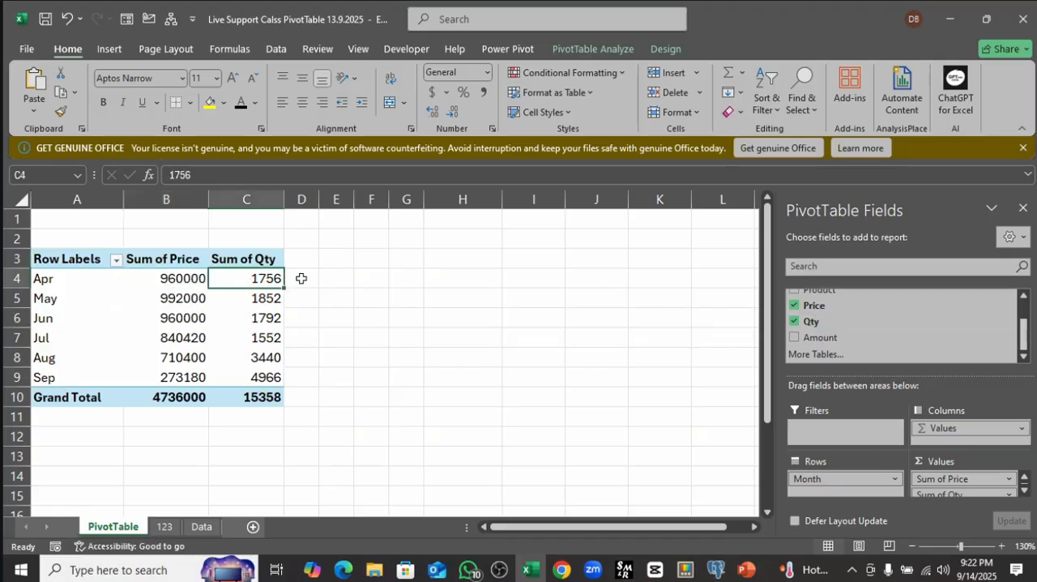
left_click(304, 279)
left_click(279, 277)
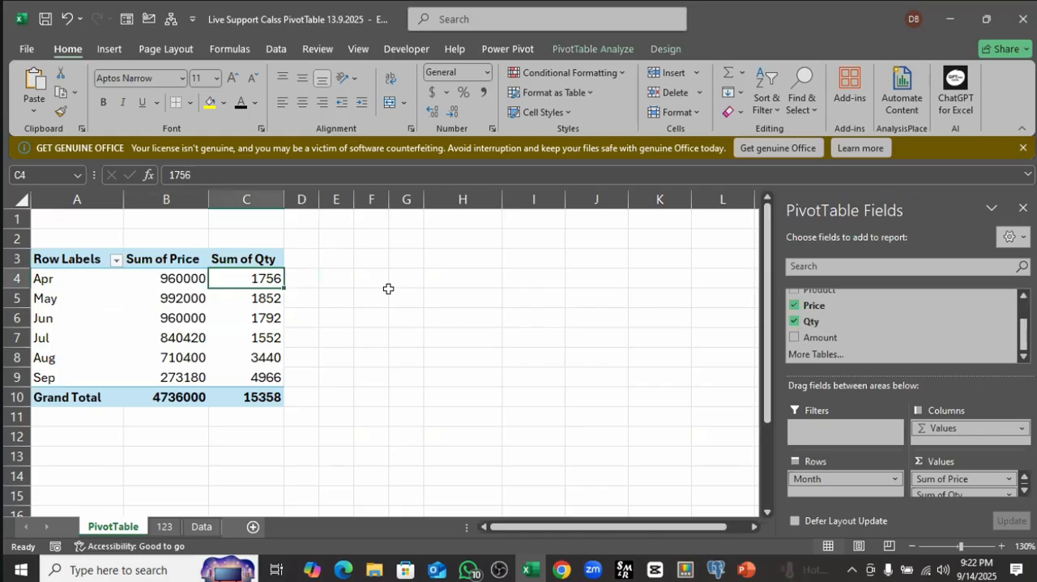
left_click(359, 280)
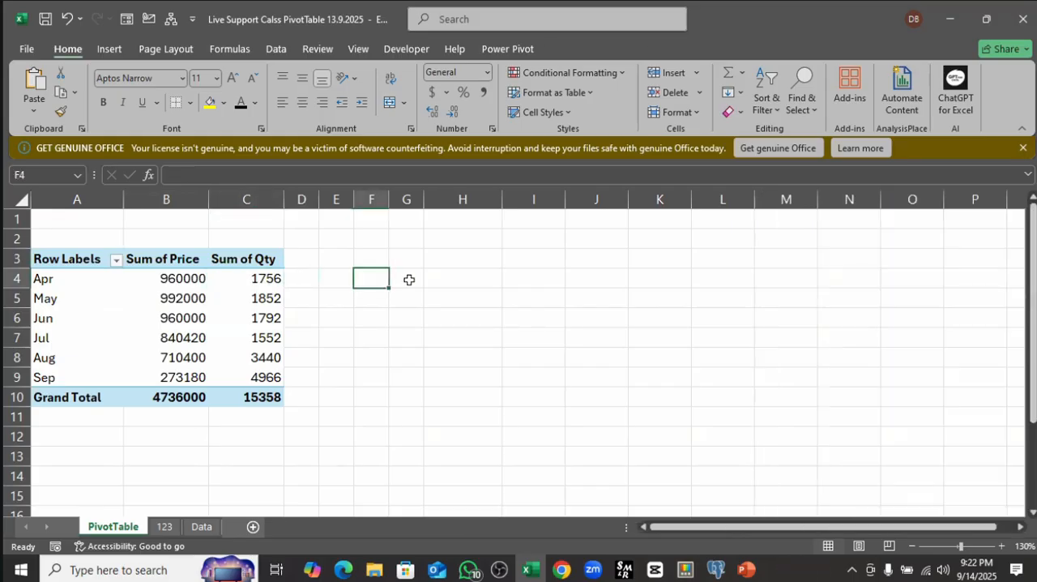
left_click(417, 277)
left_click(456, 290)
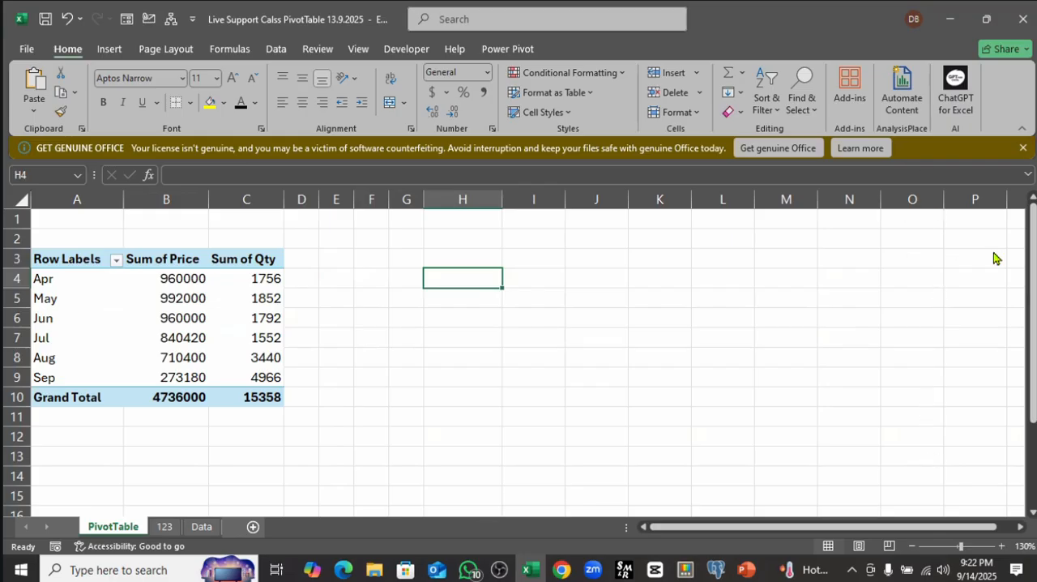
left_click(1030, 272)
left_click(521, 4)
mouse_move(255, 302)
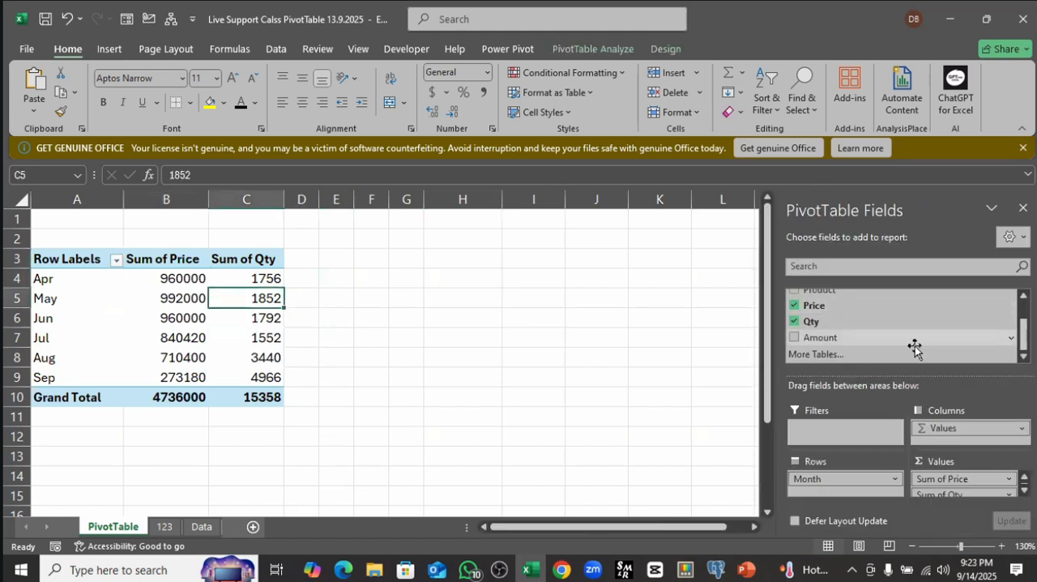
Step: Close the PivotTable field list and check how it responds to selecting cells inside and outside the PivotTable
left_click(458, 317)
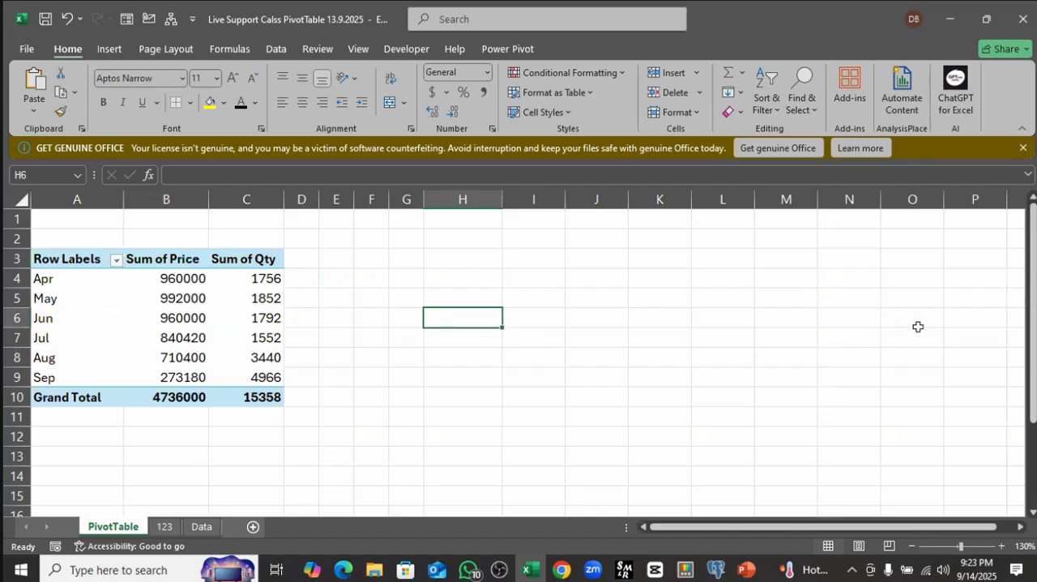
left_click(188, 316)
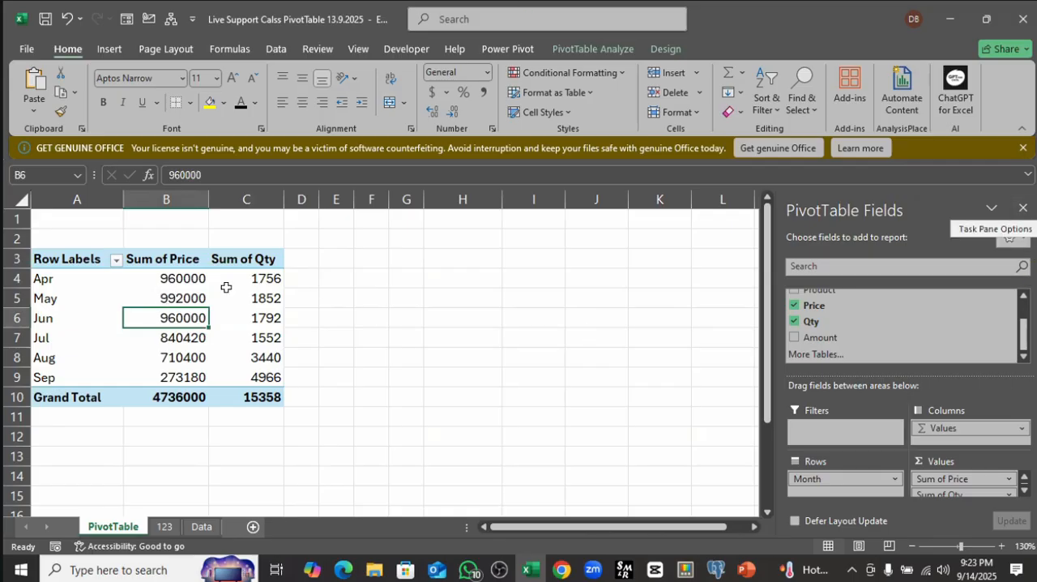
left_click(1020, 209)
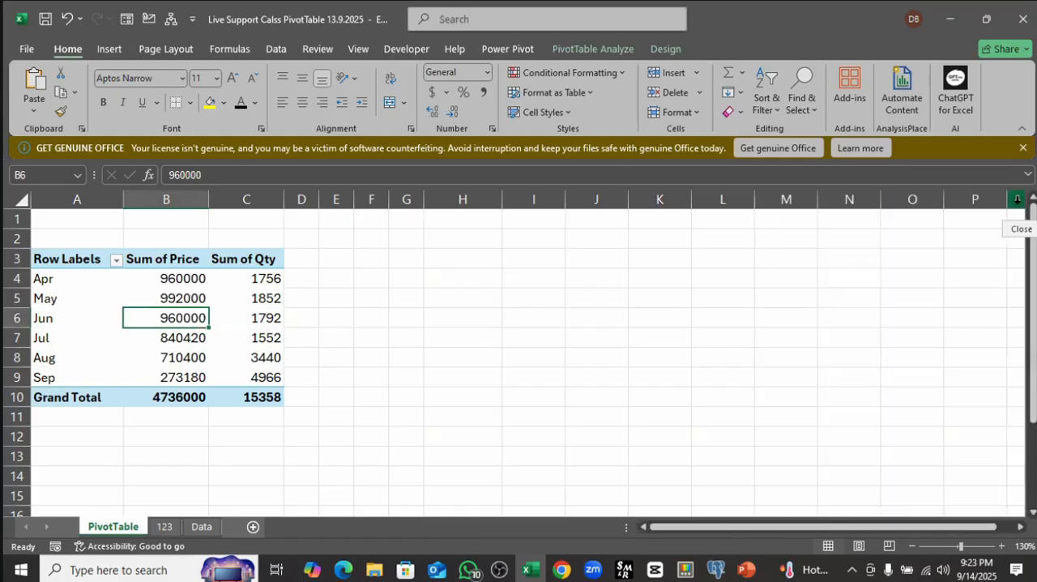
left_click(577, 279)
left_click(239, 297)
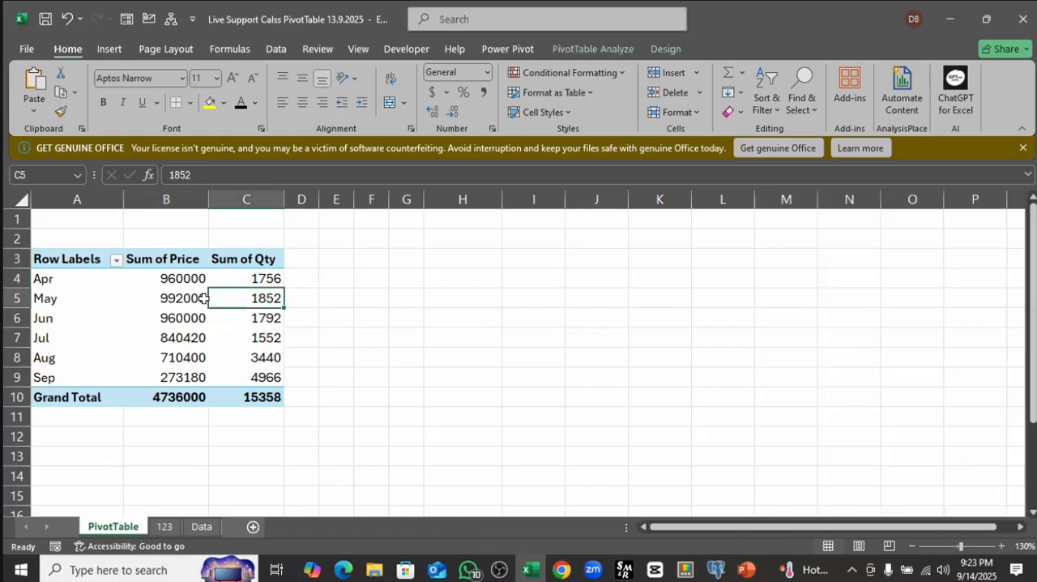
left_click(192, 302)
left_click(174, 375)
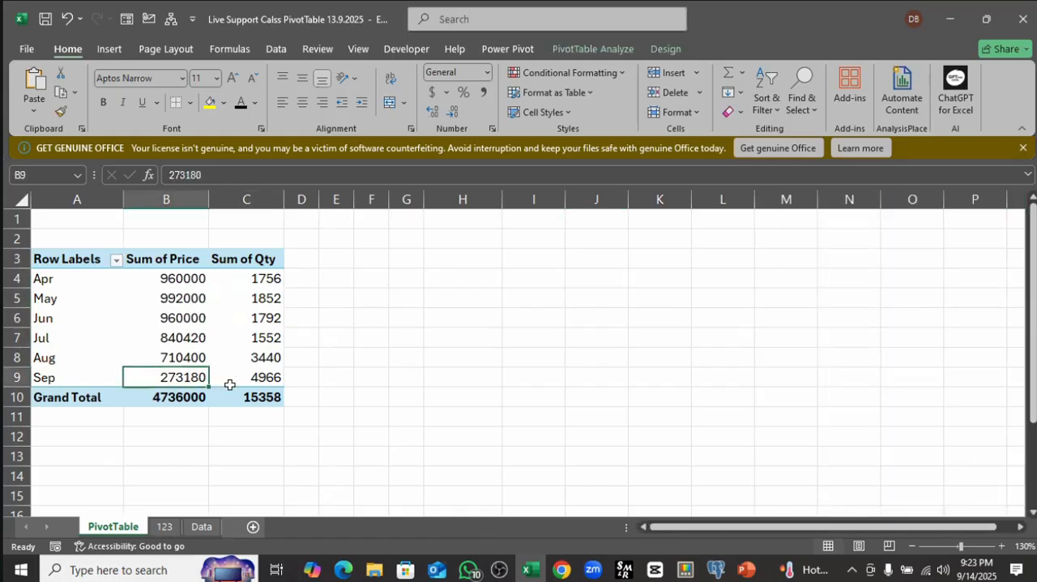
left_click(170, 301)
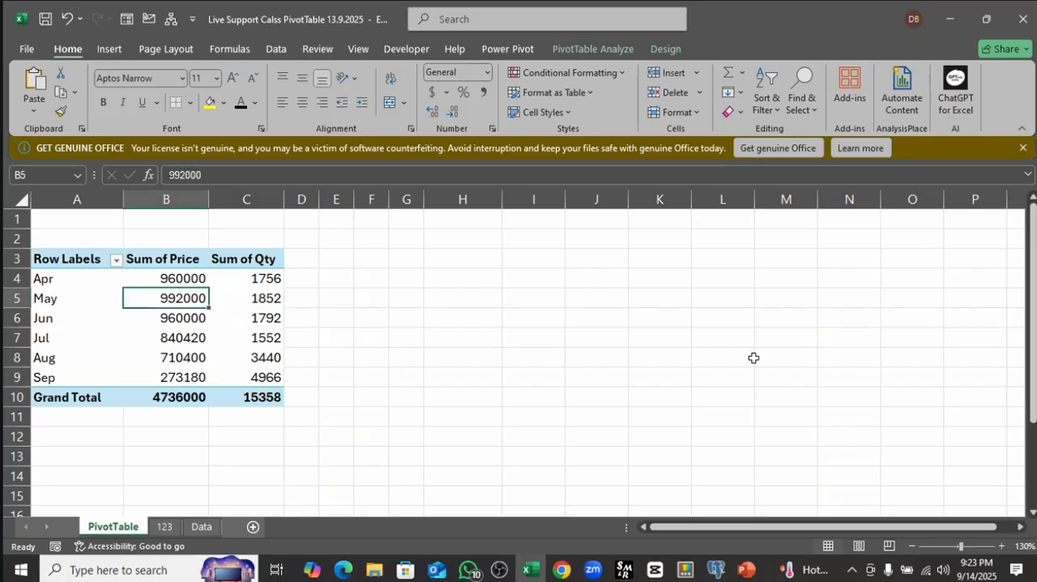
Step: Show the PivotTable field list again and add the Amount field to the values
left_click(593, 50)
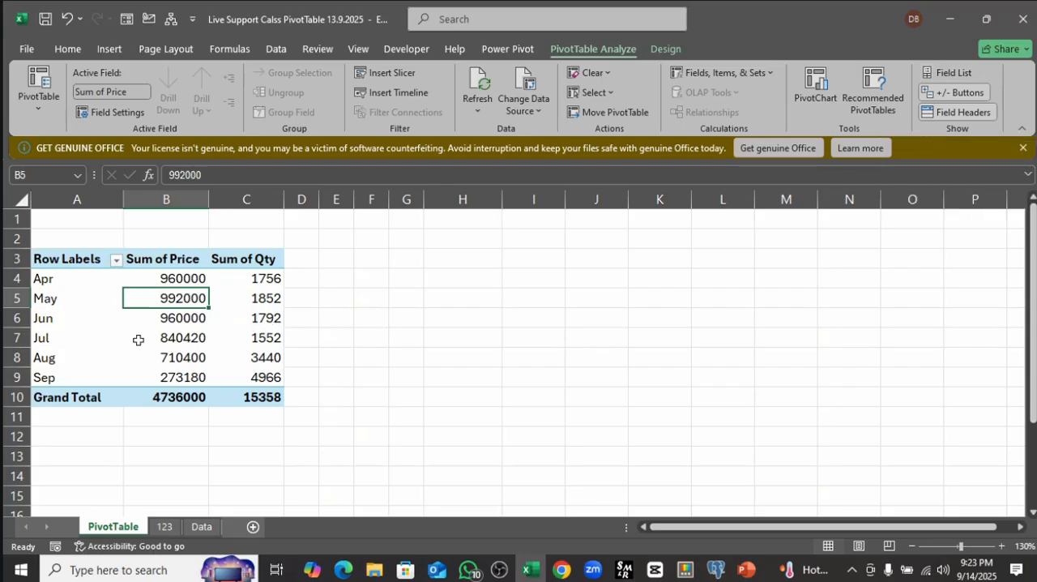
right_click(182, 324)
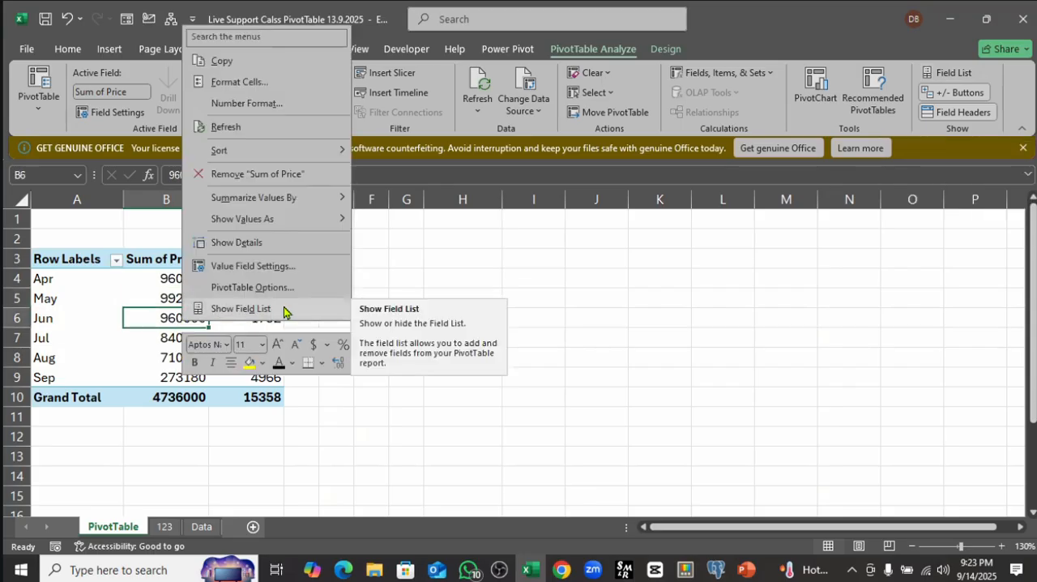
left_click(238, 312)
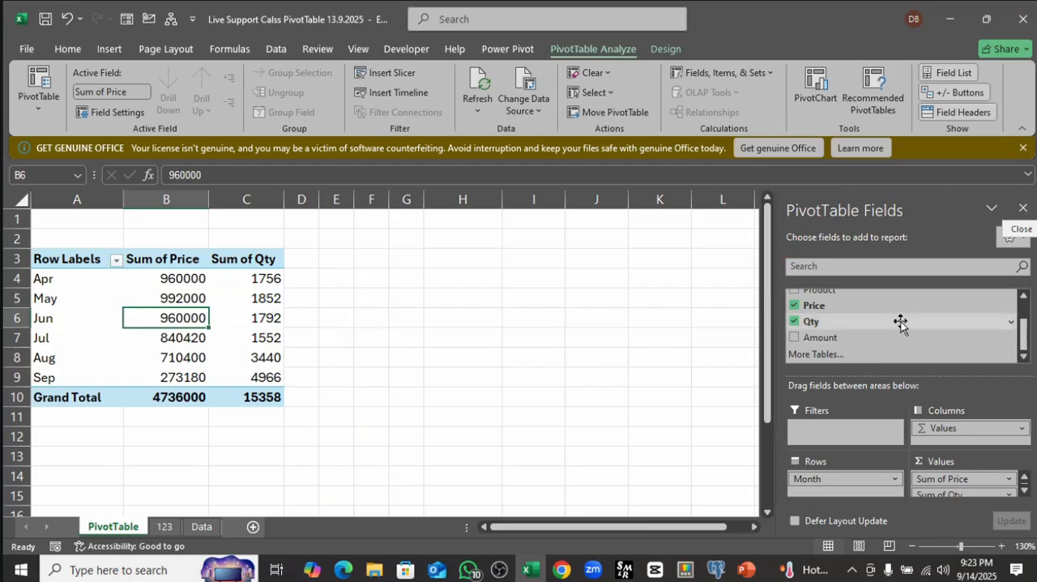
left_click(795, 338)
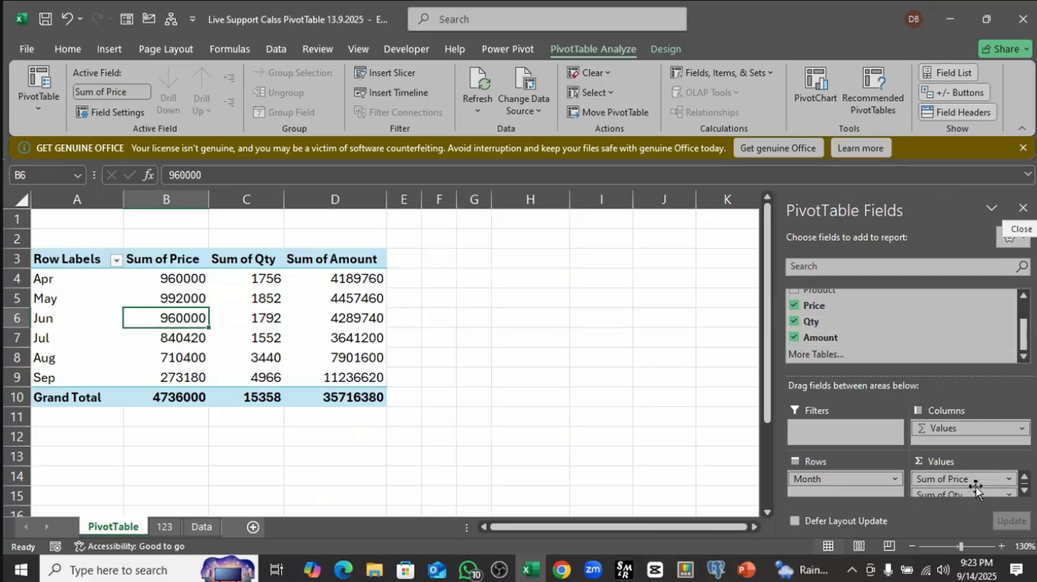
Step: Examine the monthly row labels and the Sum of Price, Sum of Qty and Sum of Amount values in the PivotTable
left_click_drag(341, 278, 354, 375)
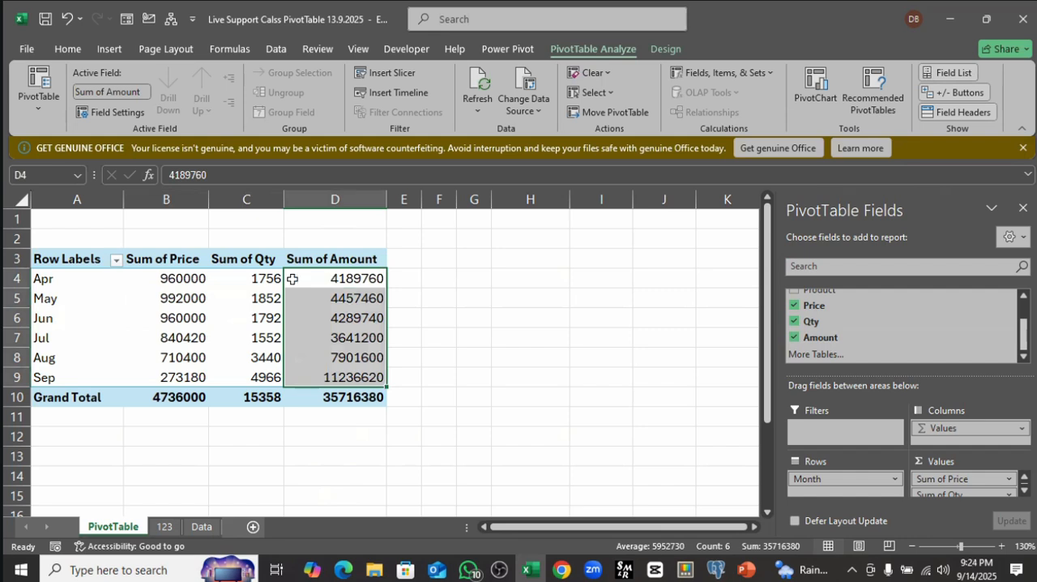
left_click(249, 285)
left_click_drag(174, 284, 366, 373)
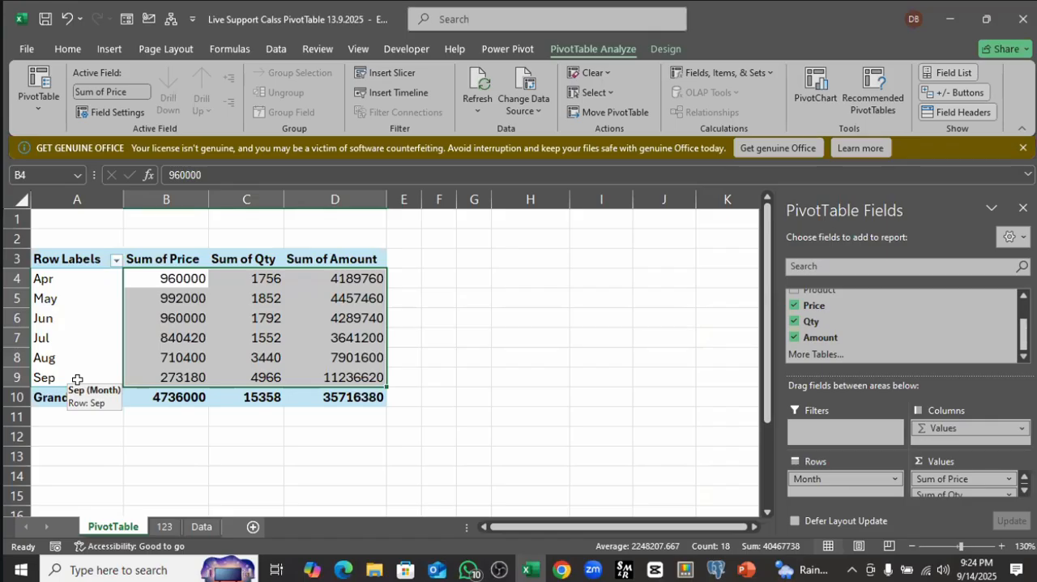
left_click(189, 277)
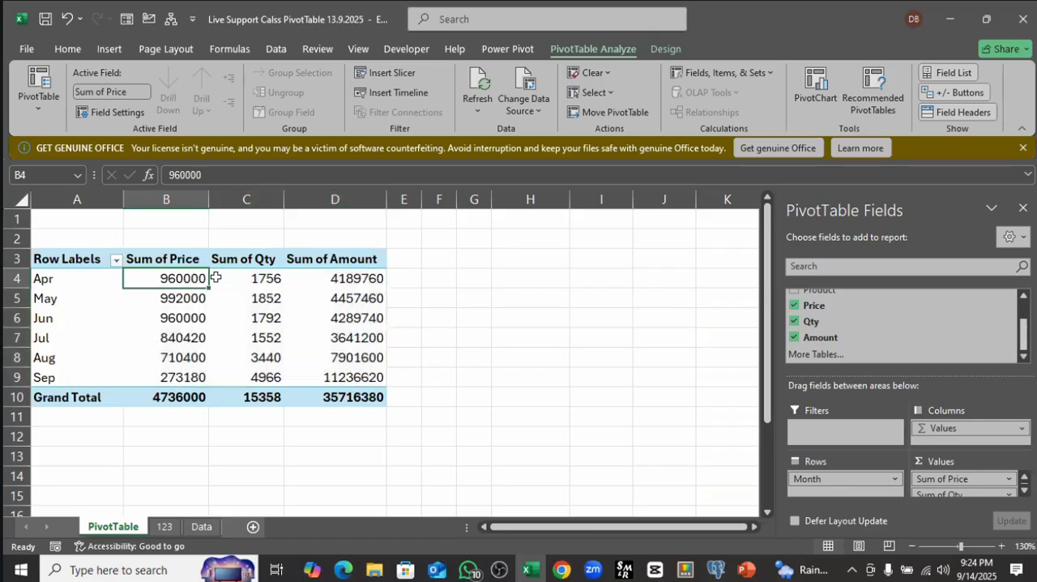
left_click(254, 275)
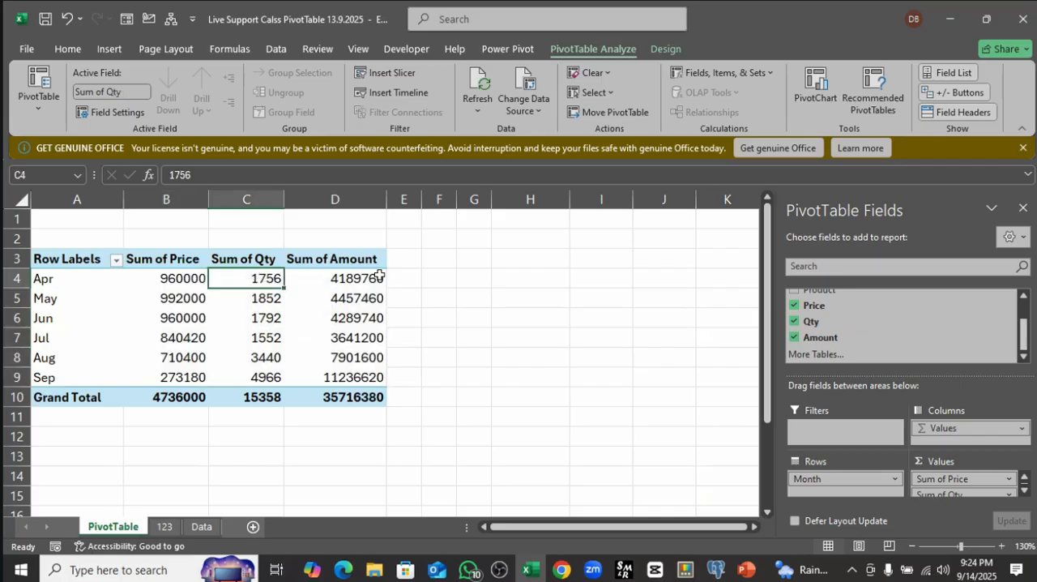
left_click(334, 279)
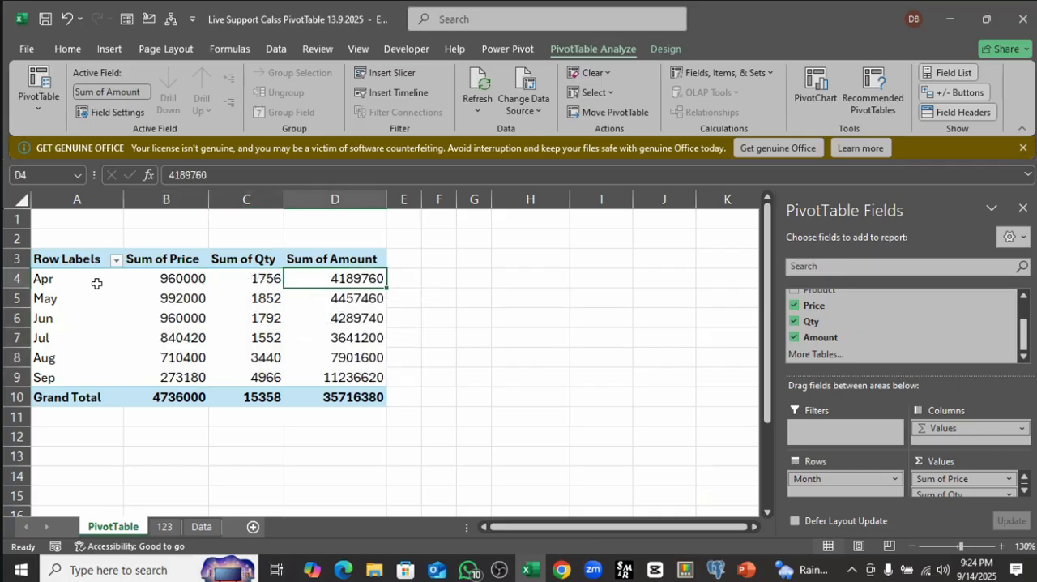
left_click(47, 279)
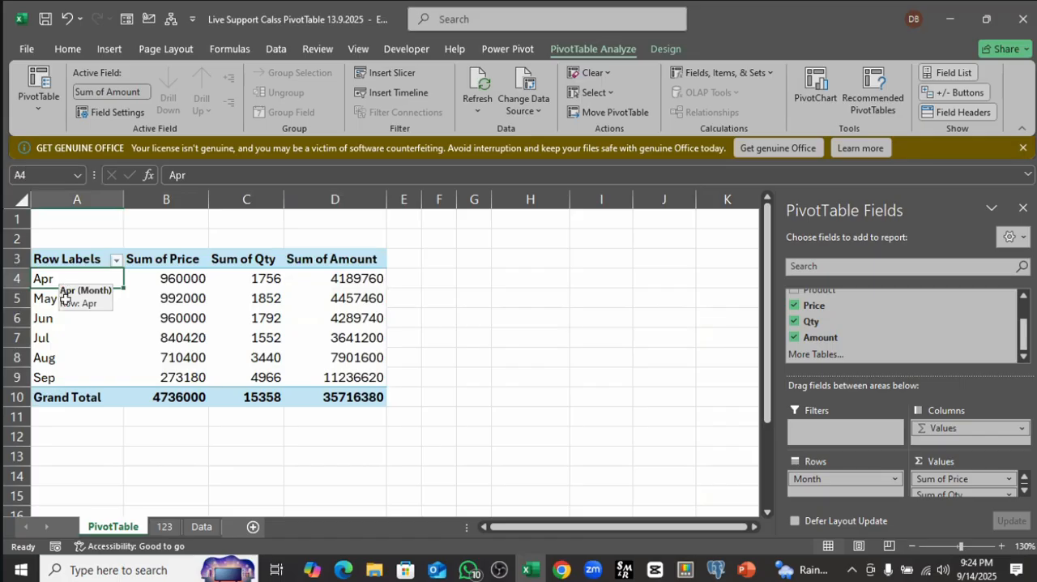
left_click_drag(65, 298, 68, 375)
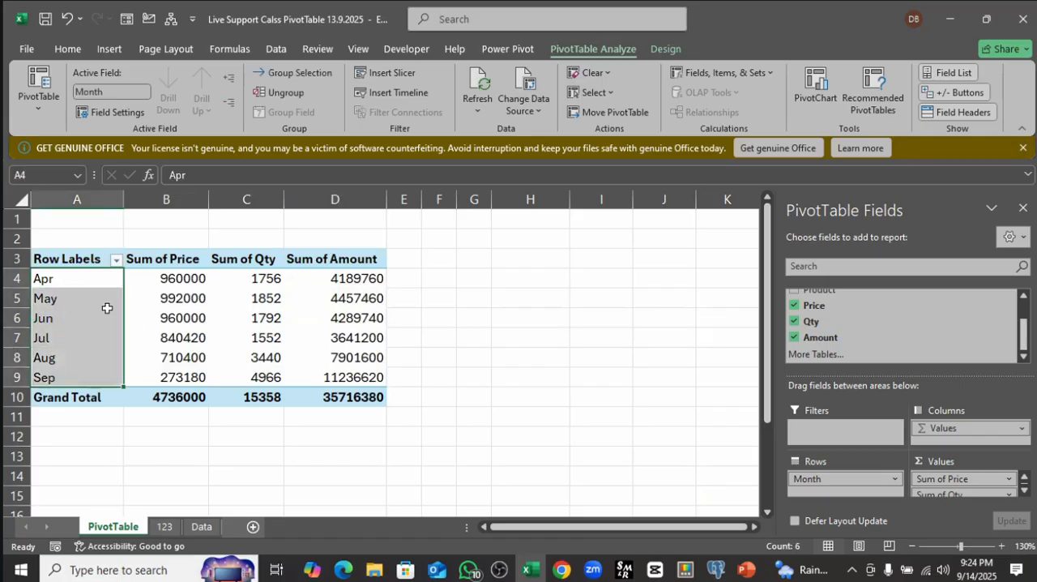
left_click(187, 280)
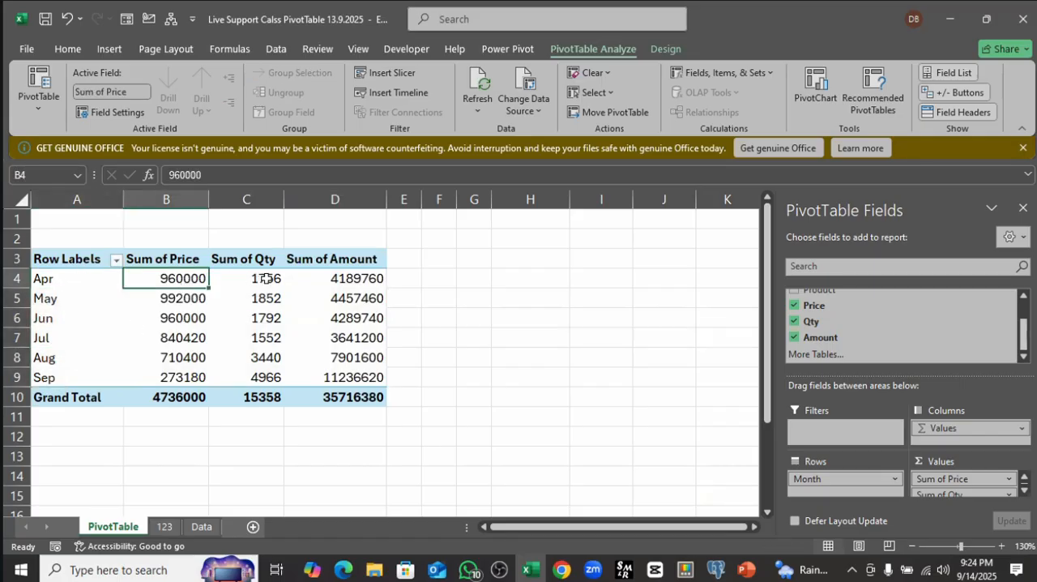
left_click(253, 279)
left_click(359, 283)
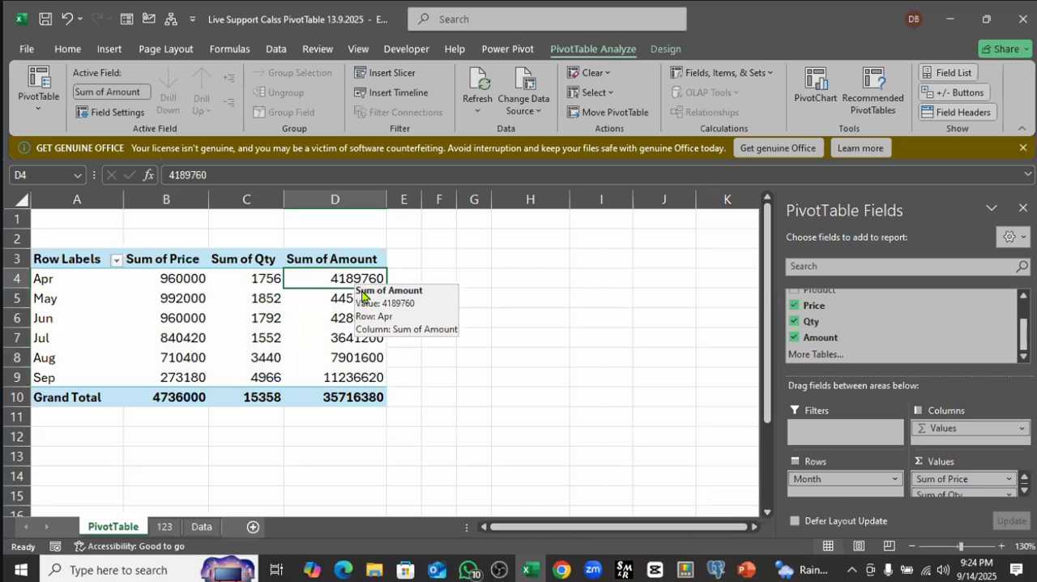
left_click_drag(186, 278, 349, 376)
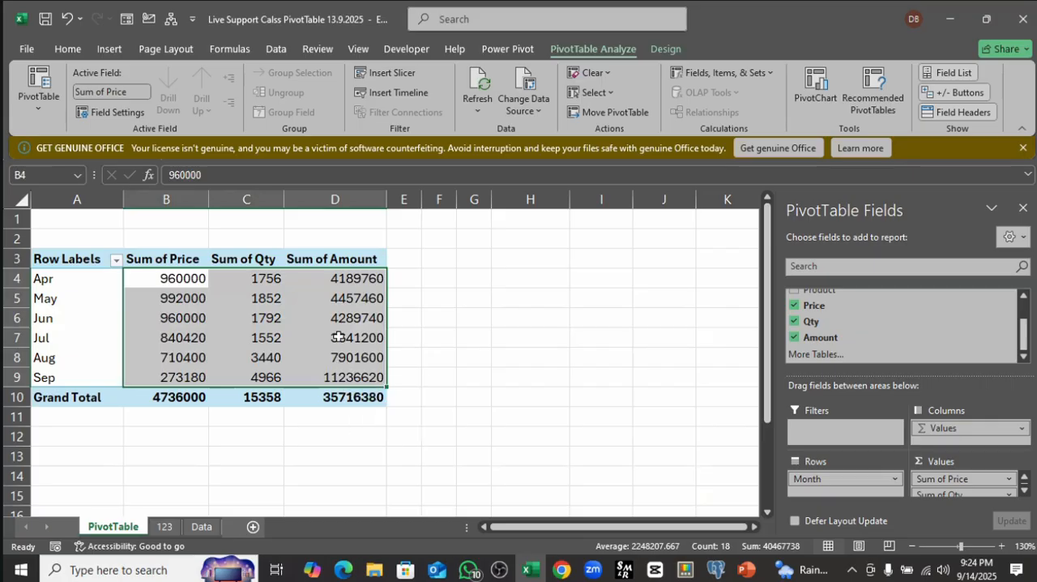
left_click(162, 280)
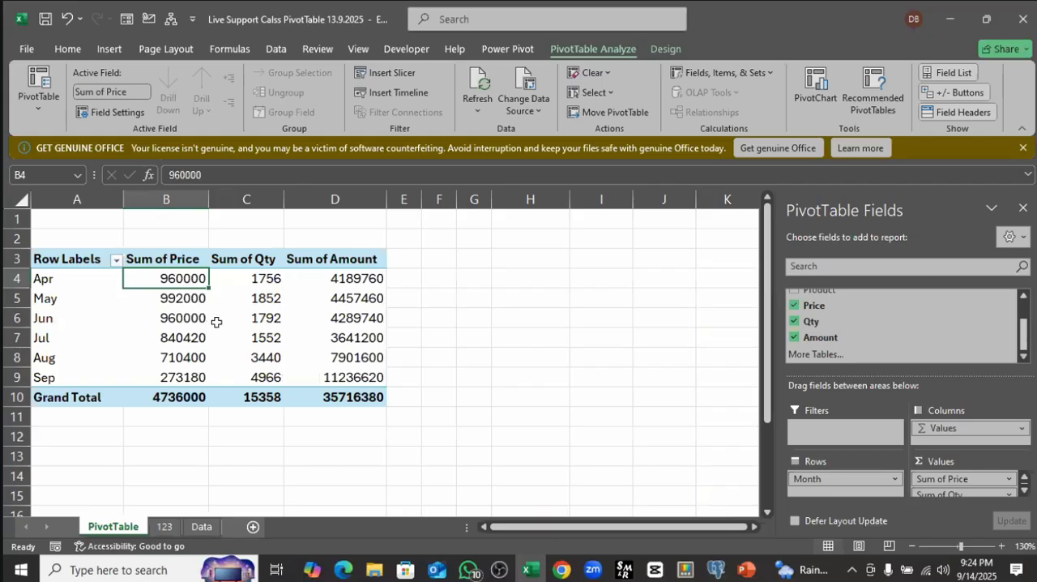
Step: Apply the orange PivotTable style from the first row of the Medium group
left_click(666, 49)
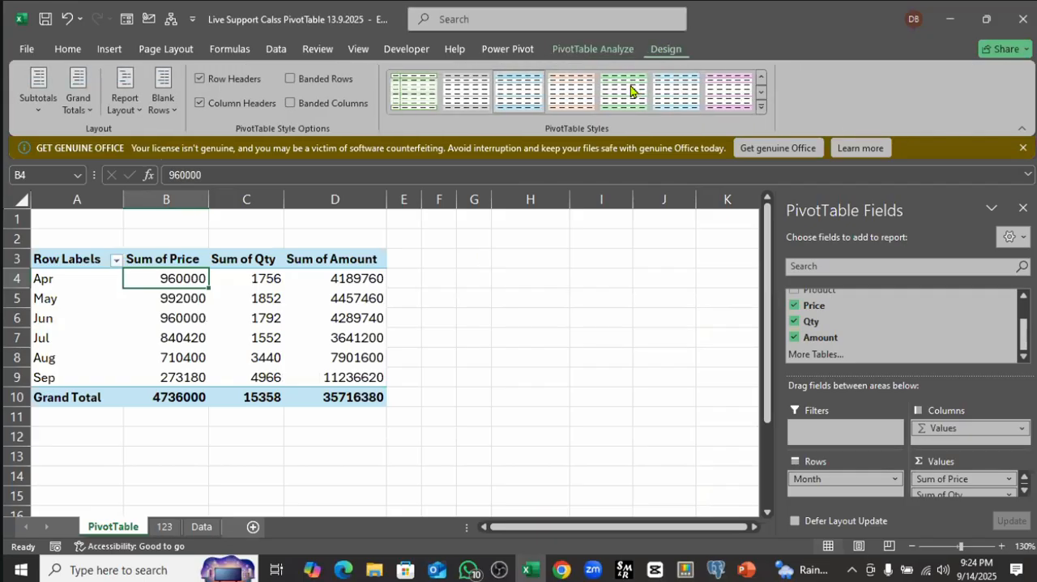
left_click(761, 106)
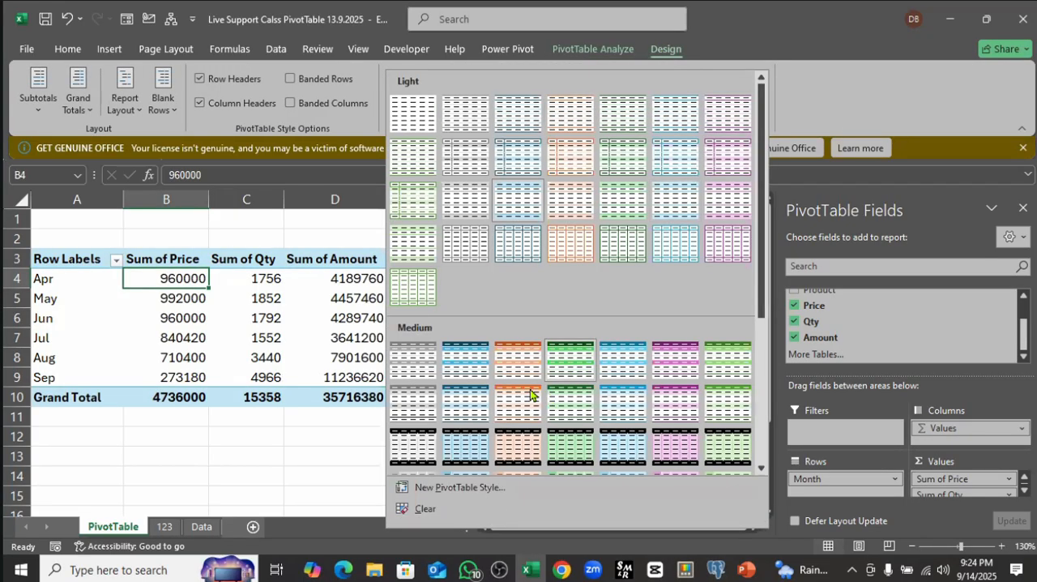
left_click(500, 369)
left_click(268, 338)
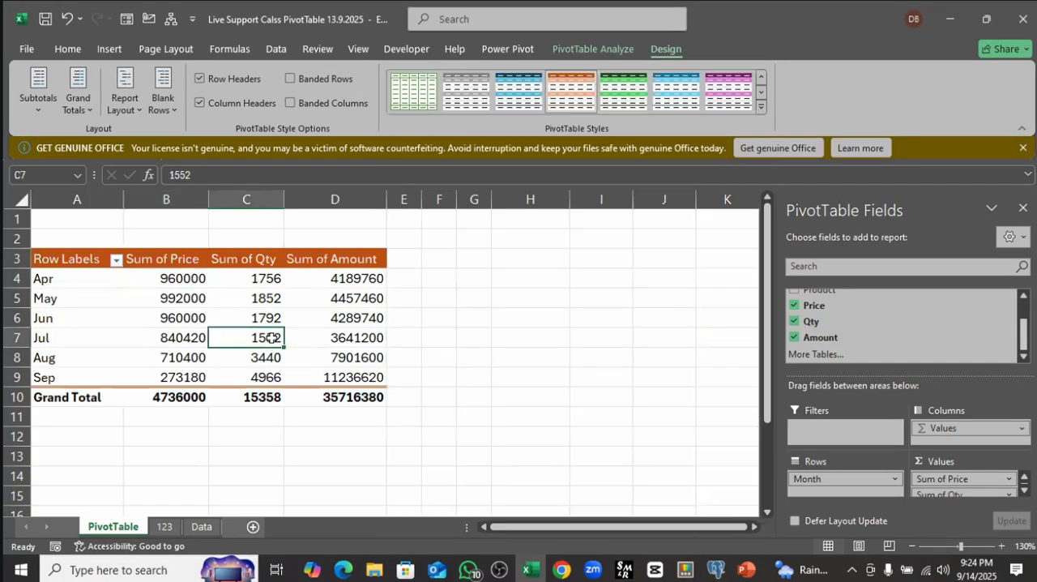
Step: Examine the monthly values and grand totals in the restyled PivotTable
mouse_move(280, 396)
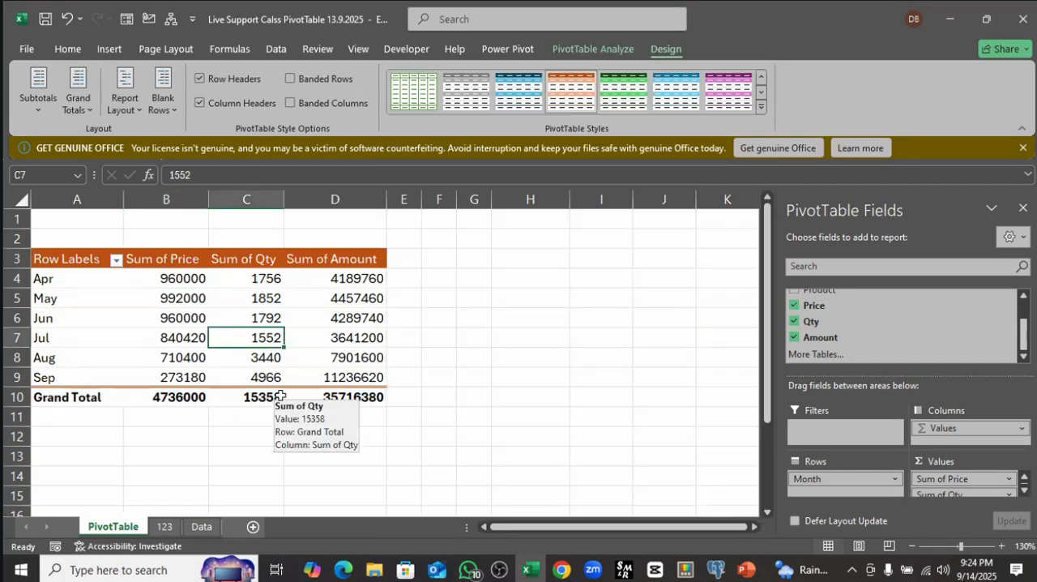
left_click(270, 297)
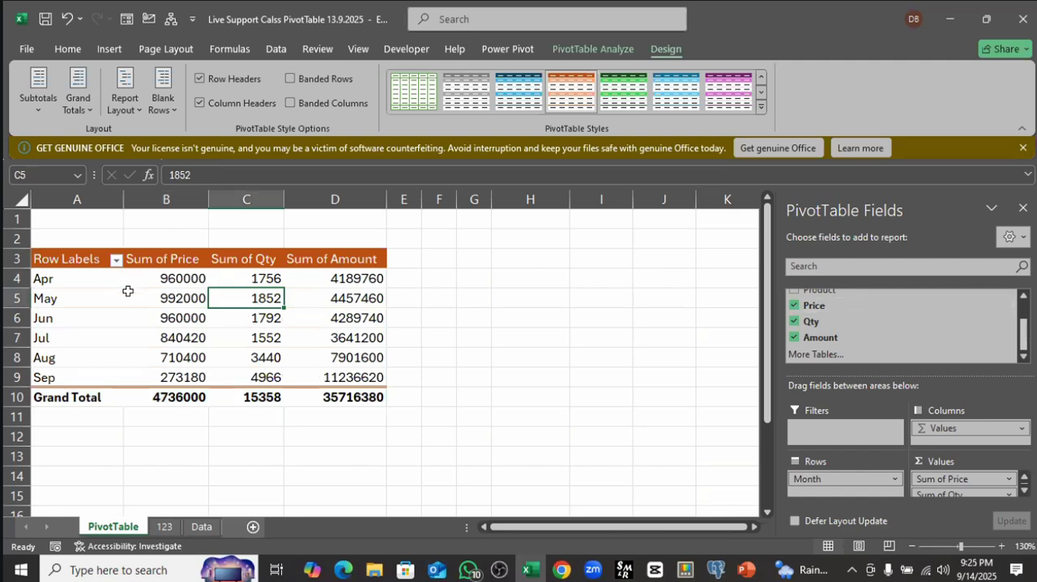
left_click(486, 316)
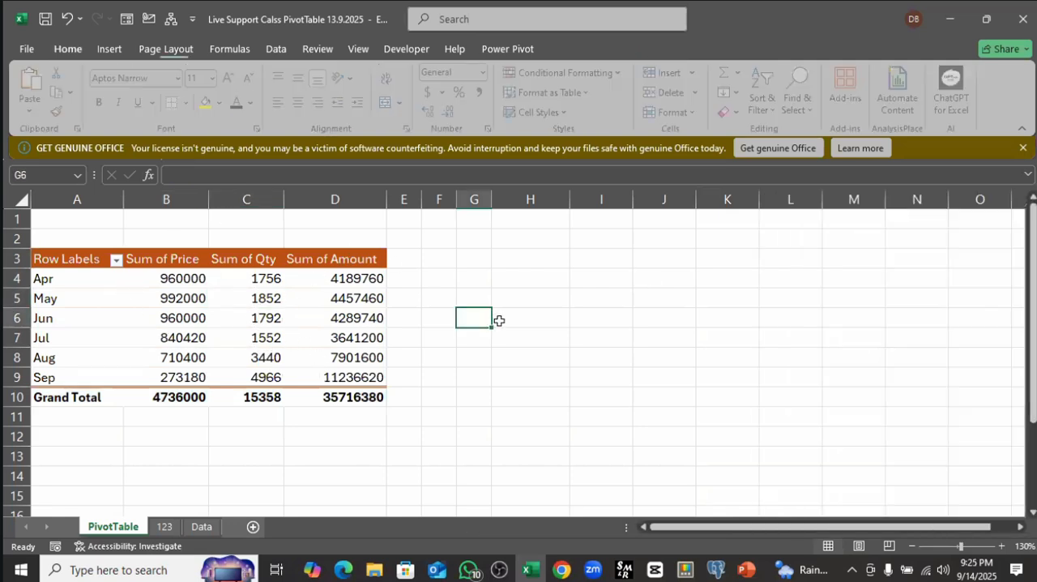
left_click(193, 280)
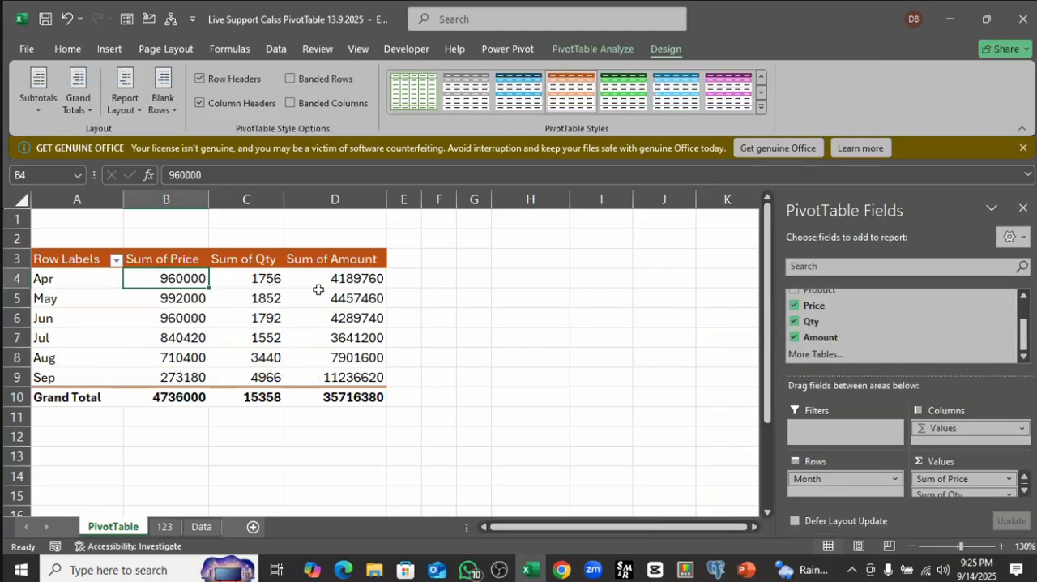
left_click(254, 277)
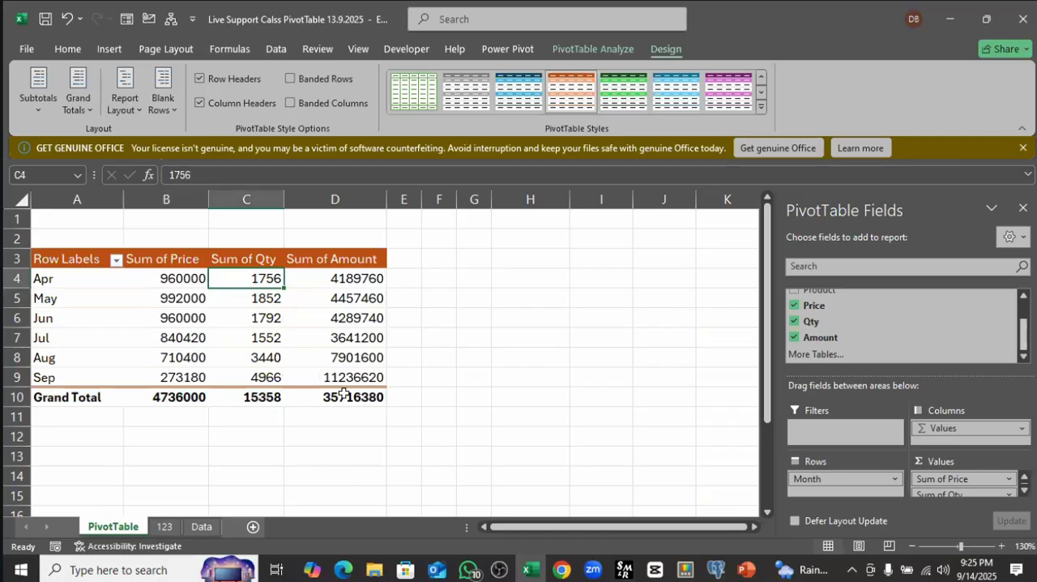
mouse_move(347, 390)
mouse_move(293, 327)
Step: Insert a Clustered Column PivotChart based on the monthly PivotTable
left_click(176, 318)
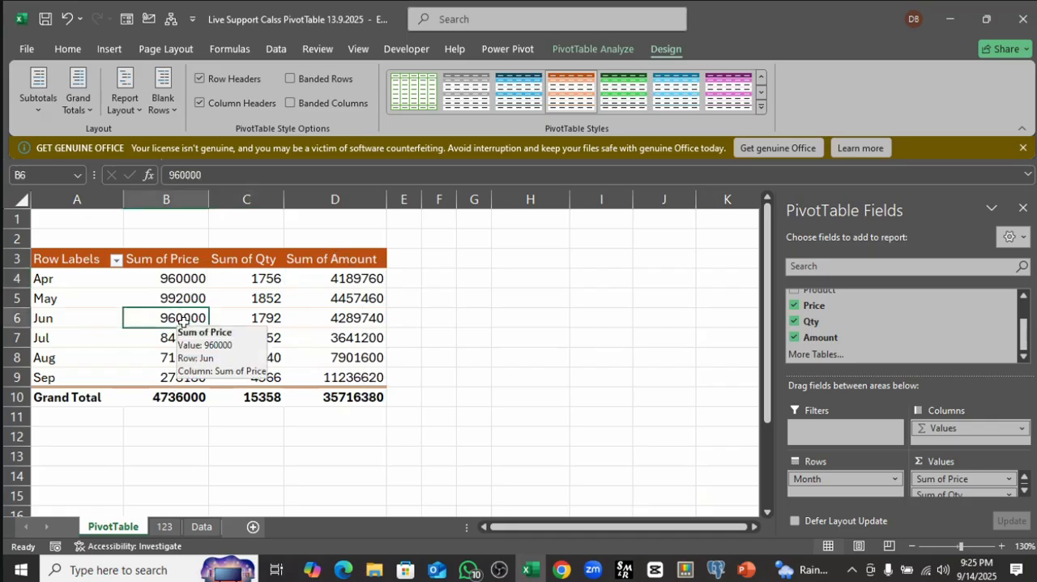
left_click(110, 49)
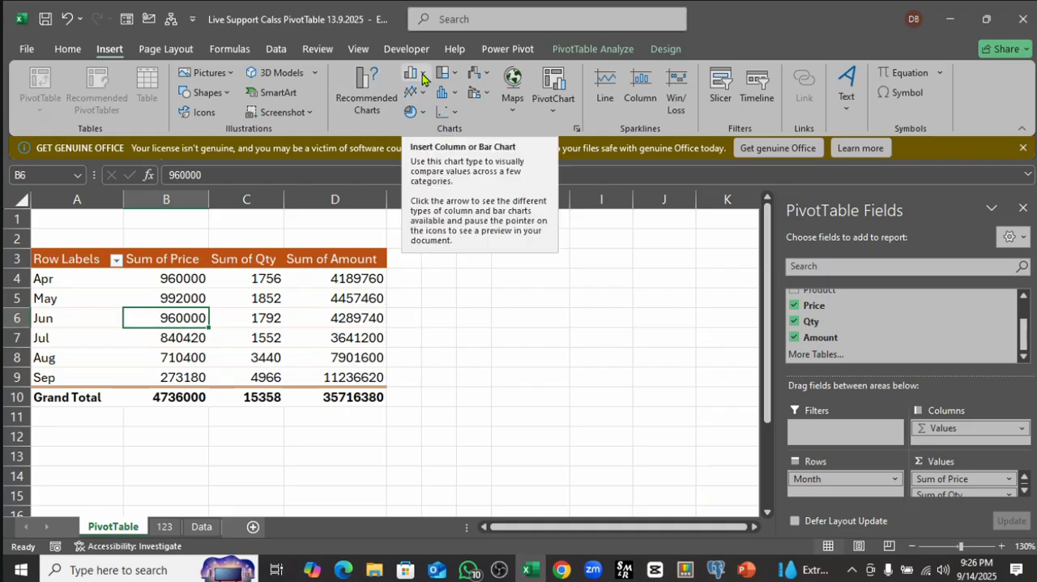
left_click(342, 315)
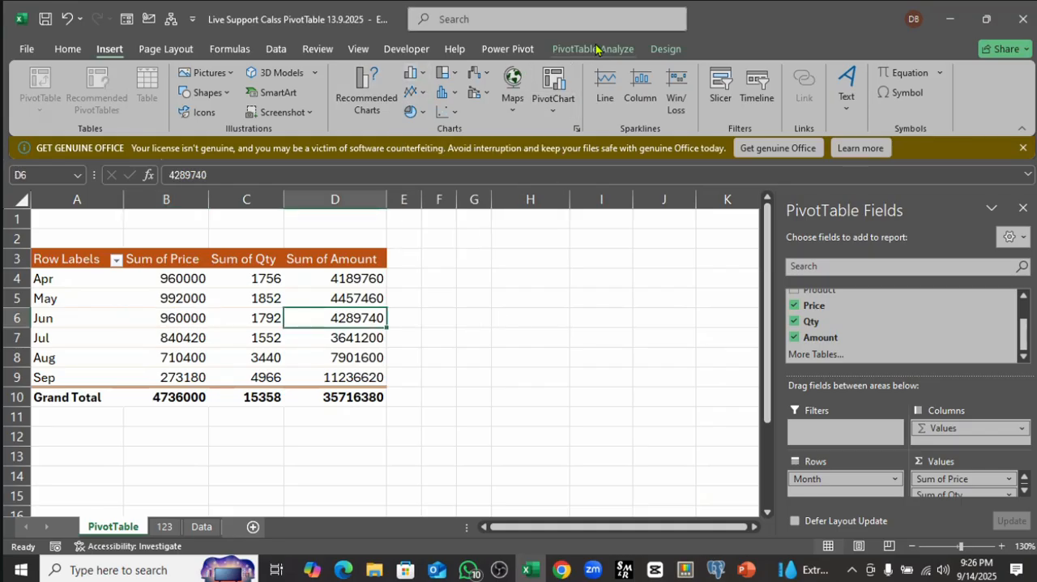
left_click(597, 49)
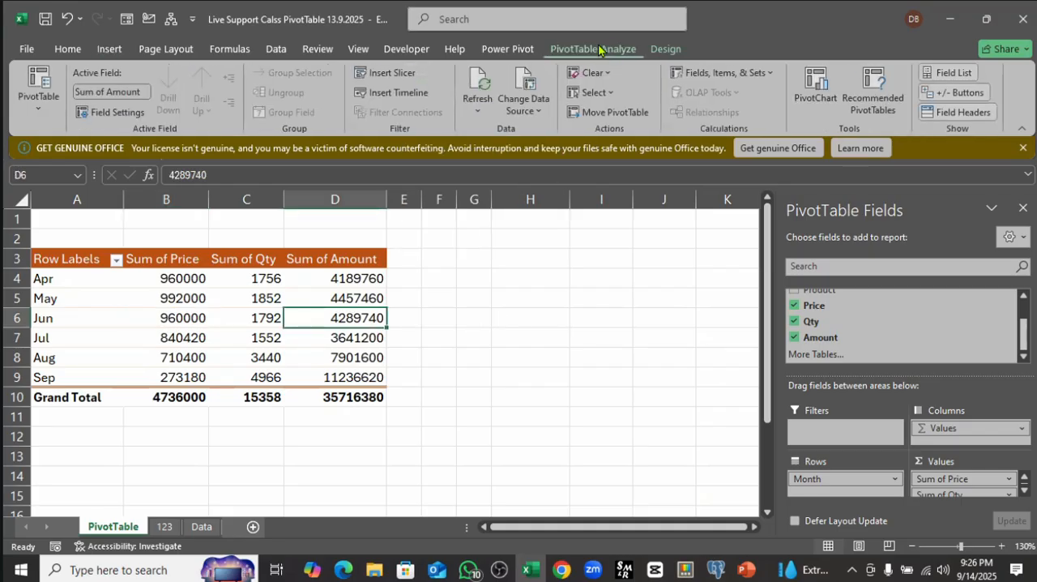
left_click(815, 91)
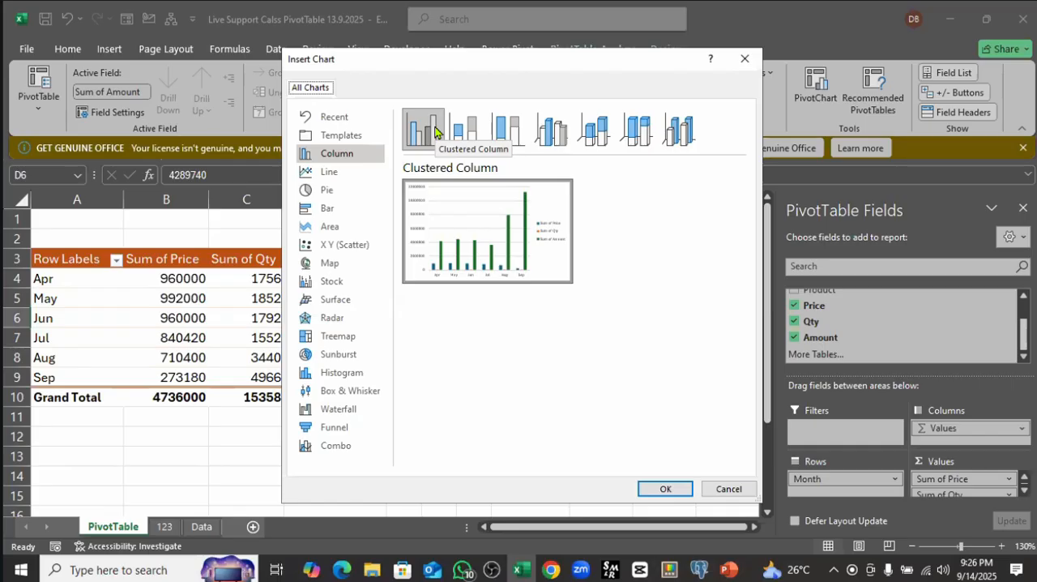
mouse_move(521, 248)
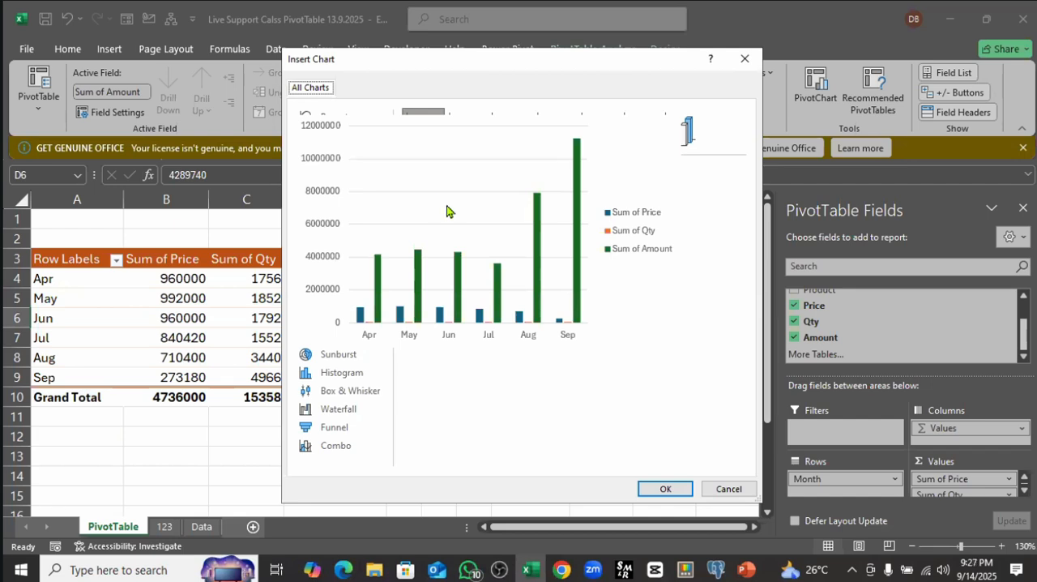
left_click(432, 136)
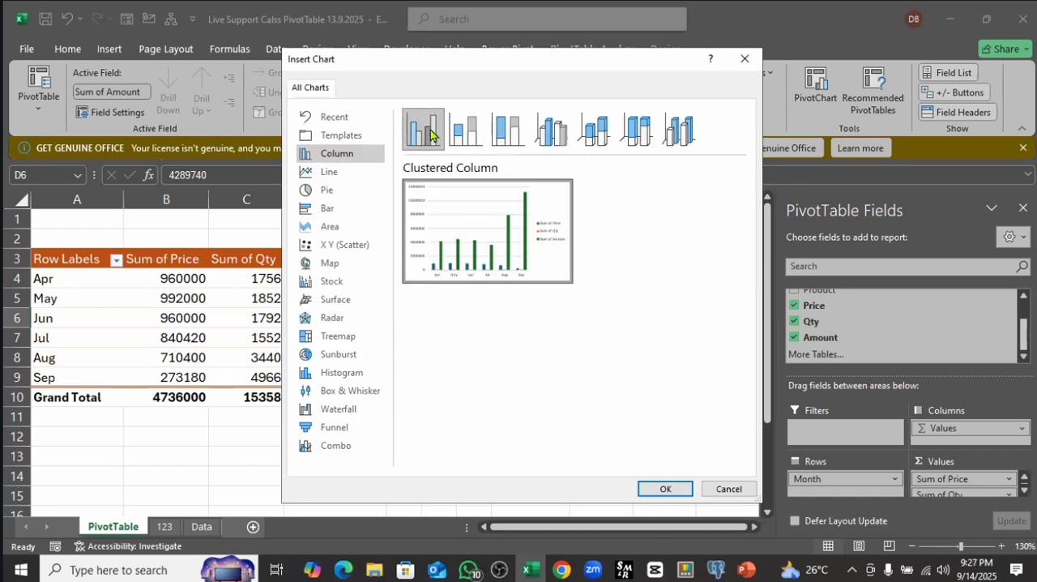
left_click(662, 488)
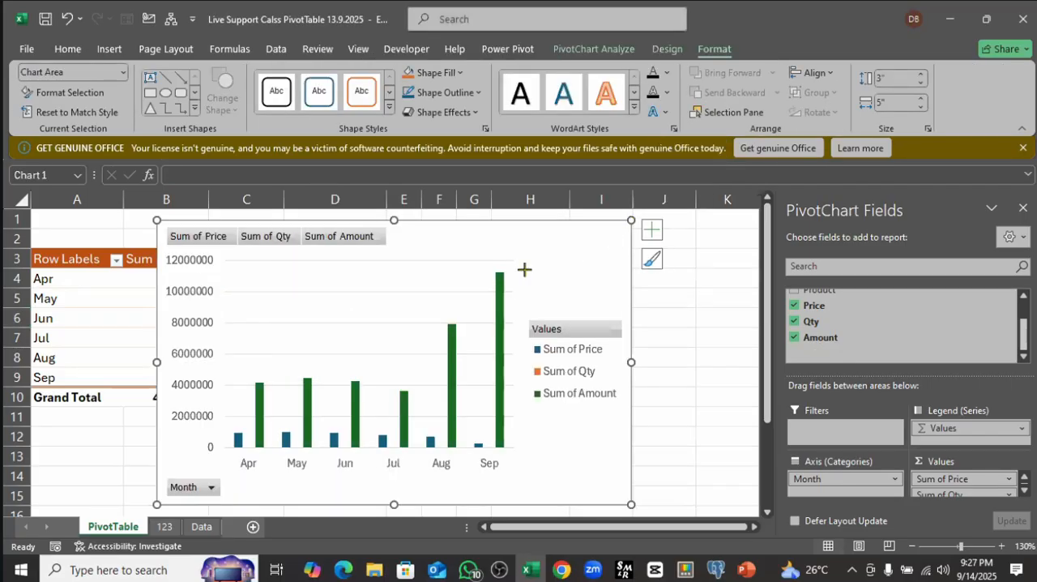
Step: Shrink the PivotChart to about 2.24 inches high by 3.47 inches wide and place it beside the PivotTable
left_click_drag(525, 269, 486, 291)
left_click_drag(394, 306, 653, 239)
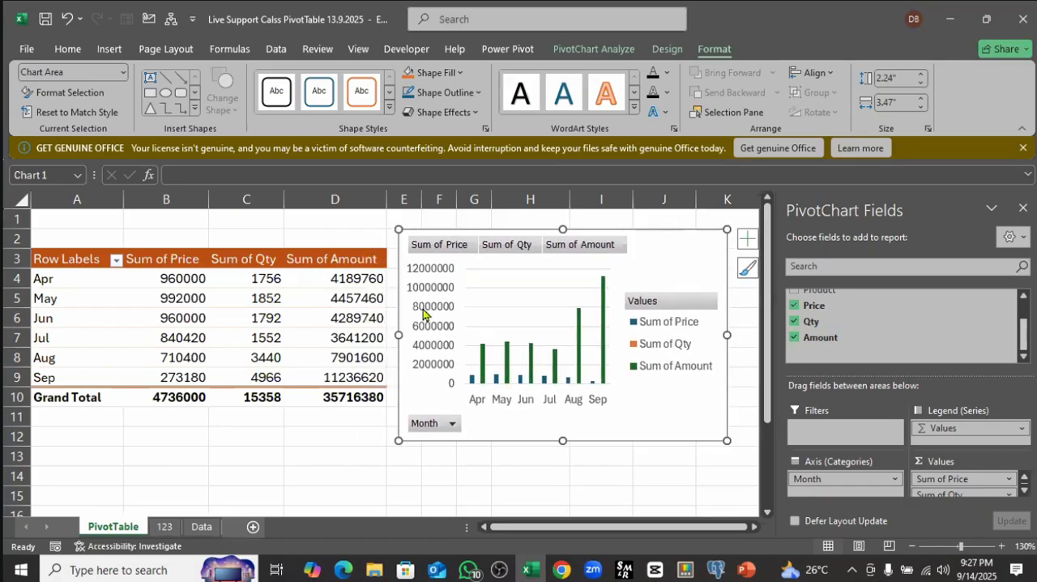
Step: Examine the Sum of Price, Sum of Qty and Sum of Amount columns against the series in the PivotChart
left_click(176, 286)
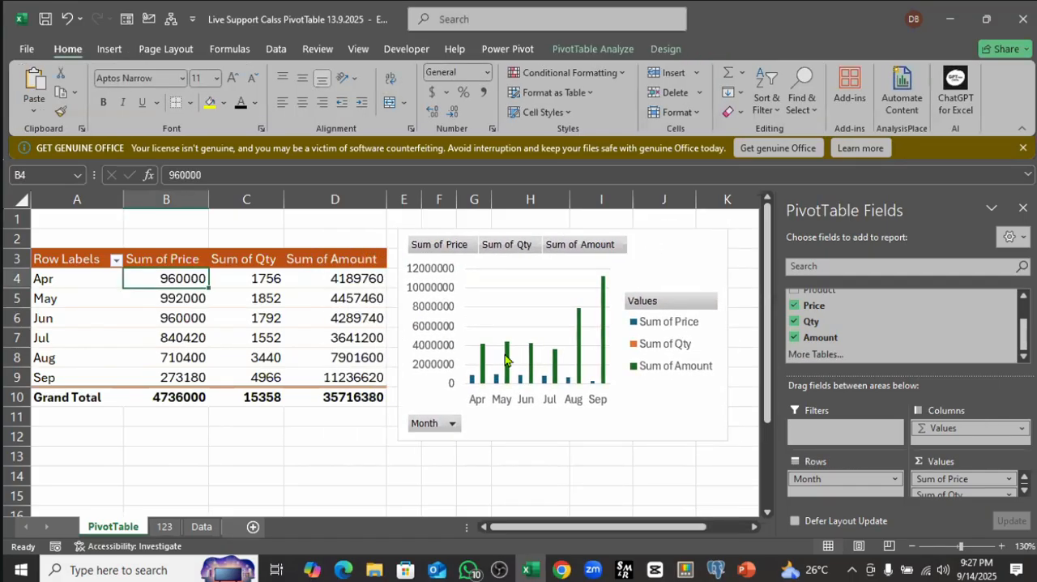
left_click(245, 318)
left_click_drag(170, 260, 360, 373)
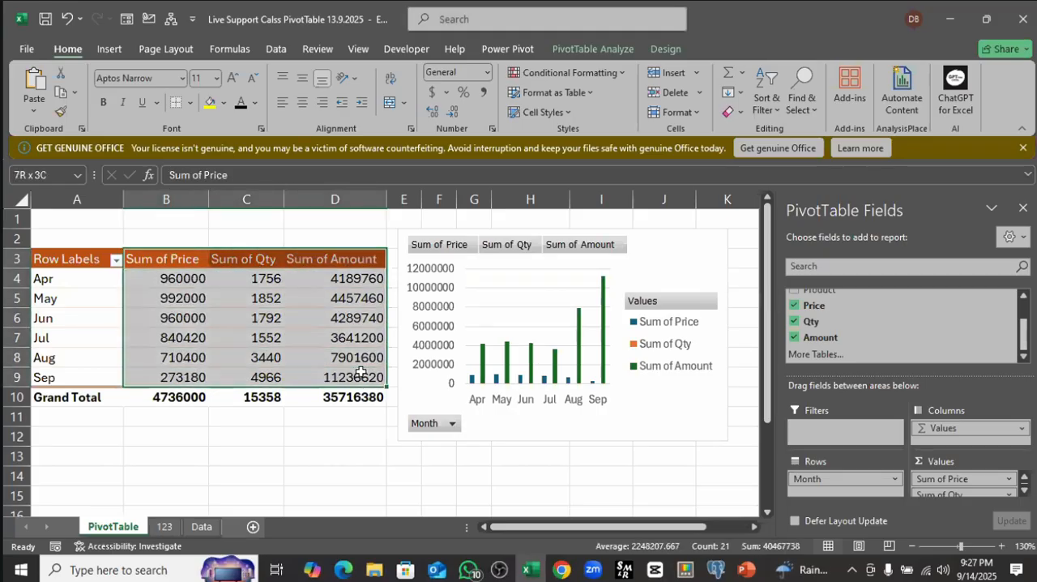
left_click(248, 260)
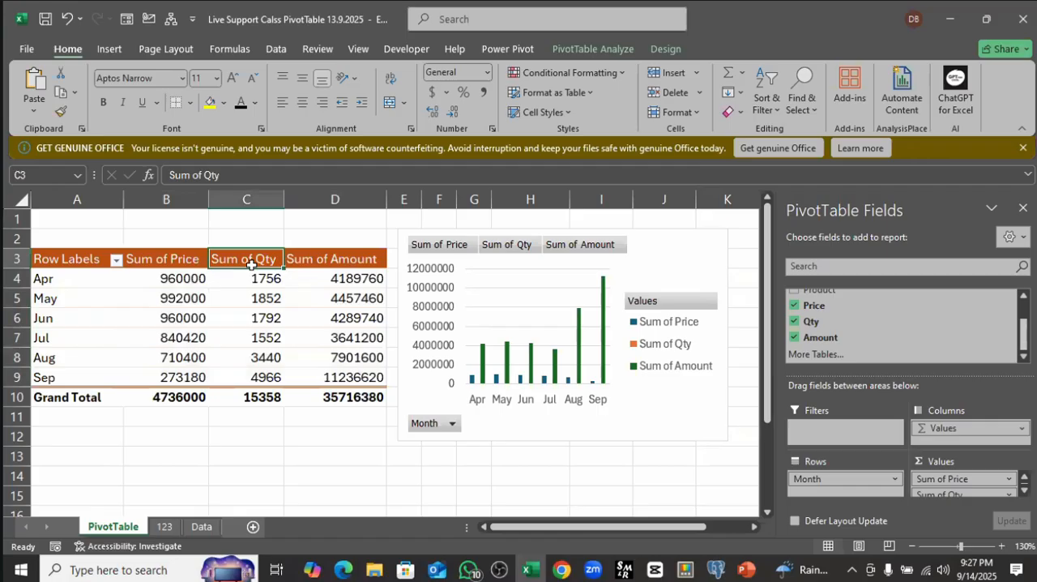
left_click(360, 260)
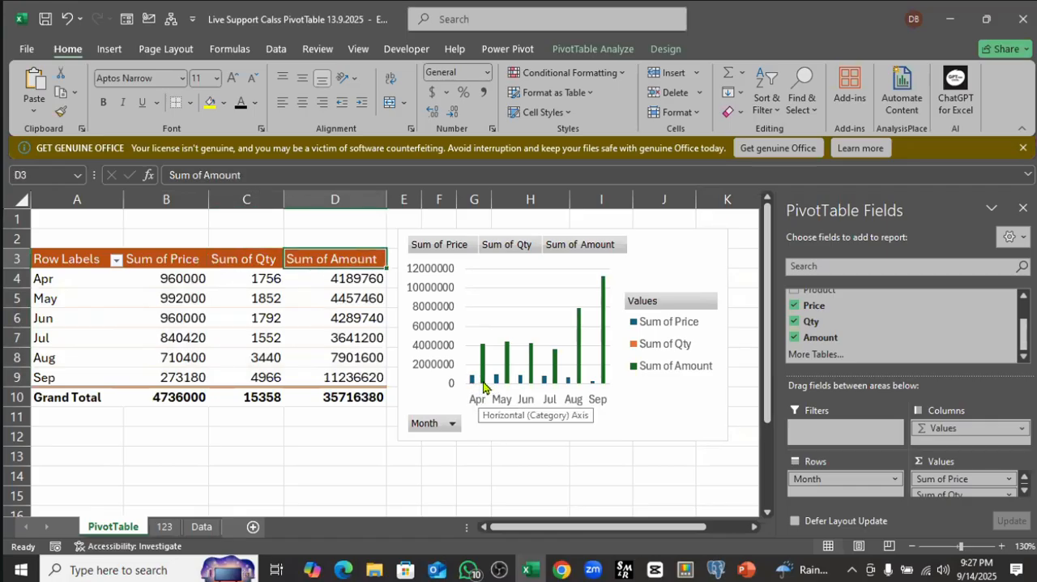
left_click_drag(258, 278, 261, 378)
left_click_drag(190, 277, 187, 378)
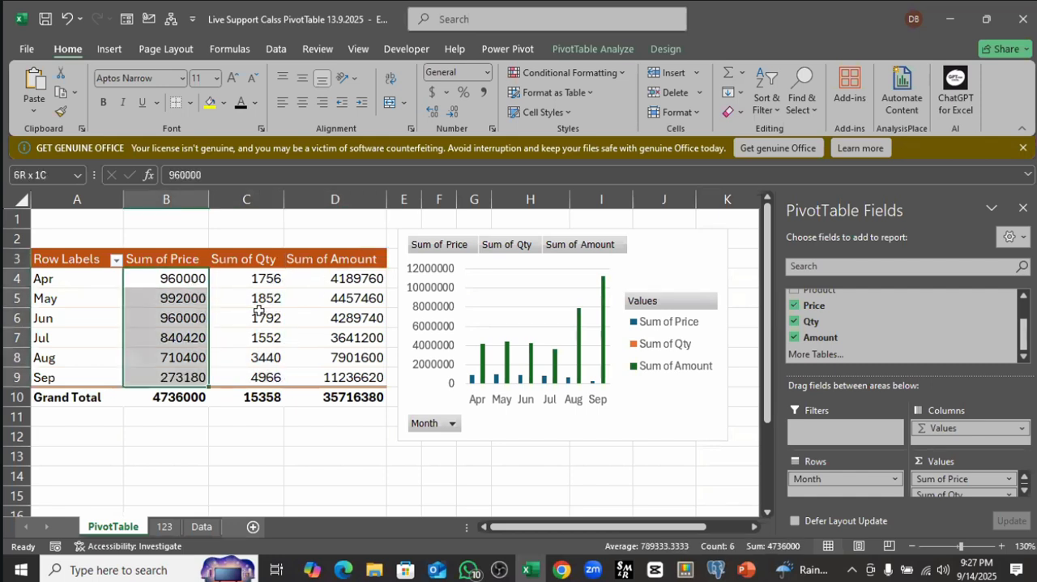
left_click_drag(272, 278, 274, 378)
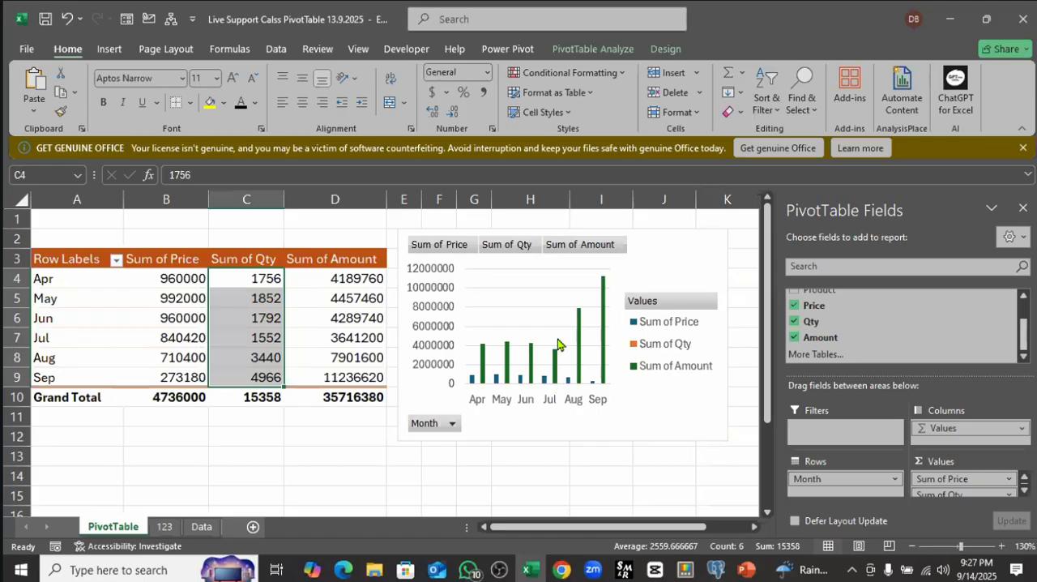
Step: Enlarge the PivotChart across the PivotTable to examine its monthly columns
left_click_drag(398, 238, 273, 220)
left_click_drag(438, 419, 438, 472)
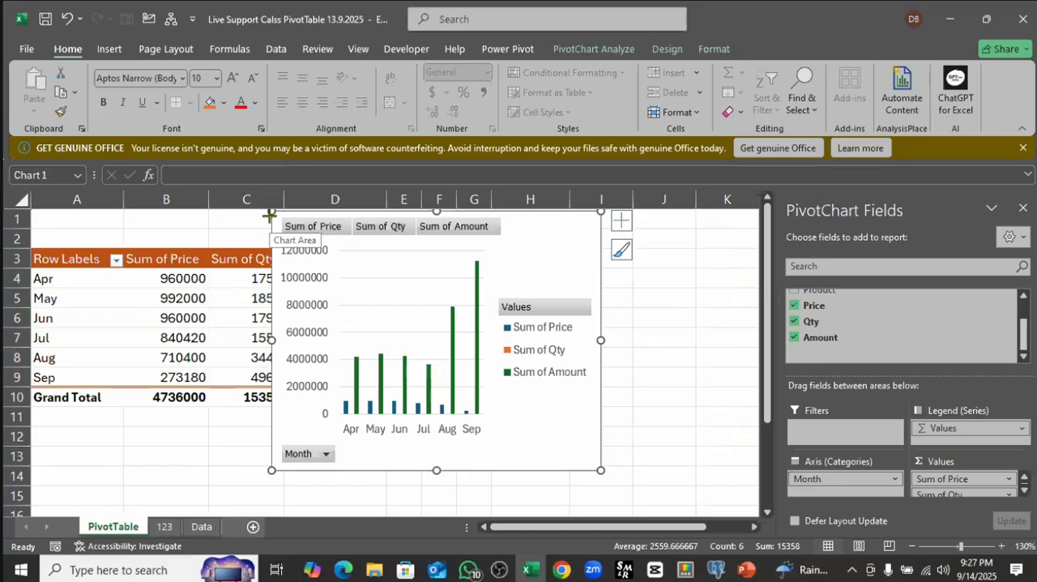
left_click_drag(268, 209, 68, 167)
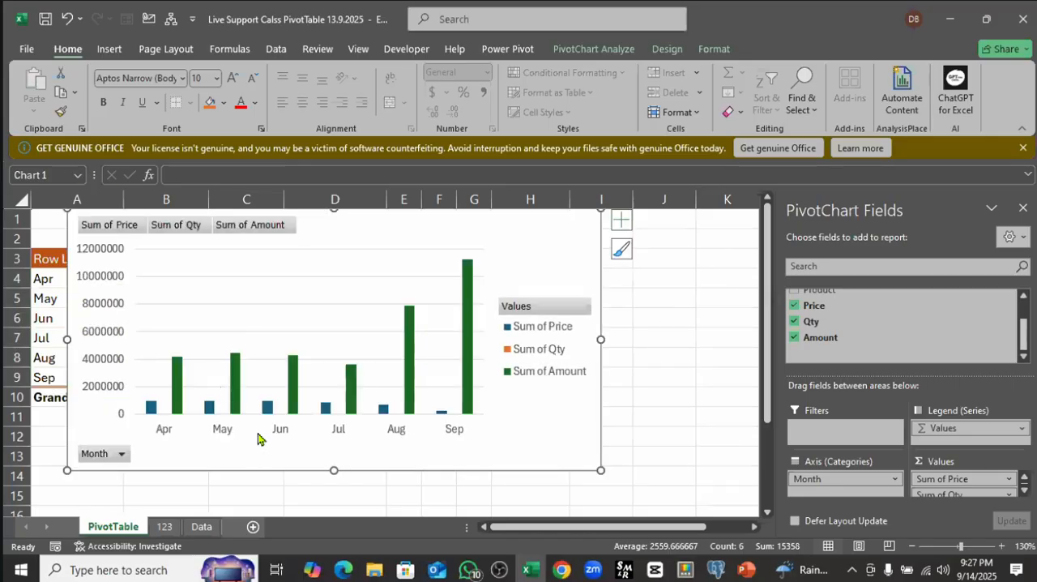
scroll(308, 418, "down", 2)
scroll(378, 405, "up", 1)
scroll(461, 406, "up", 1)
Step: Shrink the PivotChart and fit it beside the PivotTable, spanning about columns E to K and rows 1 to 11
left_click_drag(69, 211, 403, 274)
left_click_drag(542, 278, 577, 207)
left_click_drag(638, 315, 721, 314)
left_click_drag(579, 412, 579, 428)
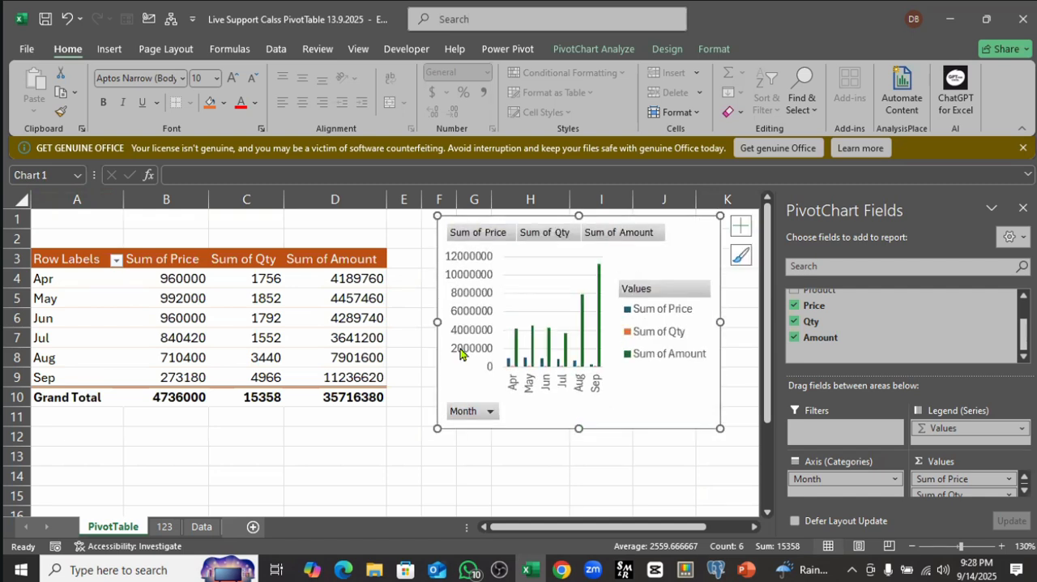
left_click_drag(439, 323, 386, 326)
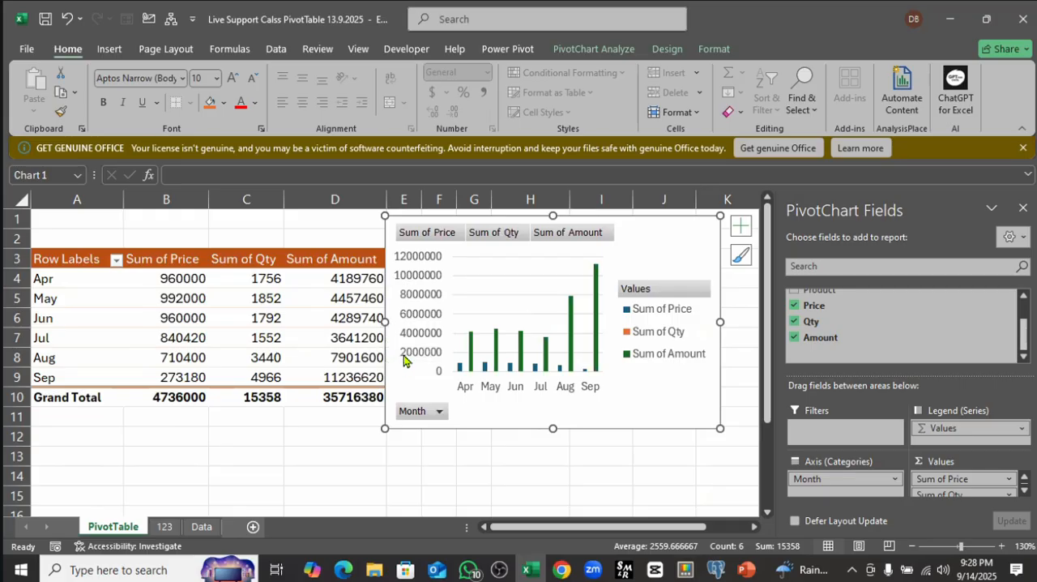
mouse_move(629, 232)
left_mouse_down()
mouse_move(662, 227)
mouse_move(638, 231)
left_mouse_up()
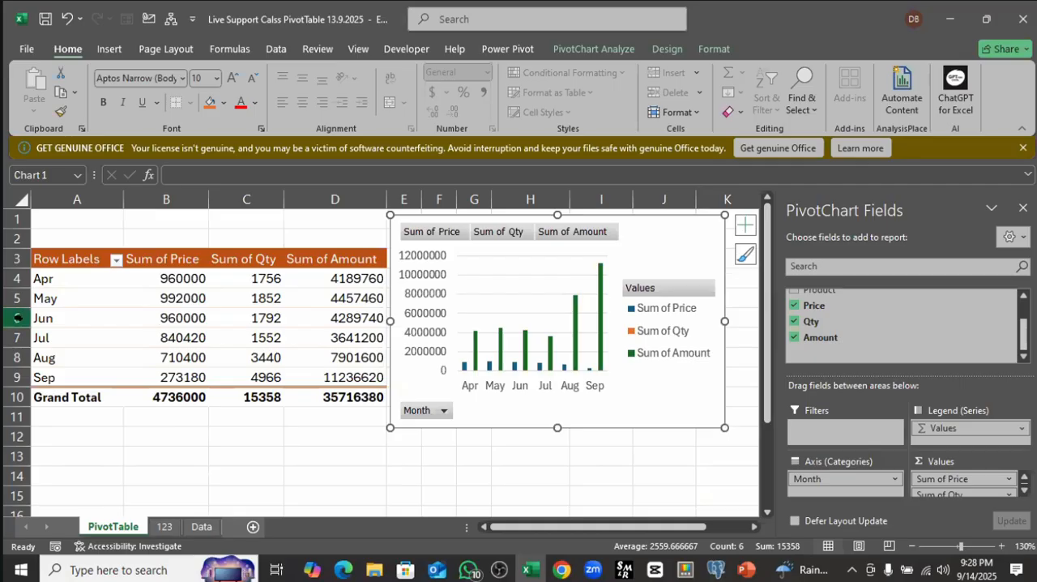
Step: Filter the PivotTable's row labels to show only Apr
left_click(69, 280)
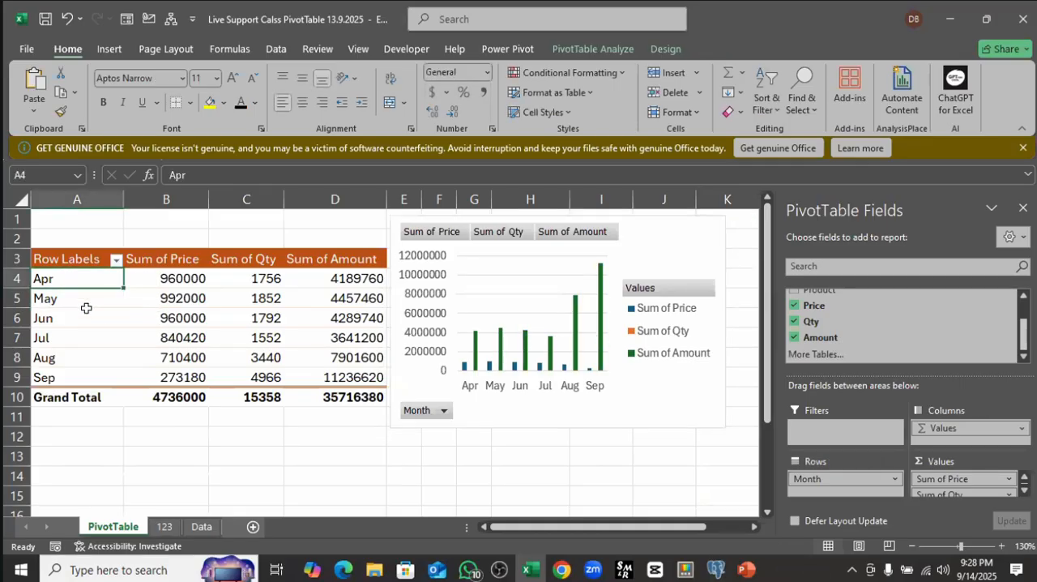
key("Down")
key("Down")
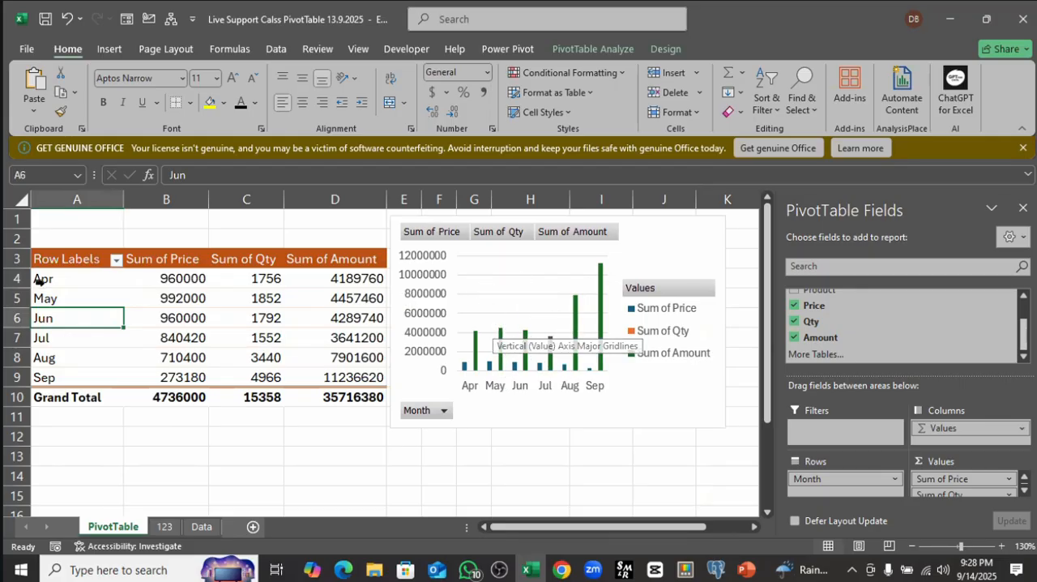
left_click(115, 259)
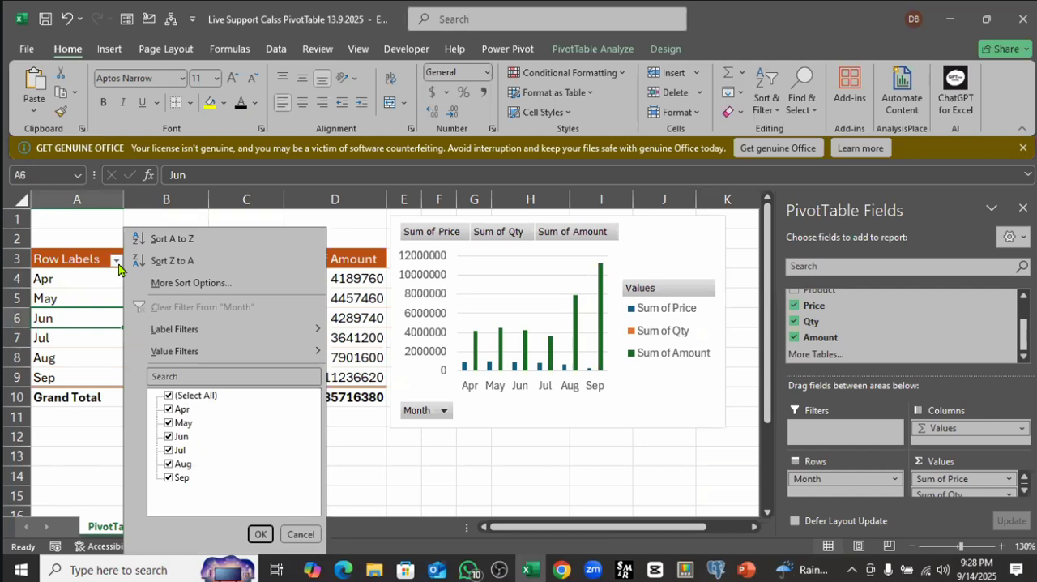
left_click(169, 397)
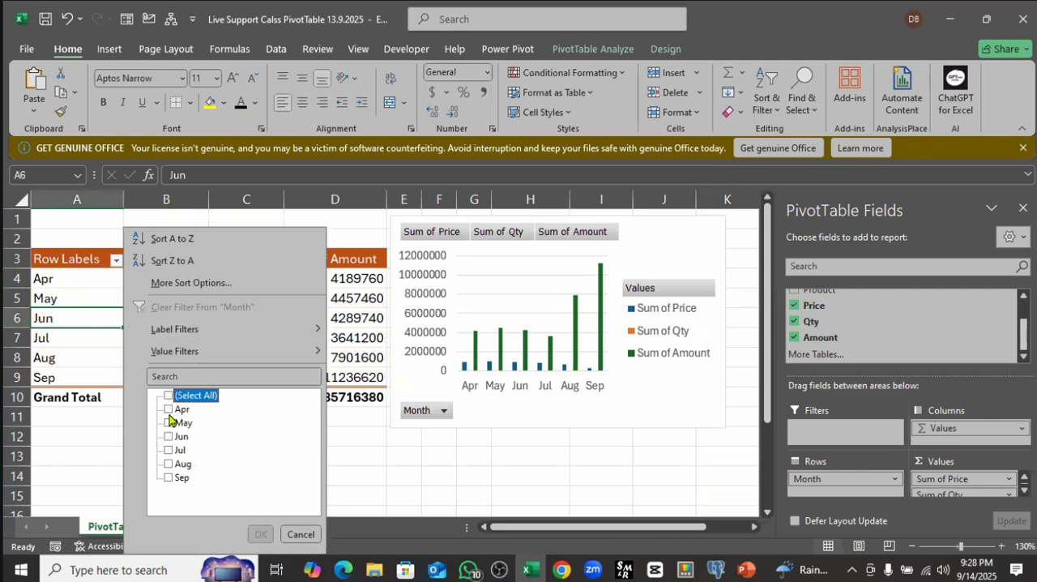
left_click(169, 409)
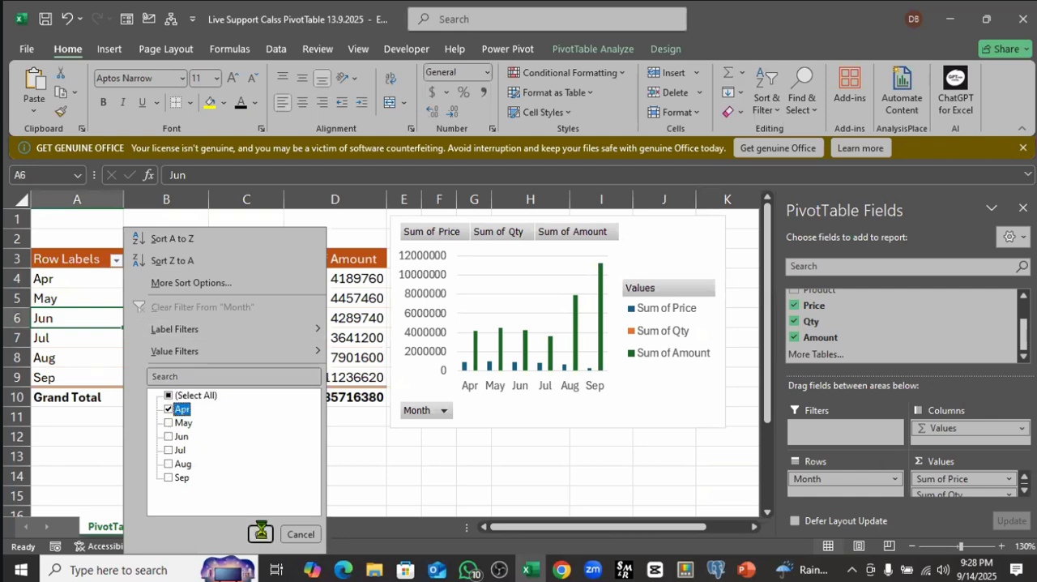
left_click(261, 533)
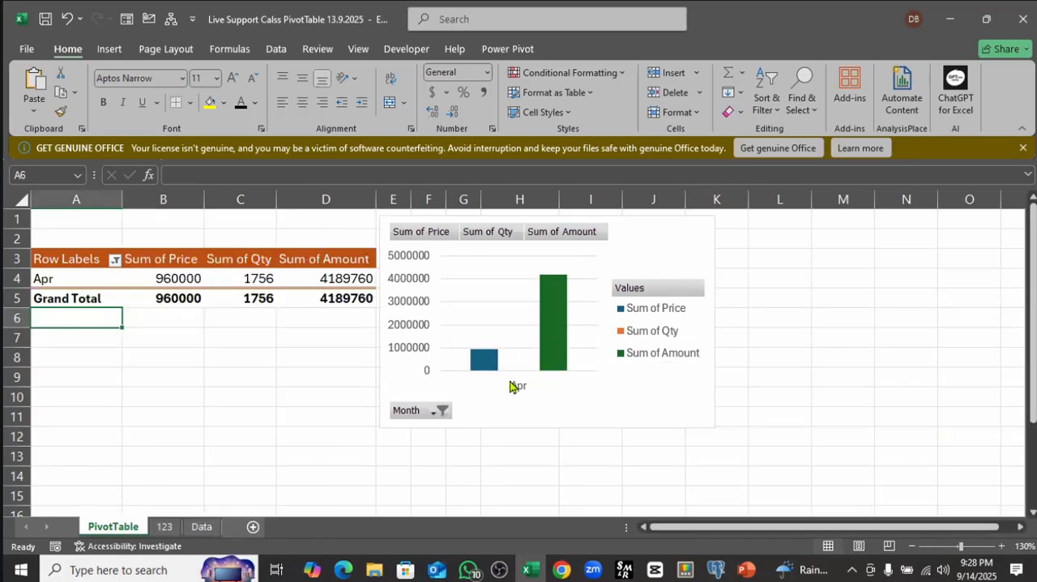
Step: Clear the Month filter from the PivotTable's row labels
left_click(114, 261)
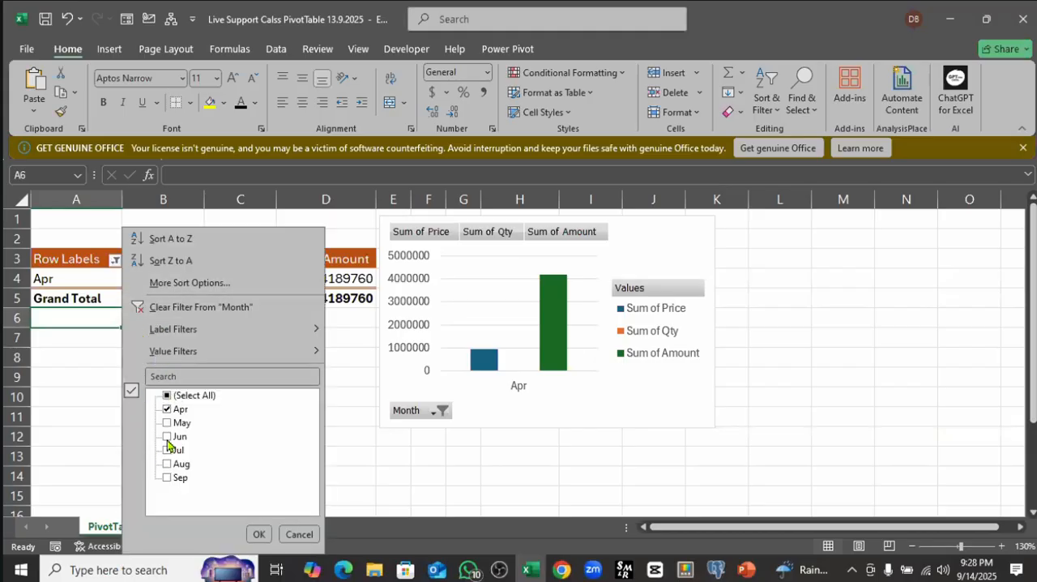
left_click(168, 423)
left_click(170, 308)
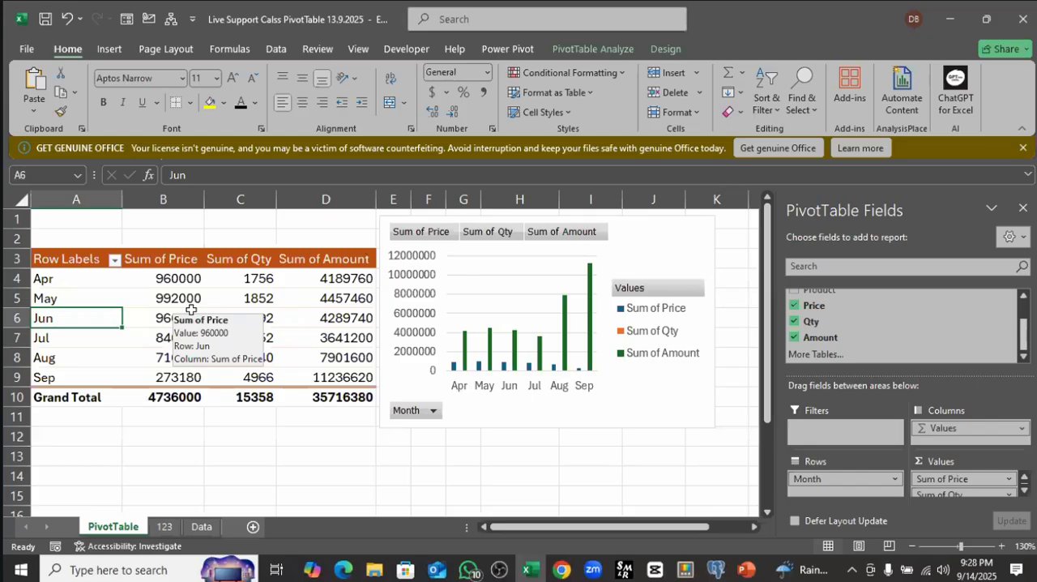
Step: Insert a slicer for the Month field of the PivotTable
left_click(579, 50)
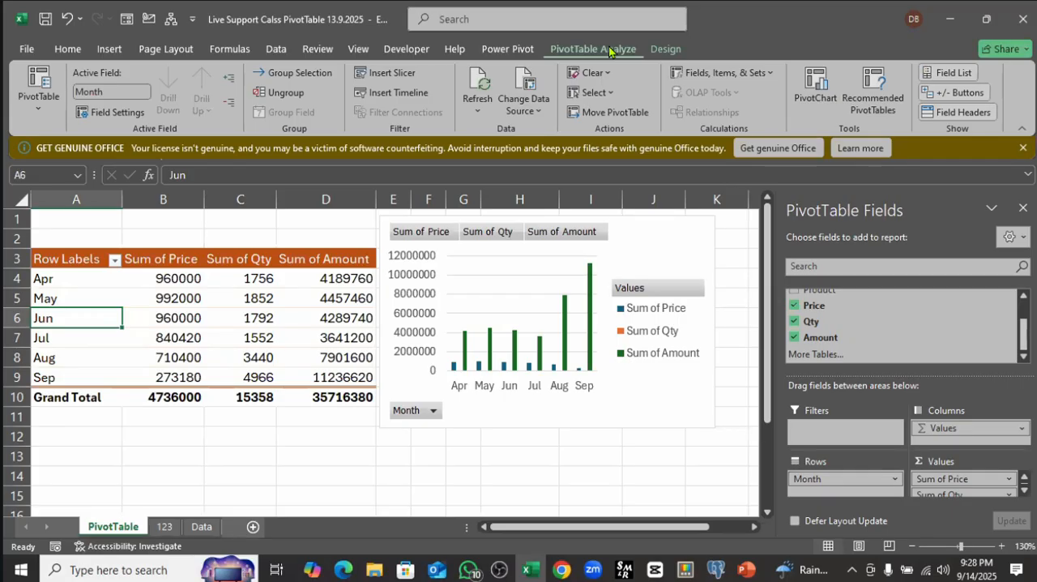
left_click(389, 75)
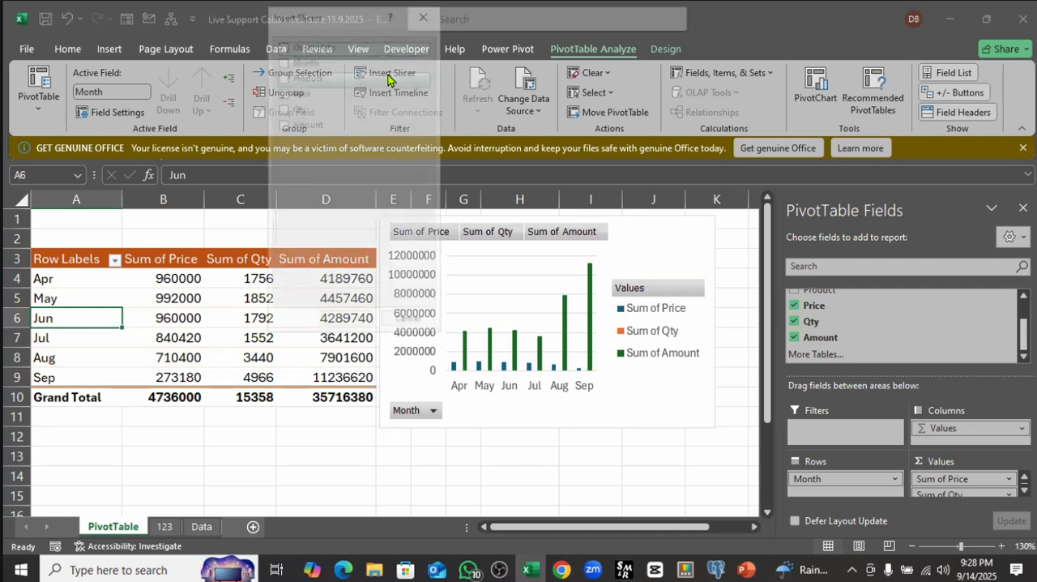
left_click_drag(350, 22, 178, 111)
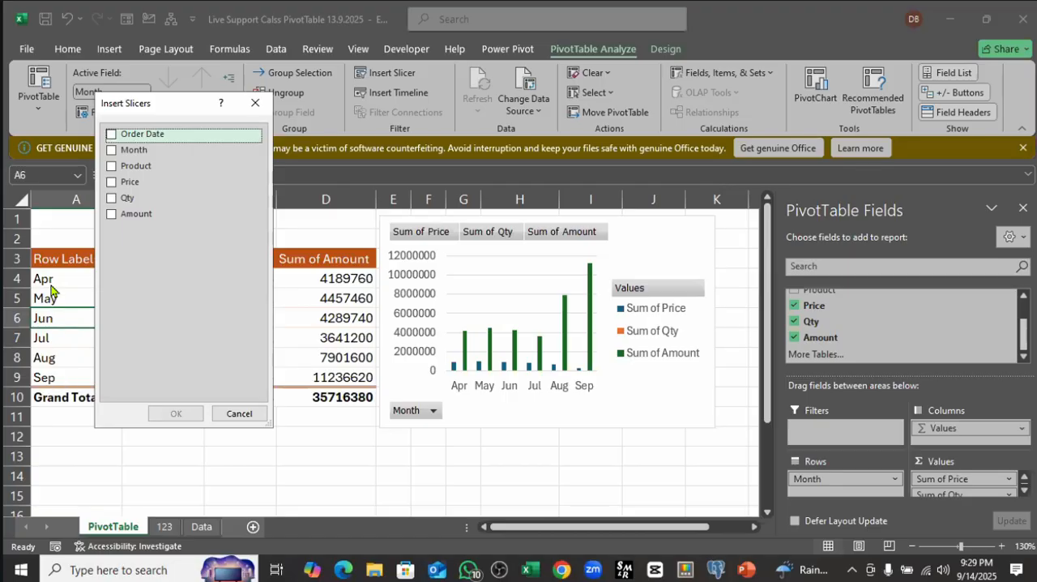
left_click(112, 150)
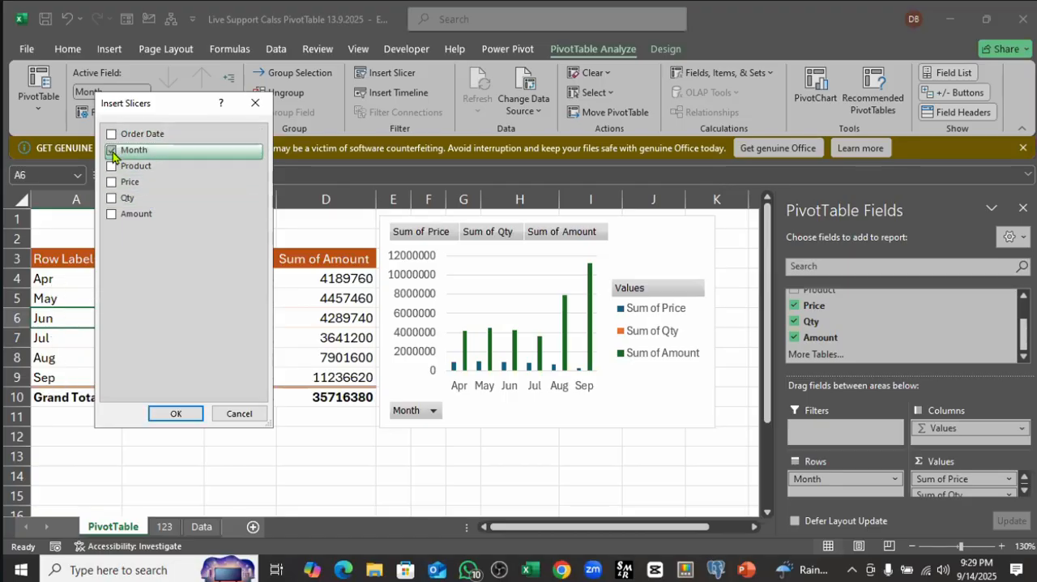
left_click(170, 414)
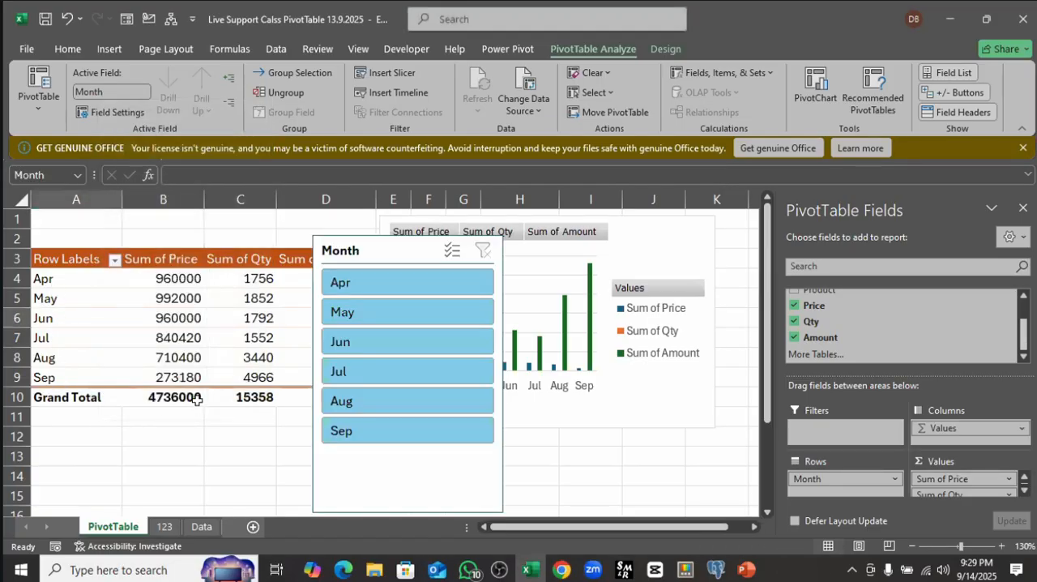
Step: Move the Month slicer off the PivotChart to about columns B to D and use it to filter to Apr
left_click_drag(377, 254, 187, 212)
left_click_drag(396, 248, 210, 218)
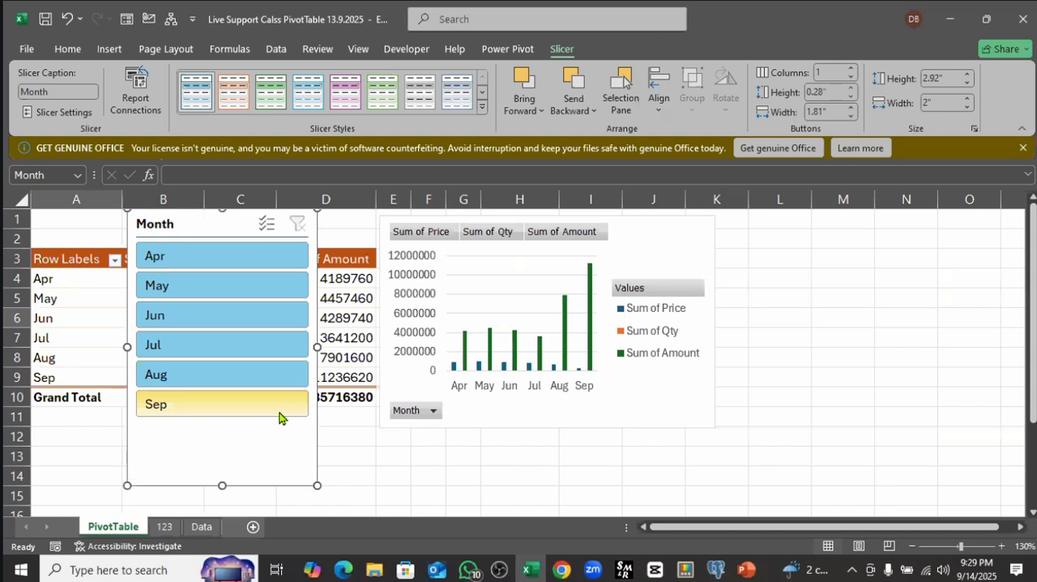
left_click(202, 258)
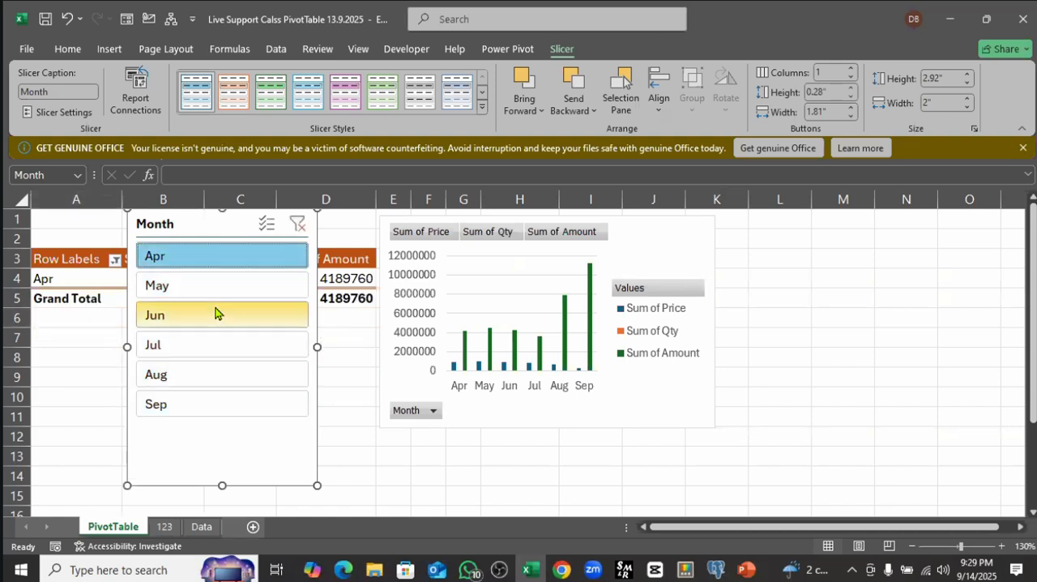
Step: Filter the PivotTable and PivotChart to single months in turn with the Month slicer, from May through Aug
left_click(178, 292)
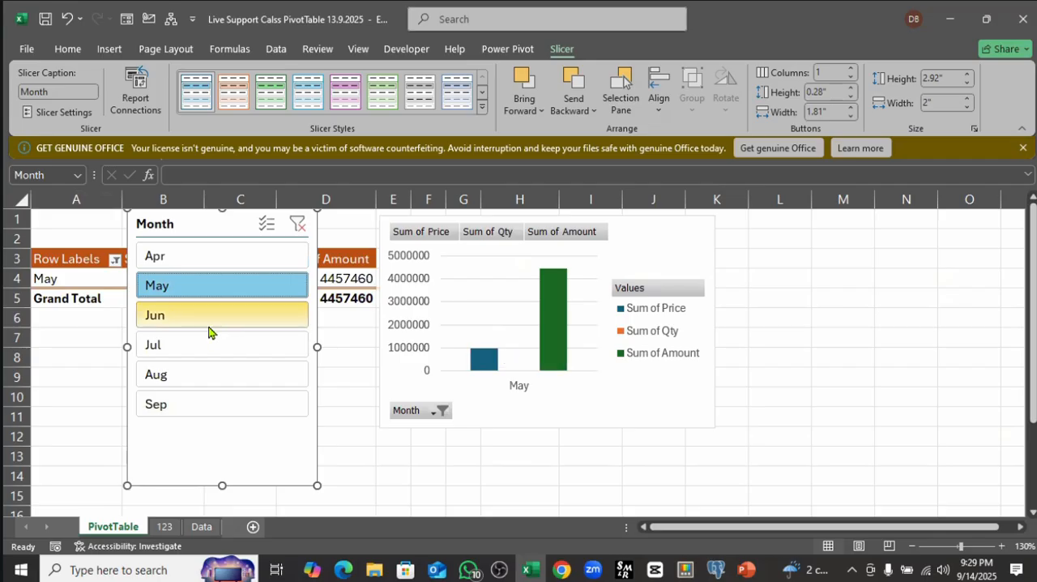
left_click(201, 318)
left_click(193, 347)
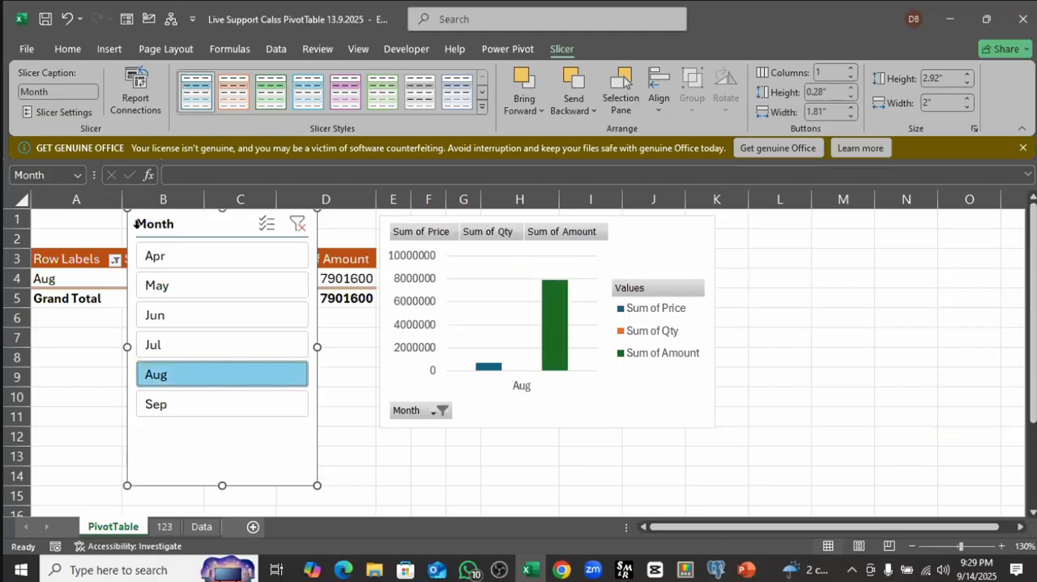
Step: Move the Month slicer beyond the PivotChart to about columns L to M and shrink it to about 2.41" high by 1.31" wide
left_click_drag(206, 226, 802, 228)
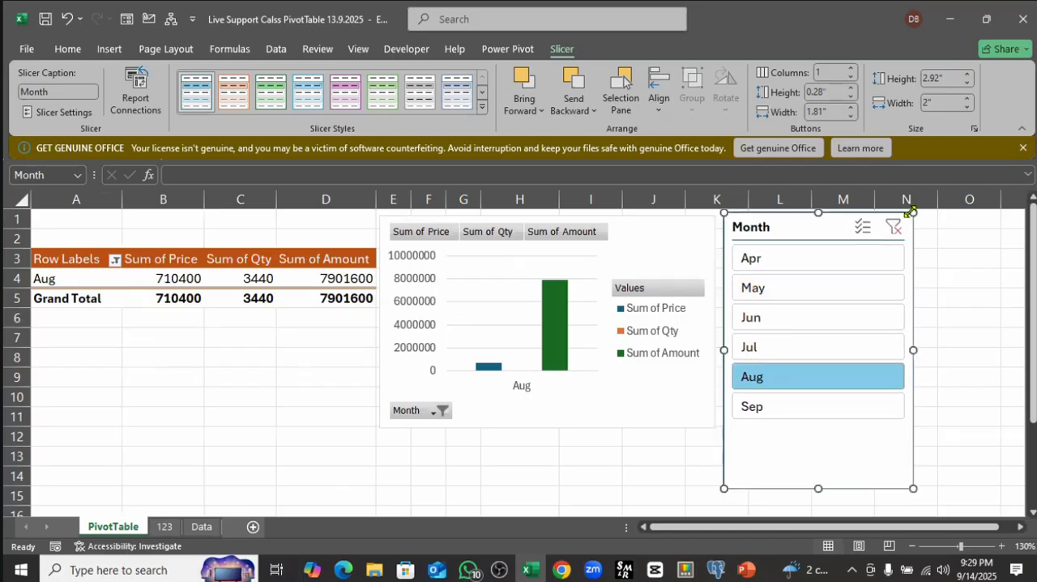
left_click_drag(912, 213, 848, 261)
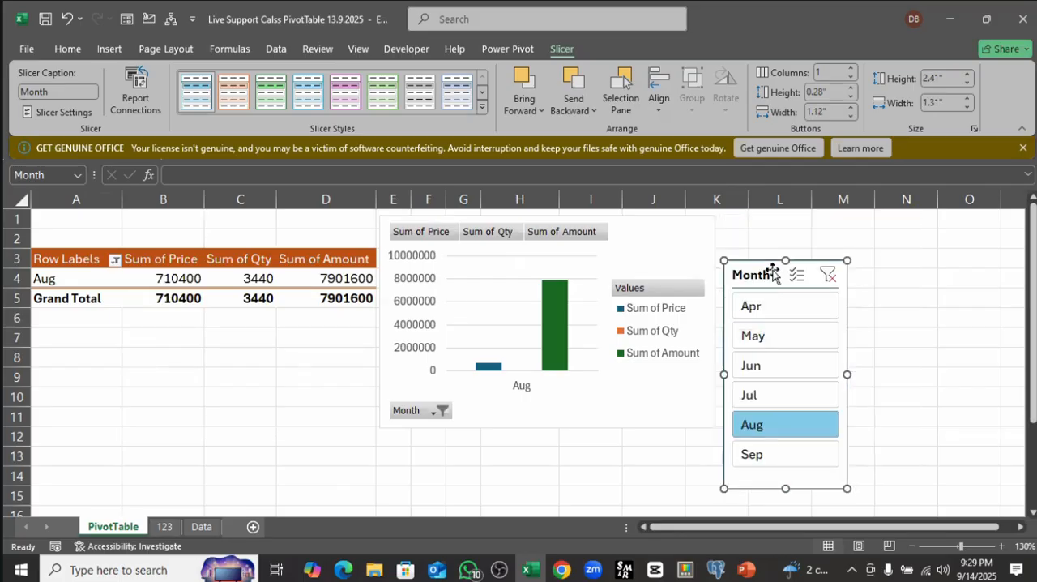
left_click_drag(775, 271, 835, 227)
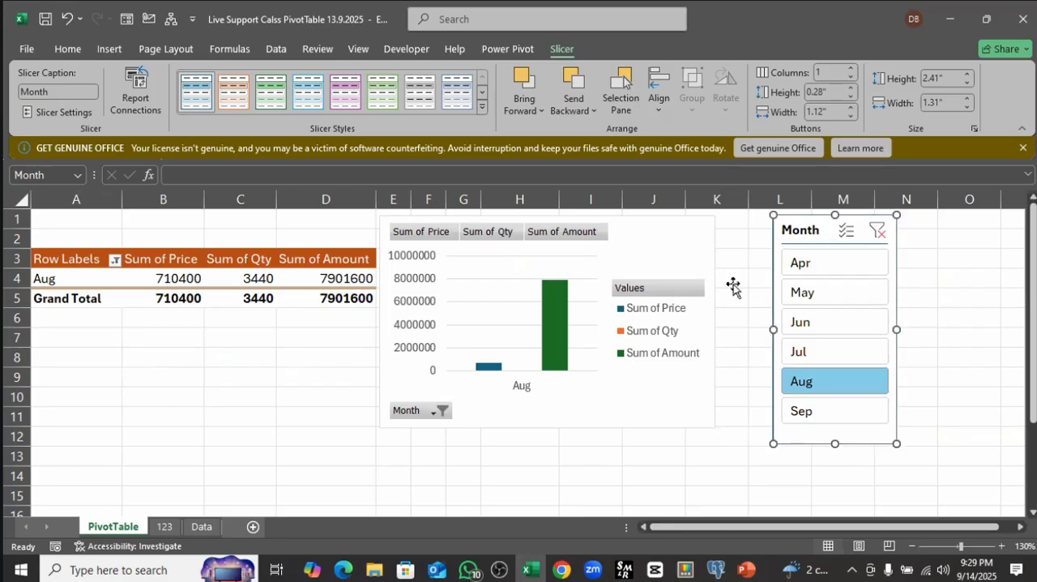
Step: Move the PivotChart to about columns C to H and place the Month slicer beside it at about columns I to K
left_click_drag(648, 224, 523, 244)
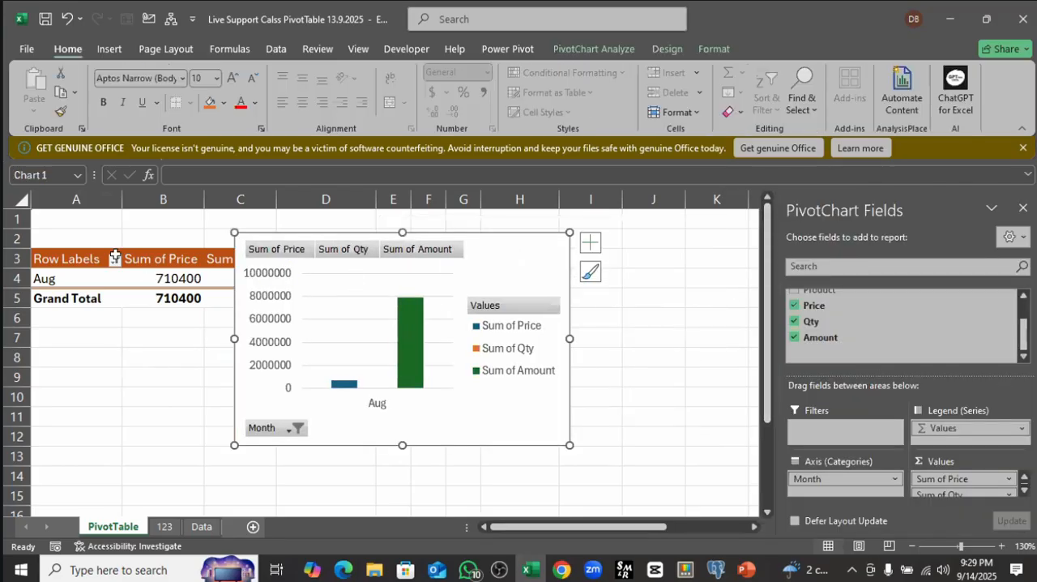
left_click(137, 280)
left_click(665, 293)
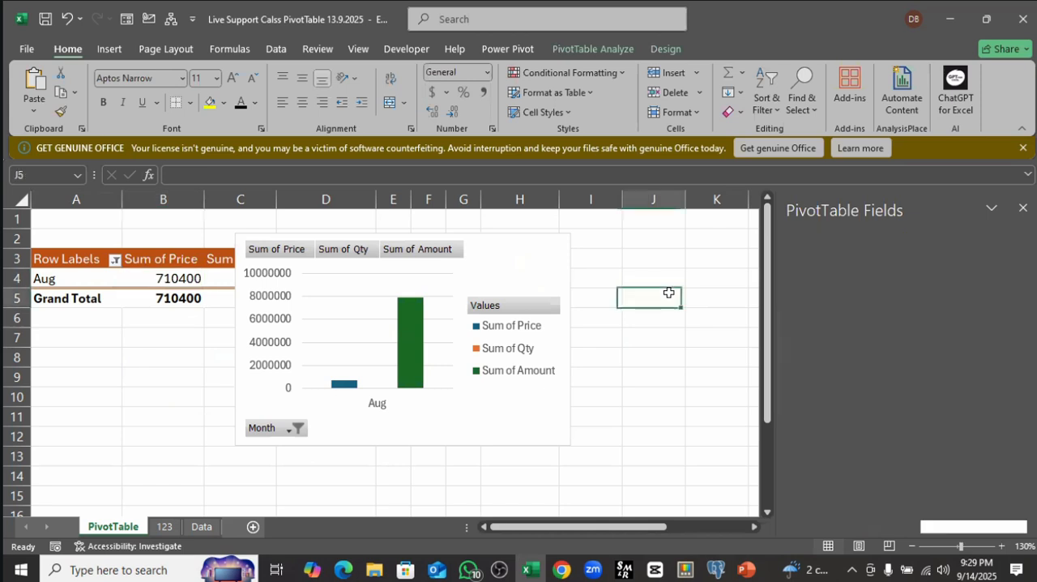
left_click_drag(815, 224, 632, 225)
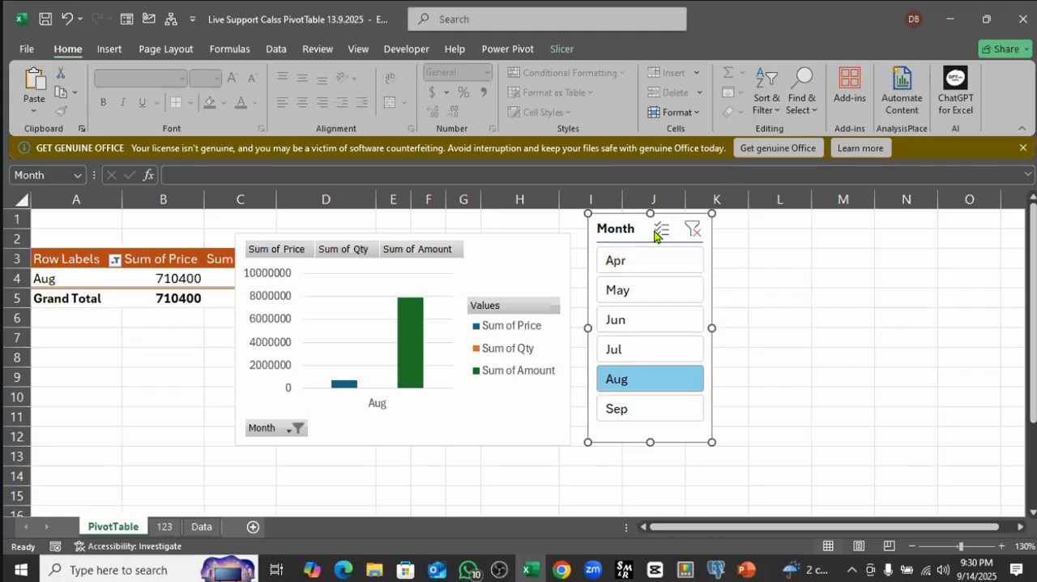
Step: Filter the Month slicer to Apr, add May and Jun using Multi-Select, and clear the filter
left_click(636, 264)
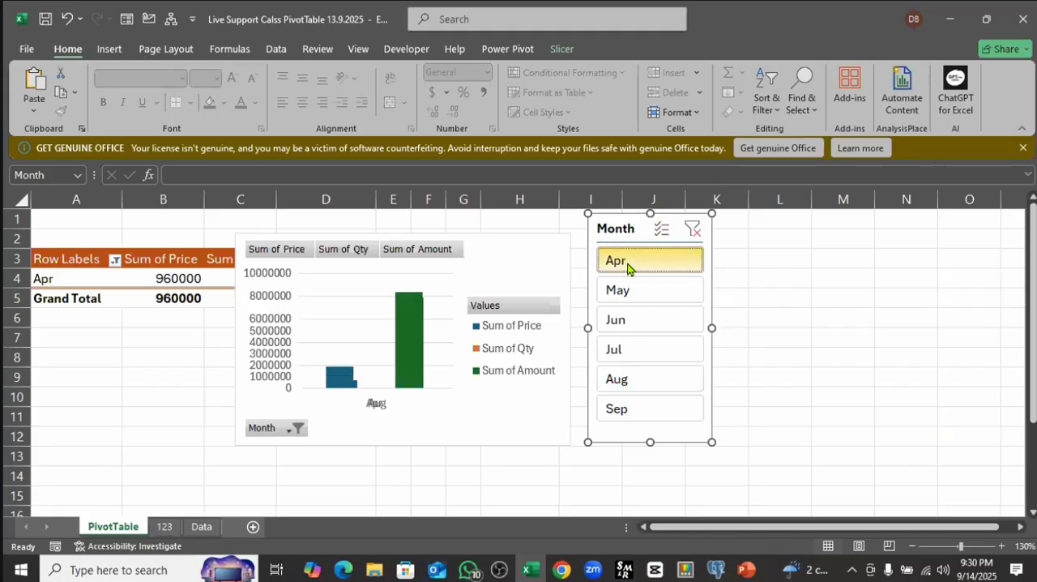
left_click(663, 233)
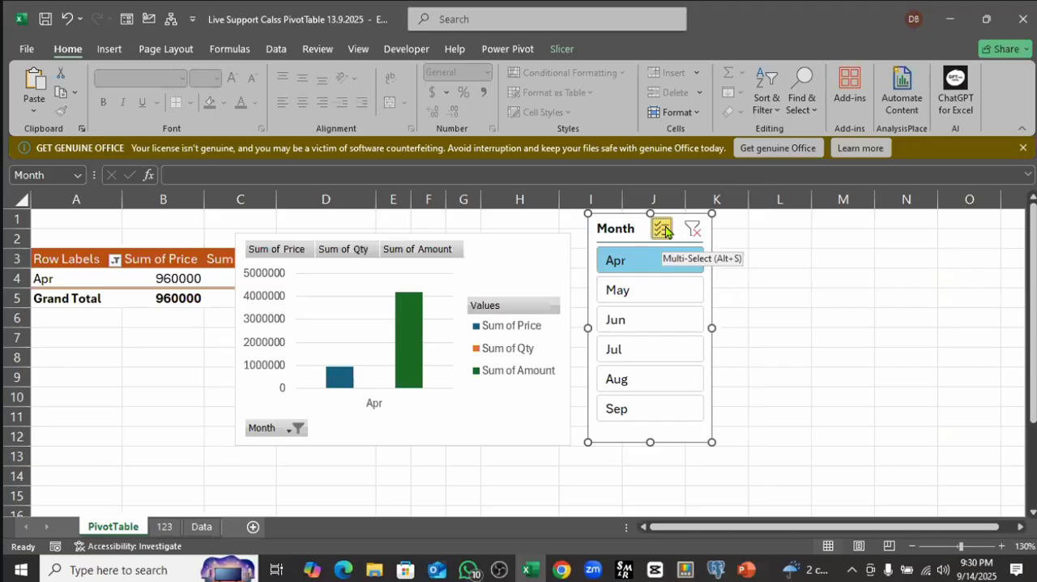
left_click(616, 288)
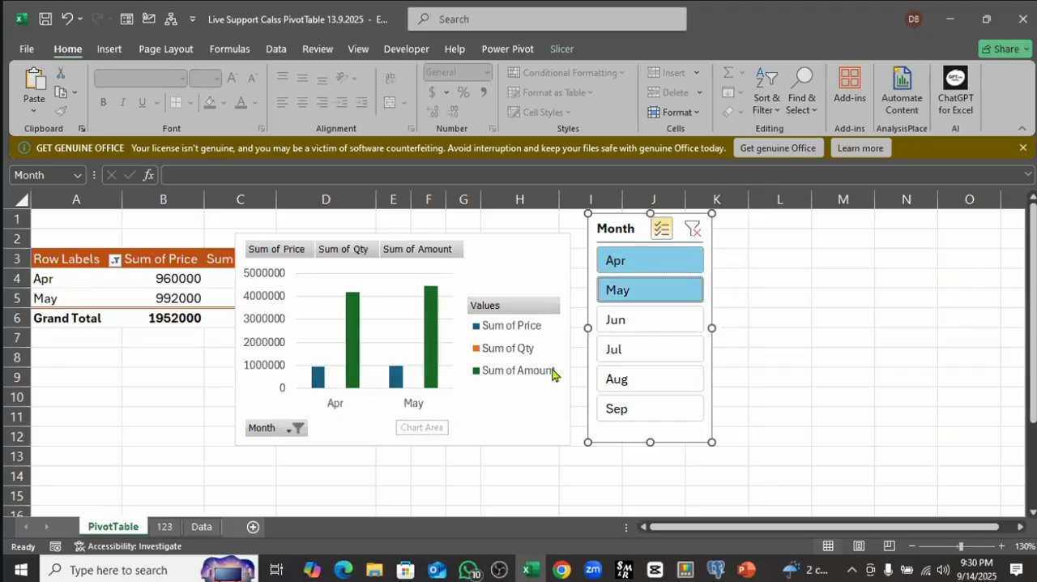
left_click(629, 324)
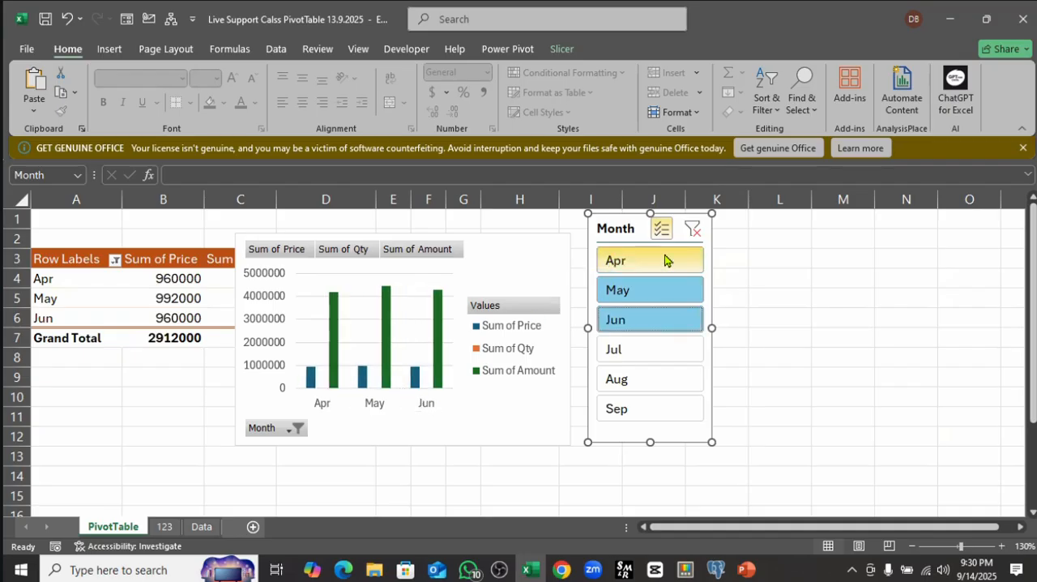
left_click(689, 235)
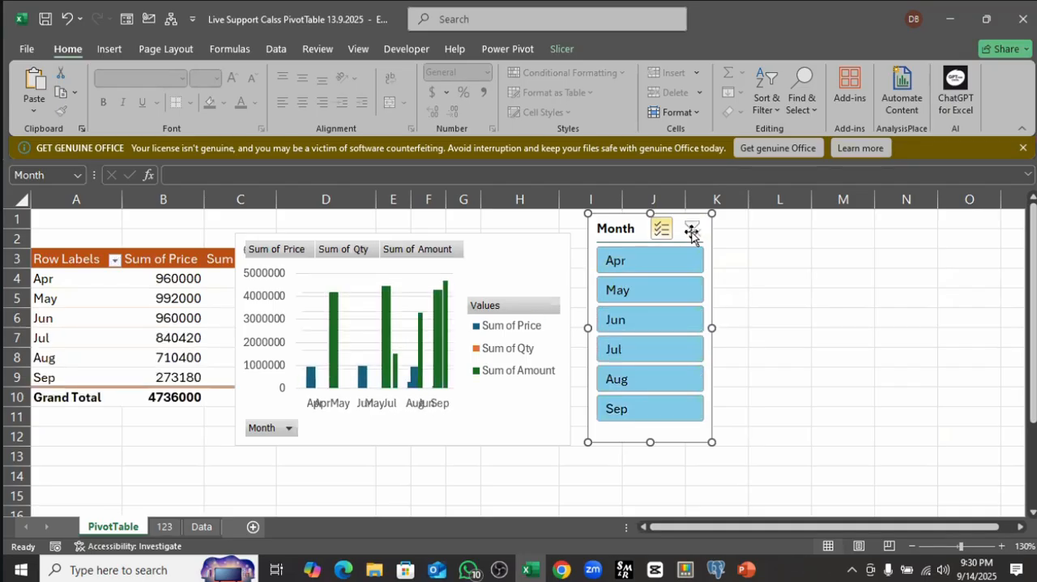
Step: Exclude Apr in the Month slicer, turn off Multi-Select, and clear the slicer's filter
left_click(638, 261)
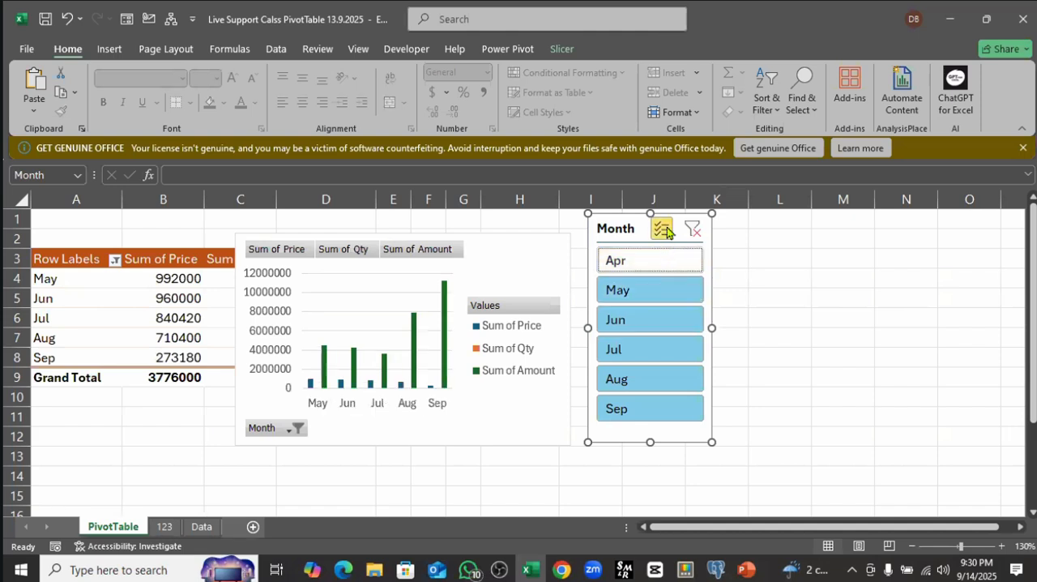
left_click(664, 231)
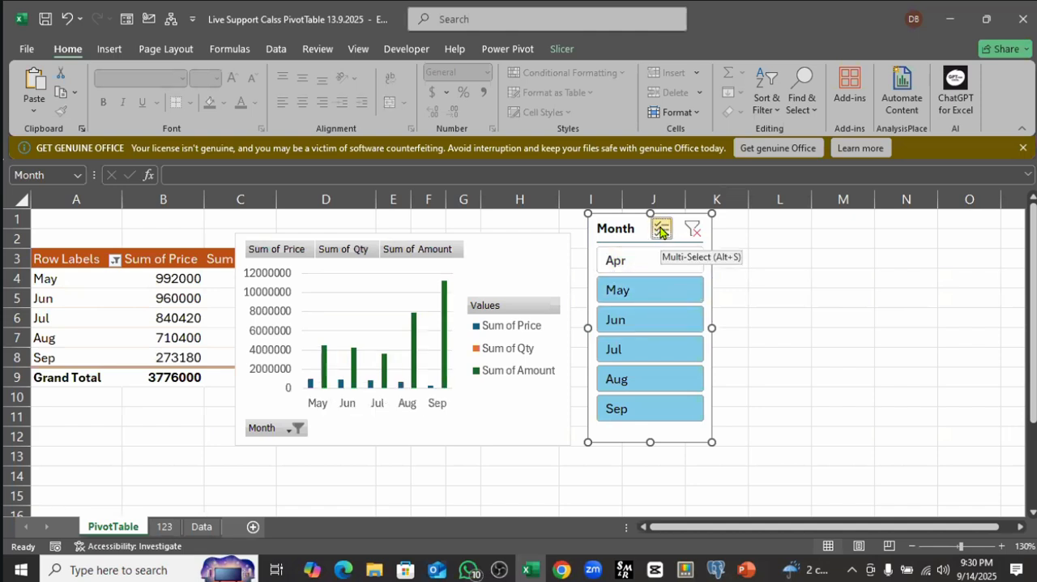
left_click(693, 231)
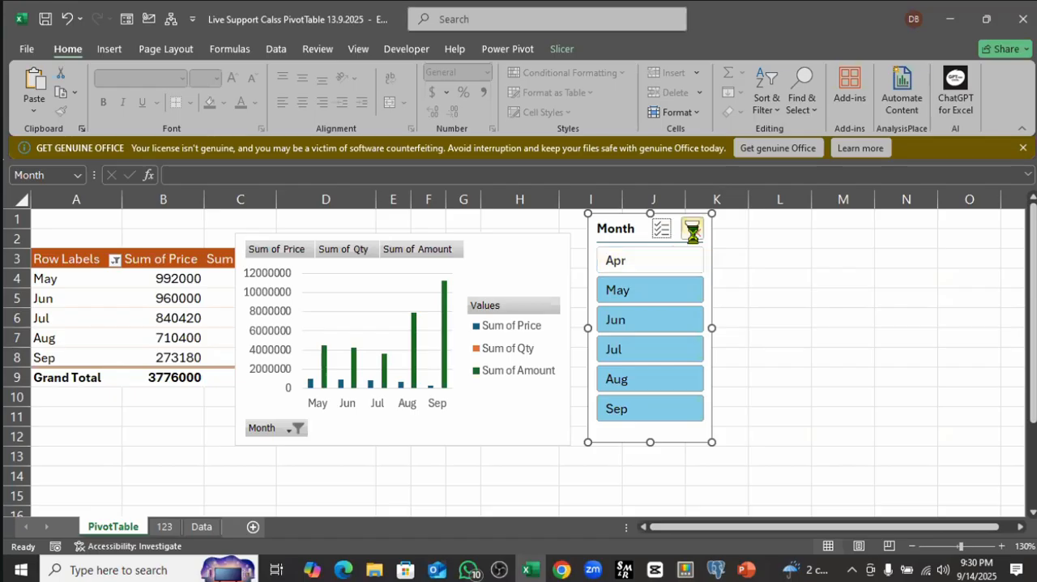
Step: Use the Month slicer to filter to Apr, May and Jun one at a time
left_click(656, 262)
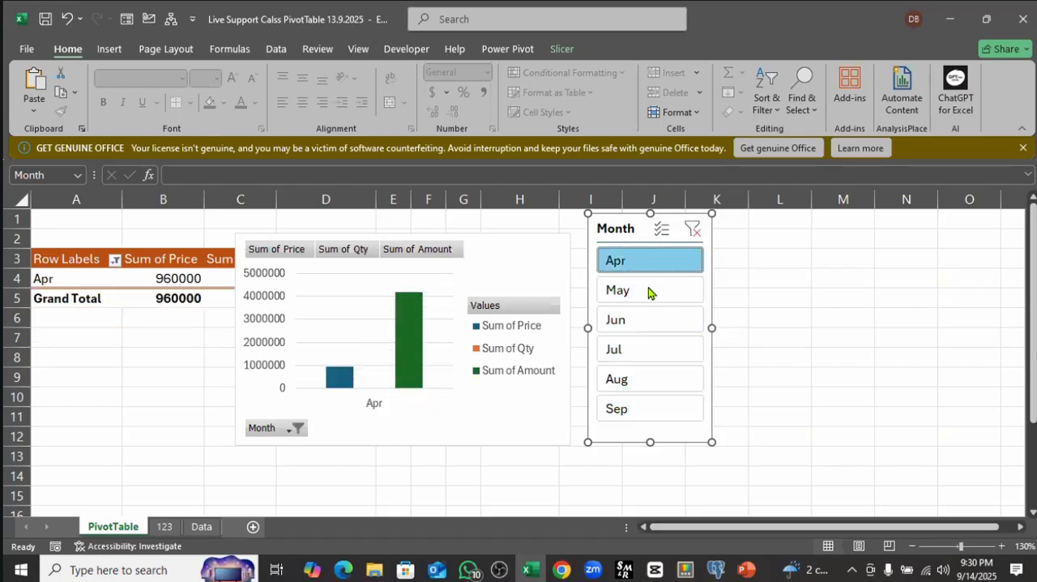
left_click(650, 290)
left_click(626, 322)
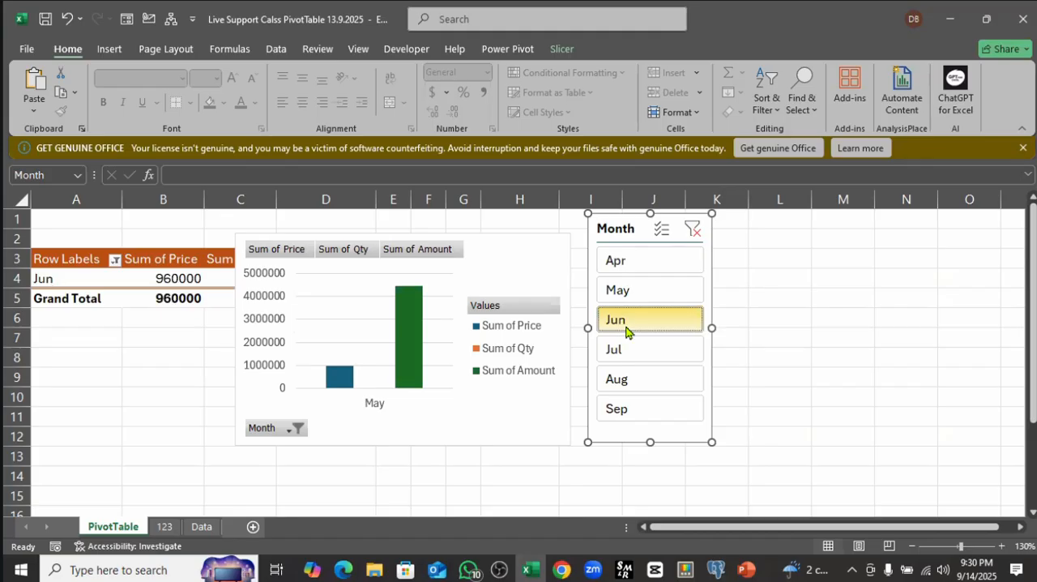
Step: Clear the Month slicer's filter and shift the slicer and PivotChart right, with the chart starting at about column D
left_click(693, 230)
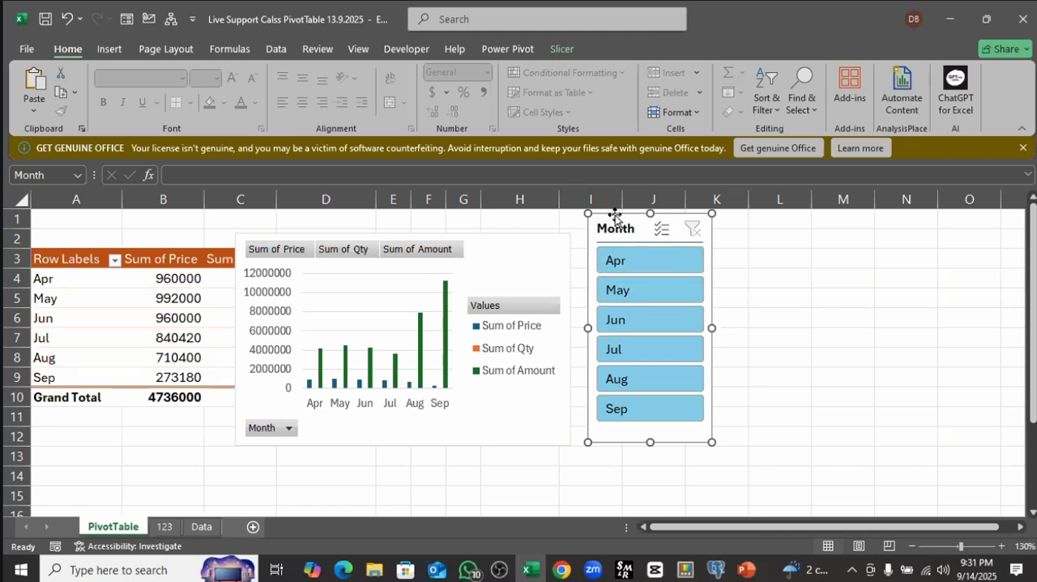
left_click_drag(615, 214, 642, 215)
left_click_drag(511, 238, 577, 229)
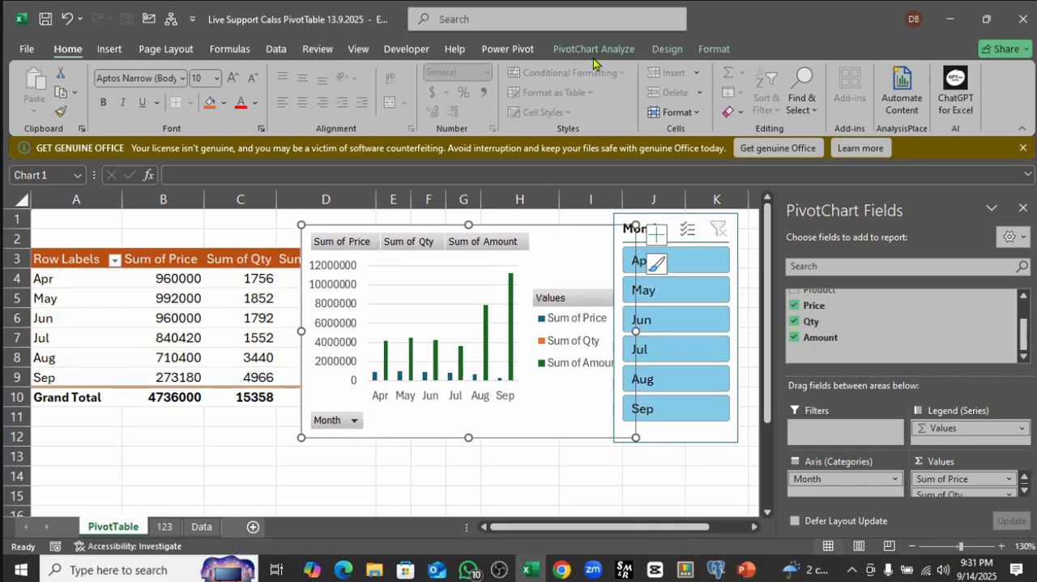
Step: Insert an Order Date timeline for the PivotChart and move it beside the Month slicer at about columns L to Q
left_click(564, 50)
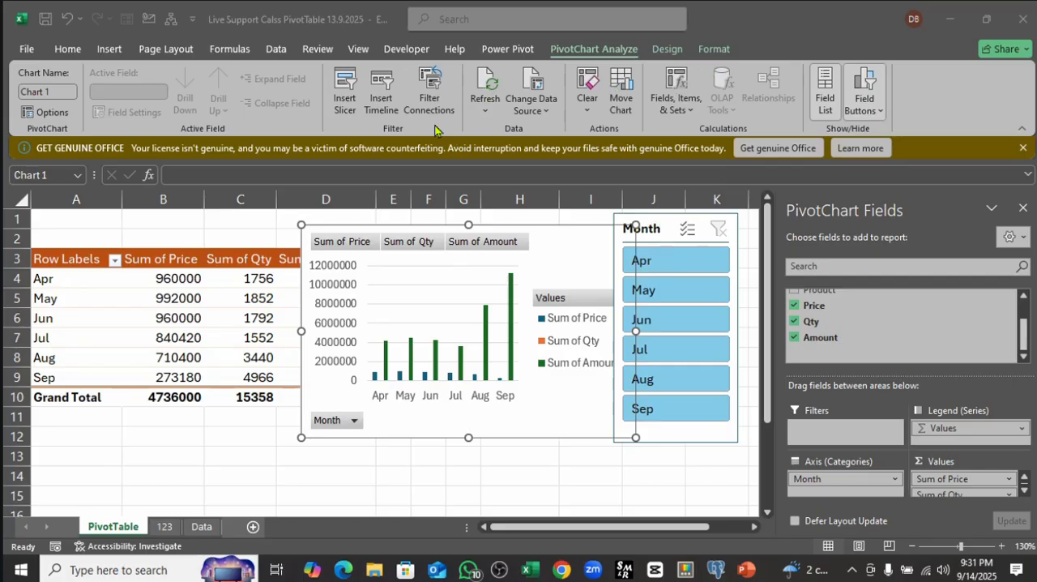
left_click(608, 52)
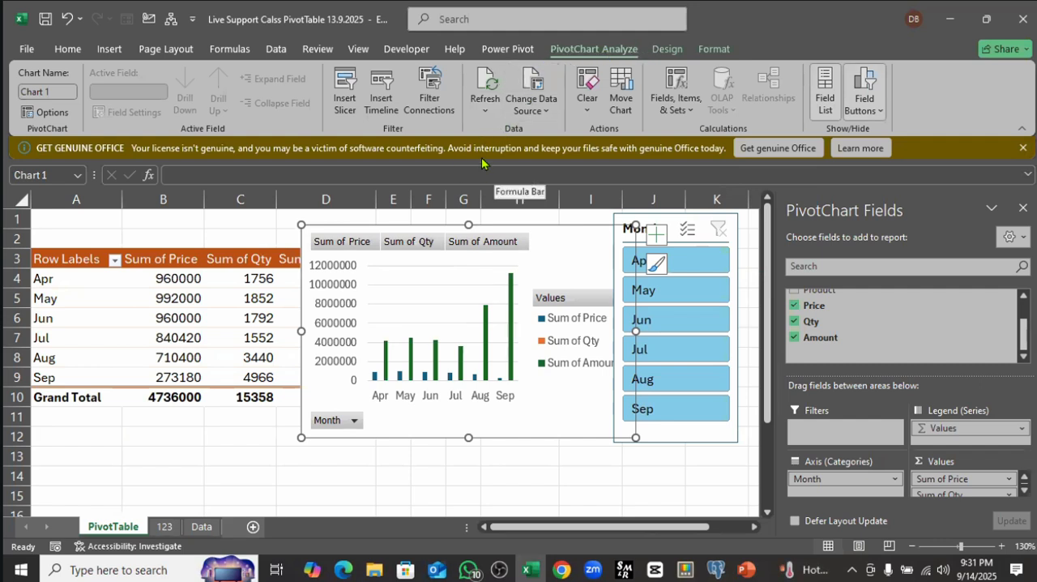
left_click(384, 104)
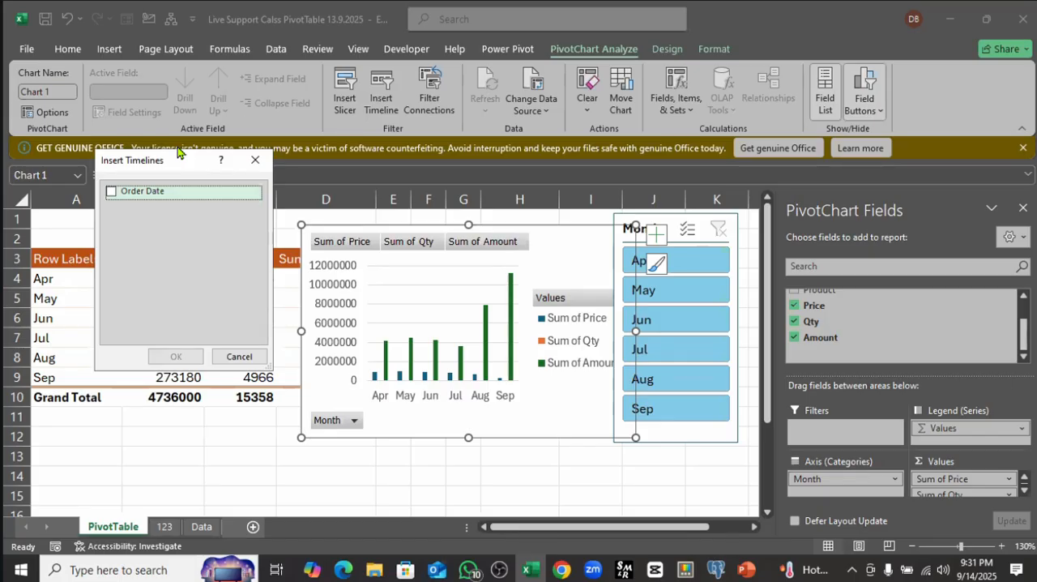
left_click_drag(179, 152, 350, 55)
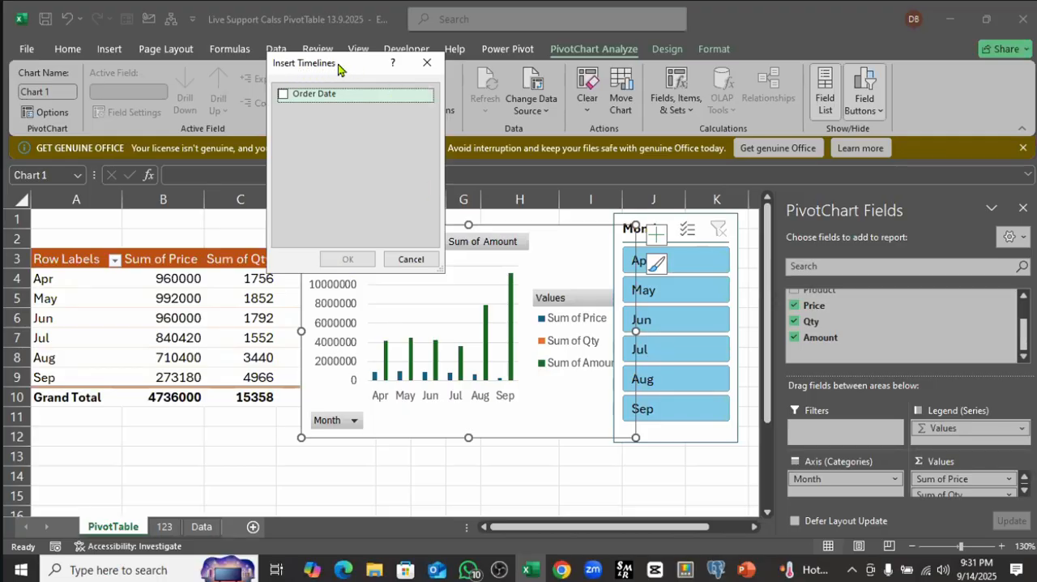
left_click_drag(350, 65, 182, 82)
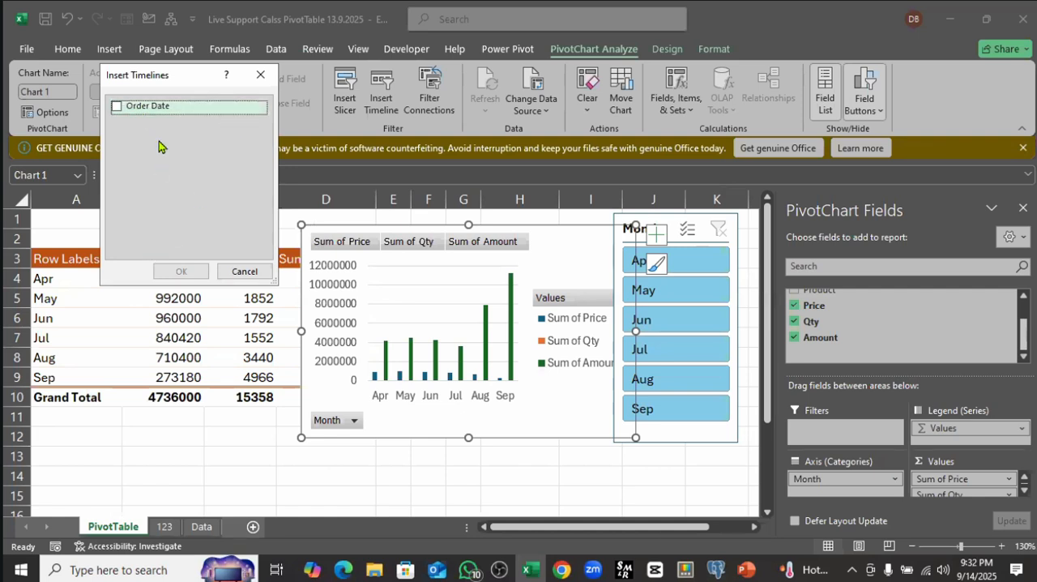
left_click_drag(207, 80, 253, 84)
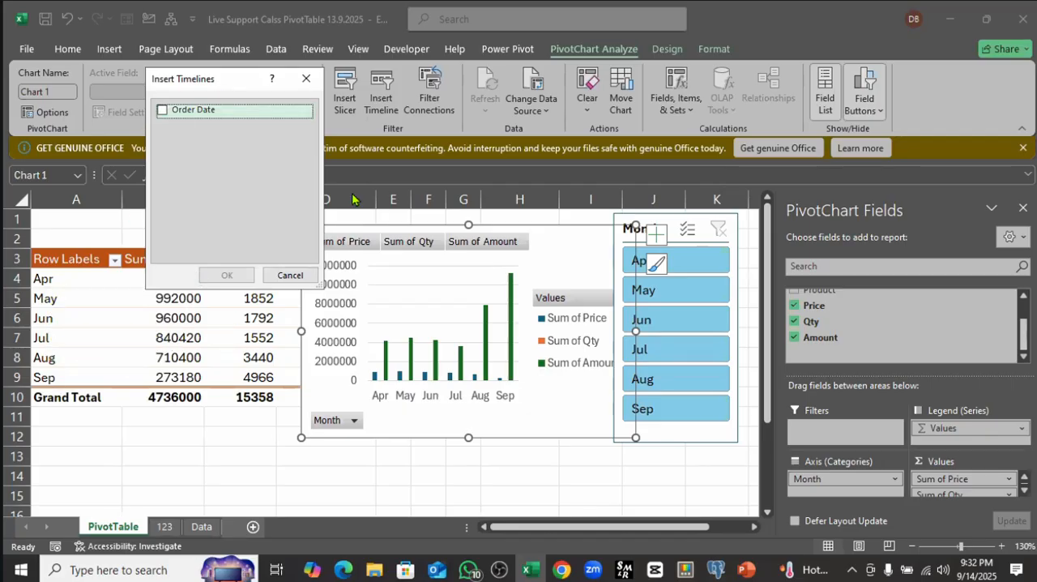
left_click(165, 112)
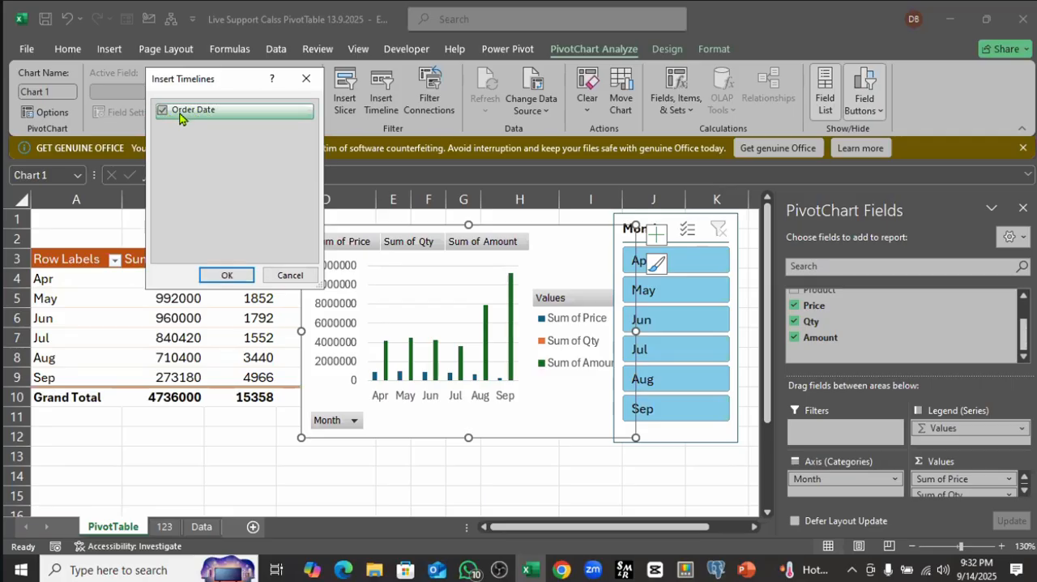
left_click(217, 275)
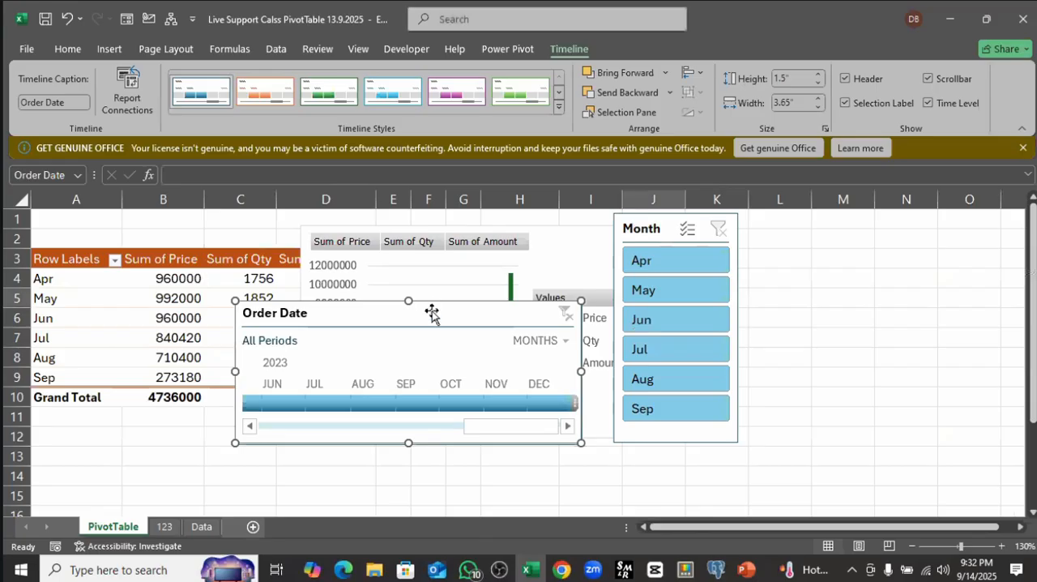
left_click_drag(538, 283, 778, 221)
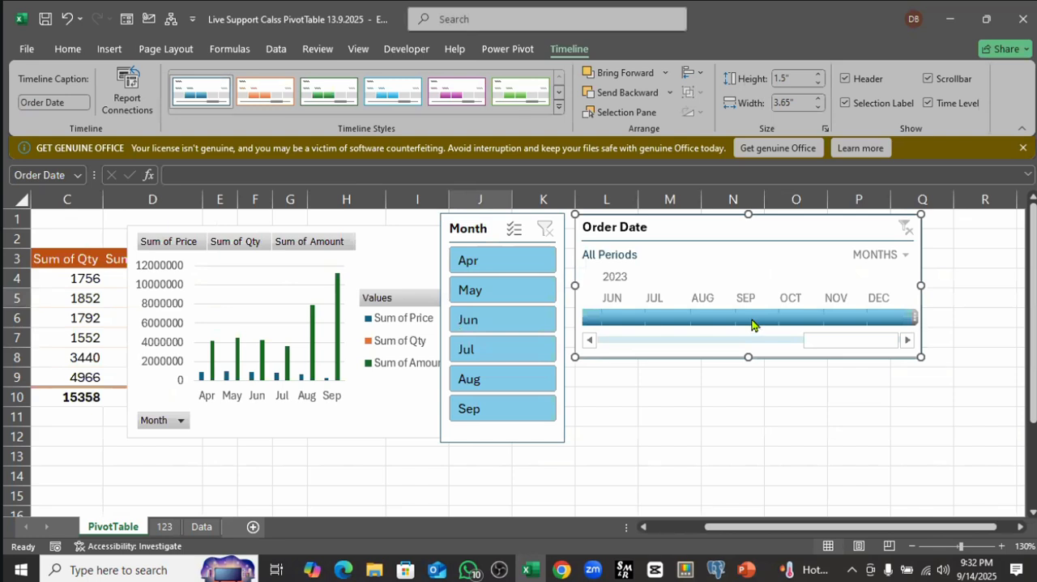
Step: Set the Order Date timeline's time level to Days and filter to Sep 4, 2023
left_click(905, 256)
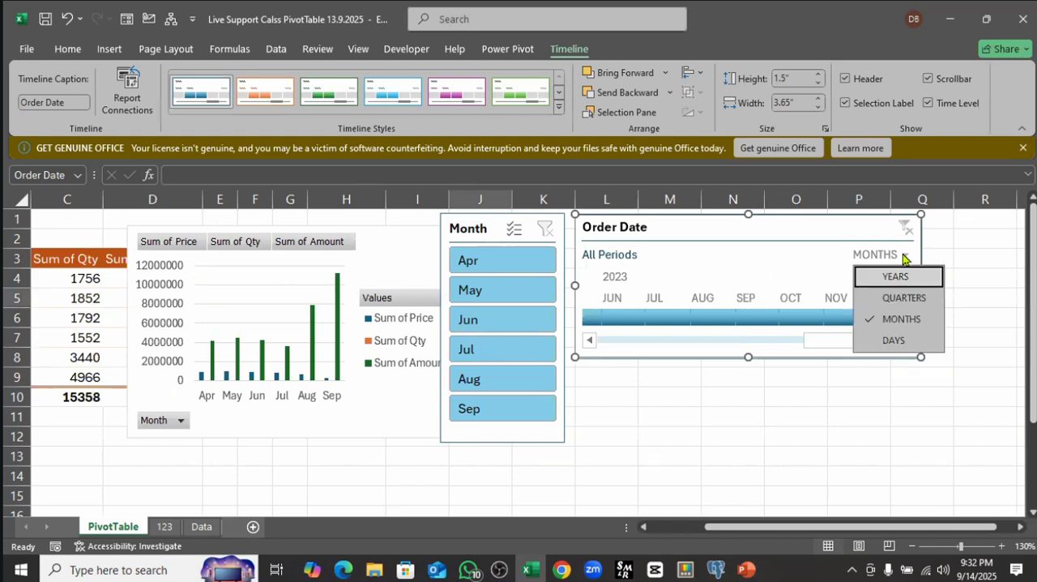
left_click(894, 340)
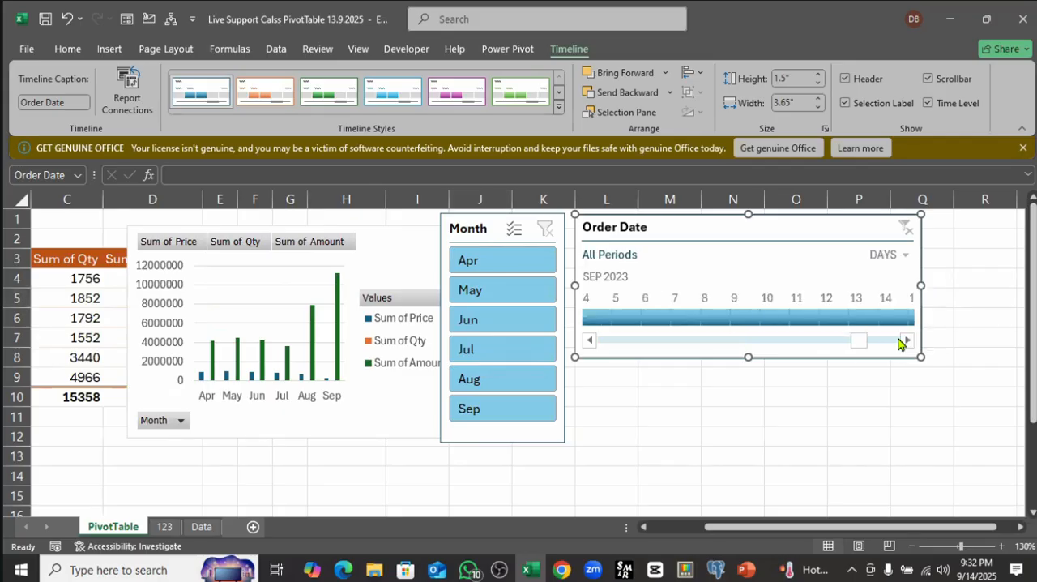
left_click(597, 316)
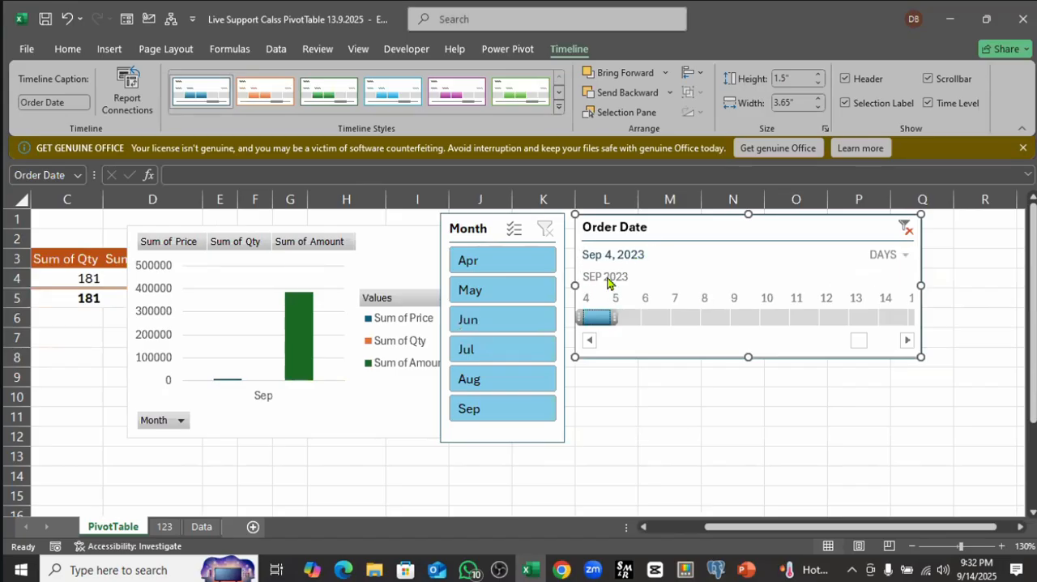
Step: Set the Order Date timeline's time level to Years and filter to 2022
left_click(906, 256)
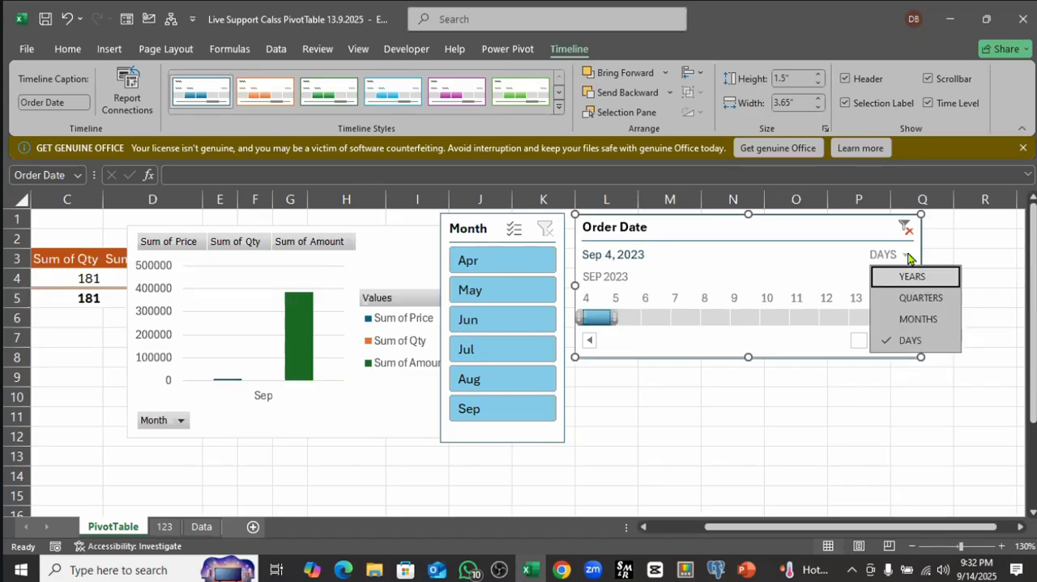
left_click(908, 277)
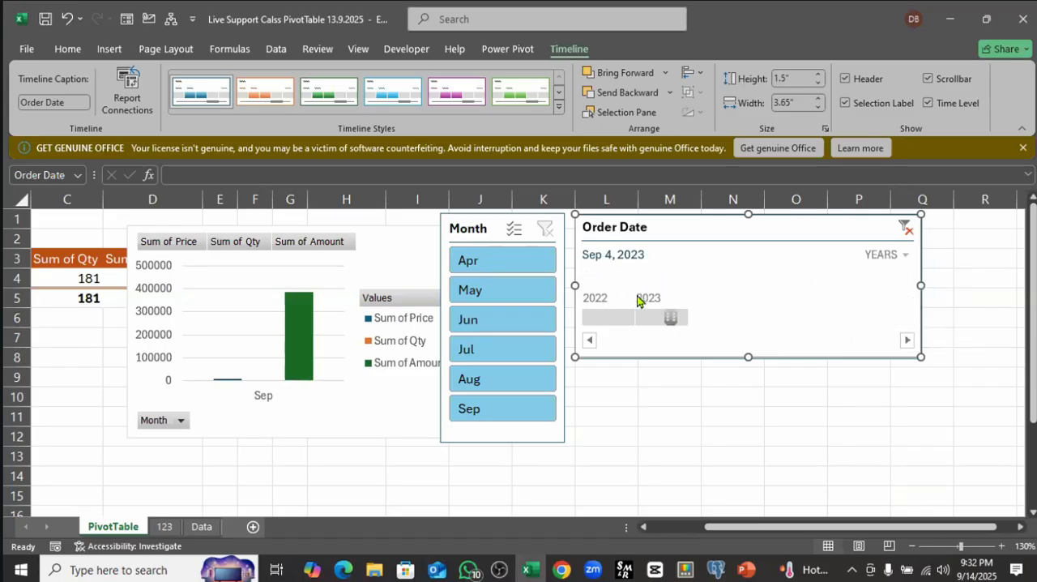
left_click(606, 317)
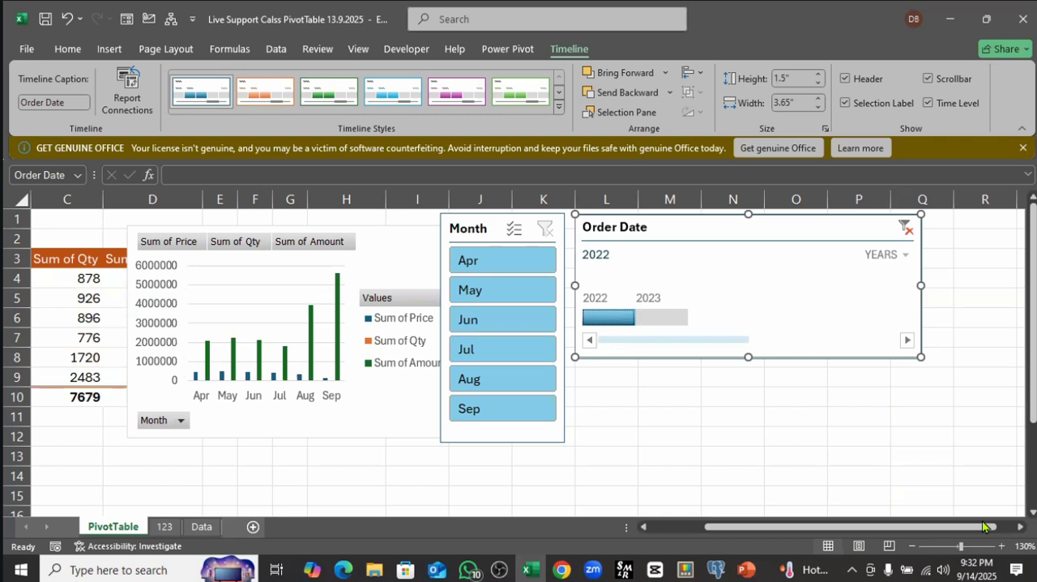
Step: Filter the Order Date timeline to 2023, and extend its selection to cover 2022 - 2023
left_click_drag(987, 528, 985, 528)
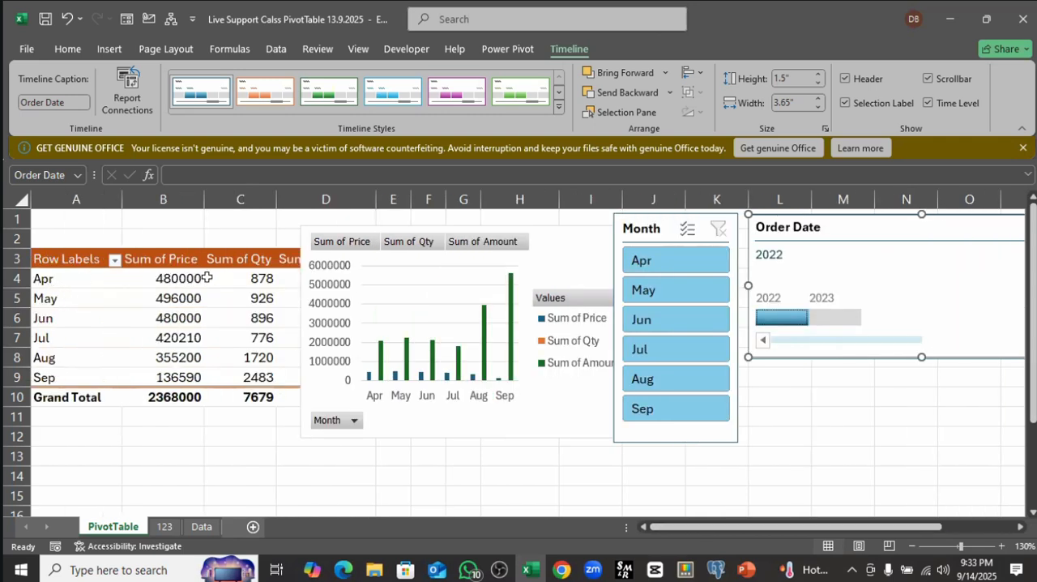
left_click(843, 319)
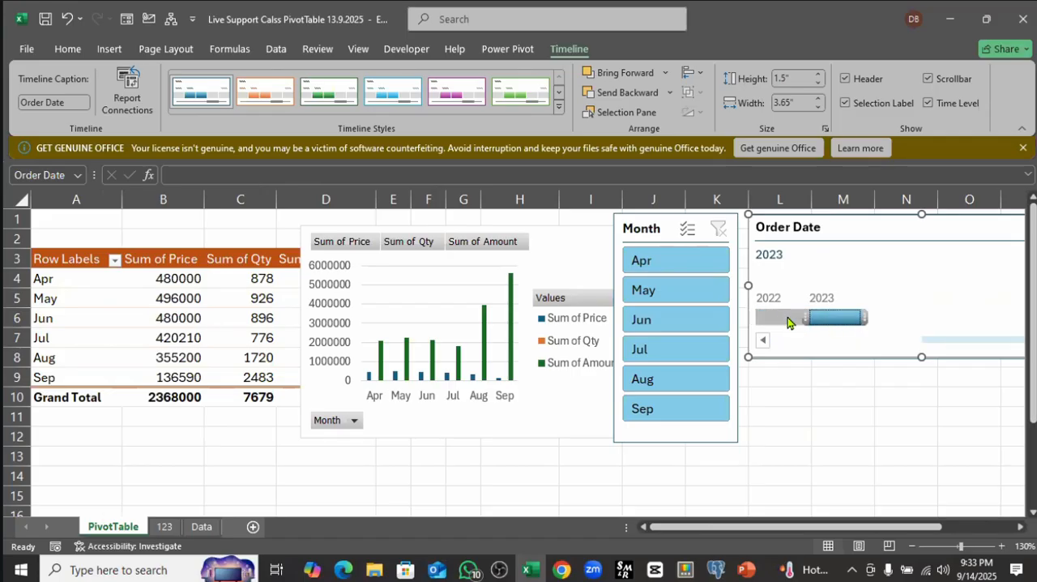
left_click_drag(805, 318, 769, 318)
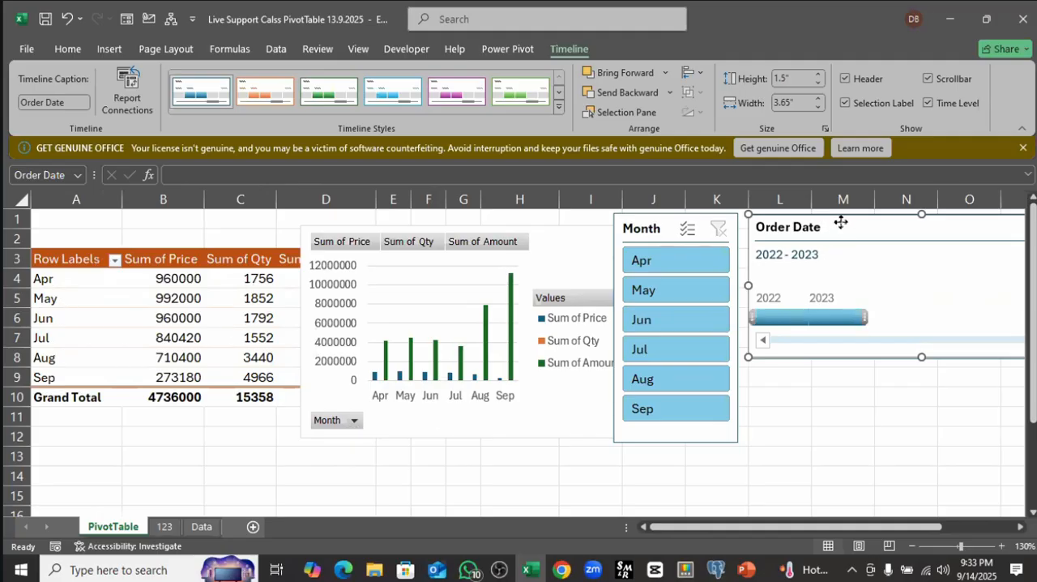
Step: Move the Order Date timeline over the PivotChart, set its time level to Quarters and filter to Q2 - Q4 2022
left_click_drag(841, 222, 366, 299)
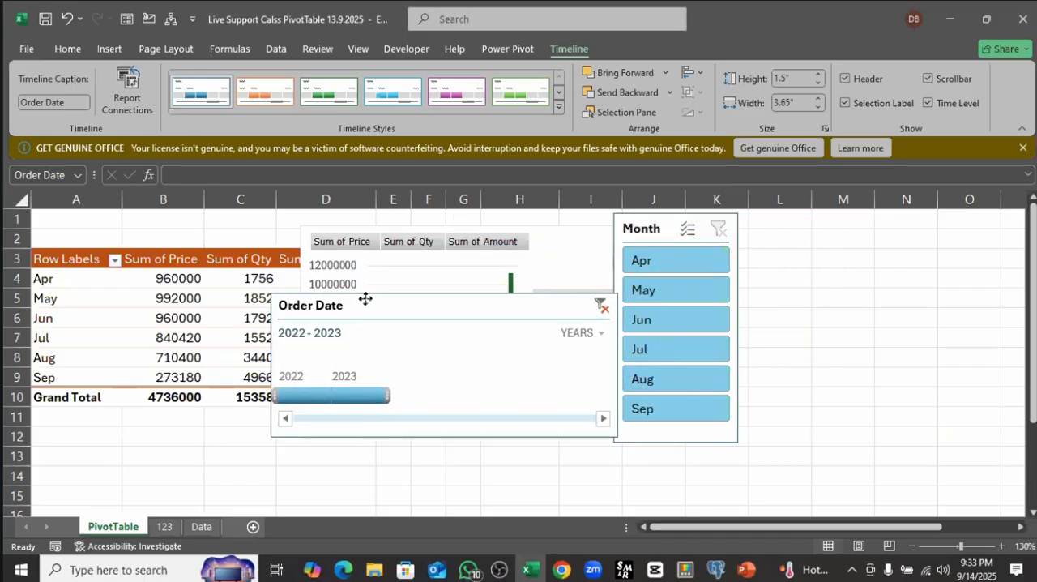
left_click(604, 334)
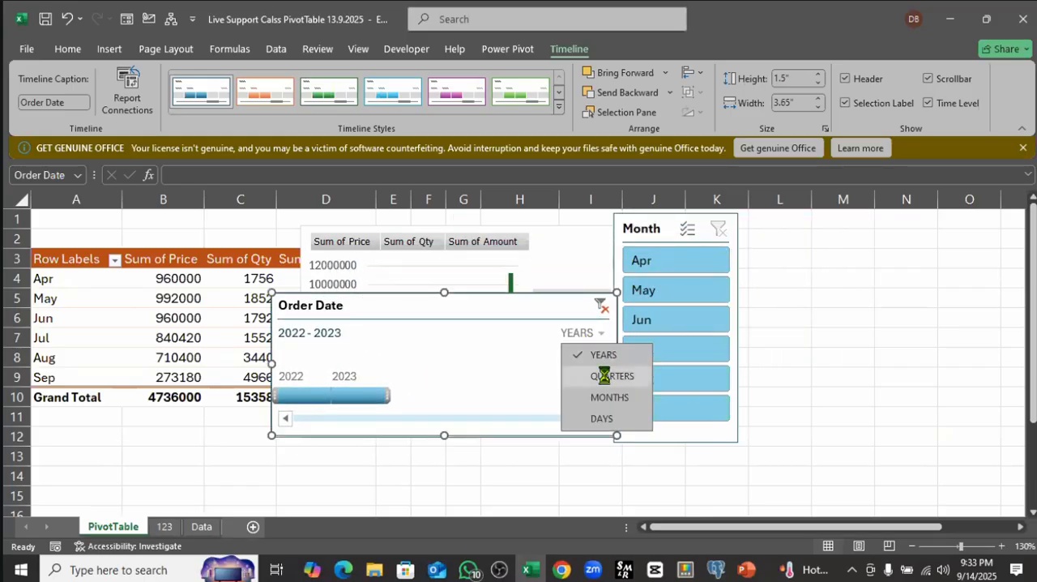
left_click(606, 376)
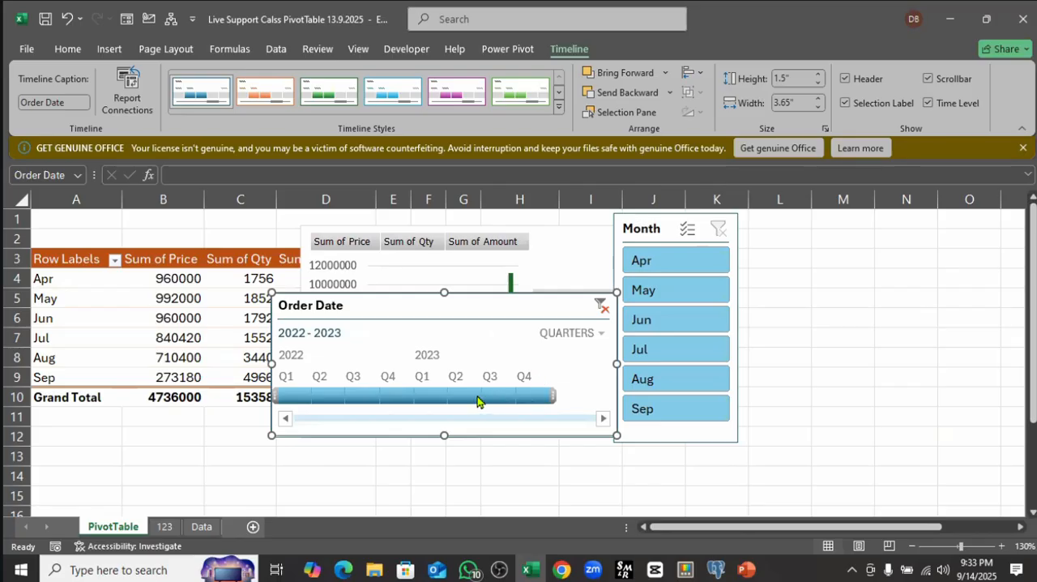
left_click(339, 398)
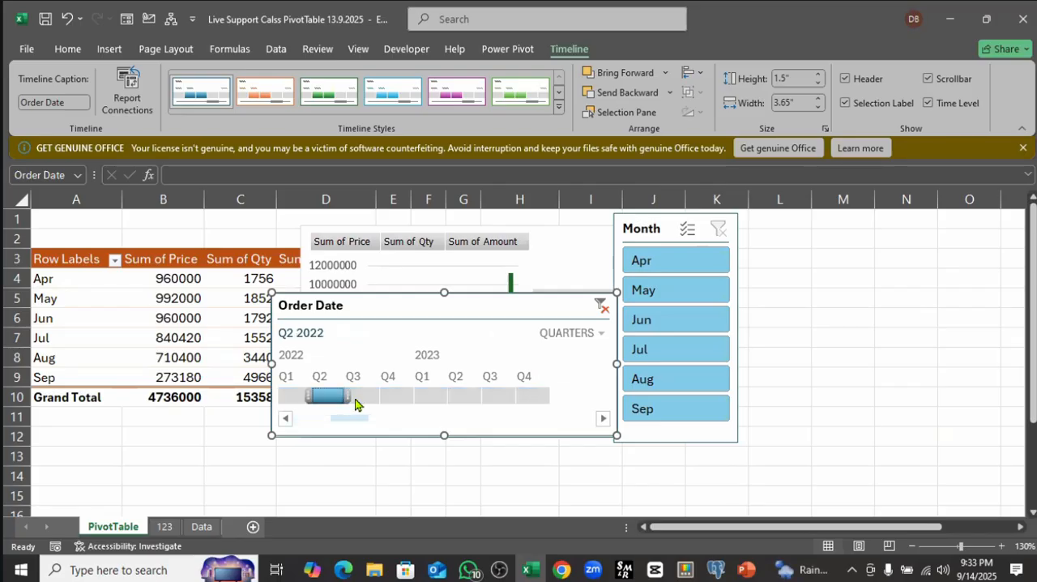
left_click_drag(355, 403, 419, 397)
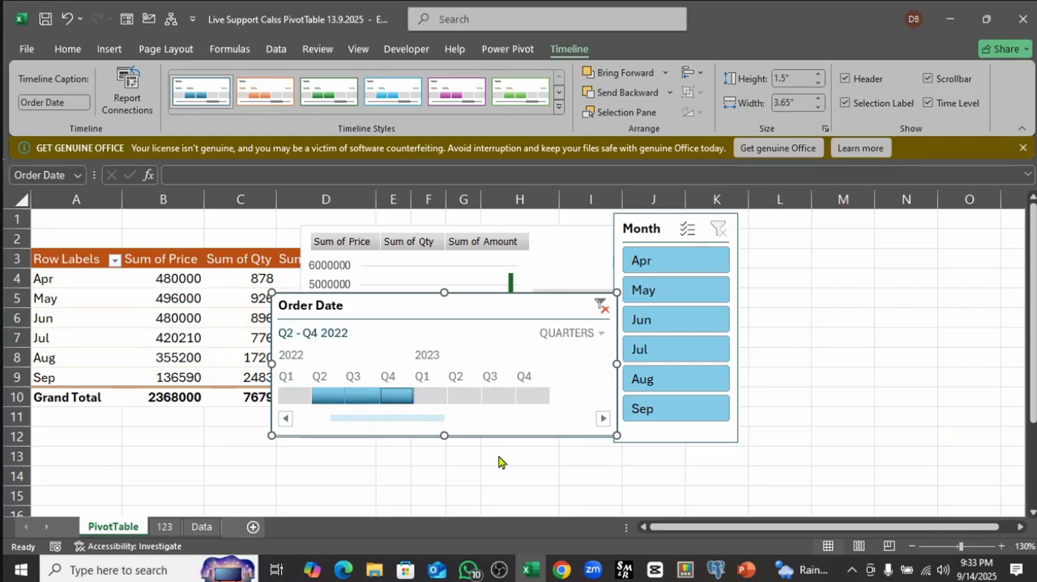
Step: Filter the Order Date timeline to Q1 - Q2 2023, and clear its filter to include all periods
left_click(429, 399)
left_click_drag(428, 403, 477, 404)
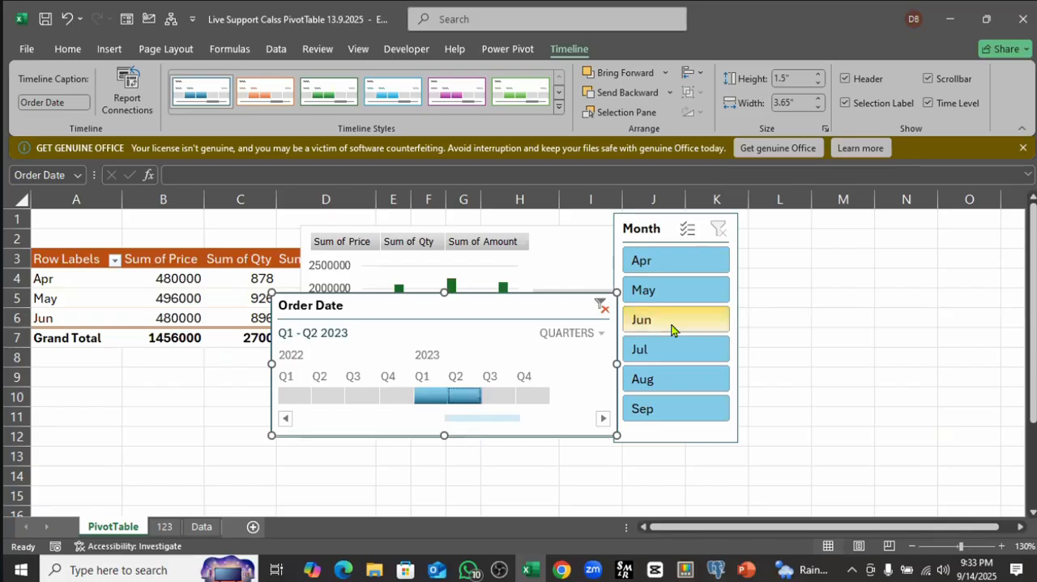
left_click(603, 308)
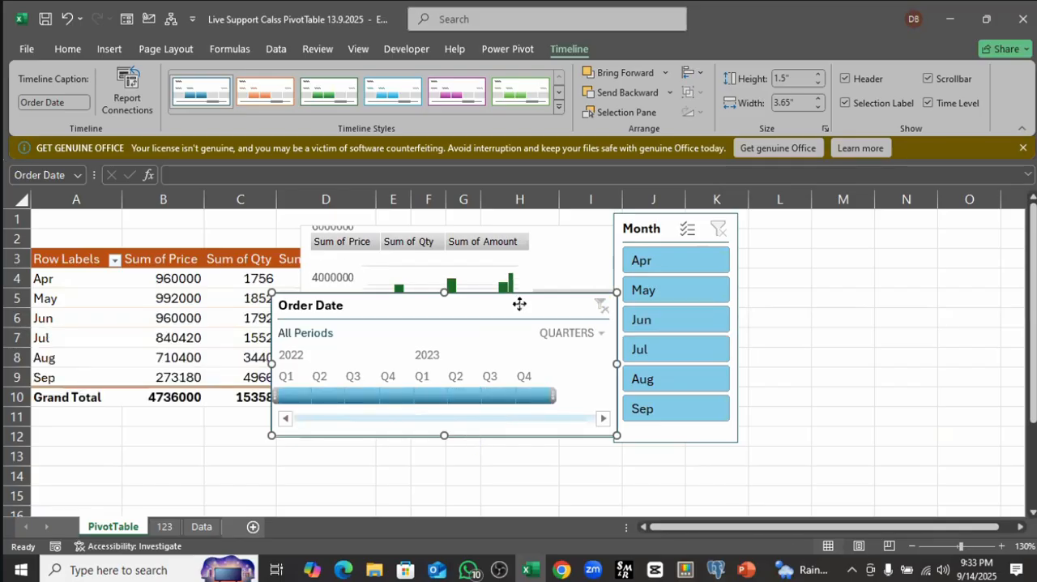
Step: Arrange the Month slicer at about columns I to J and the Order Date timeline beside it at about columns K to O
left_click_drag(519, 303, 918, 270)
left_click(625, 227)
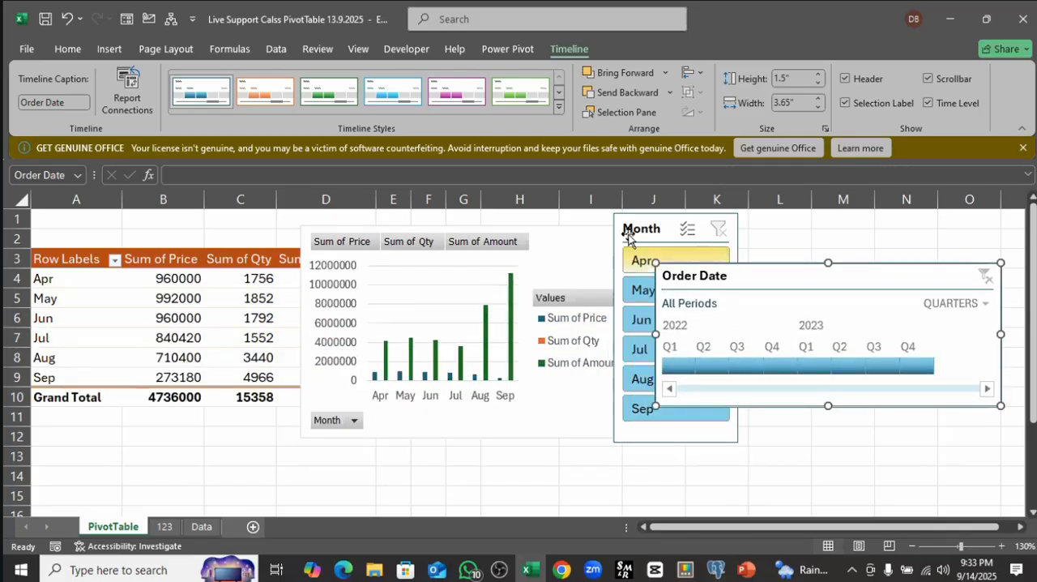
left_click_drag(631, 224, 568, 229)
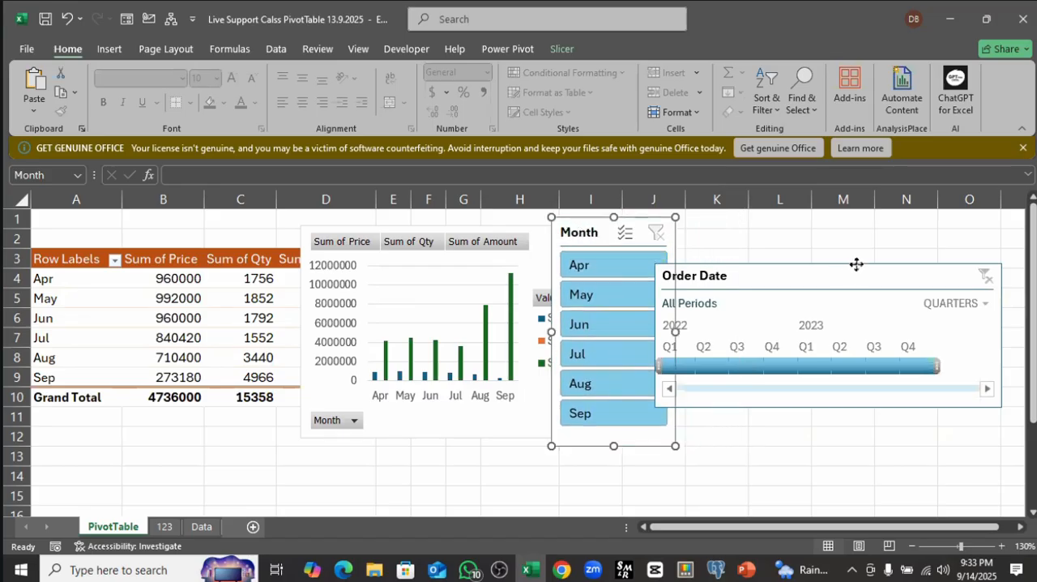
left_click_drag(854, 264, 872, 221)
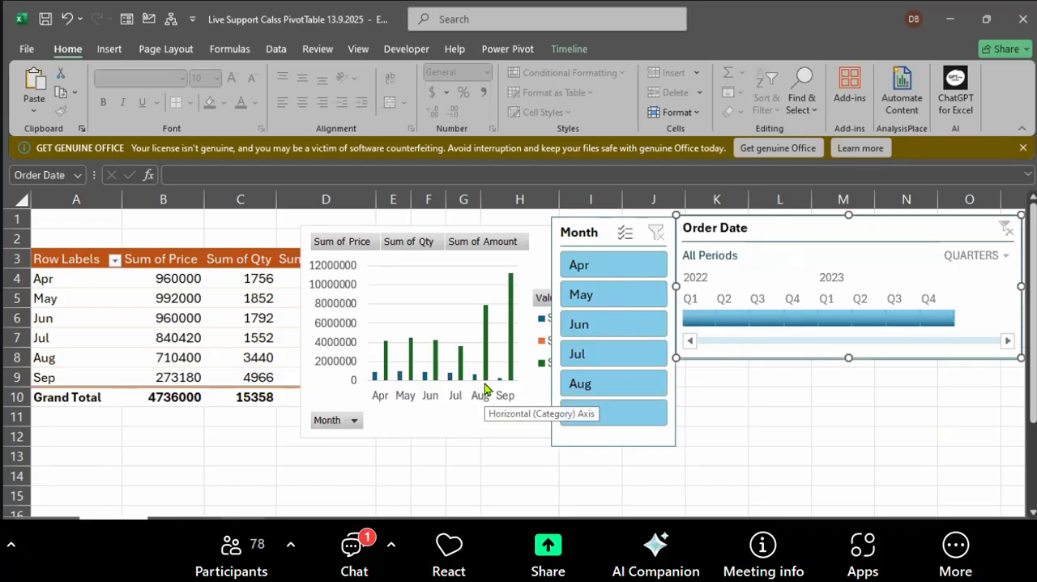
Step: Examine the month filter options under the PivotTable's Row Labels heading and leave them unchanged
left_click(95, 272)
left_click(102, 280)
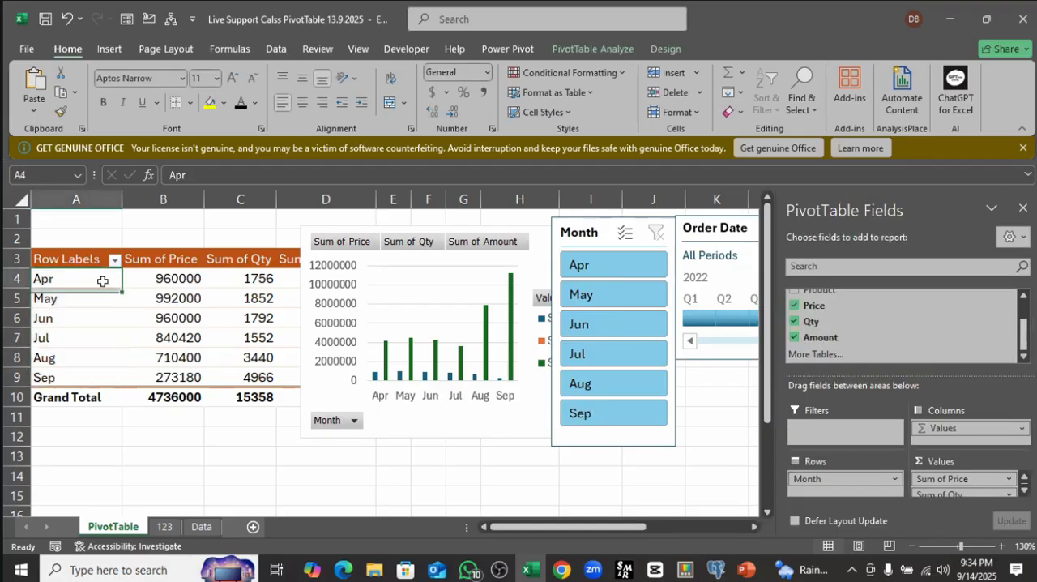
left_click(116, 260)
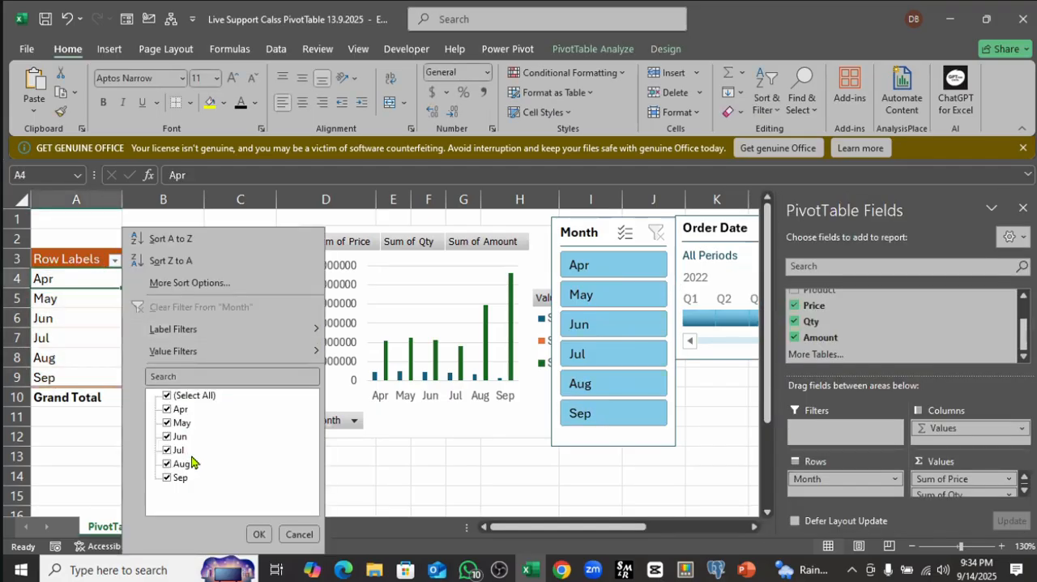
left_click(524, 10)
left_click(100, 295)
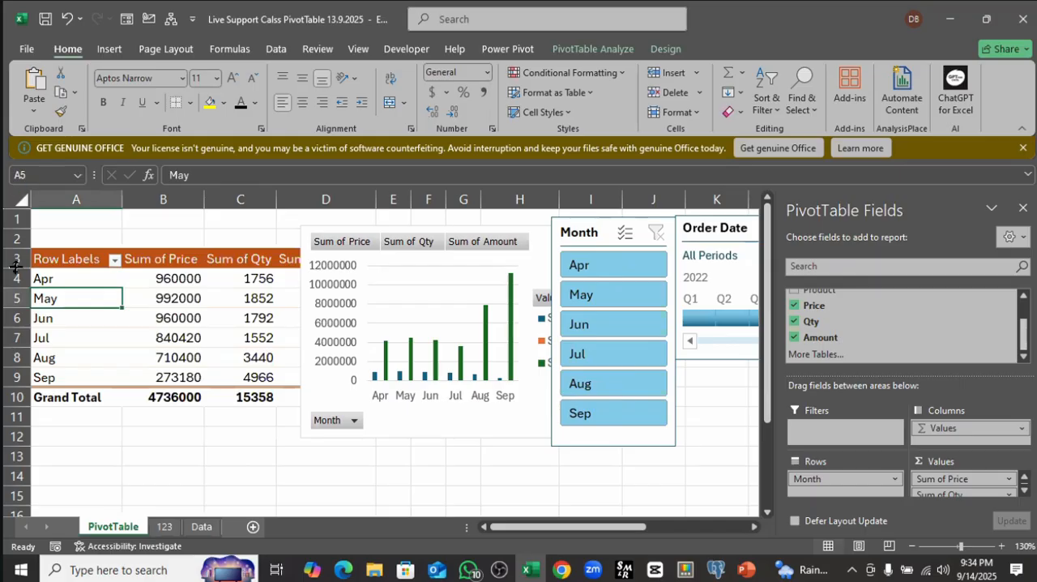
left_click(64, 262)
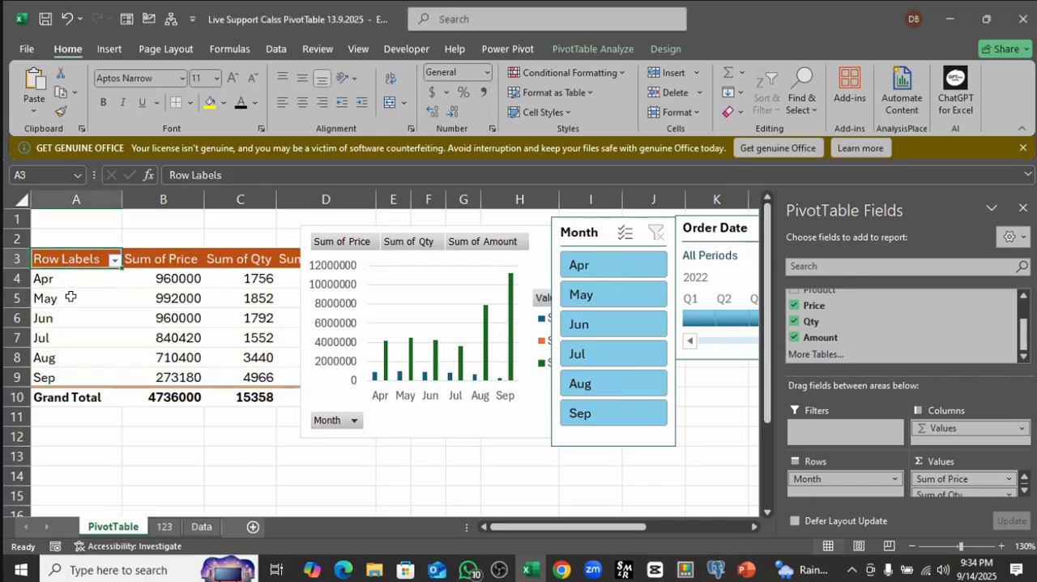
left_click(71, 276)
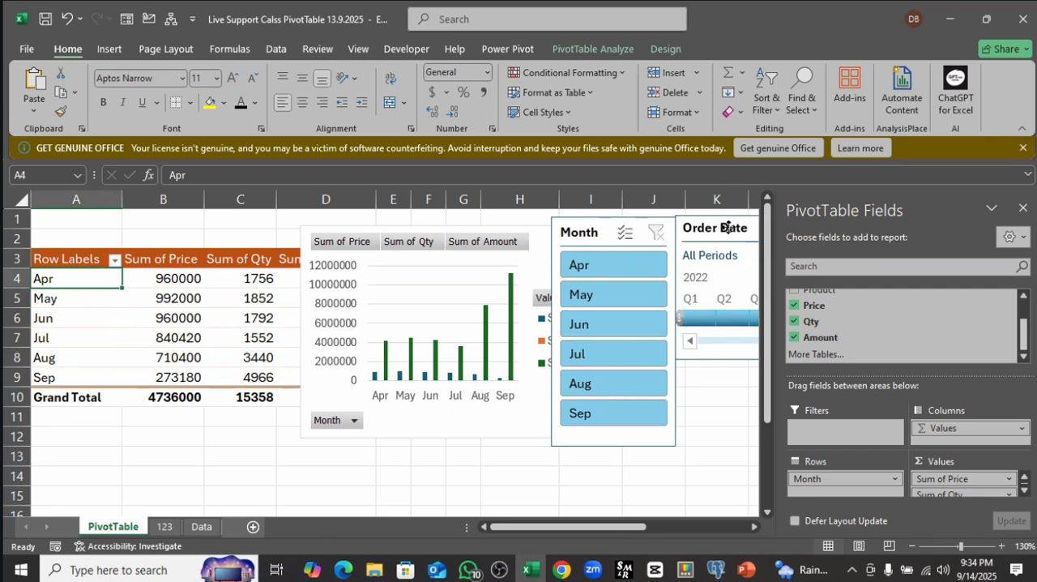
Step: Move the Order Date timeline to about columns I to N and the PivotChart to start at about column E
left_click_drag(720, 218, 477, 312)
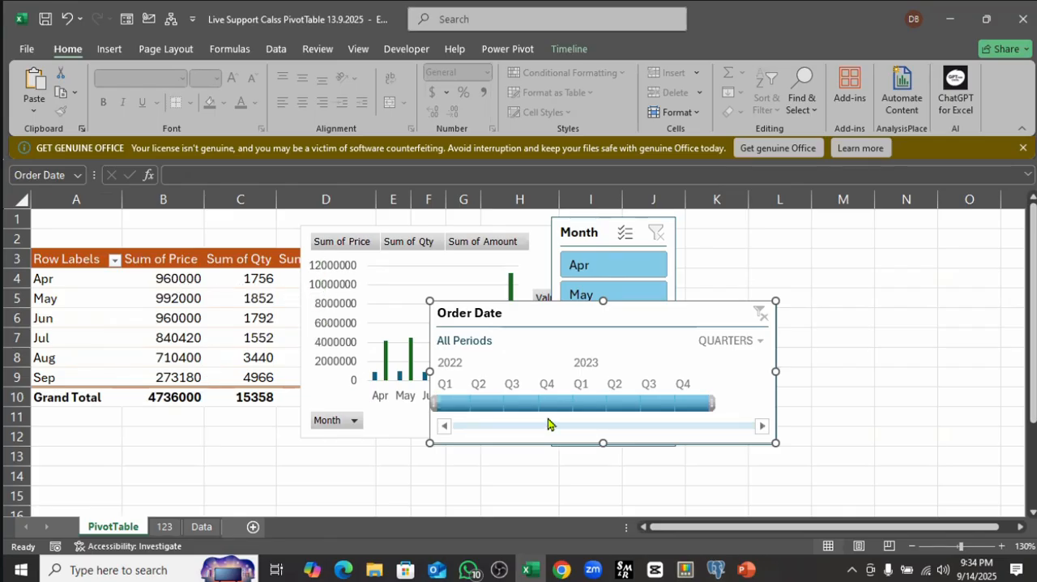
left_click_drag(637, 308, 793, 248)
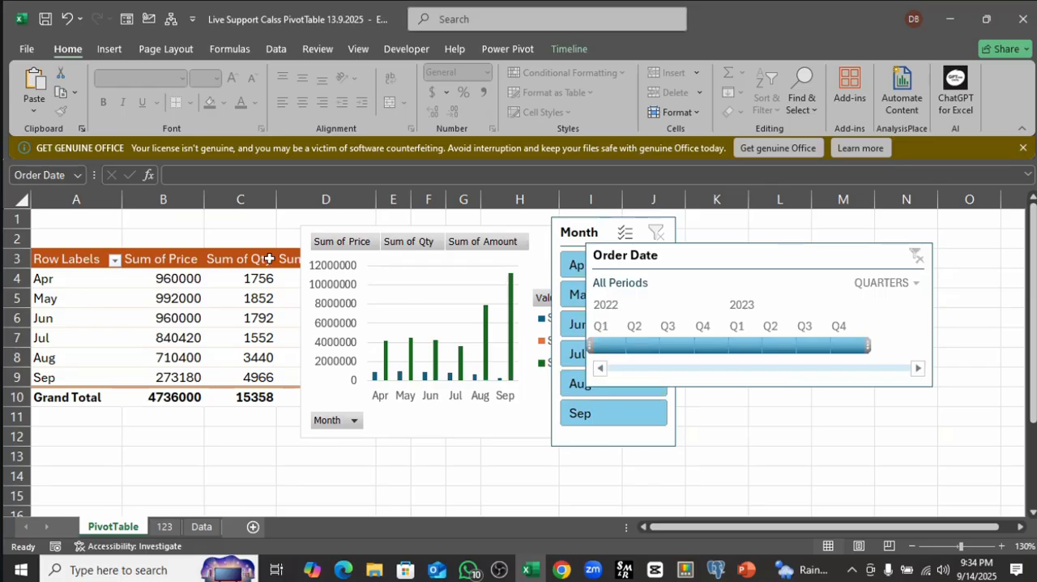
left_click_drag(348, 227, 448, 232)
Step: Examine the PivotTable's Row Labels, Sum of Price, Sum of Qty and Sum of Amount headings in row 3
left_click(158, 257)
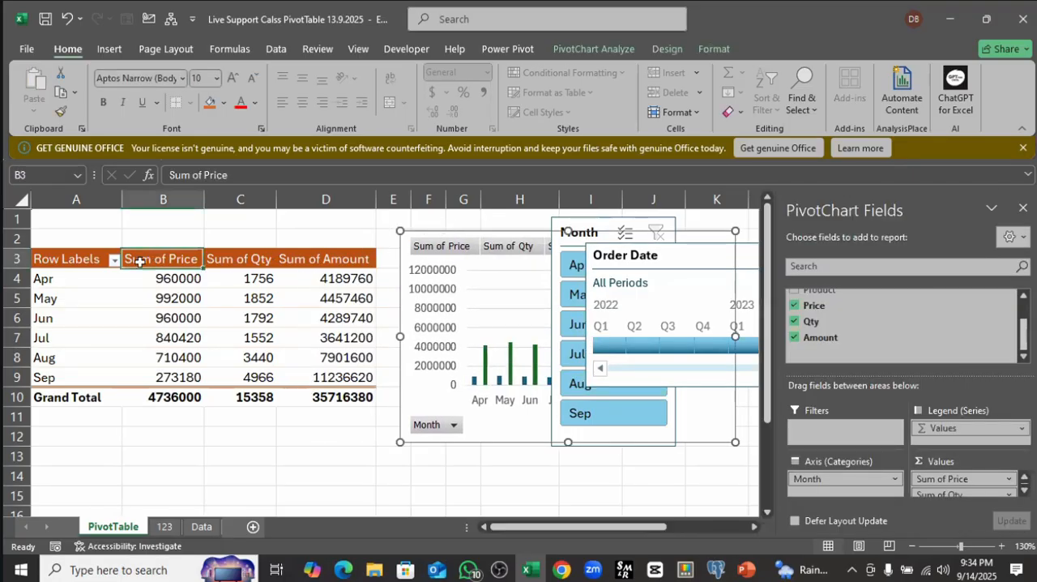
left_click(52, 260)
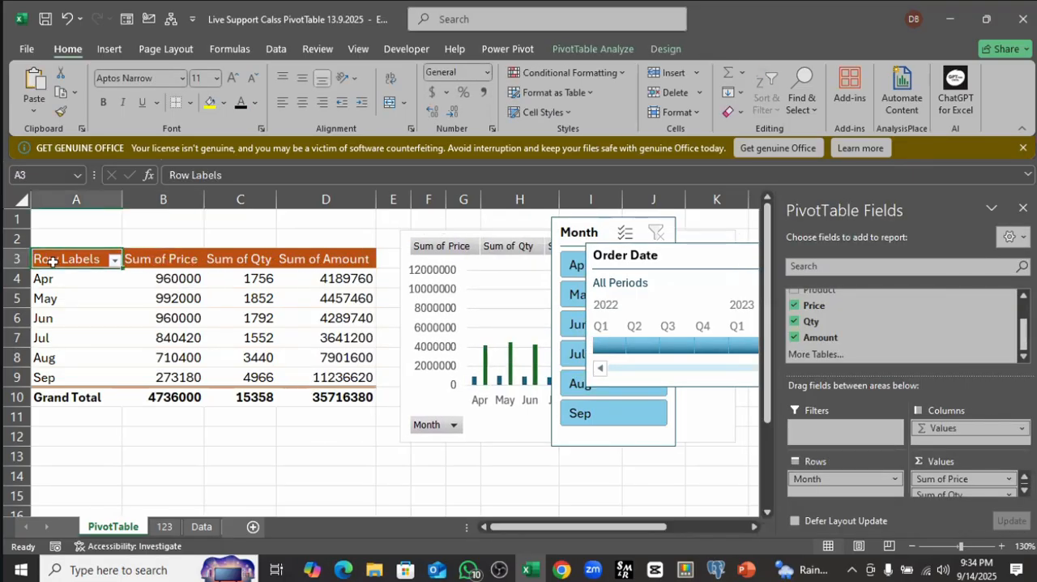
left_click(147, 259)
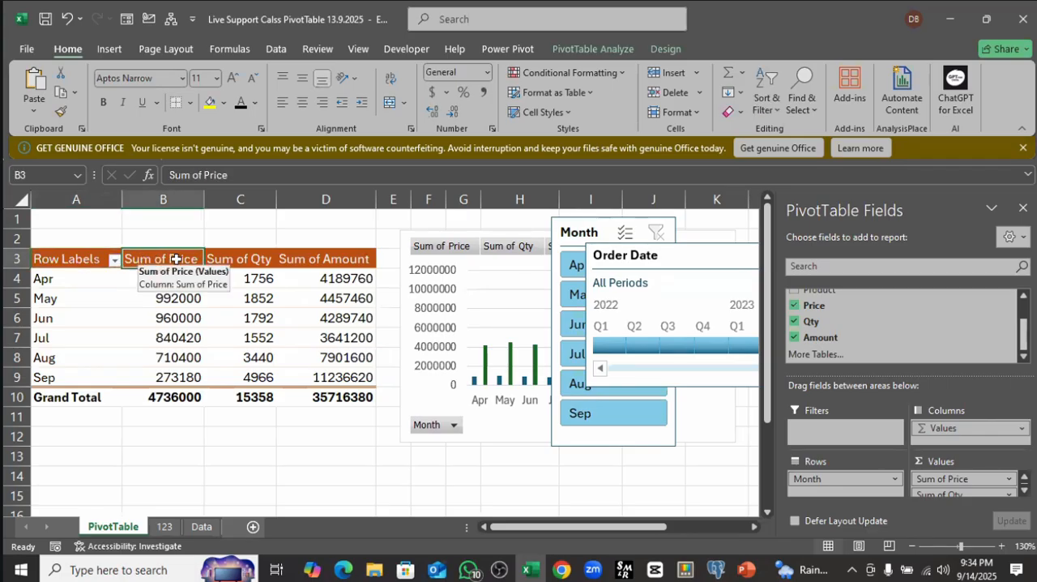
left_click(226, 259)
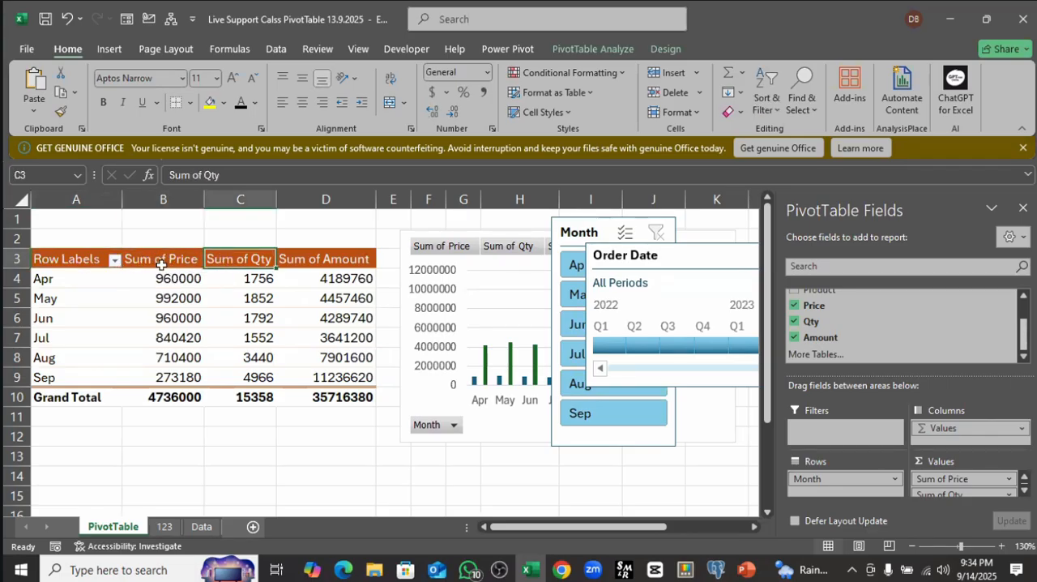
left_click(325, 267)
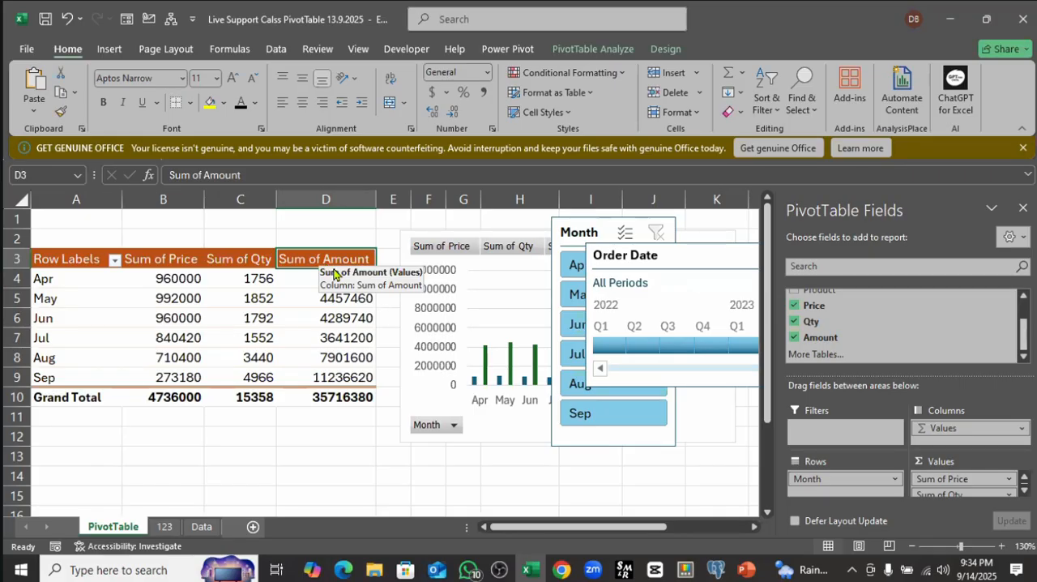
Step: Rename the Sum of Price value field as "Price" with a trailing space, using its Value Field Settings
left_click(166, 259)
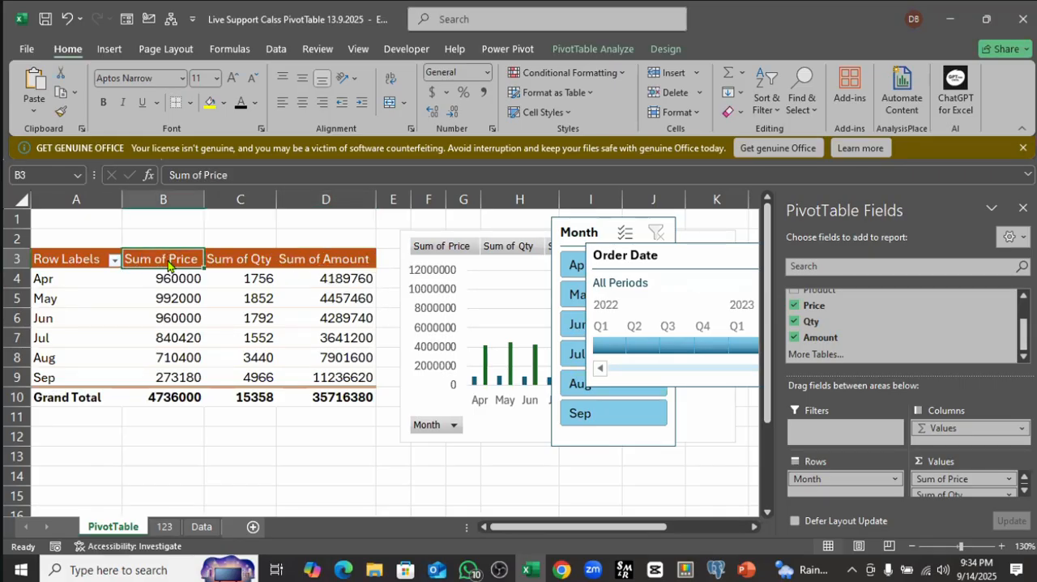
right_click(167, 263)
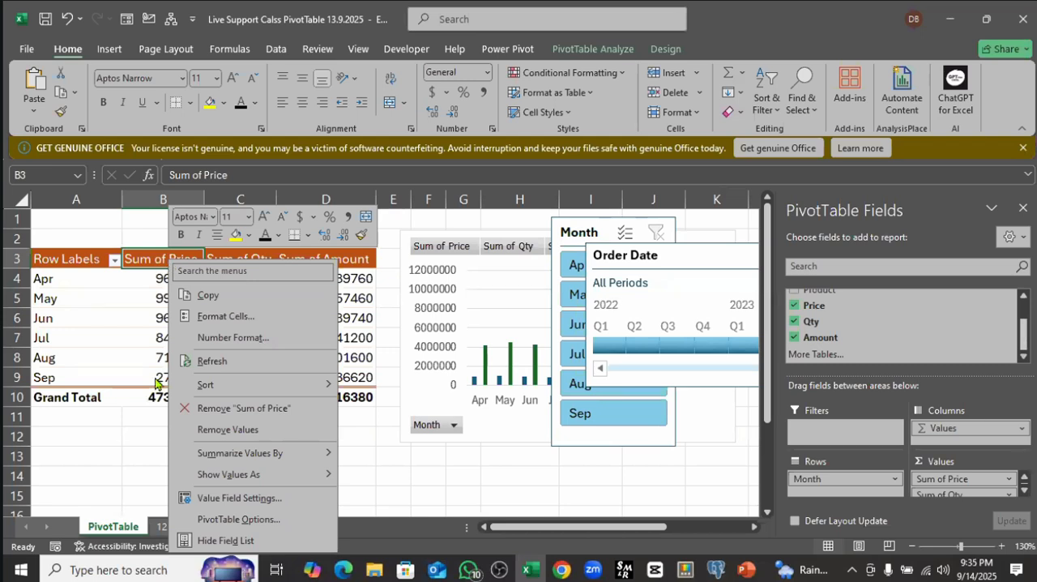
left_click(246, 498)
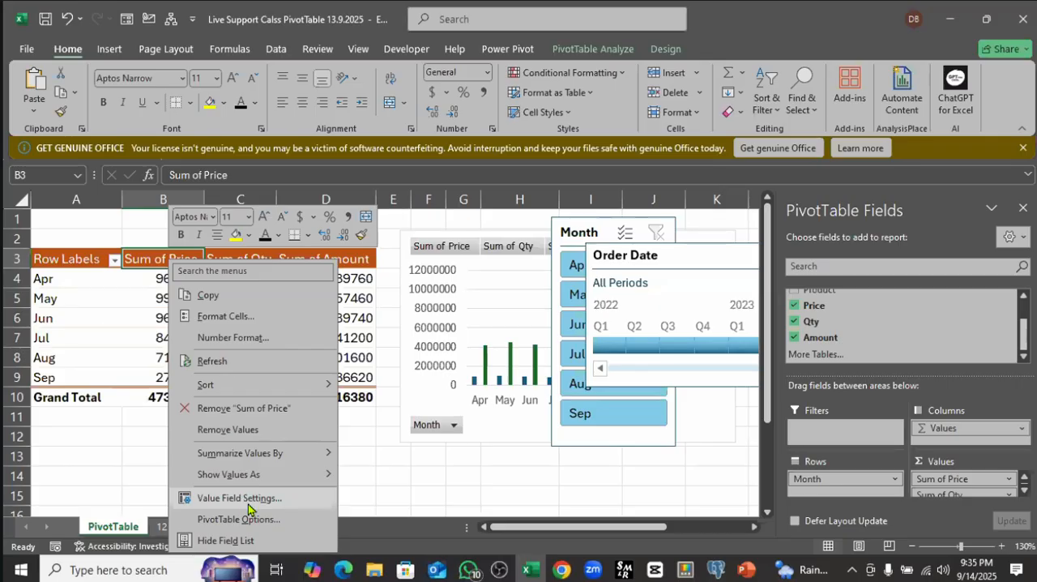
left_click(443, 168)
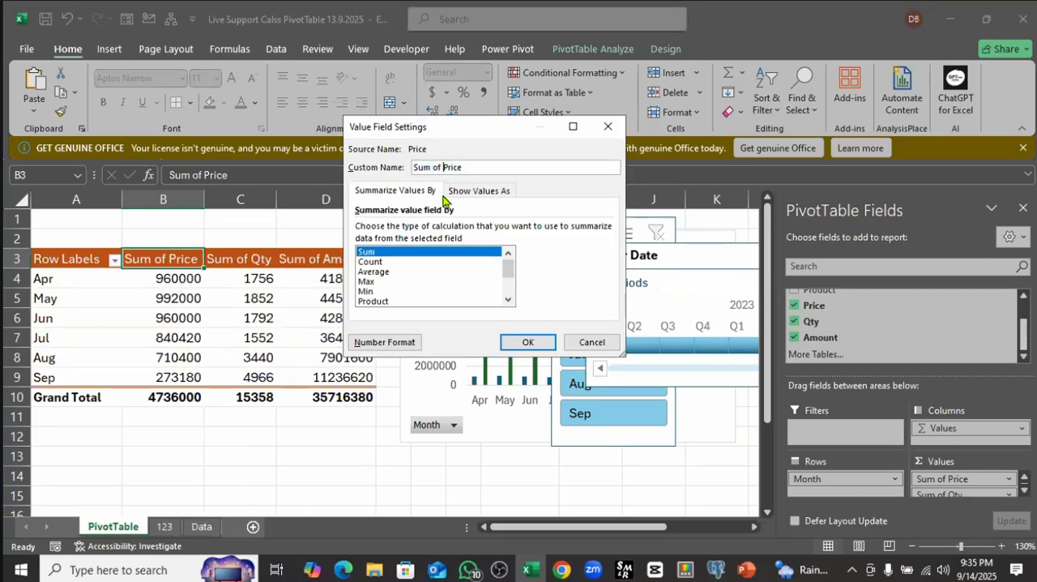
left_click_drag(444, 168, 403, 168)
key("BackSpace")
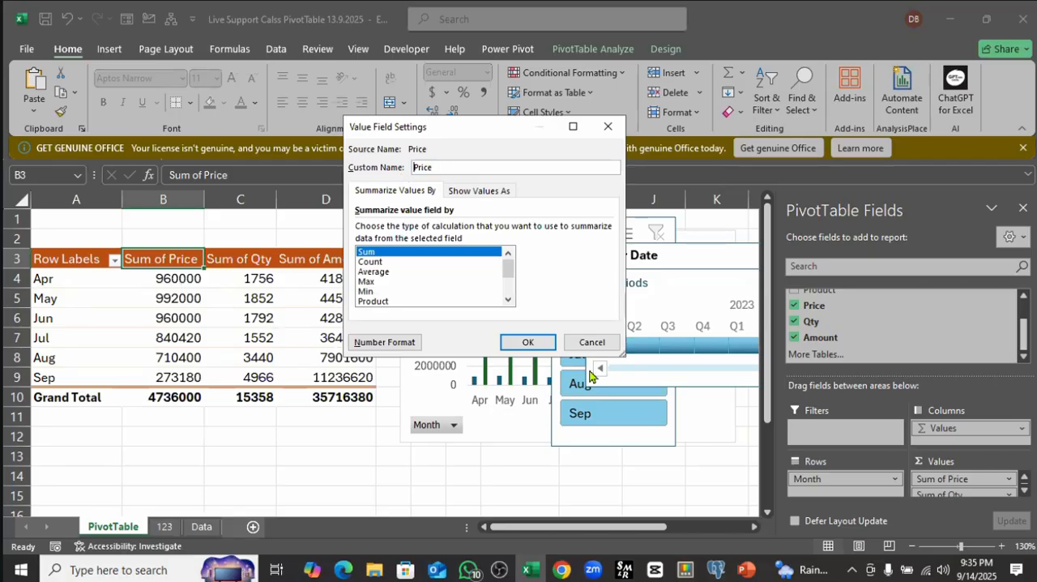
left_click(530, 342)
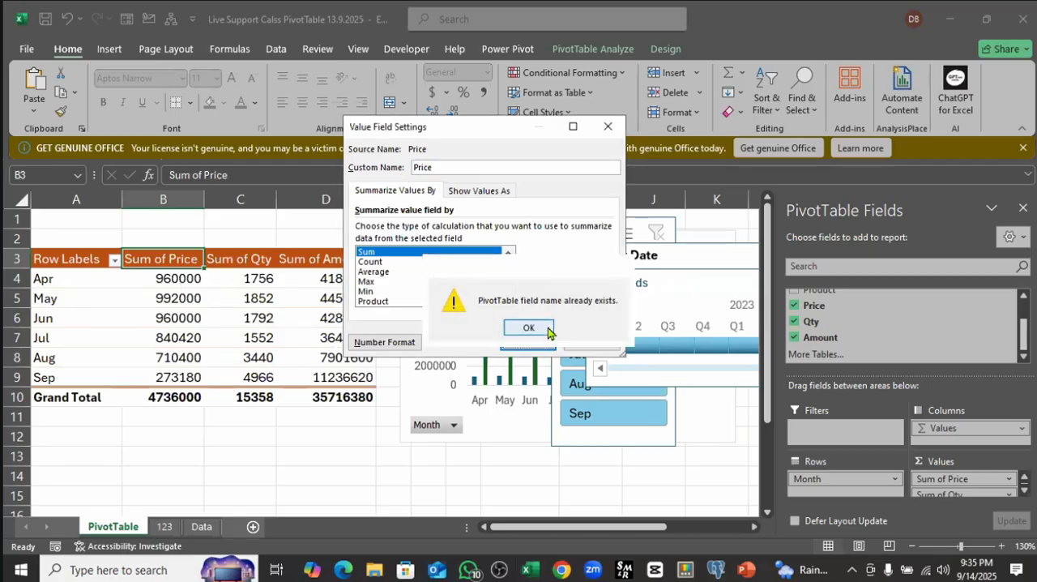
left_click(548, 333)
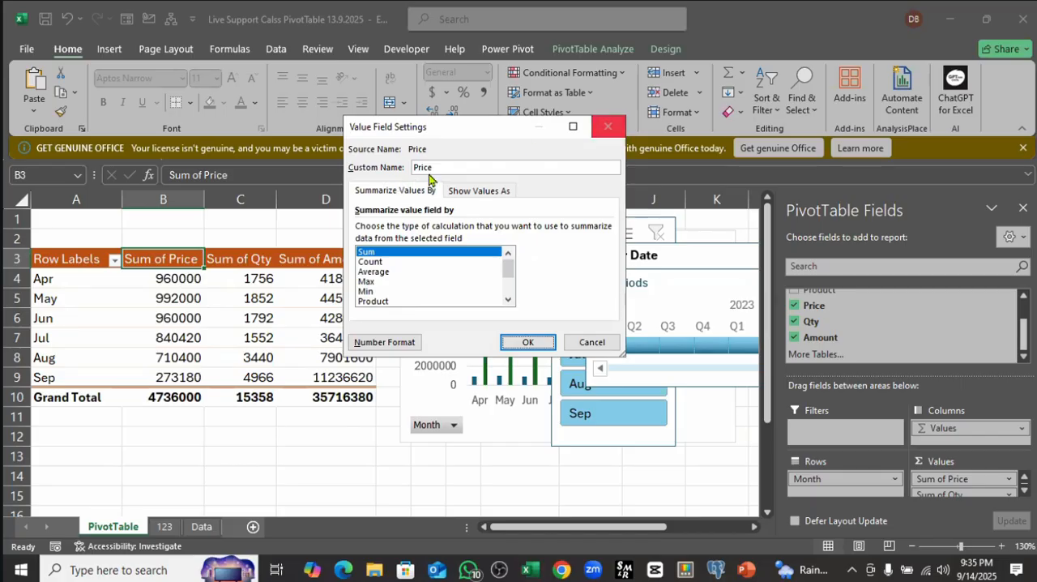
left_click(465, 171)
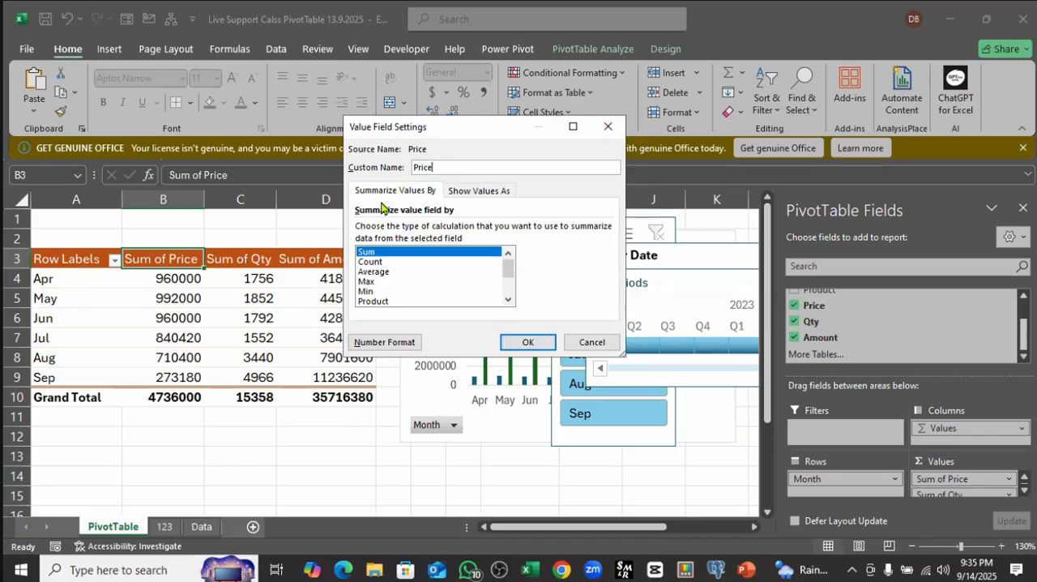
left_click(526, 342)
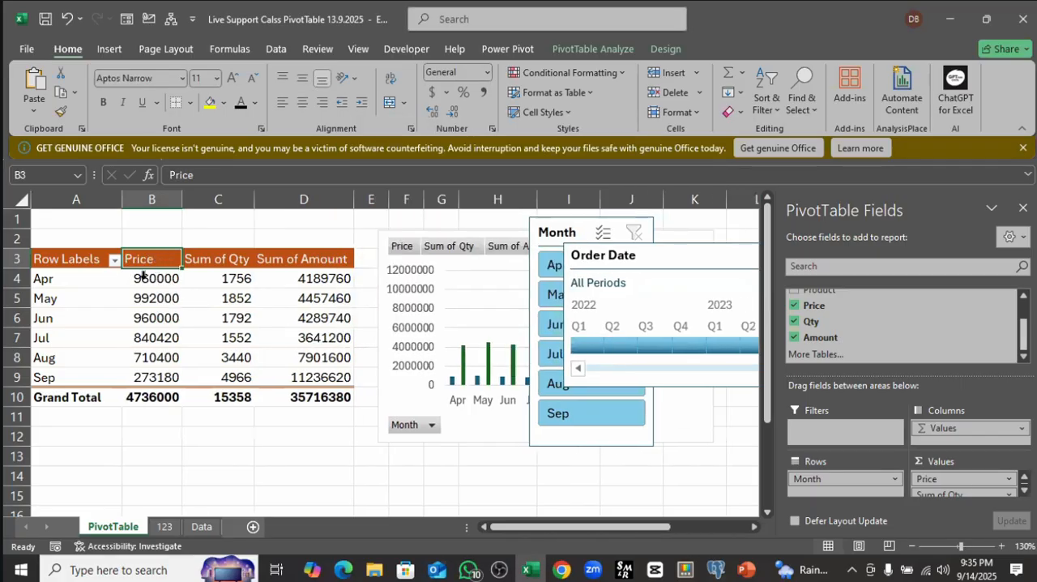
left_click(218, 260)
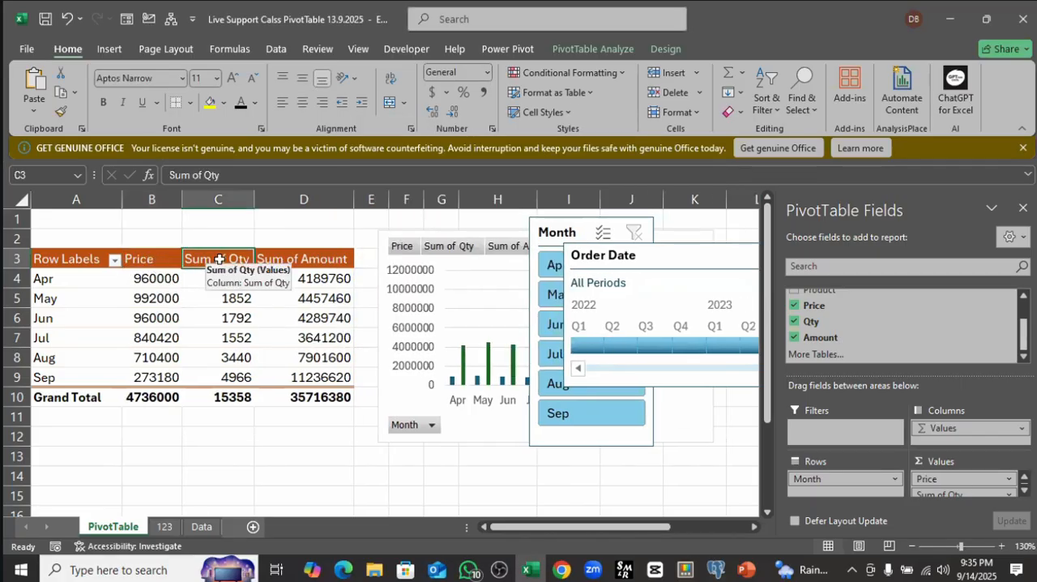
double_click(220, 261)
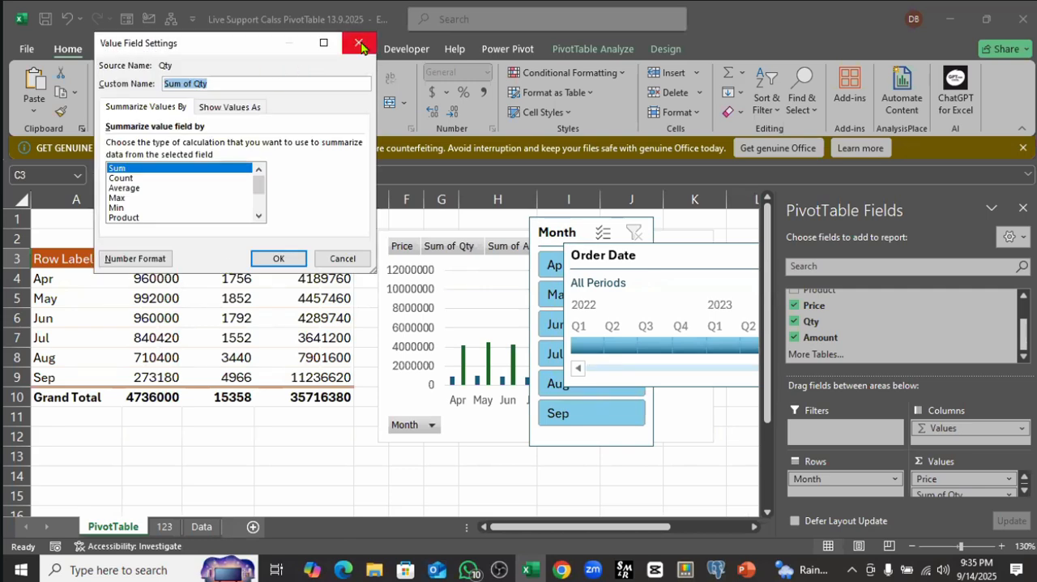
left_click(277, 260)
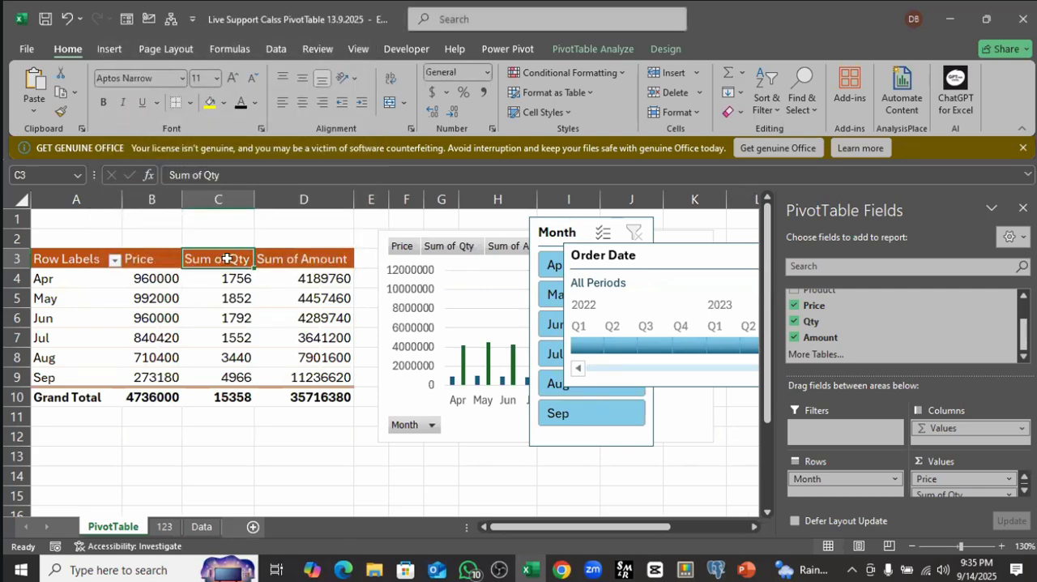
double_click(227, 258)
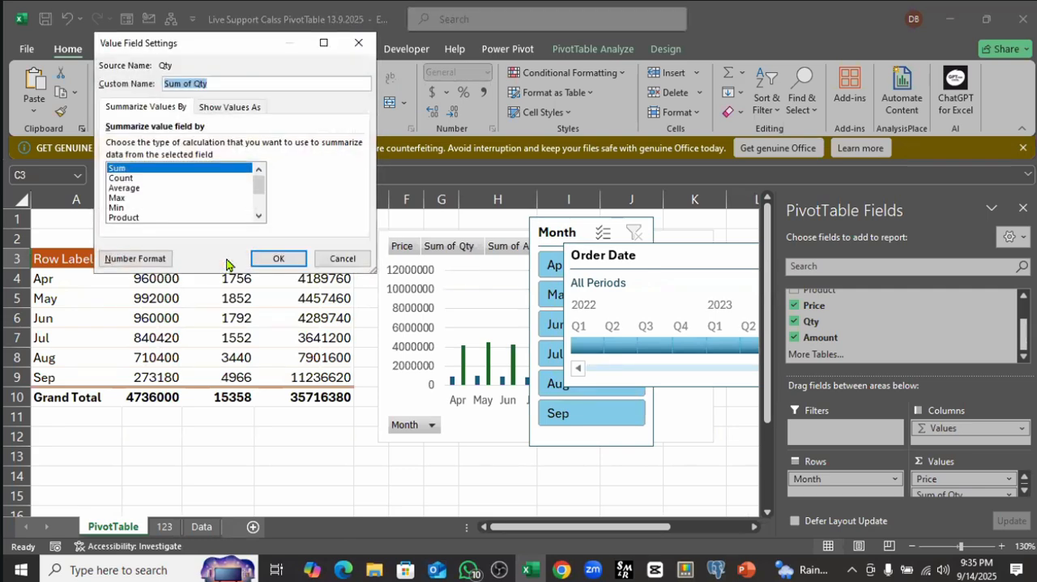
left_click(354, 50)
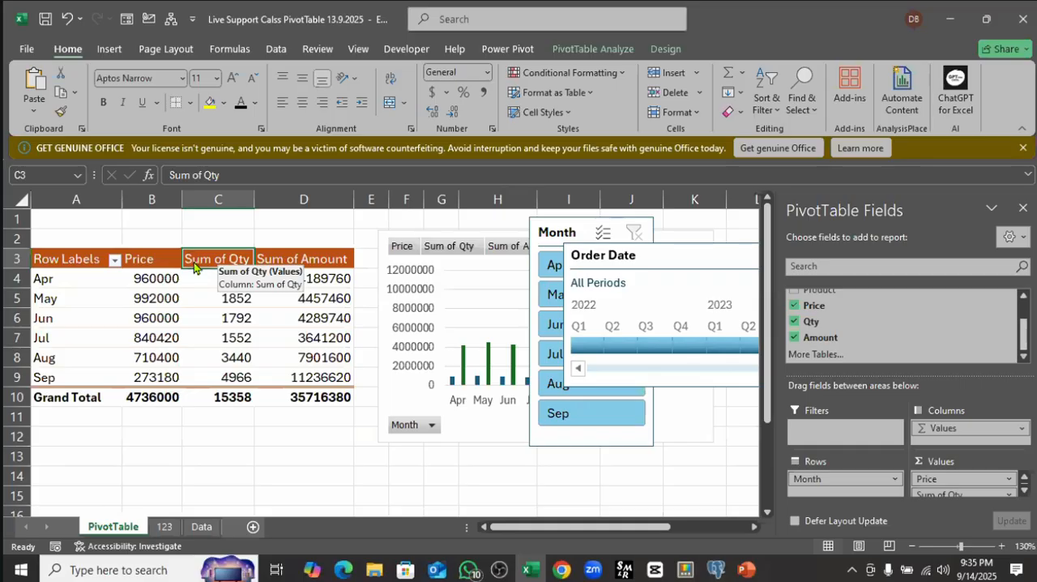
Step: Rename the Sum of Qty value field as "Qty" with a trailing space, using its Value Field Settings
double_click(194, 267)
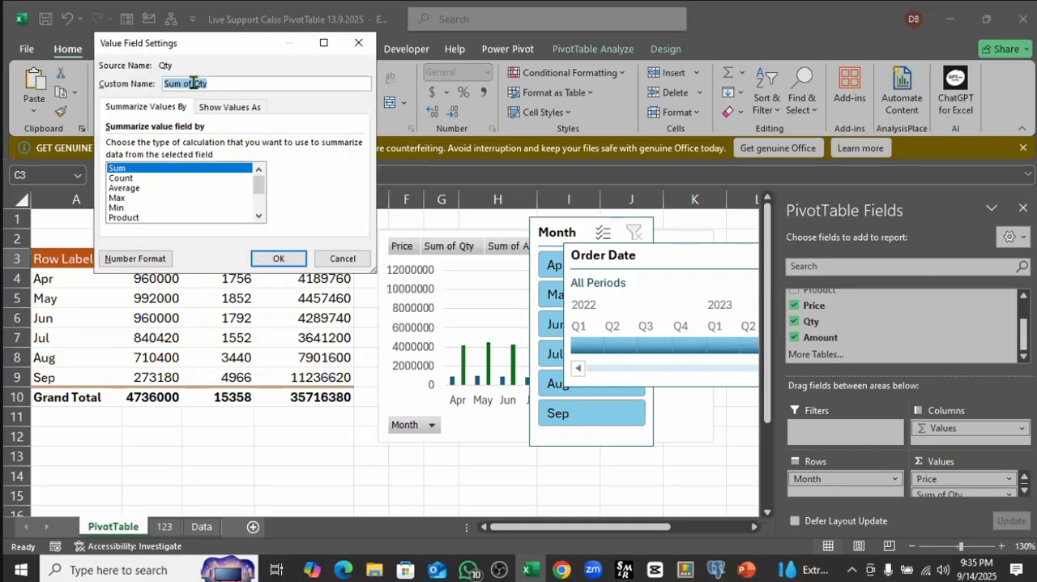
left_click_drag(195, 83, 152, 88)
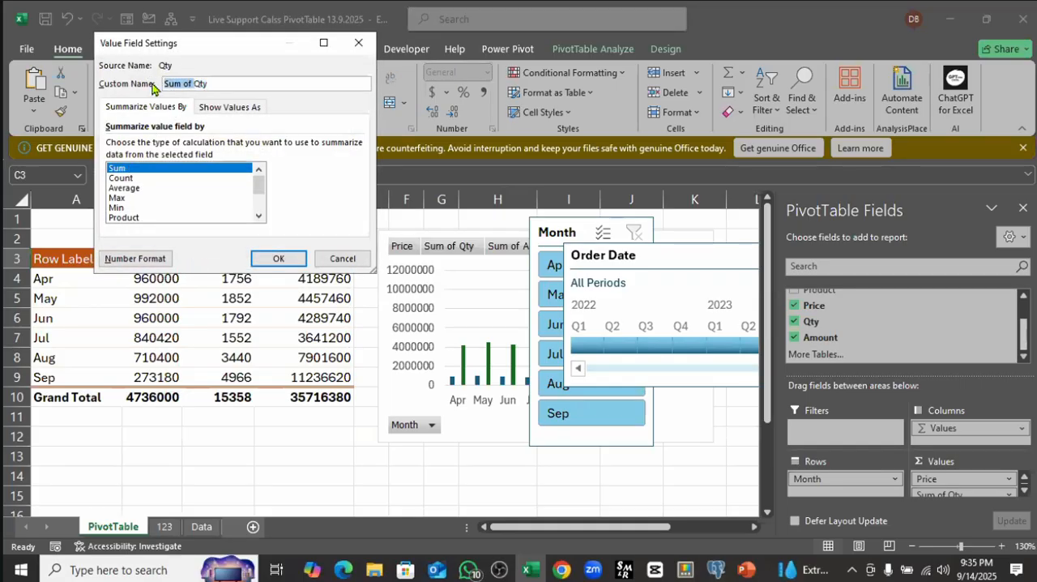
key("BackSpace")
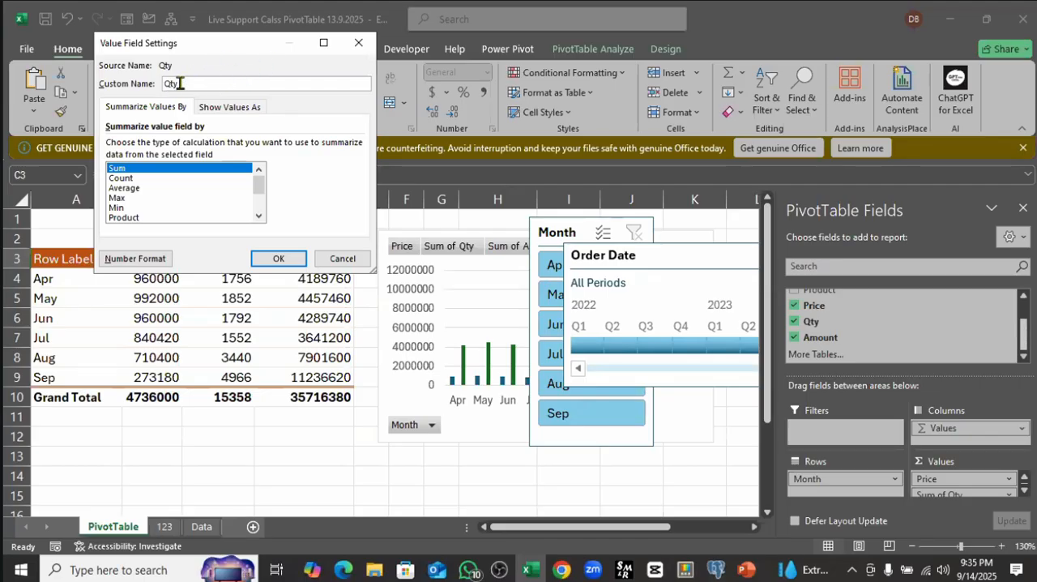
left_click(270, 259)
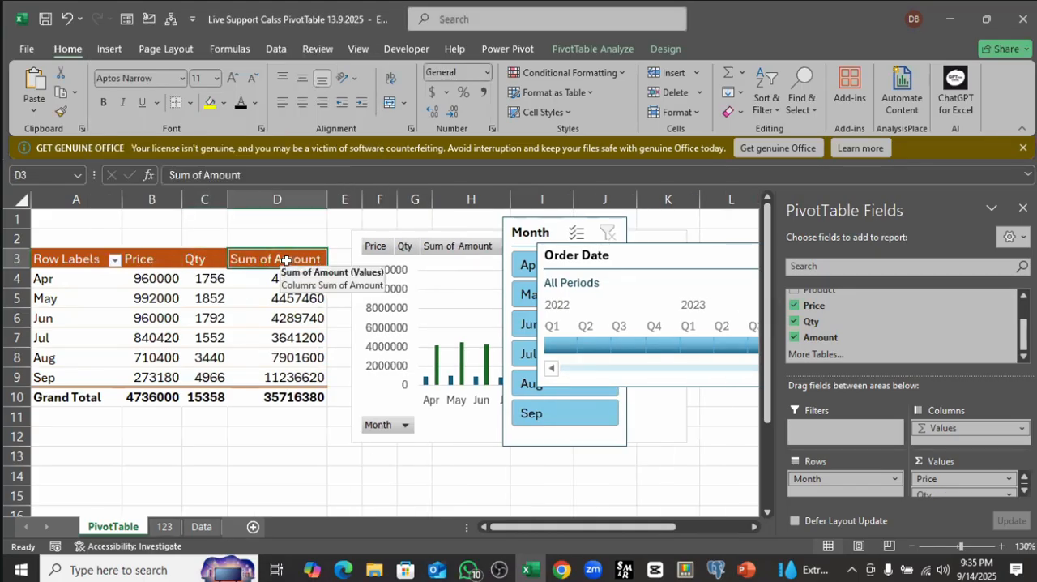
Step: Rename the Sum of Amount heading in D3 as "Amount" with a trailing space, editing the cell text directly
double_click(286, 260)
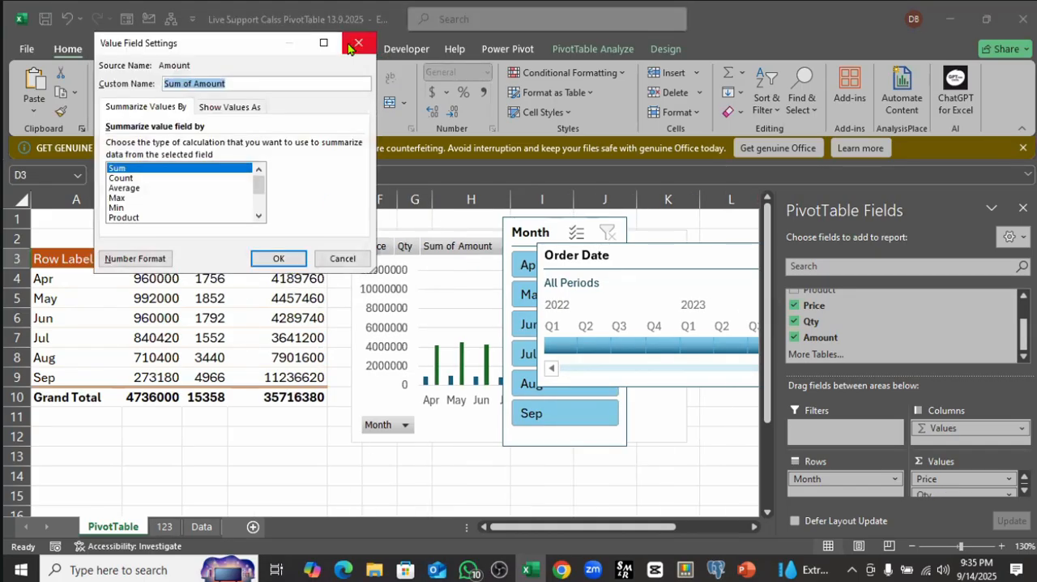
left_click(351, 46)
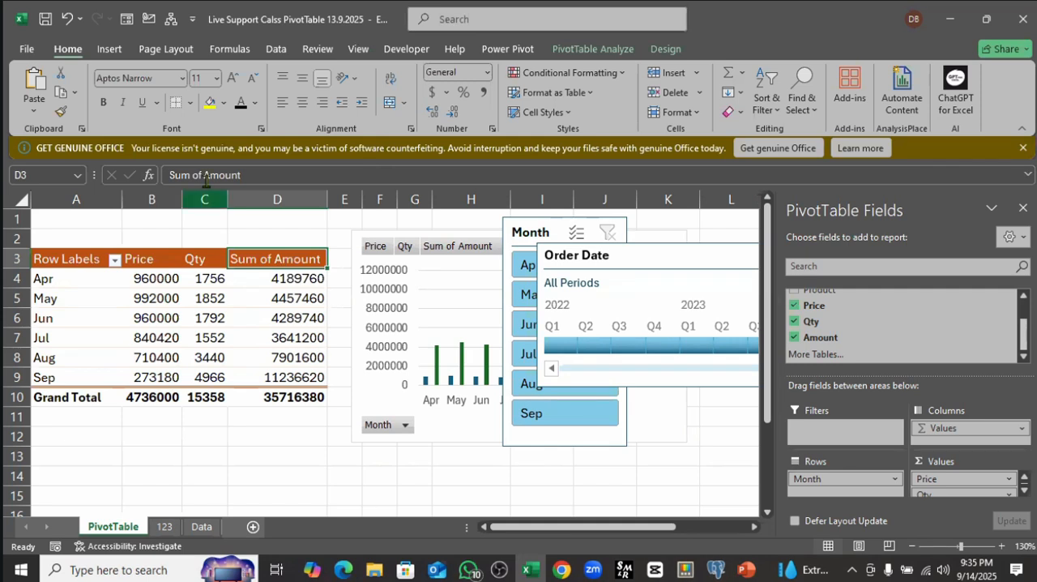
left_click(180, 175)
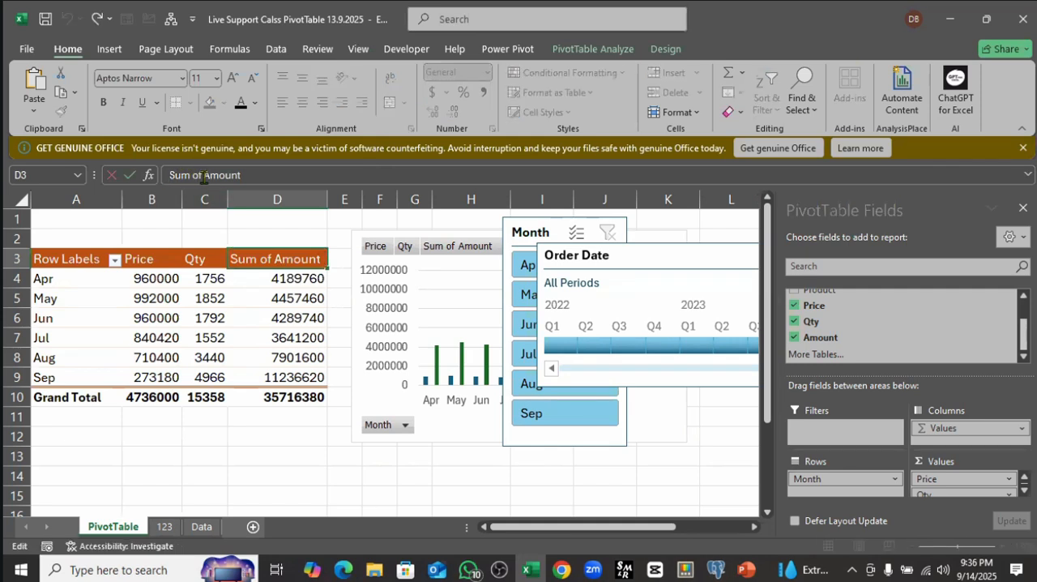
left_click_drag(204, 176, 148, 178)
key("BackSpace")
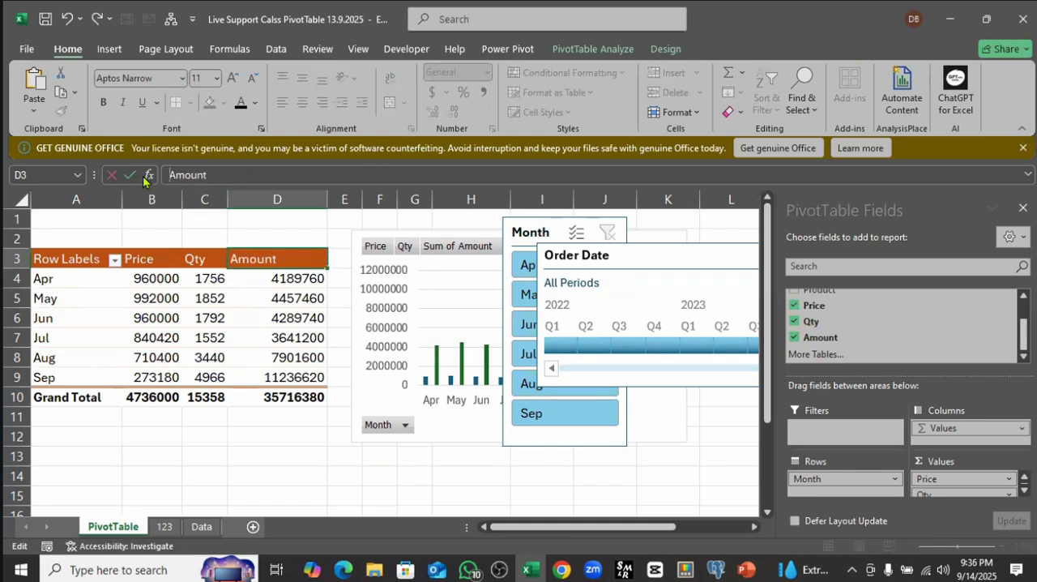
left_click(265, 347)
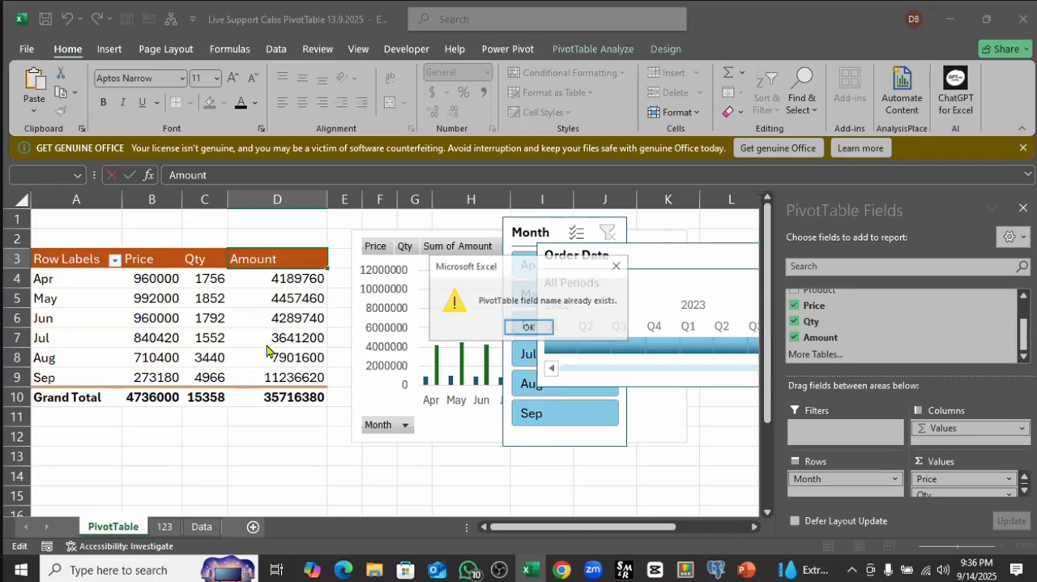
left_click(530, 327)
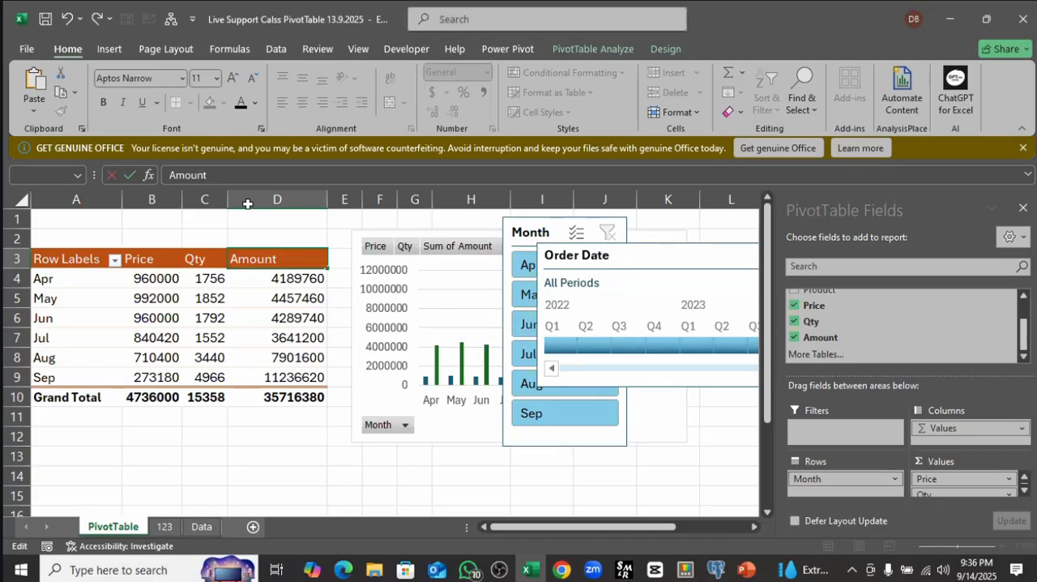
left_click(245, 341)
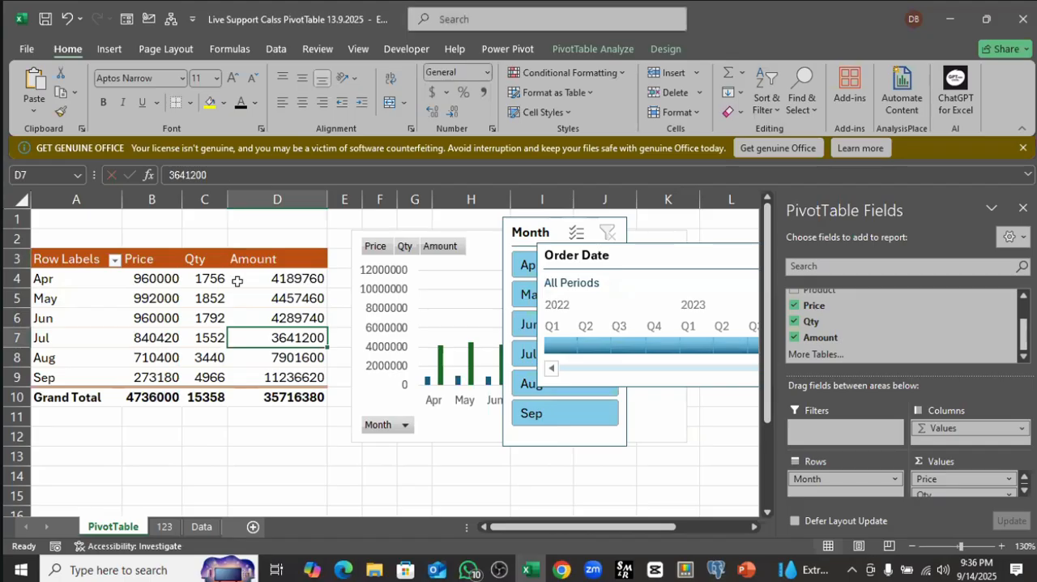
Step: Rename the PivotTable's Row Labels heading in A3 as "Month"
left_click(285, 282)
left_click_drag(284, 259, 146, 257)
left_click(65, 258)
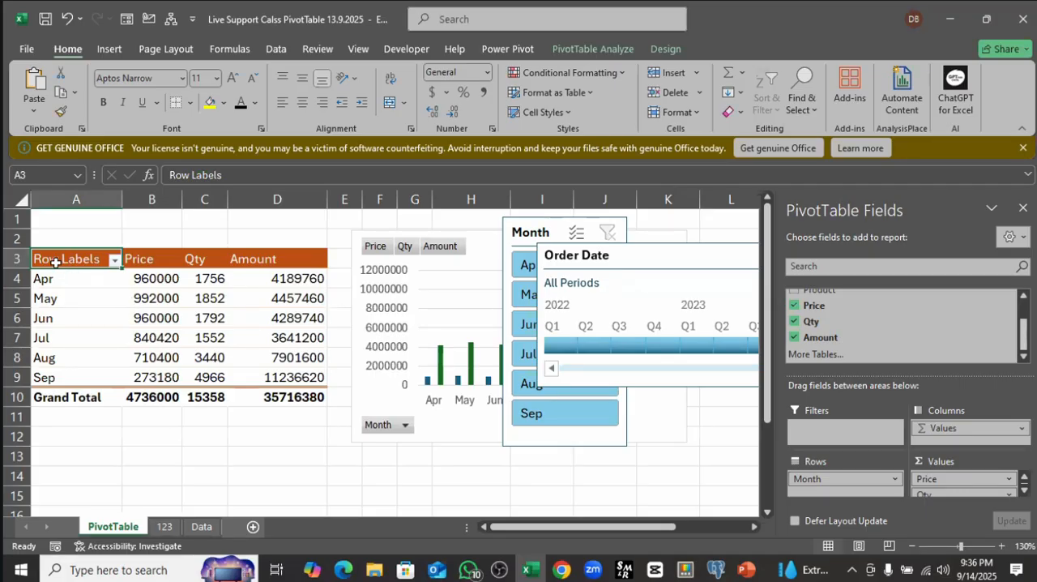
type("Month")
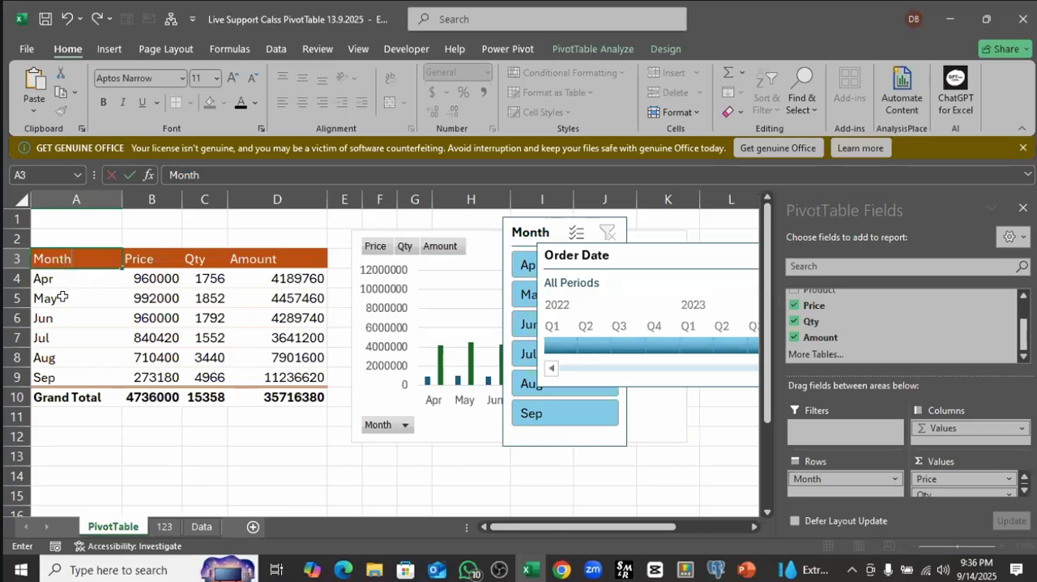
left_click(61, 298)
left_click(68, 259)
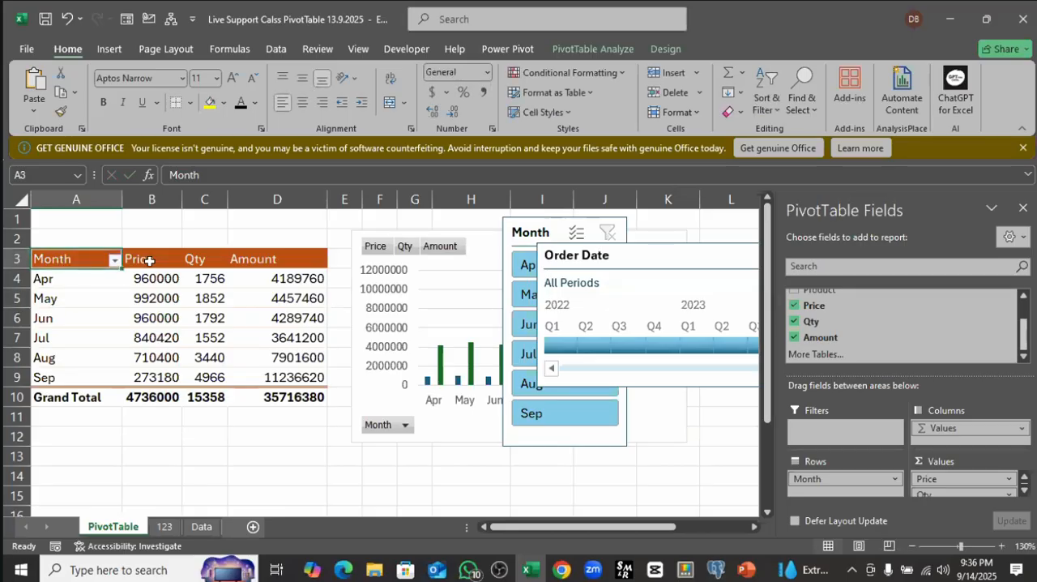
Step: Review the PivotTable's headings in A3:D3 and its monthly rows in A3:D9
left_click(165, 259)
left_click_drag(66, 257, 221, 267)
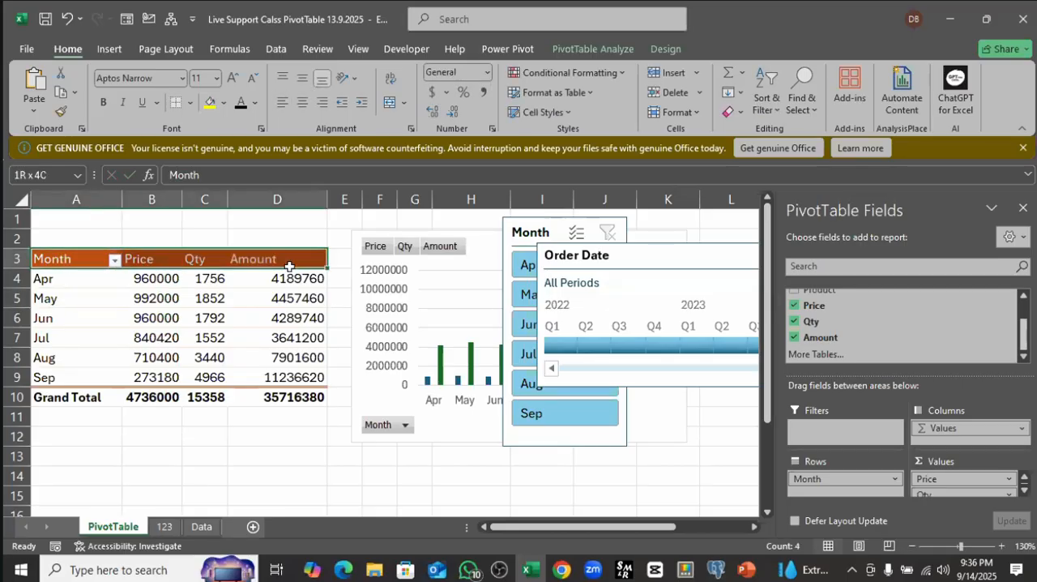
left_click(275, 298)
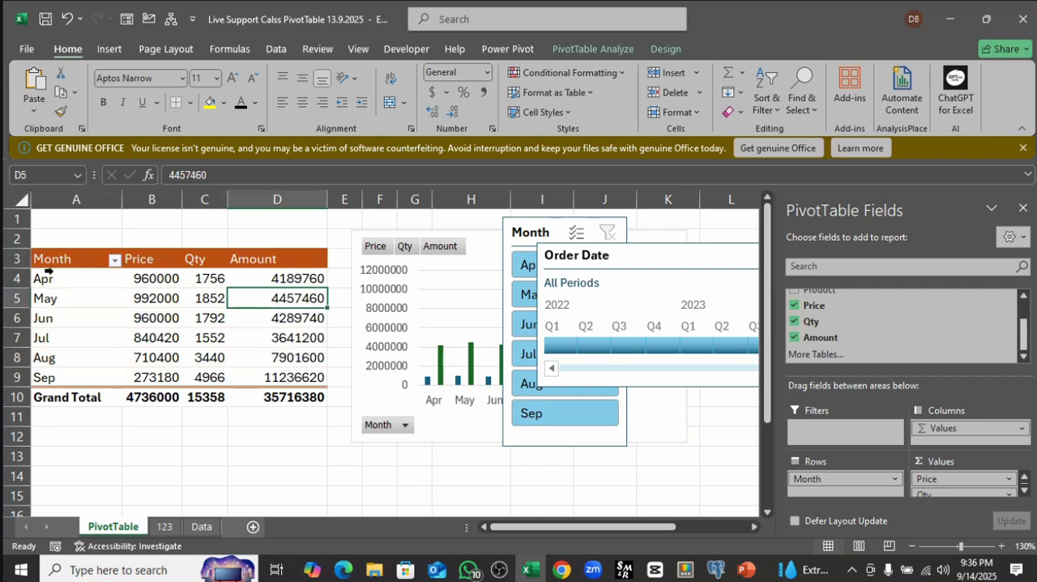
left_click_drag(62, 262, 279, 378)
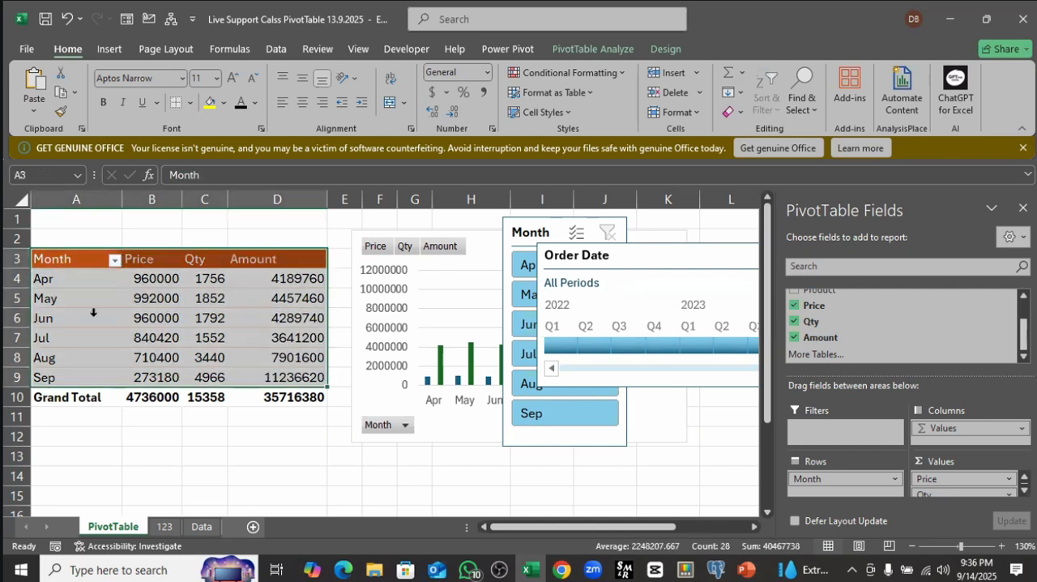
left_click(199, 278)
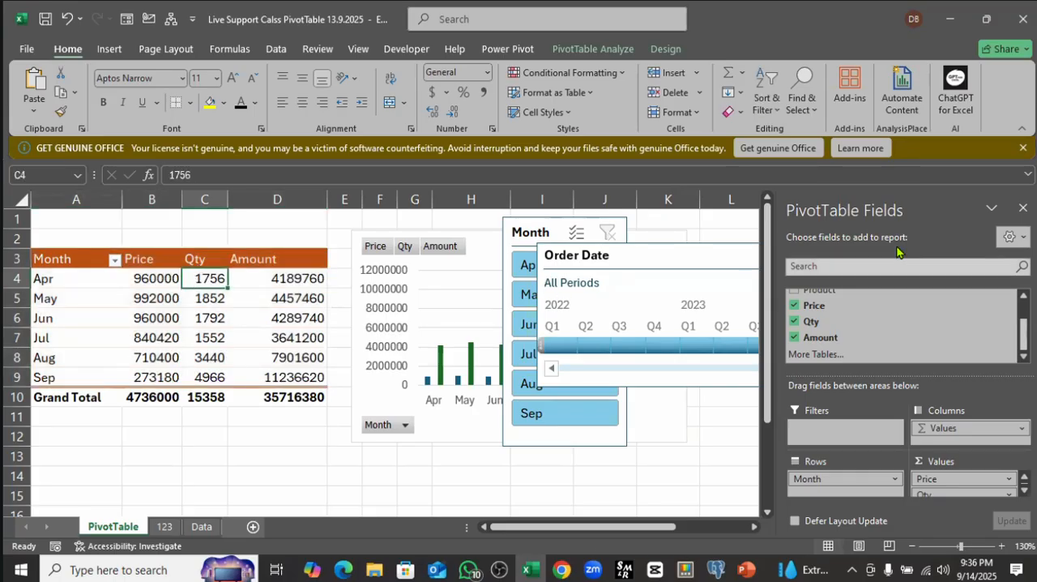
Step: Move the Order Date timeline beside the Month slicer, to about columns K to P
left_click_drag(659, 248, 197, 387)
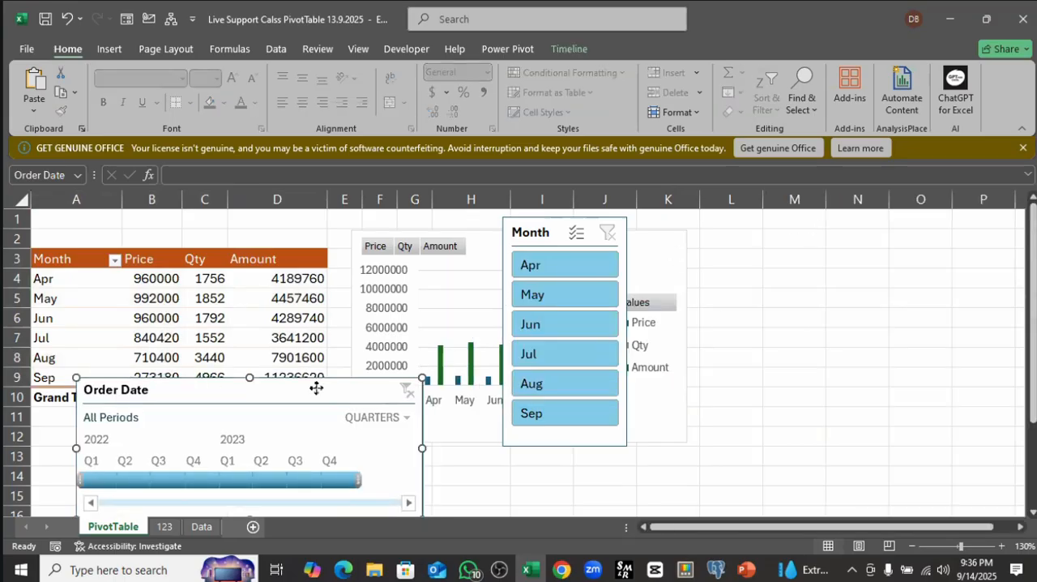
left_click_drag(317, 387, 307, 339)
left_click_drag(742, 312, 888, 241)
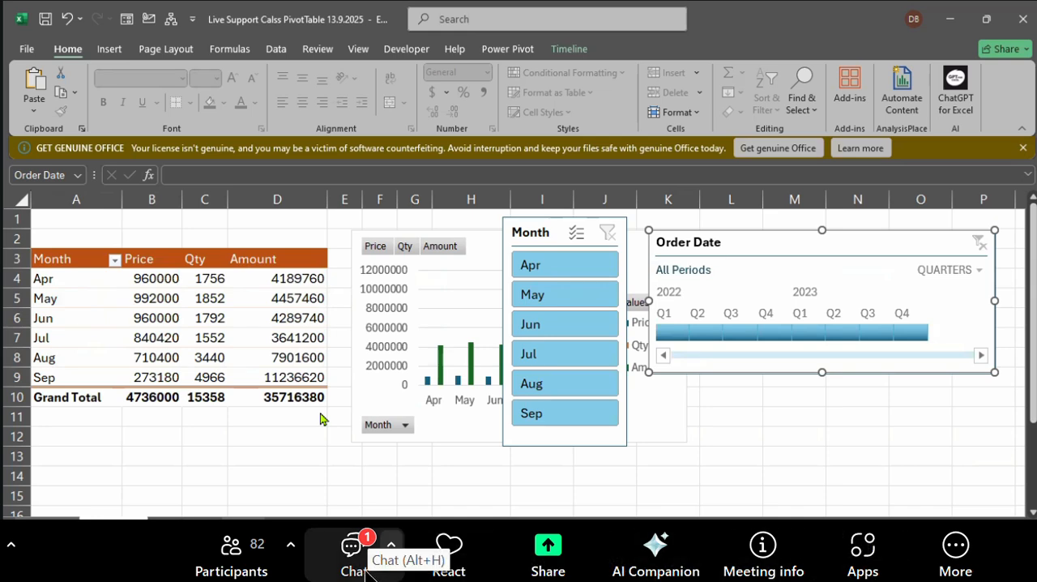
Step: Check the Zoom meeting chat, dismiss its new-chat tip, and close the chat to return to the PivotTable
left_click(354, 560)
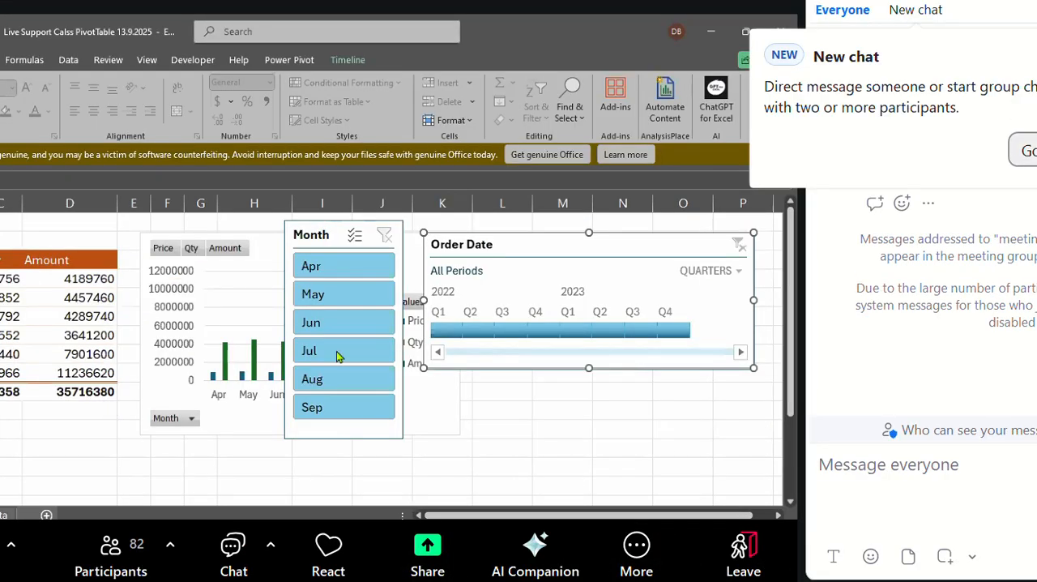
left_click(1032, 150)
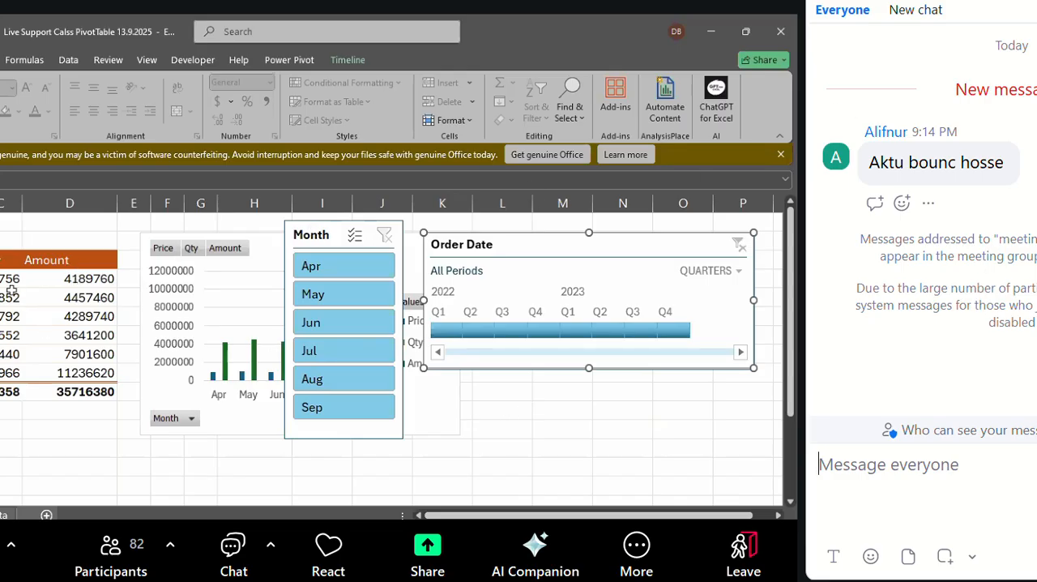
left_click(9, 278)
key("alt+h")
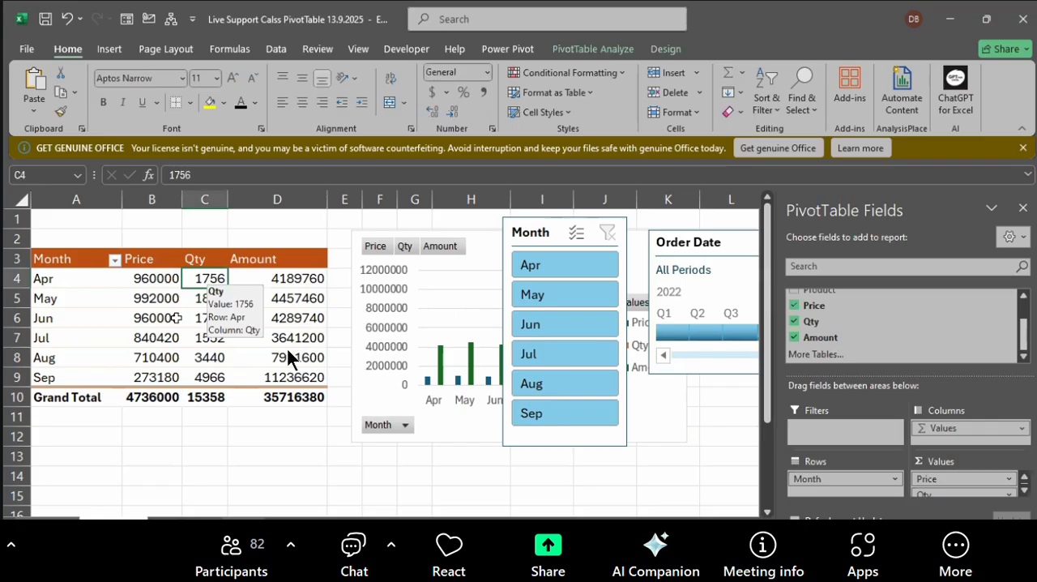
Step: Insert a second slicer for the PivotTable's Month field, dismissing the AI Companion request, and delete that extra slicer
left_click(202, 317)
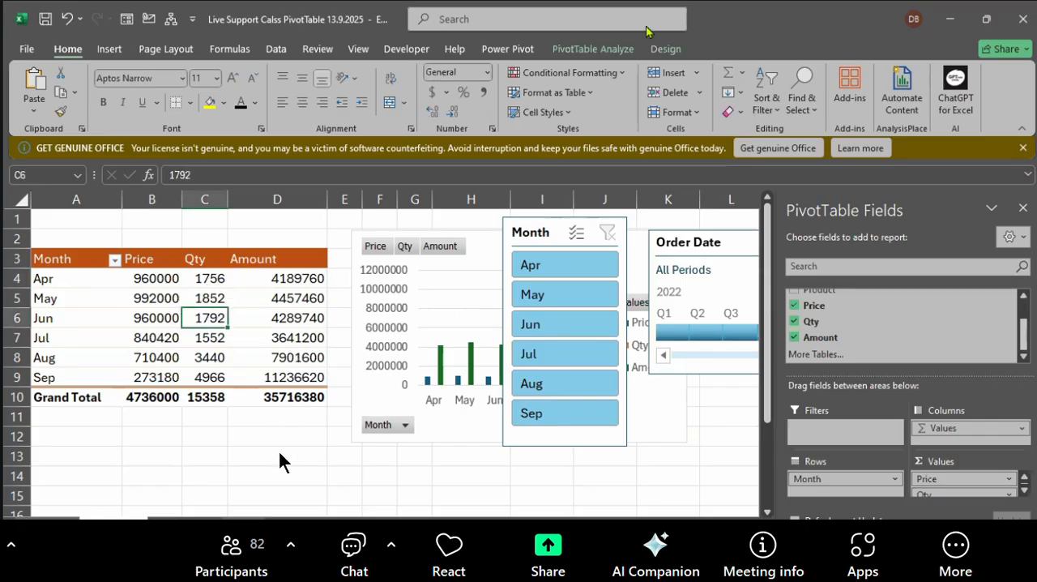
left_click(594, 50)
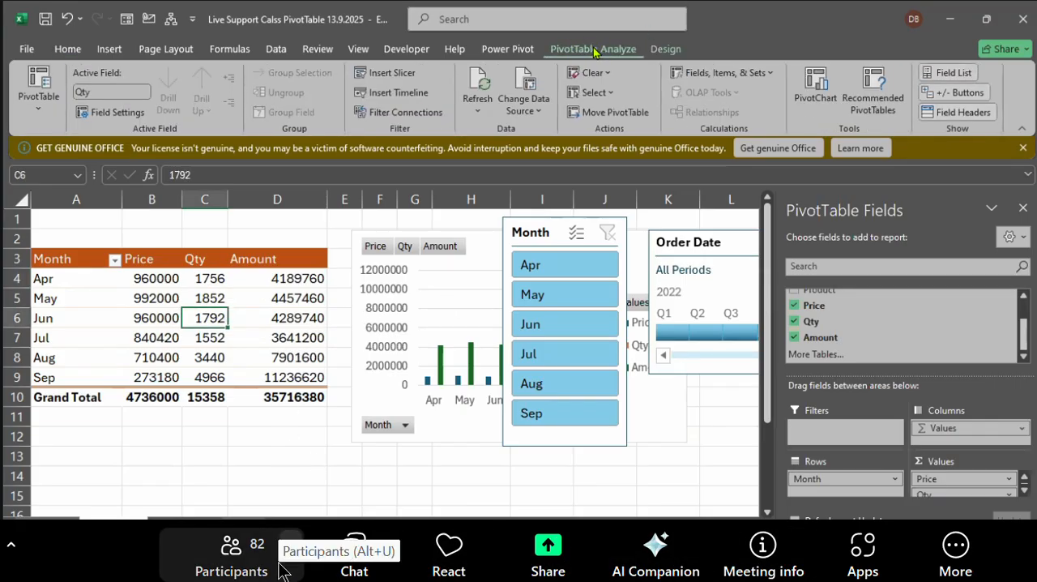
left_click(639, 545)
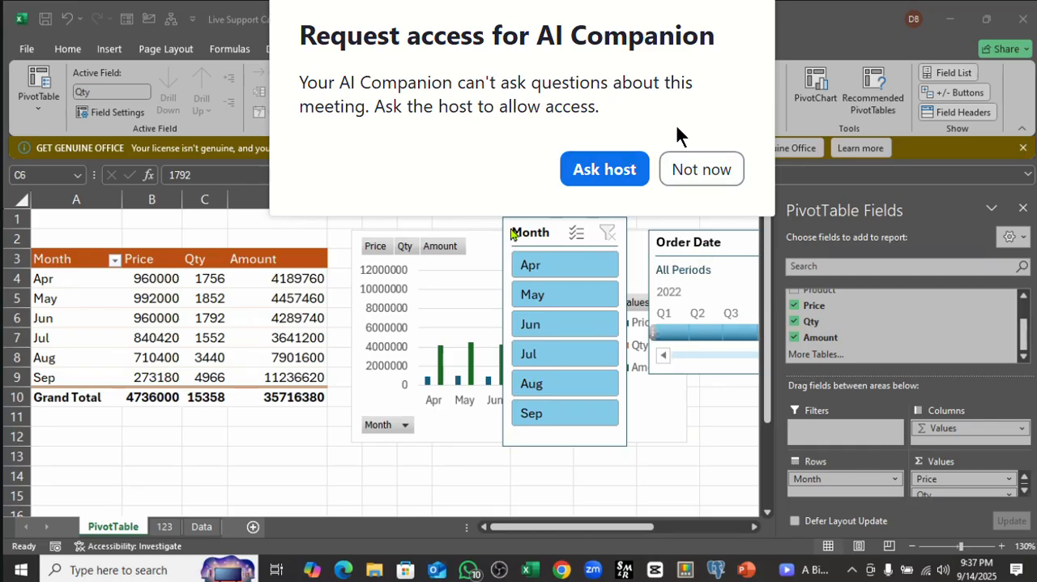
left_click(702, 170)
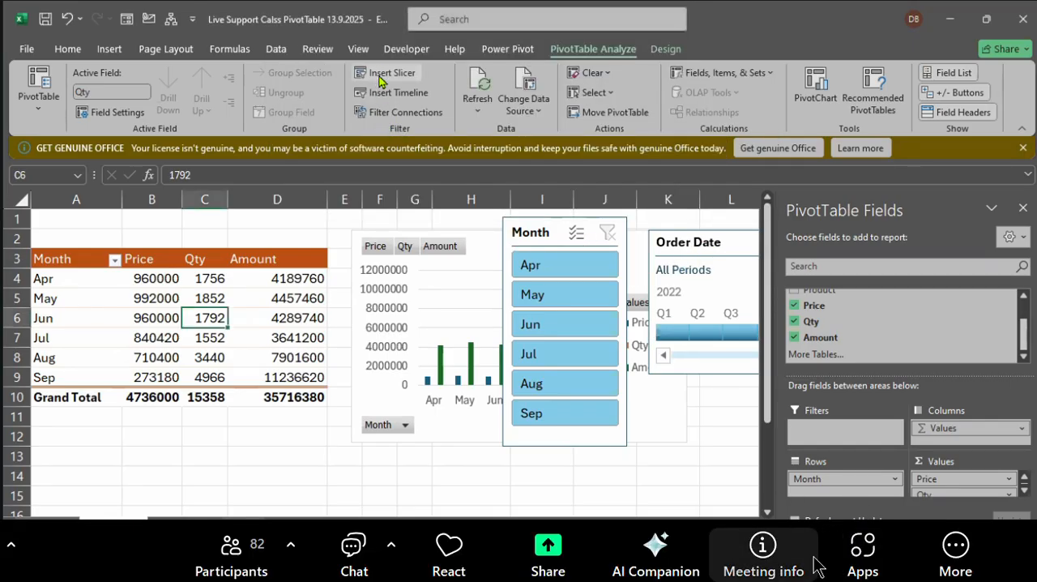
left_click(384, 73)
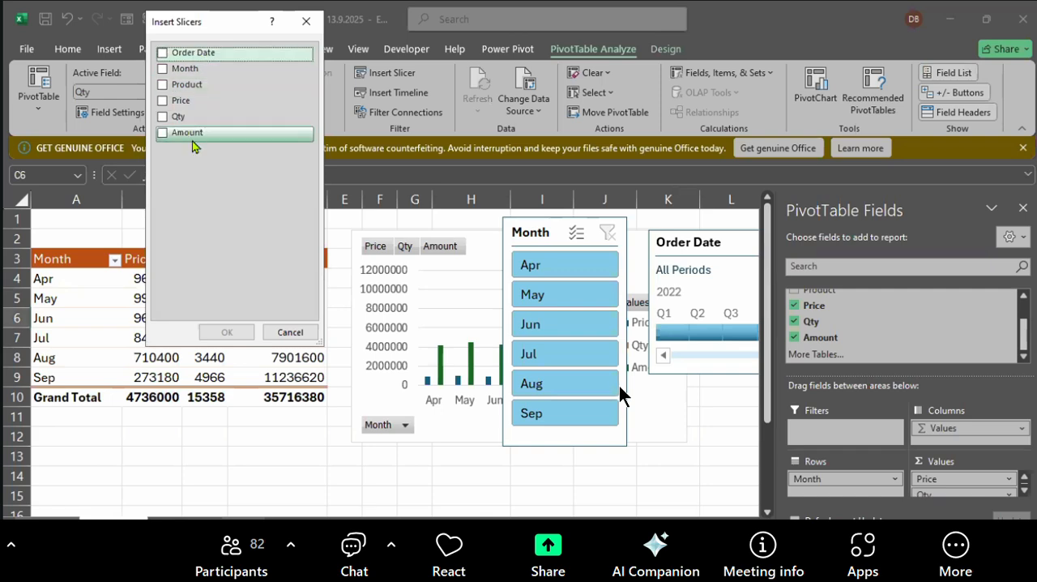
left_click(165, 69)
left_click(226, 331)
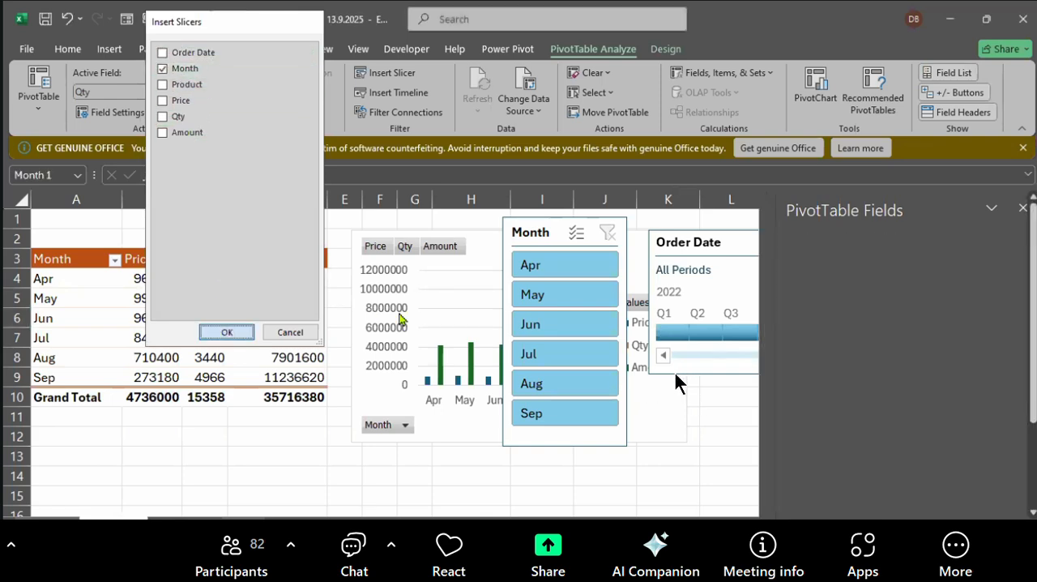
left_click_drag(405, 251, 249, 204)
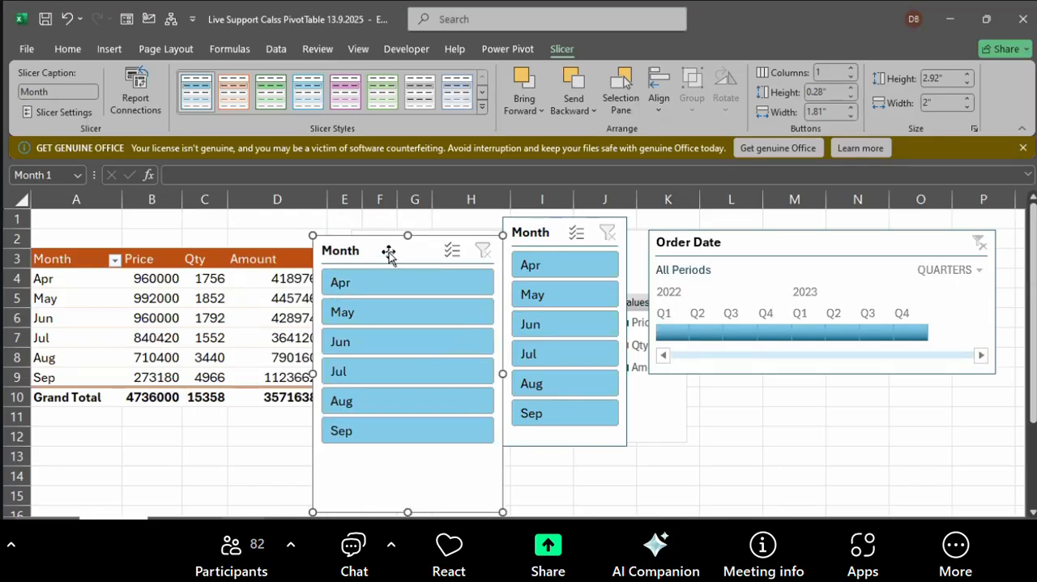
key("Delete")
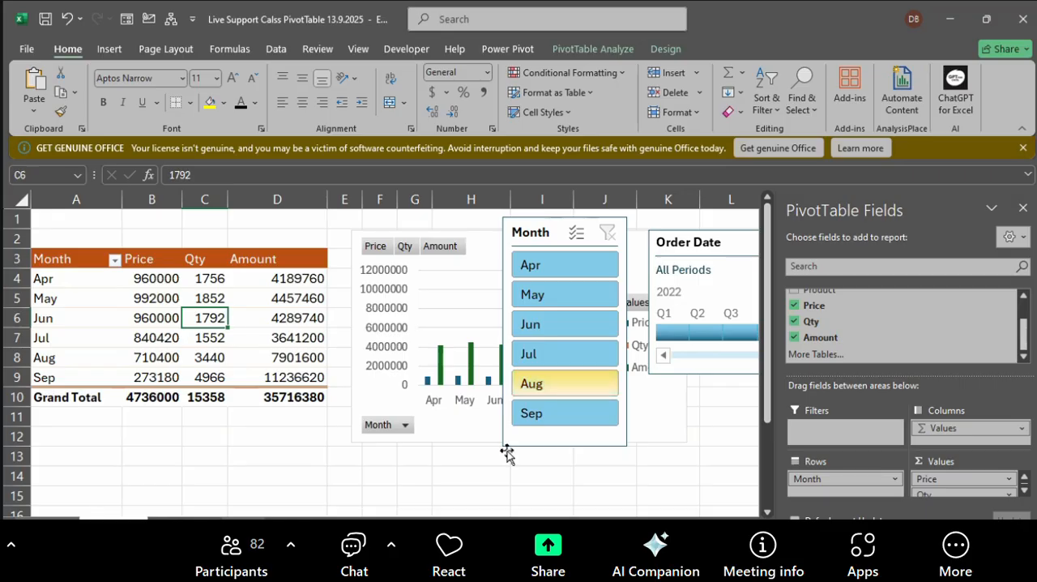
Step: Review the Order Date timeline alongside the PivotTable's monthly rows in A4:D9
left_click(732, 235)
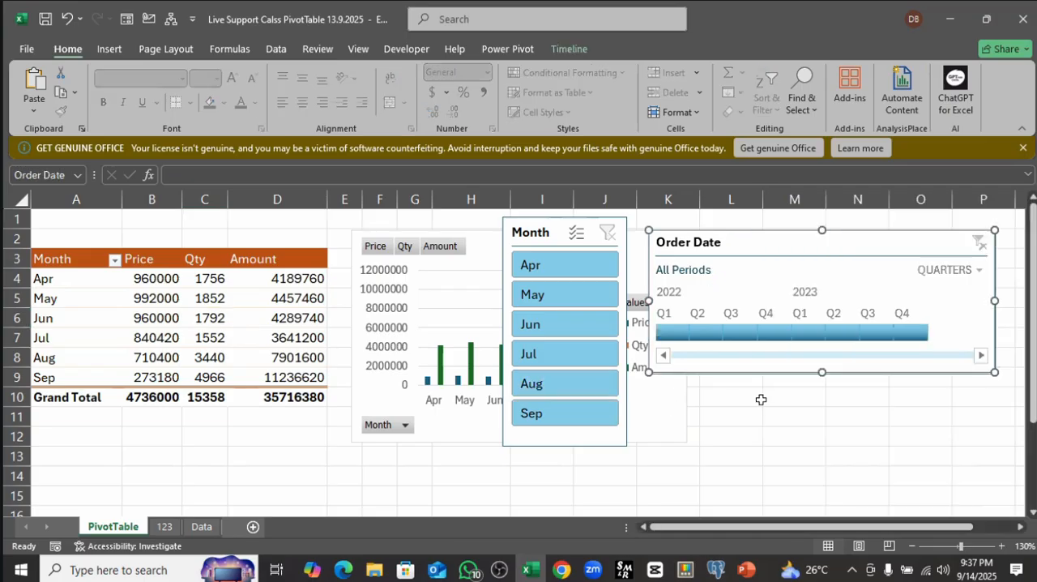
left_click(761, 399)
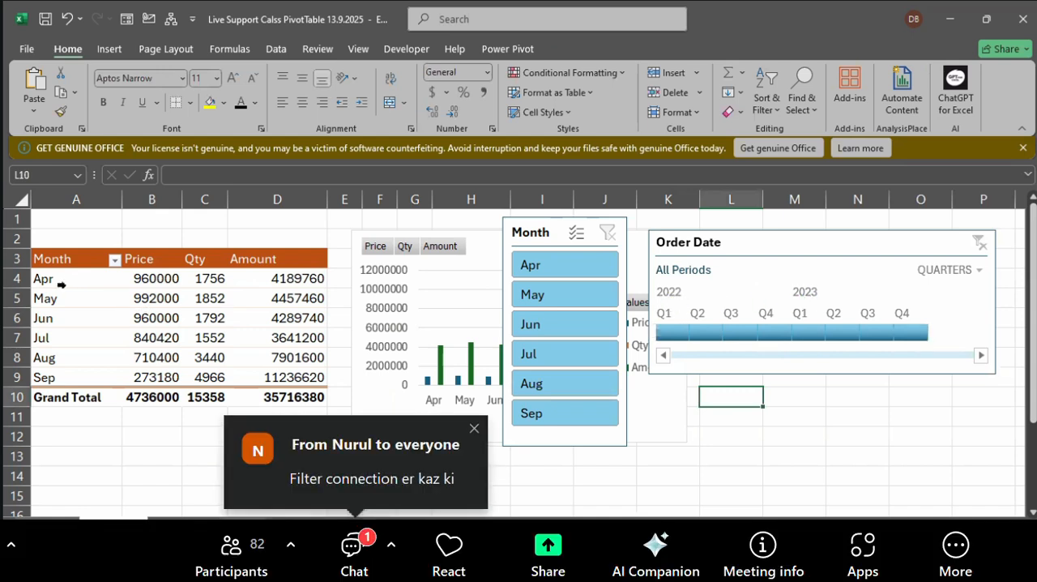
left_click_drag(69, 278, 275, 375)
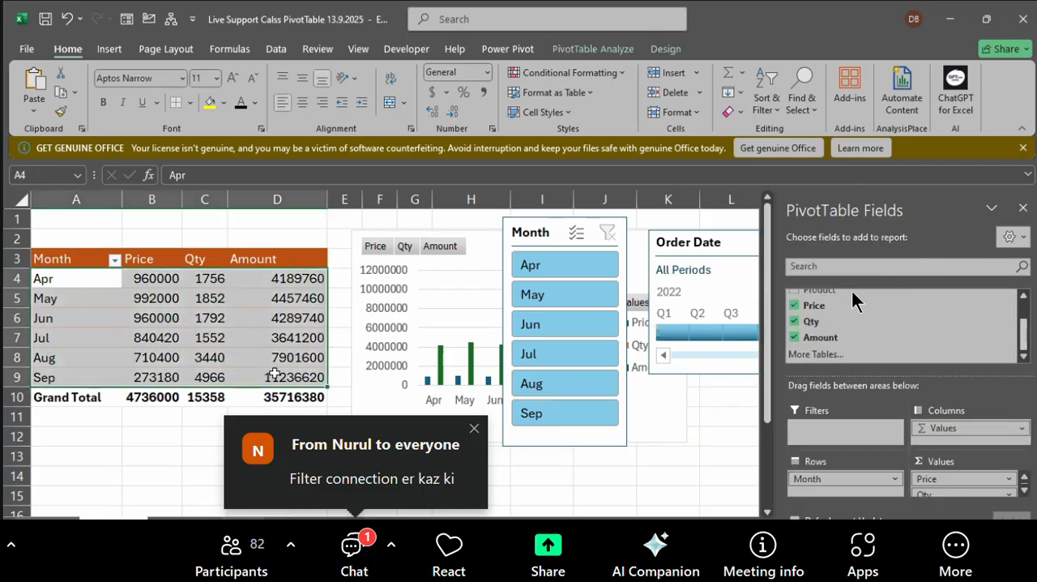
left_click(720, 242)
left_click(209, 279)
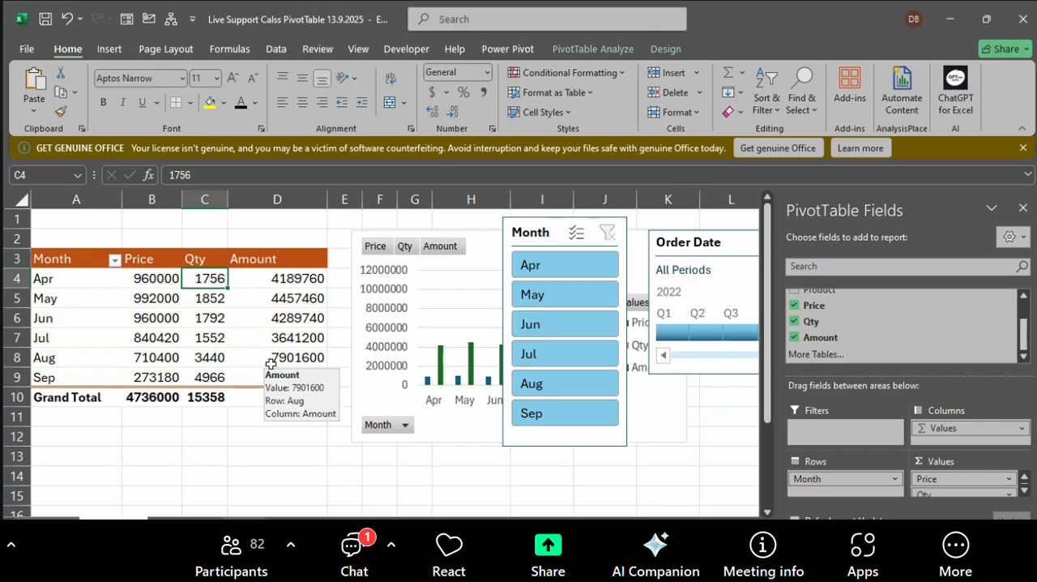
left_click(968, 556)
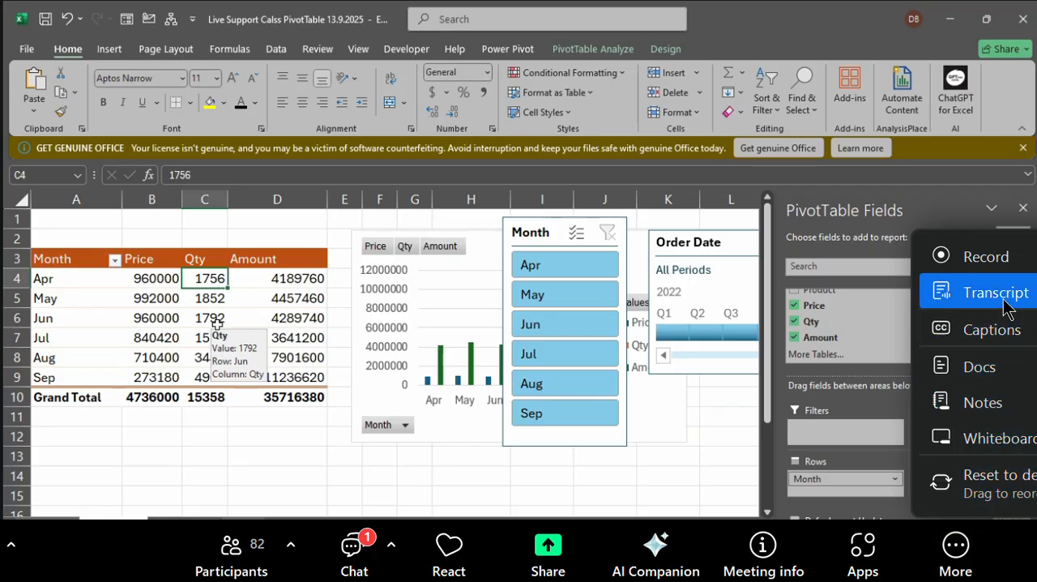
left_click(216, 323)
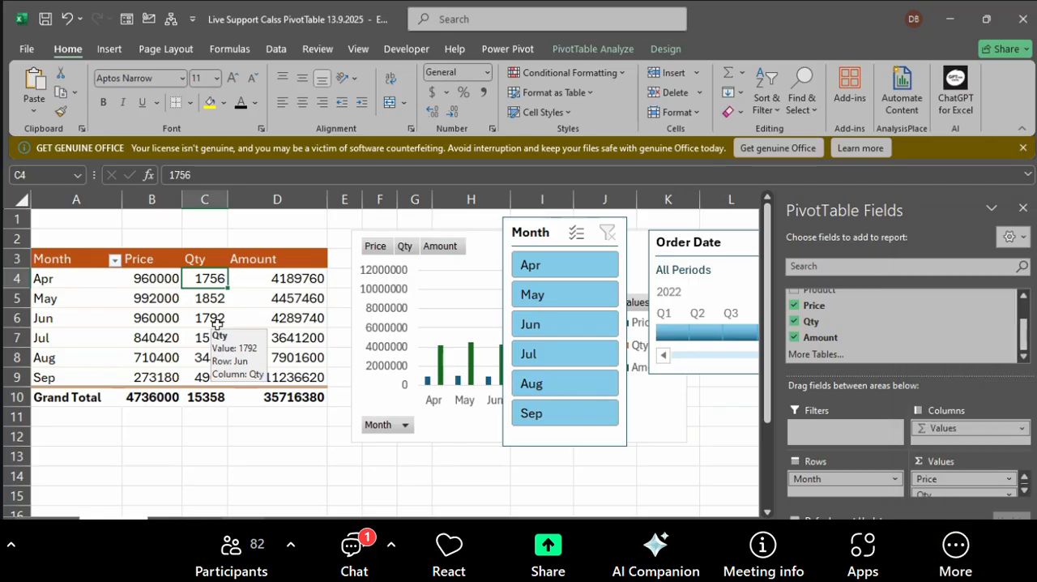
left_click(959, 561)
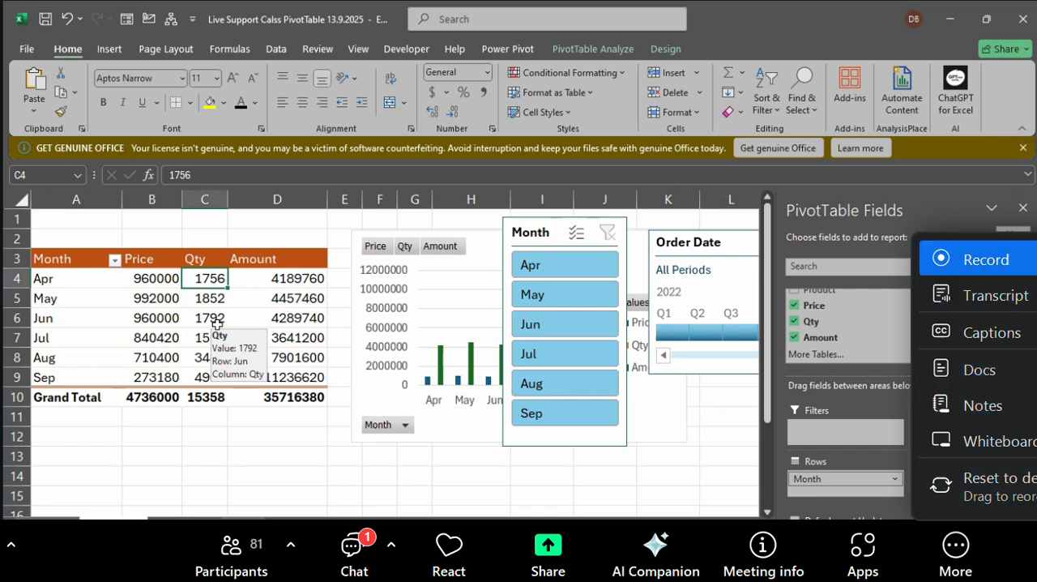
left_click(986, 259)
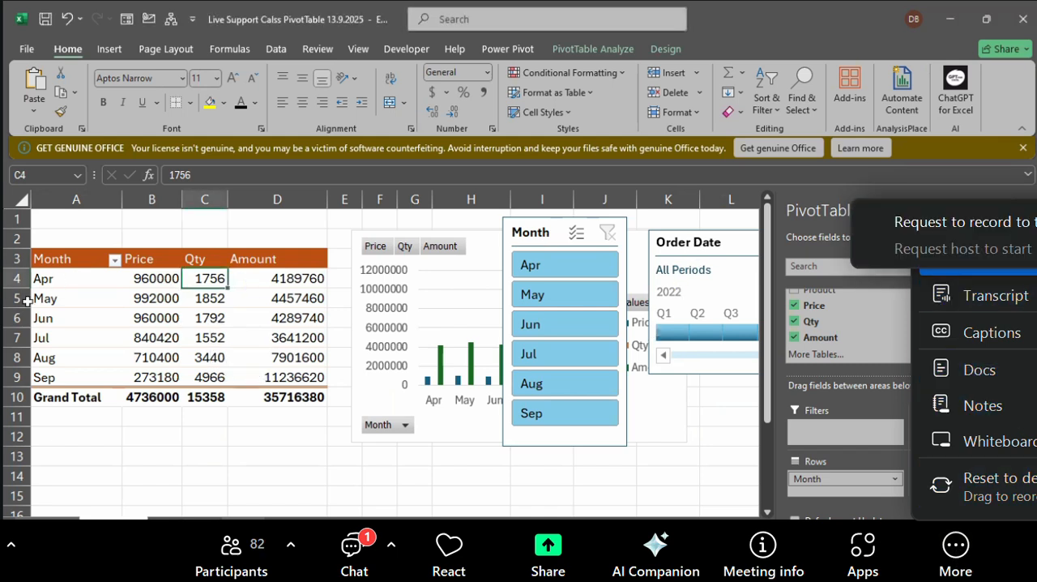
Step: Filter the PivotTable and its chart to Q1 - Q3 2022 with the Order Date timeline
left_click_drag(57, 278, 270, 386)
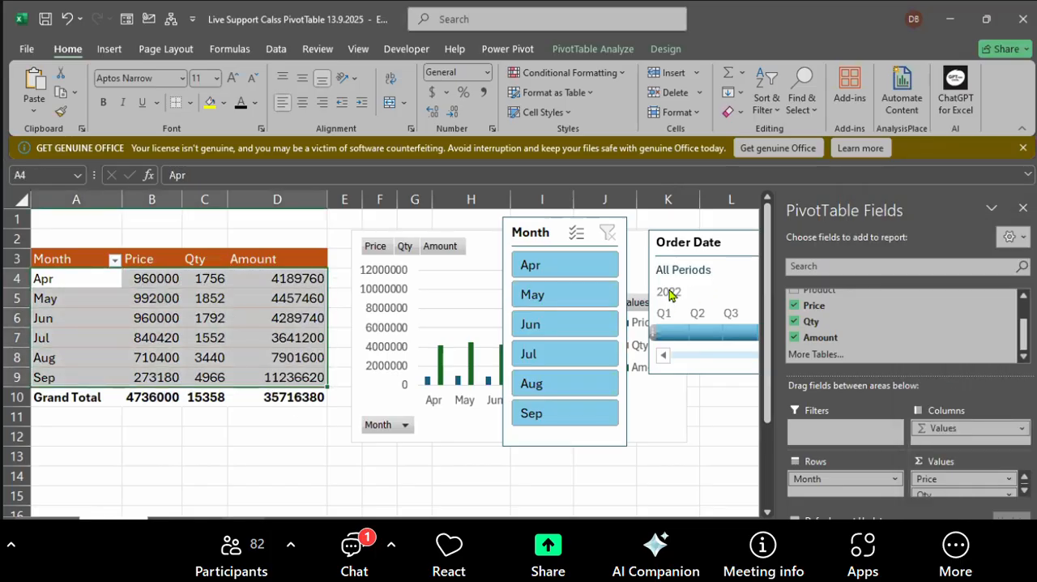
left_click(669, 295)
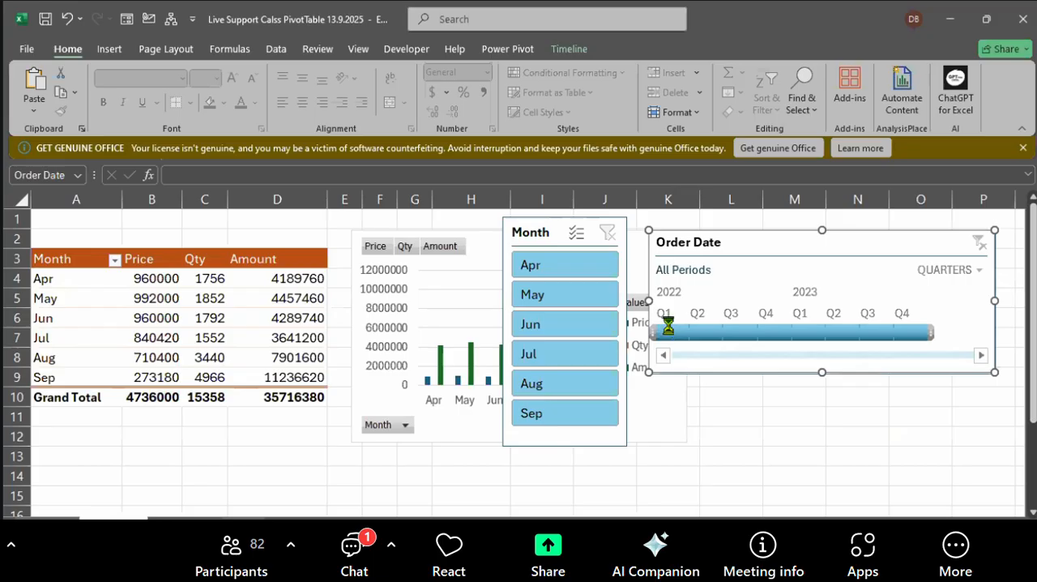
left_click(667, 329)
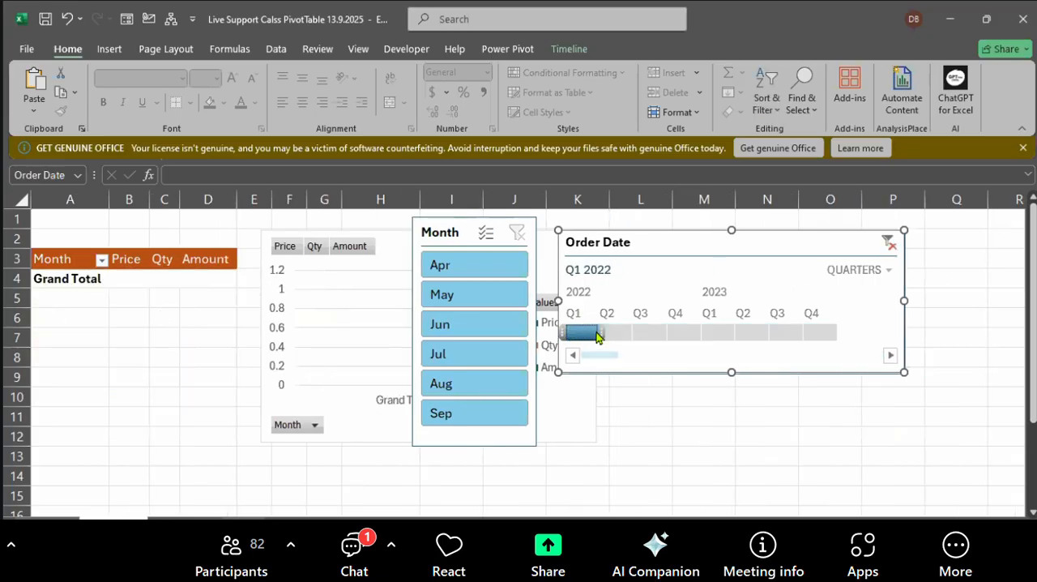
left_click_drag(597, 330, 678, 333)
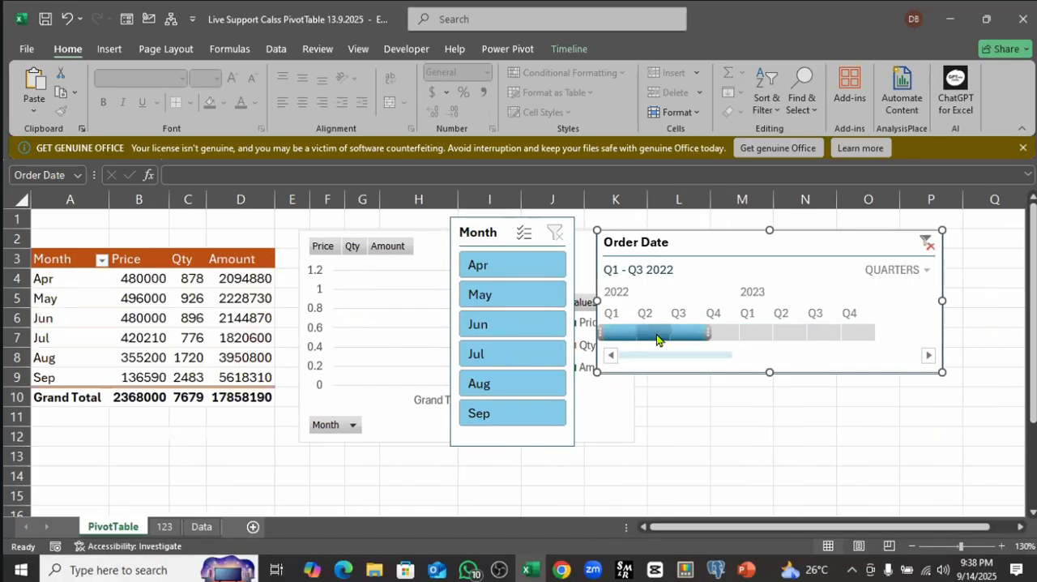
left_click(127, 334)
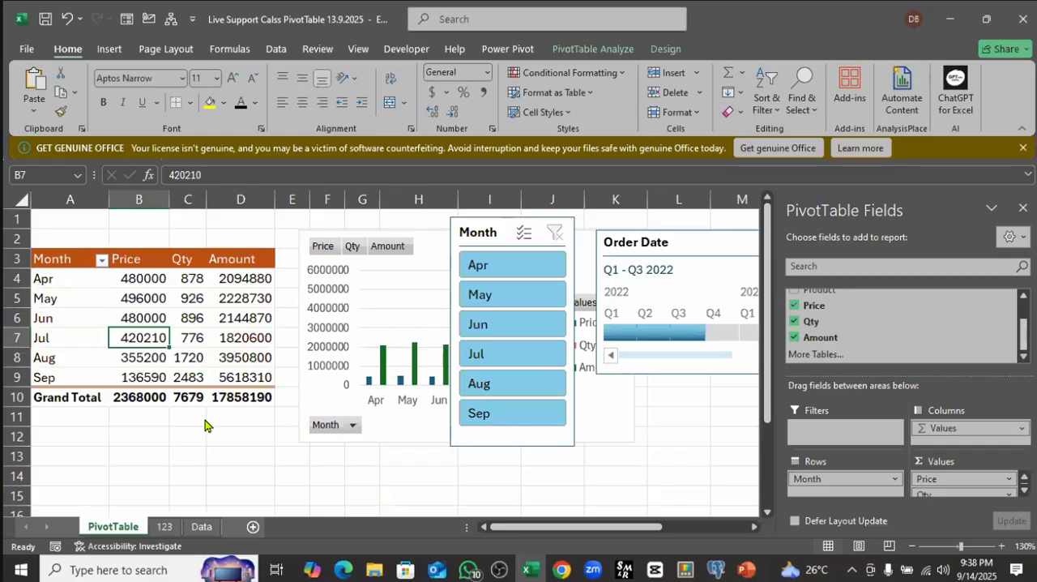
Step: Compare the filtered PivotTable values in B4:D9 with the order dates and monthly summary on the Data sheet
left_click(204, 529)
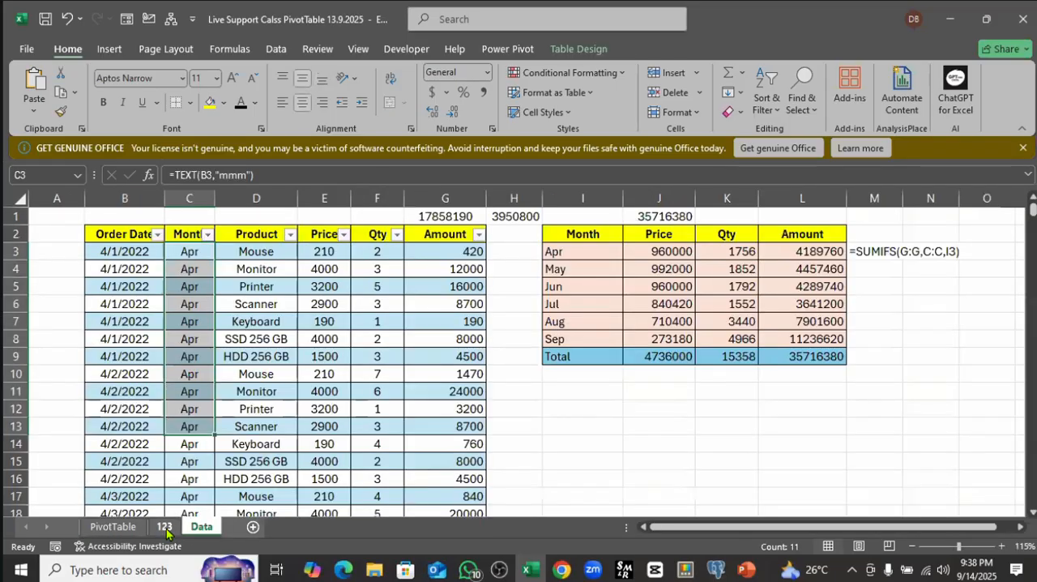
left_click(163, 526)
left_click(117, 528)
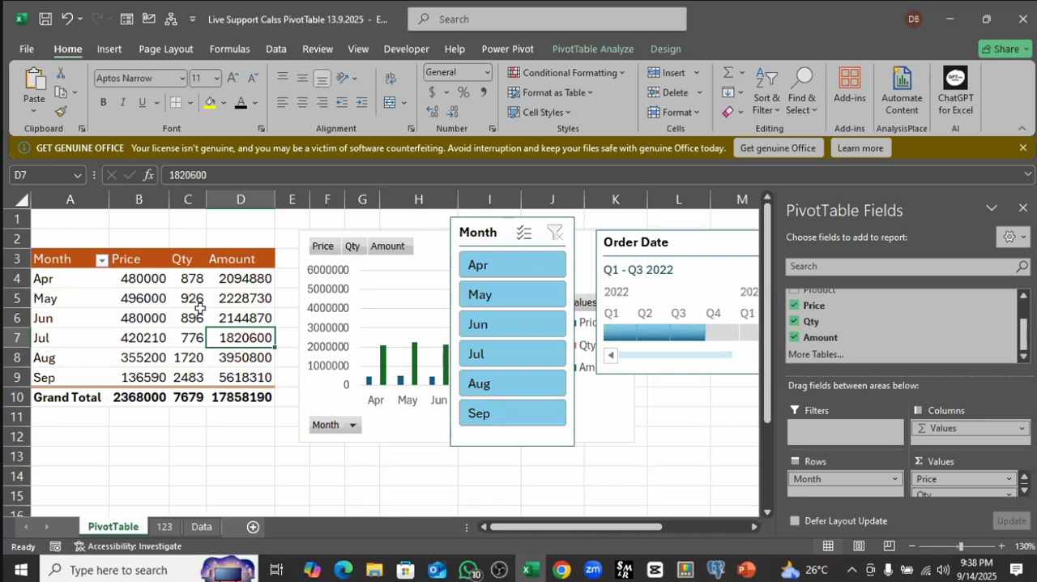
left_click(149, 279)
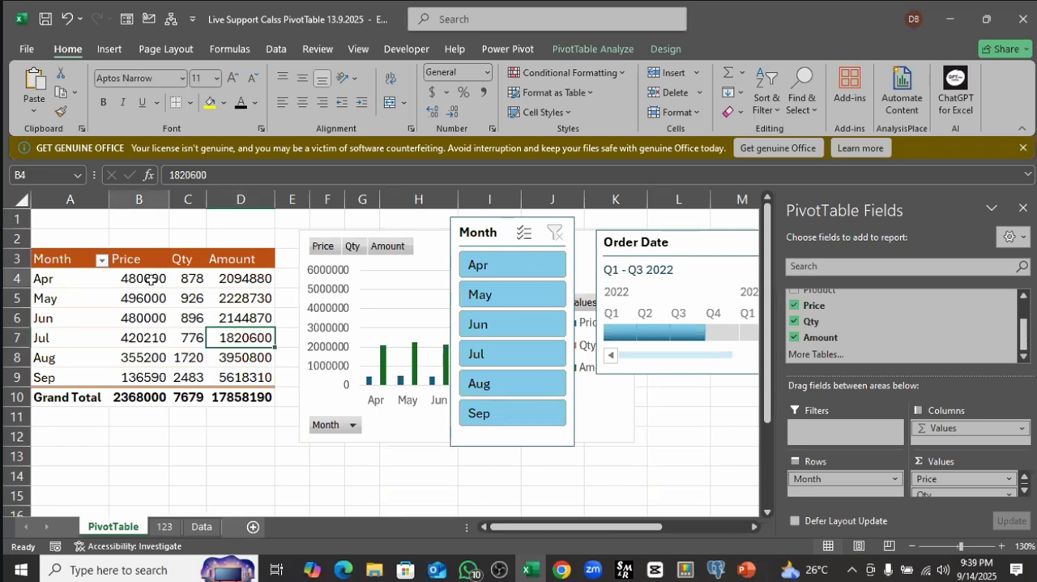
left_click_drag(150, 279, 243, 377)
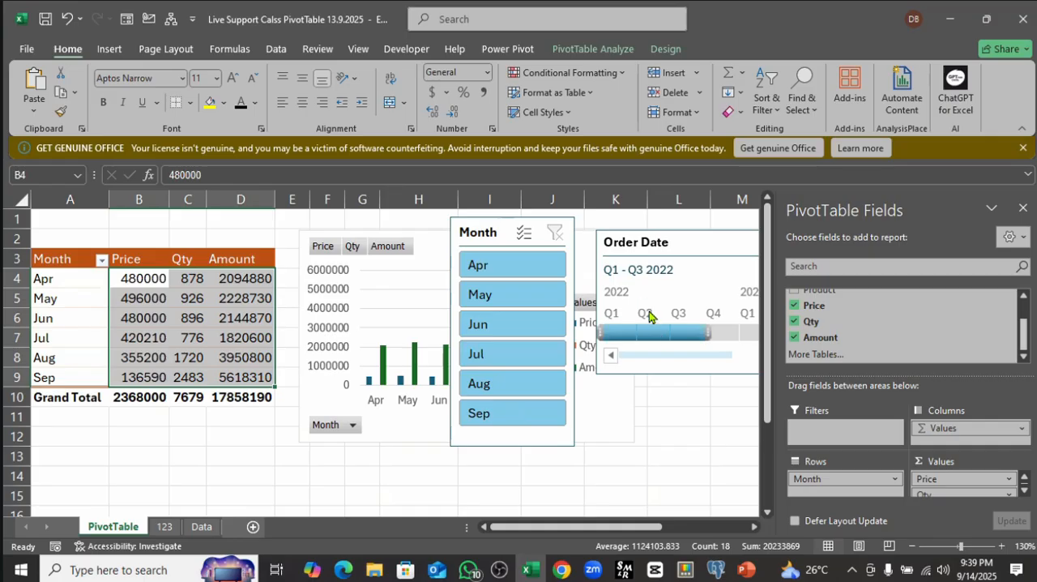
left_click(202, 527)
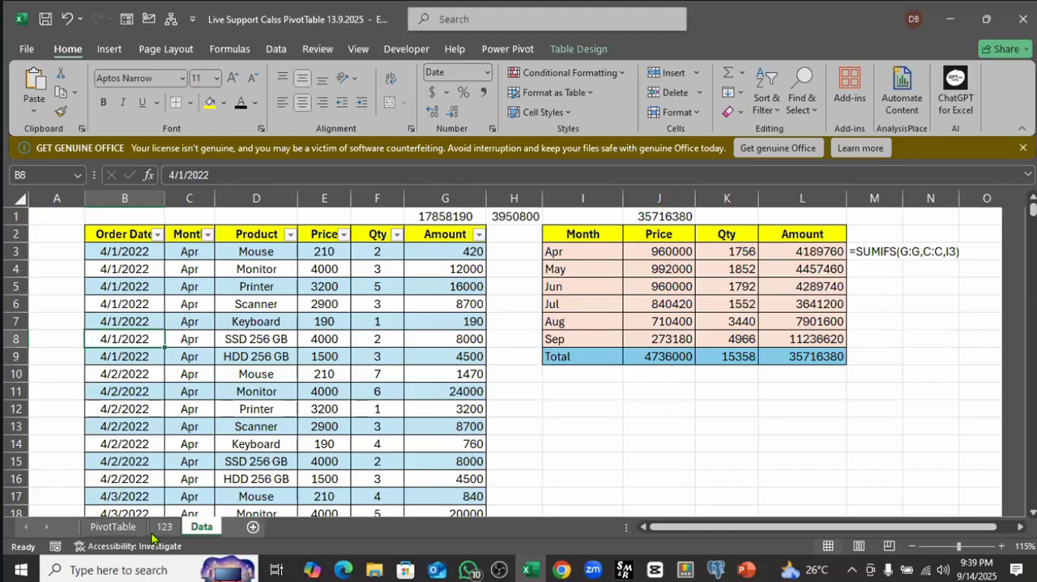
left_click(113, 526)
Step: Examine the filtered Price, Qty and Amount values in B4:D9, including each cell of the Apr row
left_click_drag(158, 275, 229, 377)
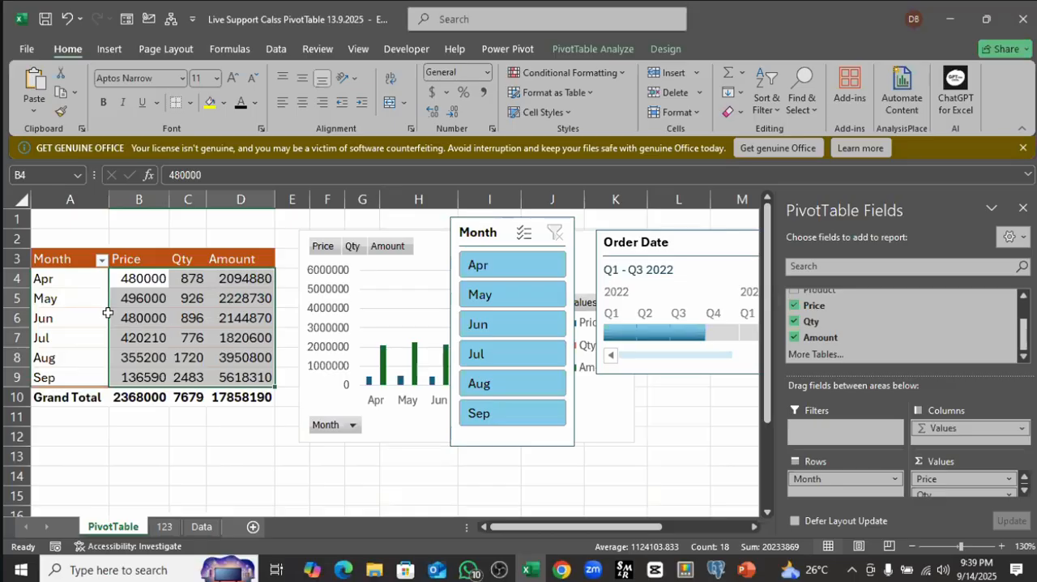
left_click_drag(141, 281, 241, 368)
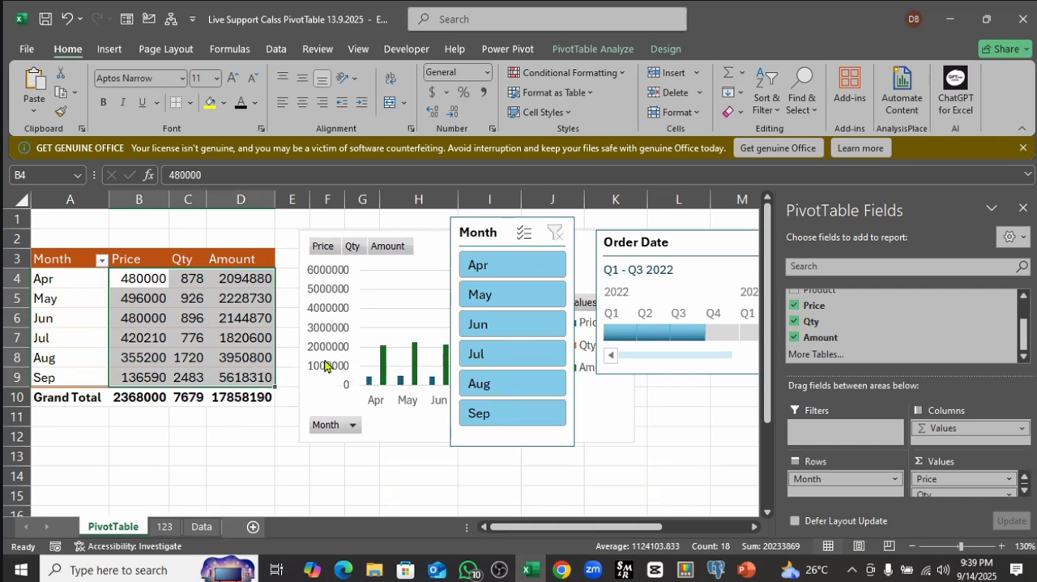
left_click(138, 284)
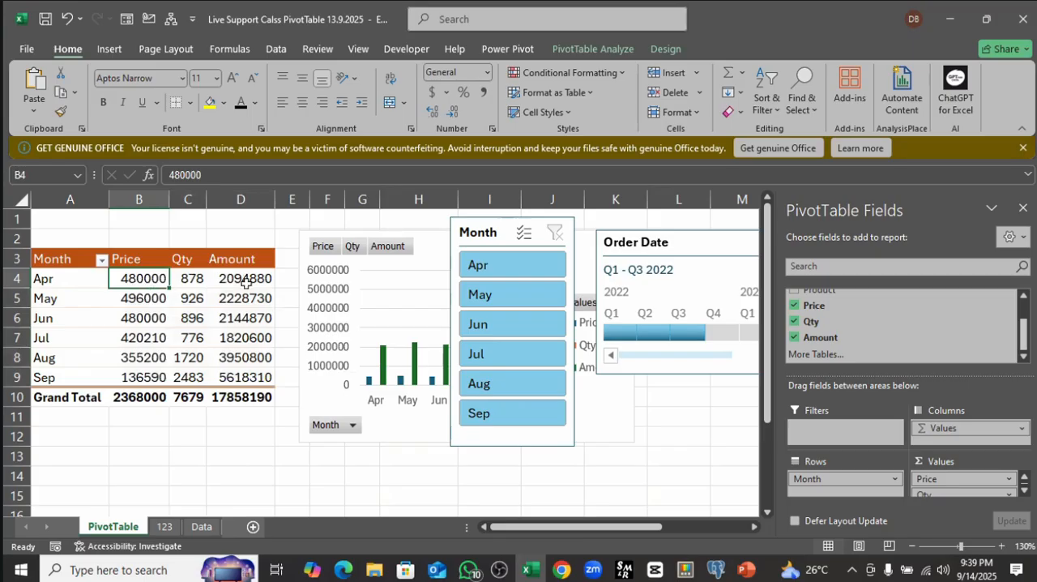
left_click(63, 283)
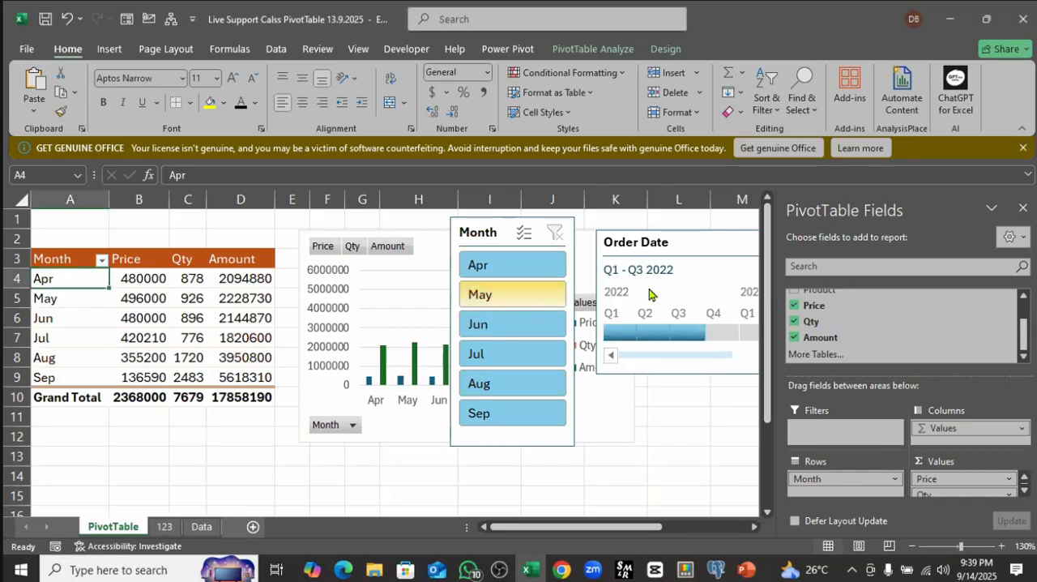
left_click(146, 279)
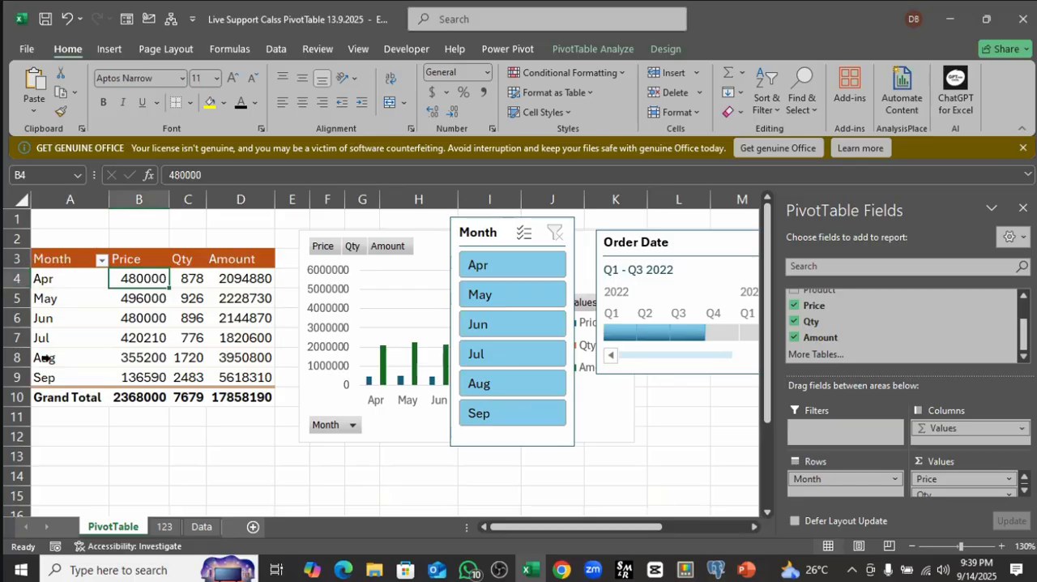
left_click(194, 279)
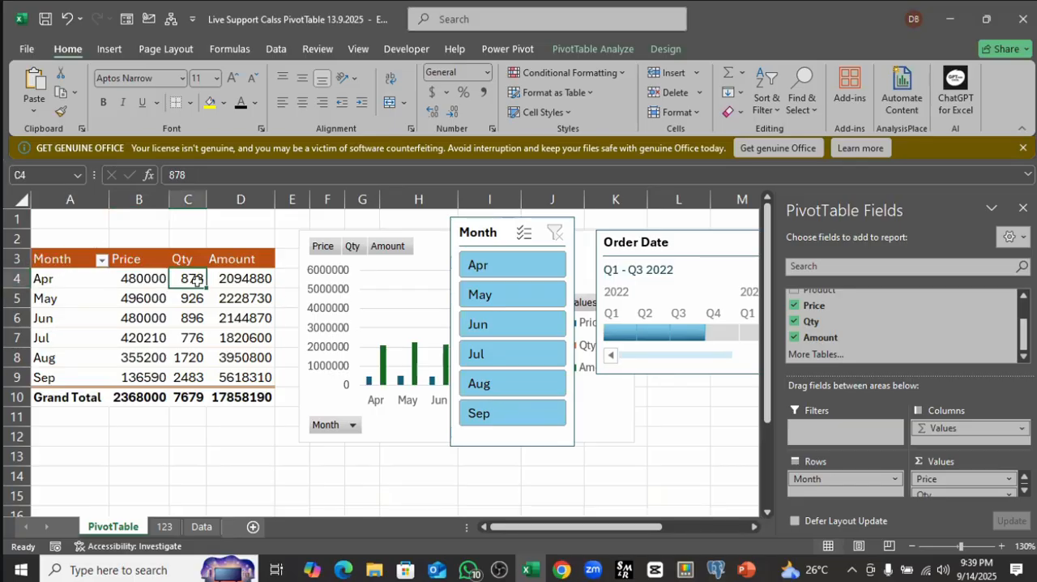
left_click(236, 278)
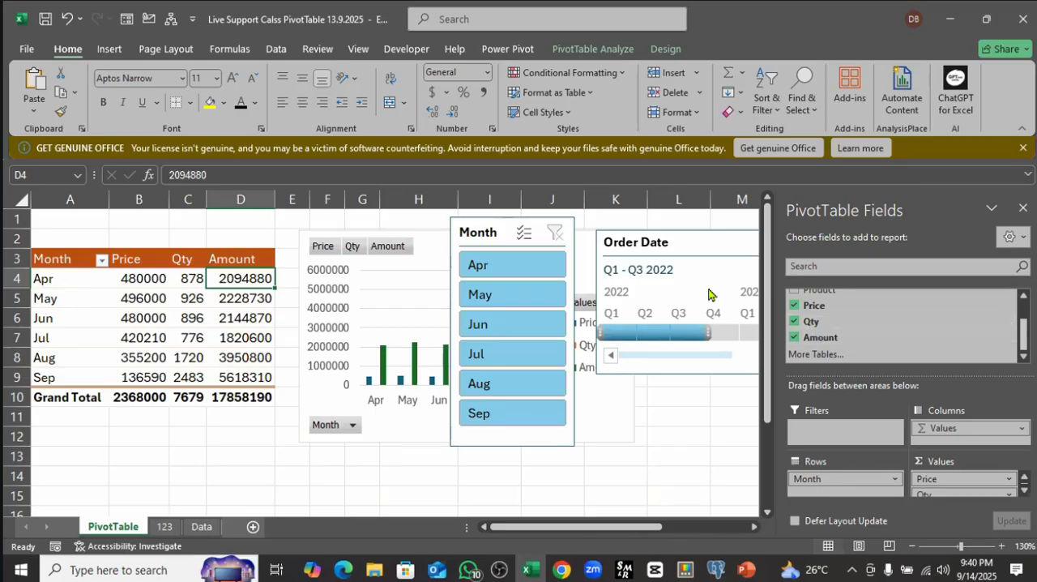
Step: Drop the Order Date timeline over the PivotTable and delete it from the sheet
left_click_drag(707, 247, 274, 310)
left_click(275, 310)
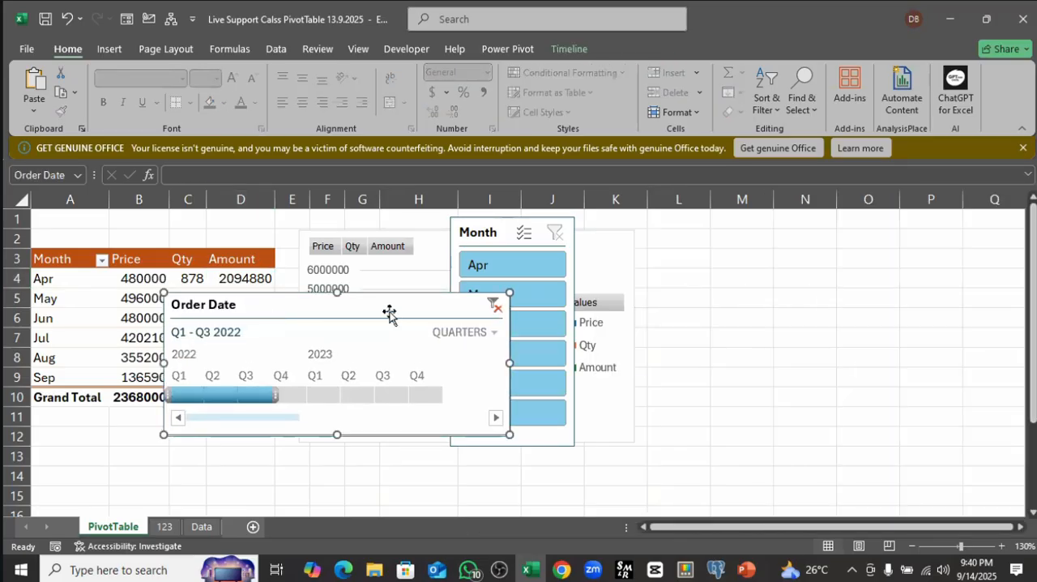
key("Delete")
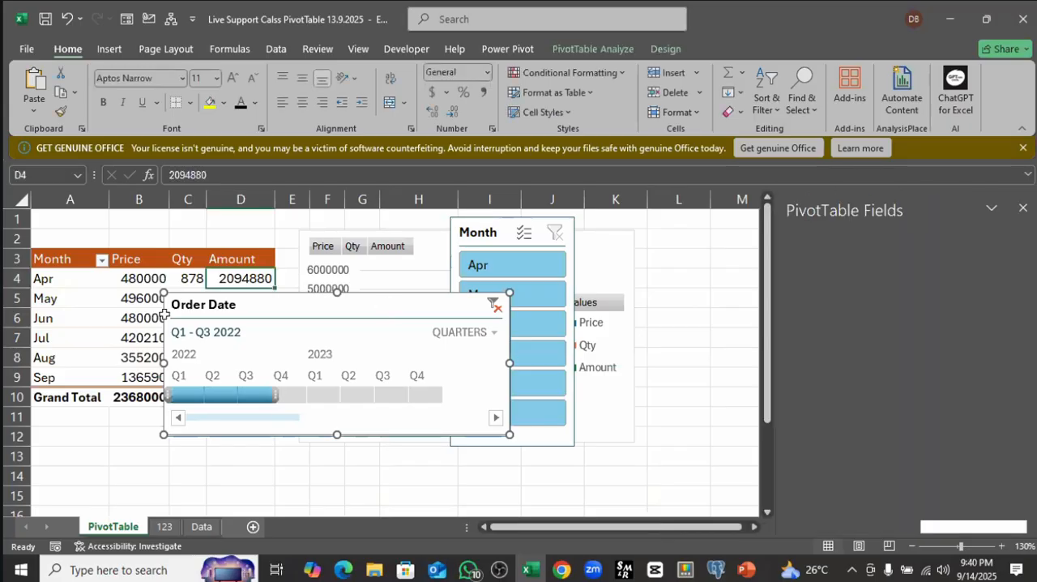
Step: Insert an Order Date timeline for the PivotTable and place it over the Month slicer, clear of the PivotTable
left_click(180, 314)
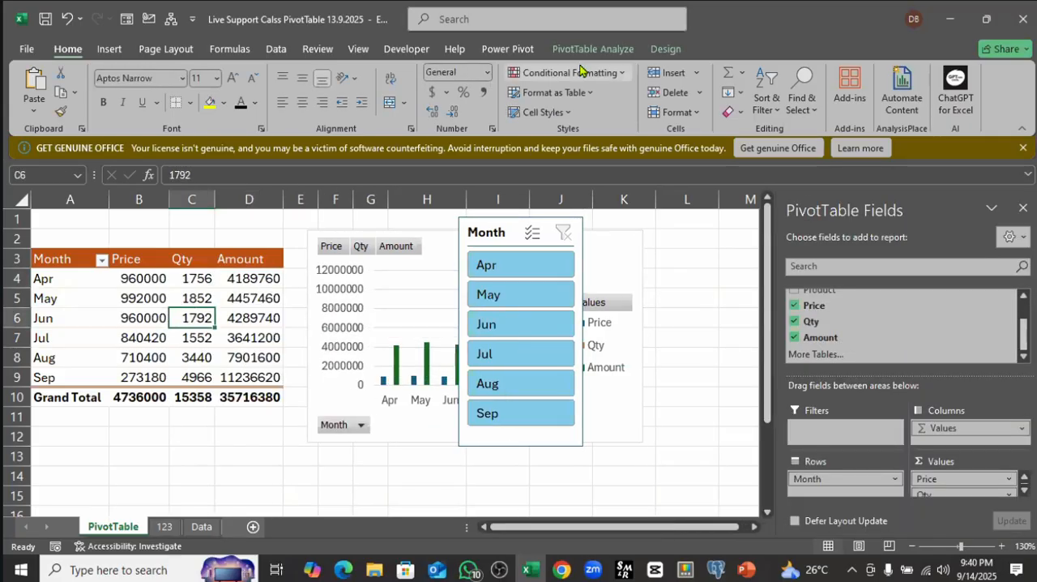
left_click(136, 297)
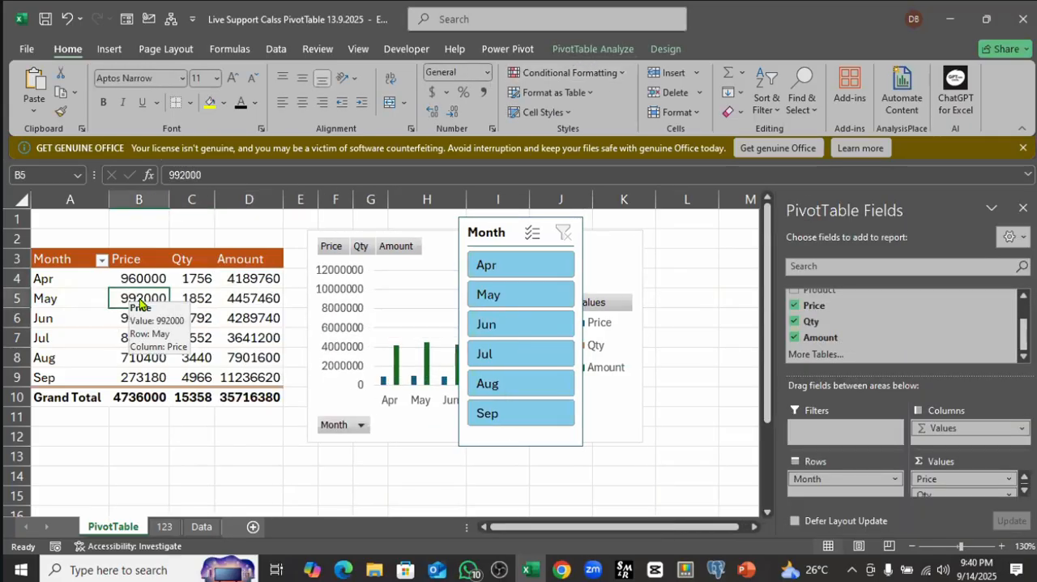
left_click(602, 51)
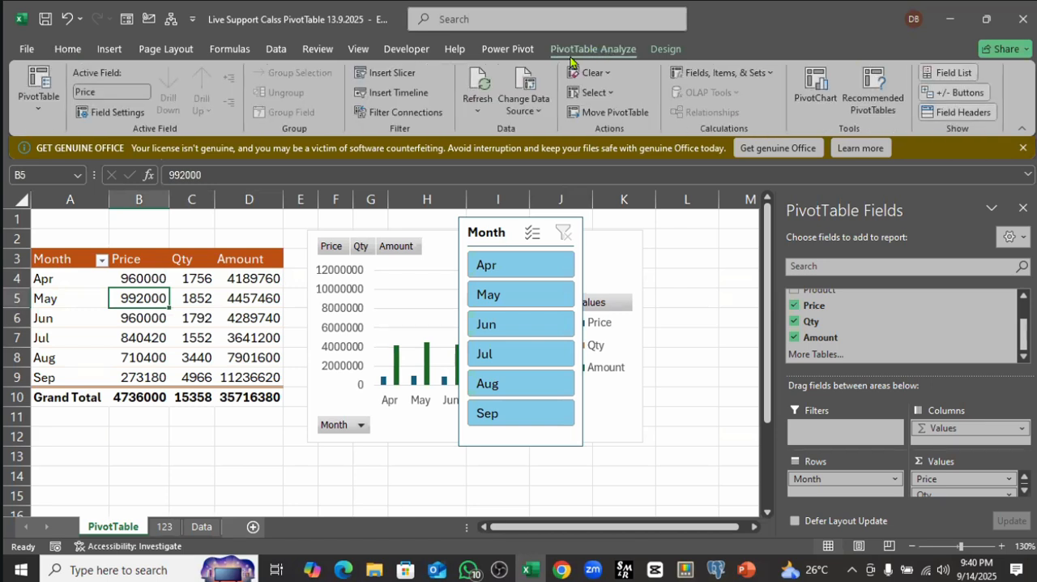
left_click(387, 93)
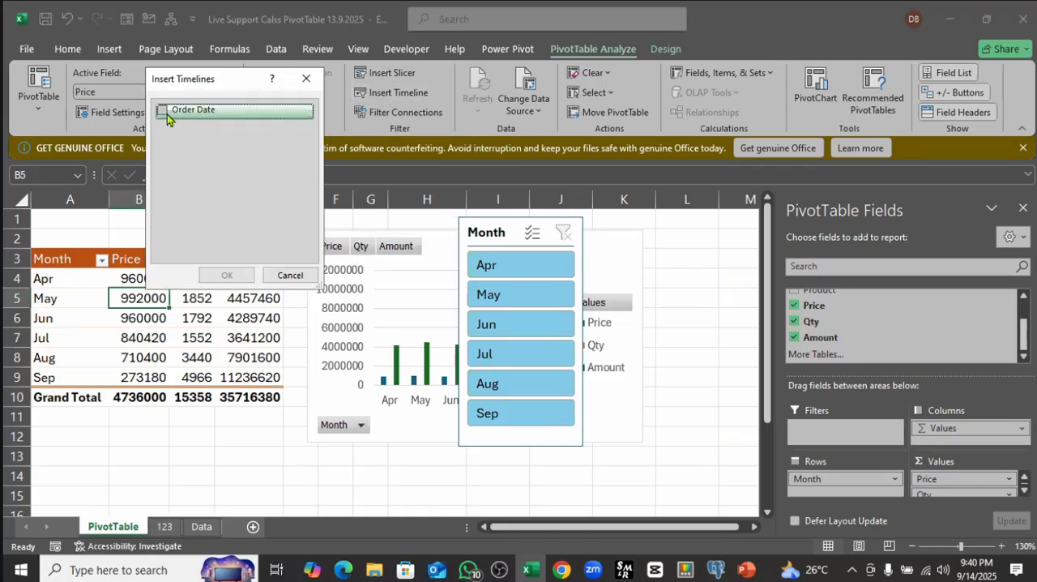
left_click(163, 111)
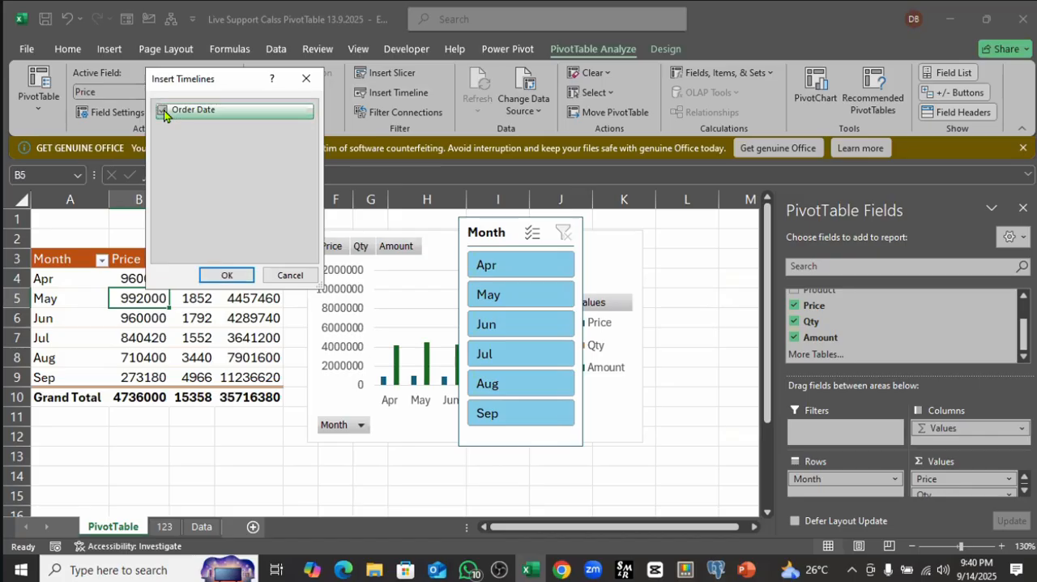
left_click(228, 276)
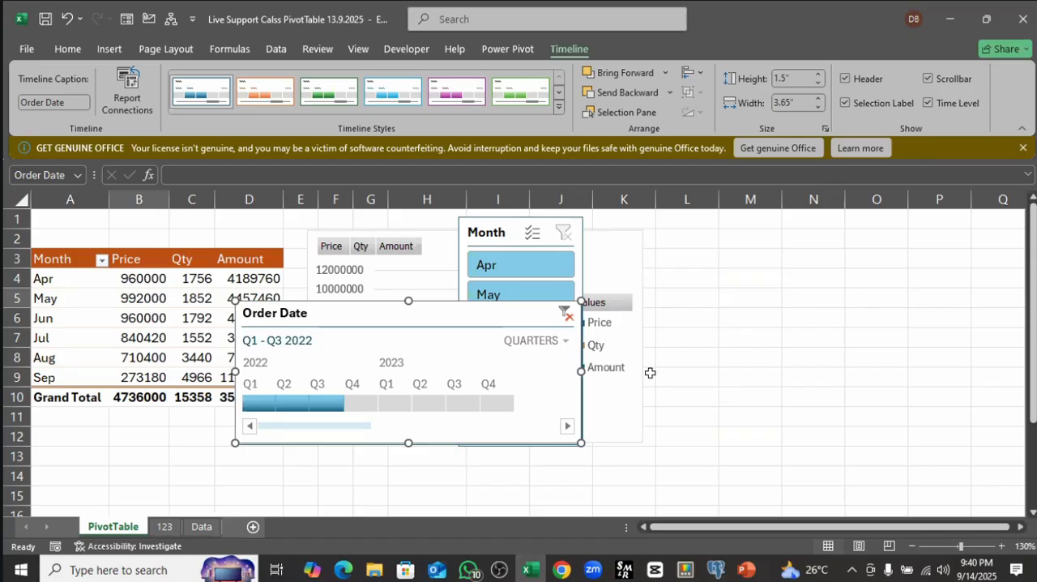
left_click_drag(463, 314, 679, 303)
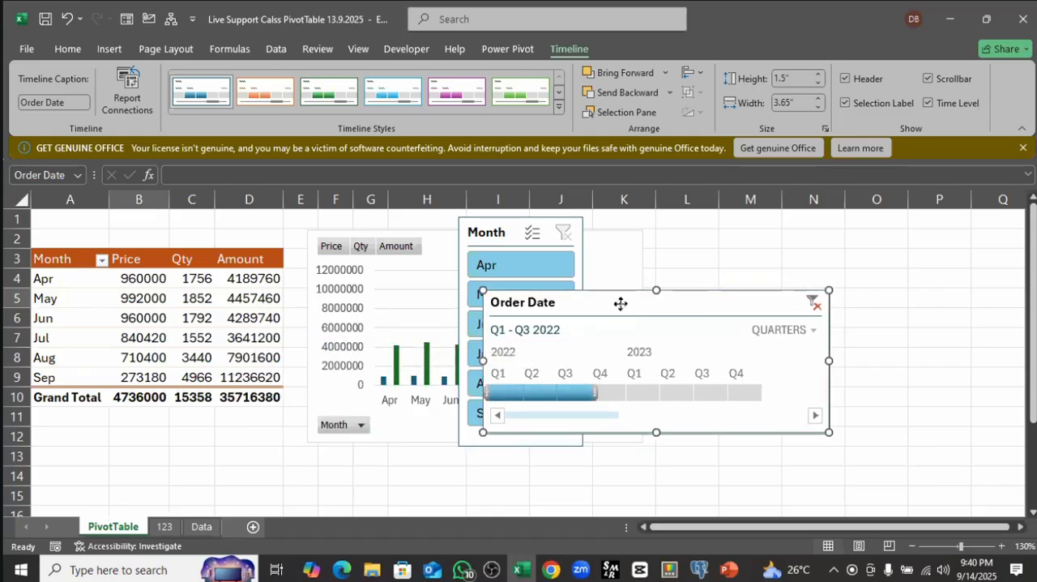
left_click_drag(621, 301, 589, 249)
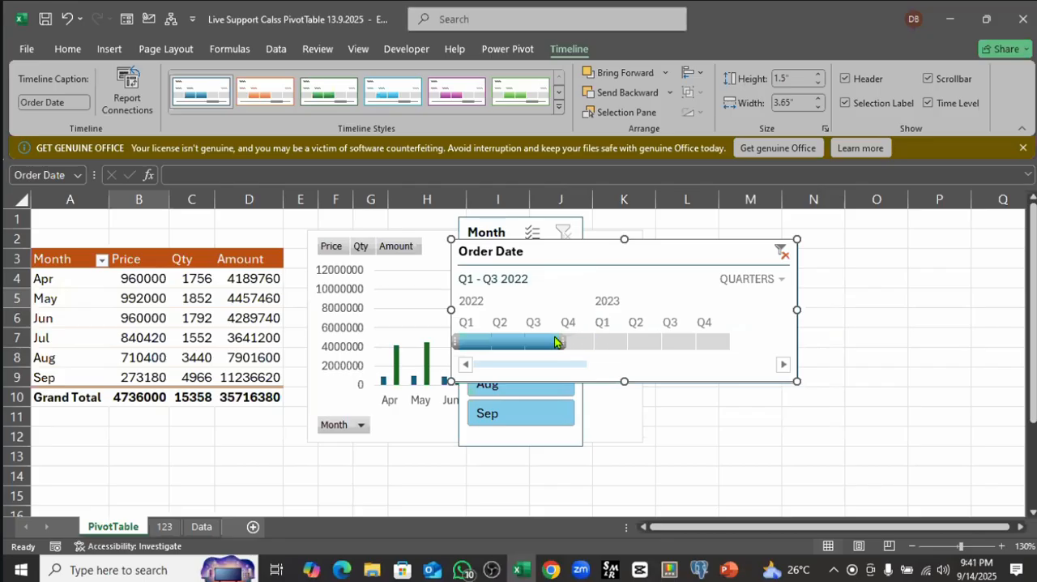
Step: Switch the Order Date timeline to months and filter the PivotTable to Feb 2022, followed by Jun 2022
left_click(782, 281)
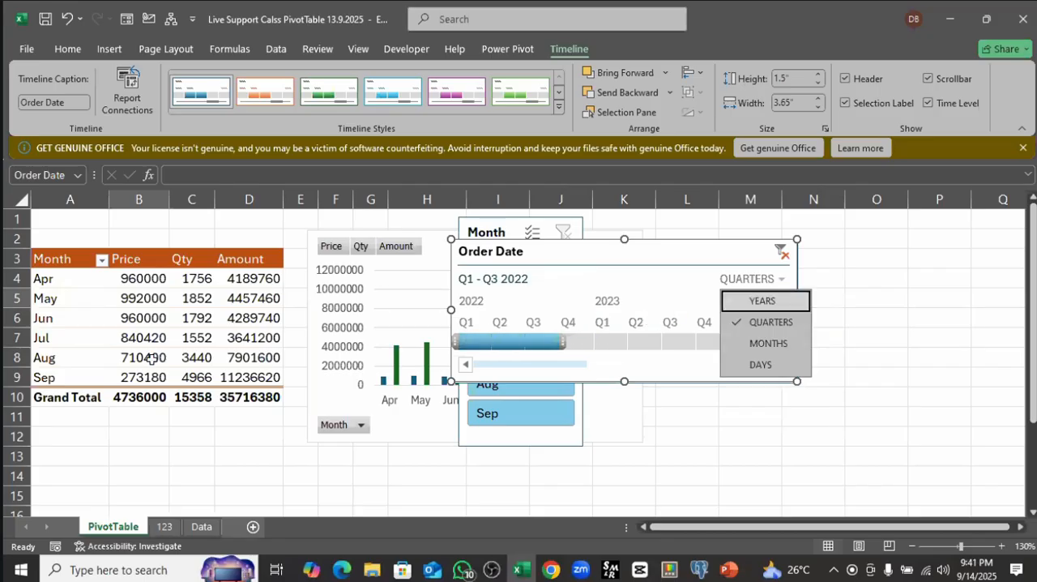
left_click(768, 344)
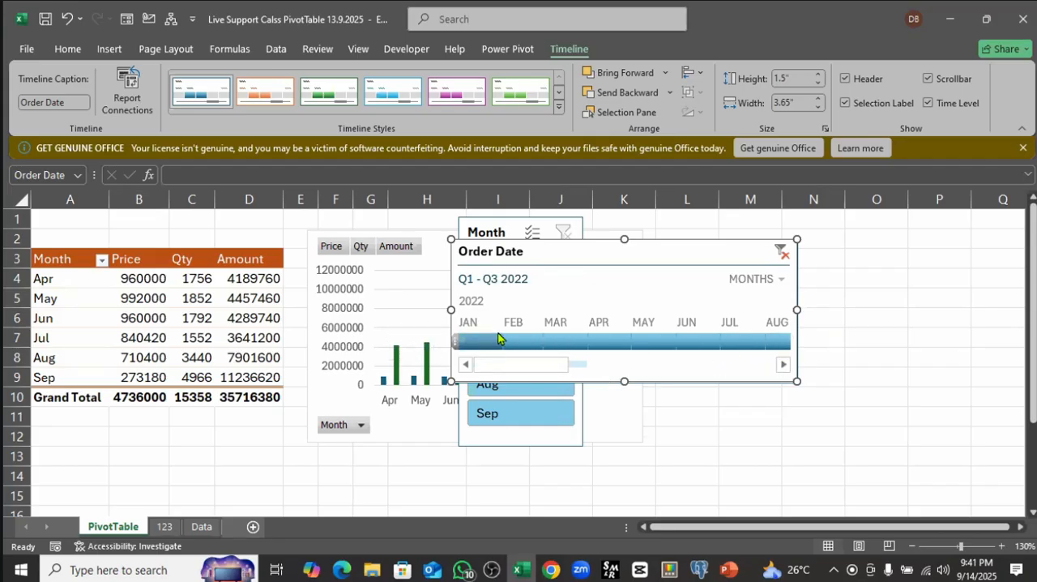
left_click(522, 335)
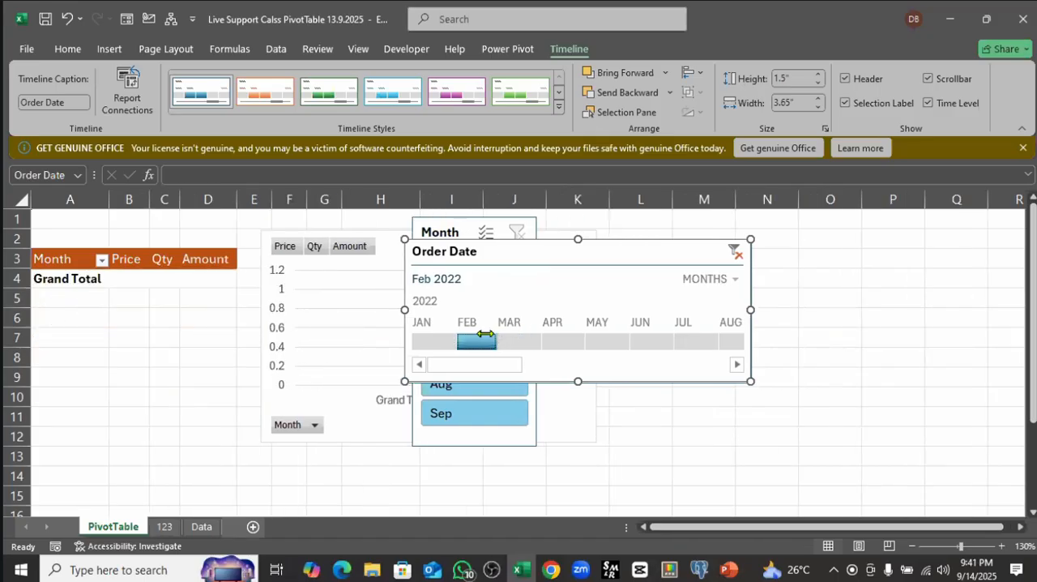
left_click(639, 339)
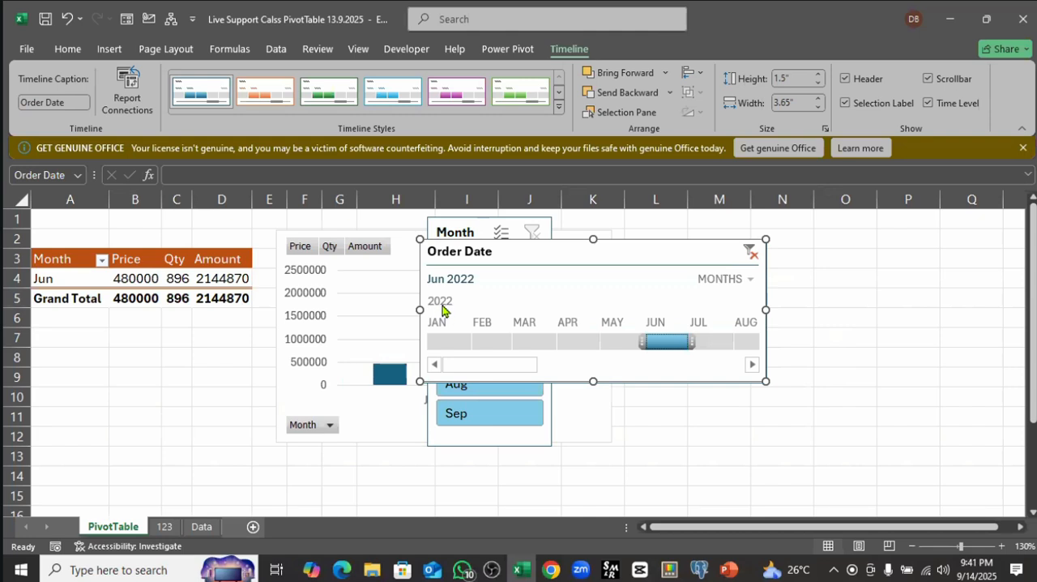
Step: Switch the Order Date timeline to days and filter the PivotTable to Jun 1, 2022
left_click(749, 282)
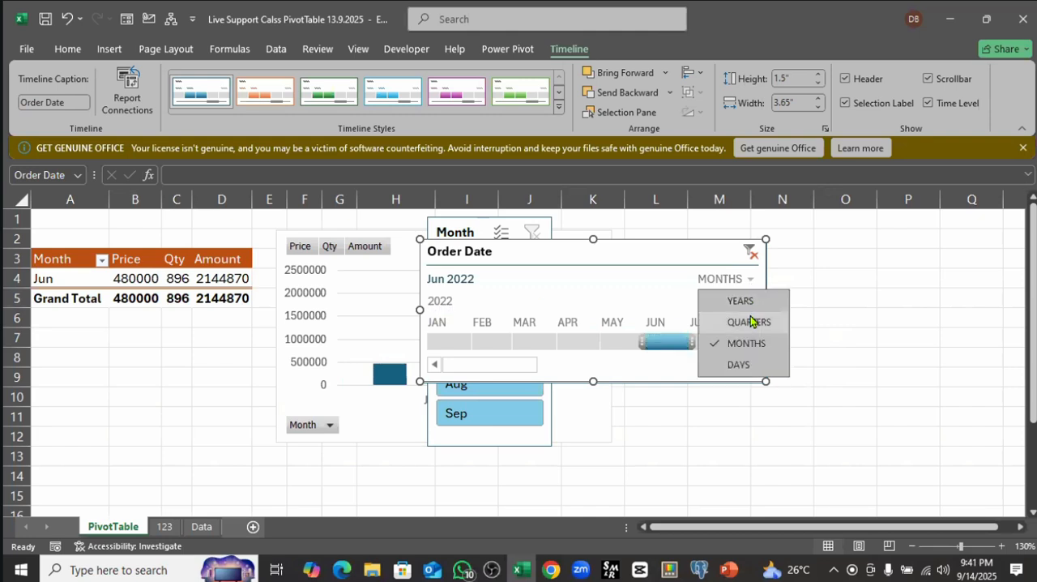
left_click(741, 365)
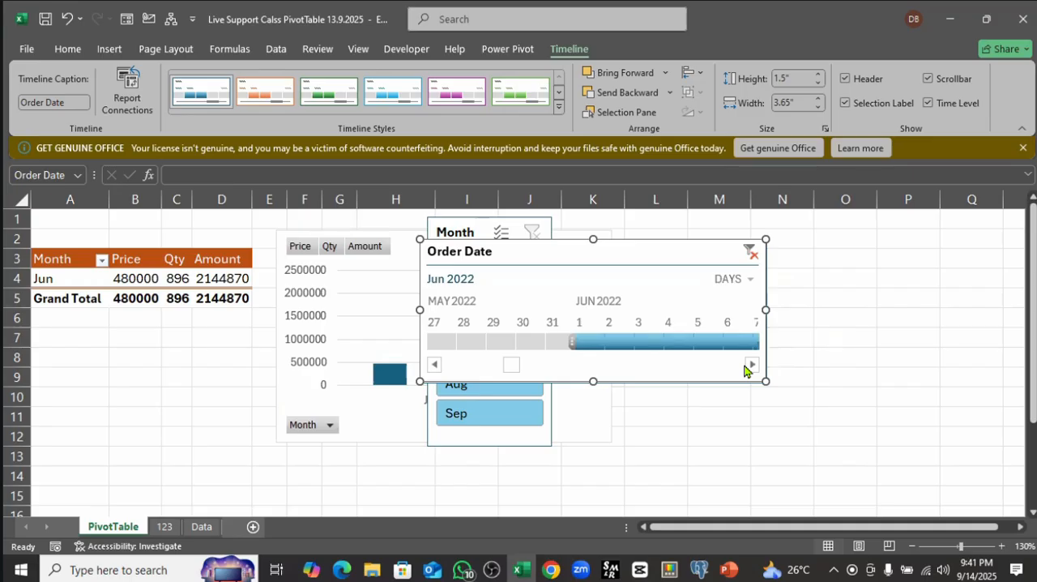
left_click(583, 342)
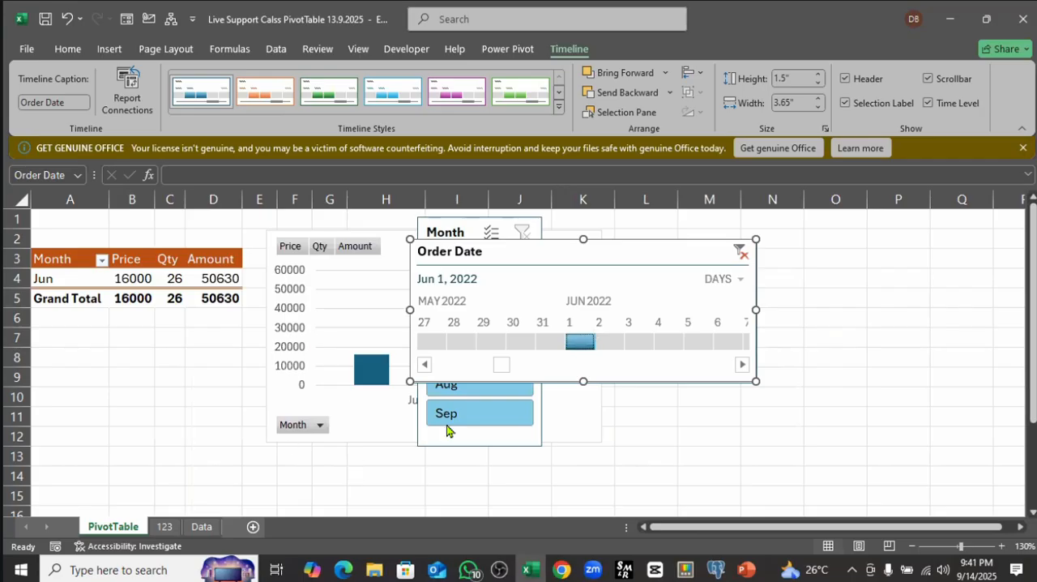
Step: Reposition the Order Date timeline over the Month slicer and extend its selected period to Jun 1 - 5 2022
left_click_drag(564, 245, 705, 268)
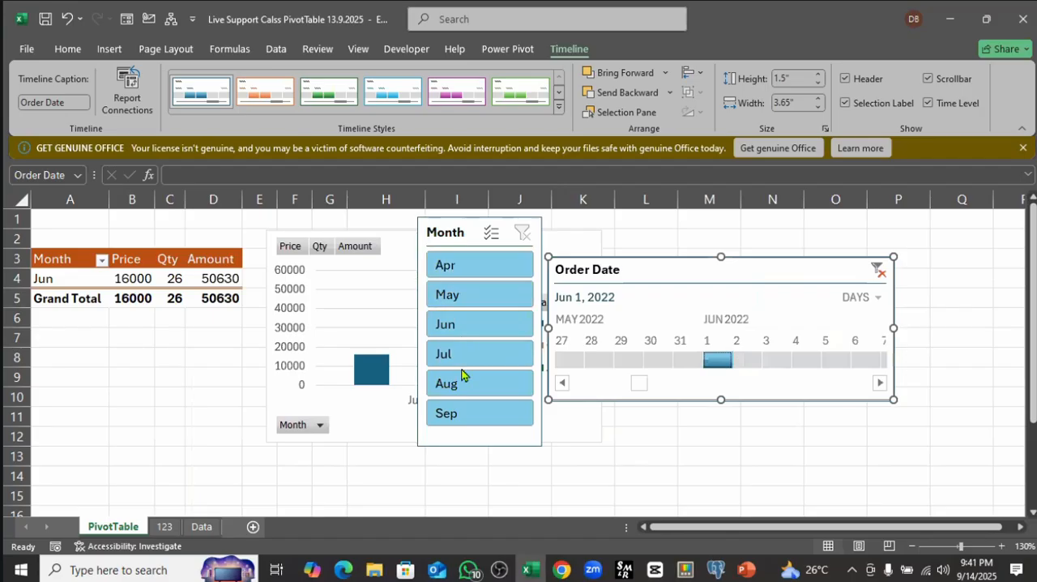
left_click_drag(660, 270, 510, 308)
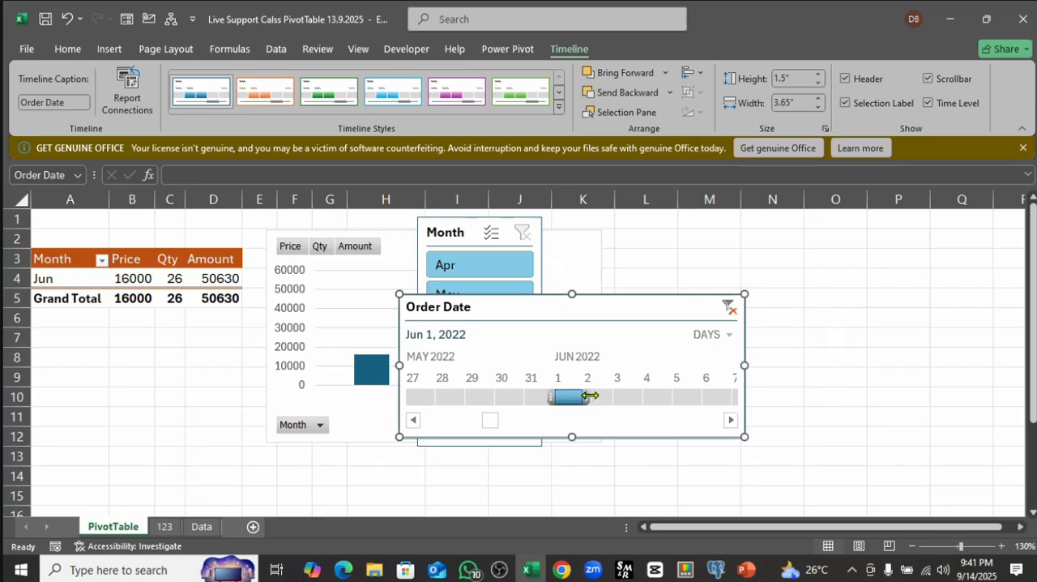
left_click_drag(588, 397, 618, 397)
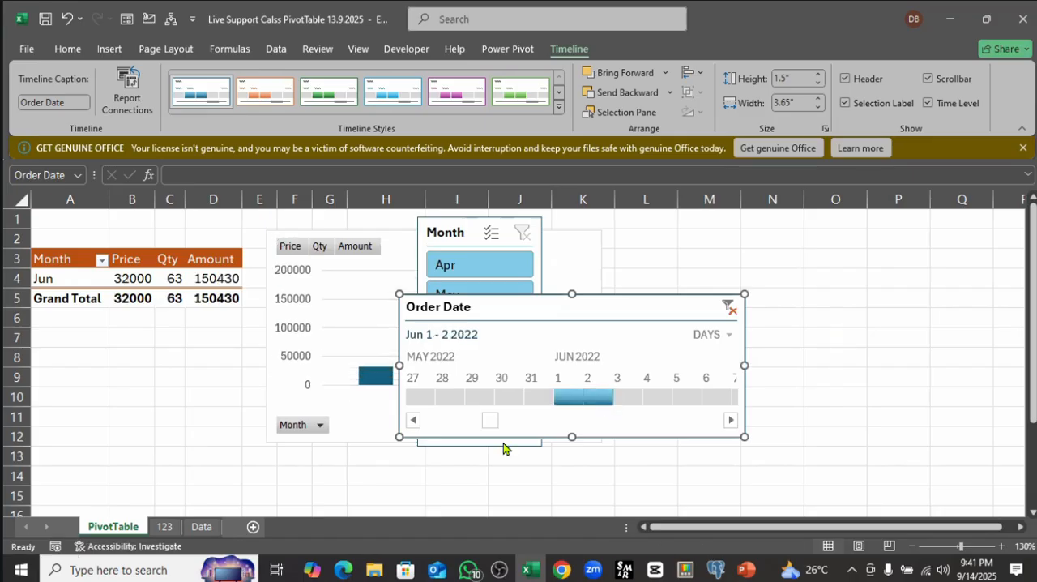
left_click_drag(614, 395, 690, 400)
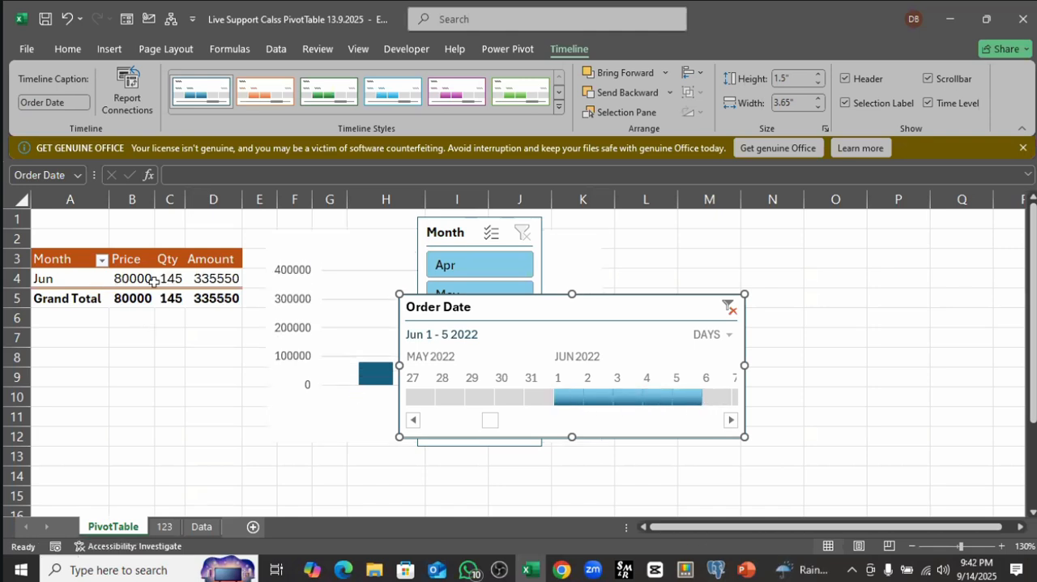
Step: Move the Order Date timeline over the PivotChart and clear its date filter to include all periods
left_click_drag(626, 301, 771, 226)
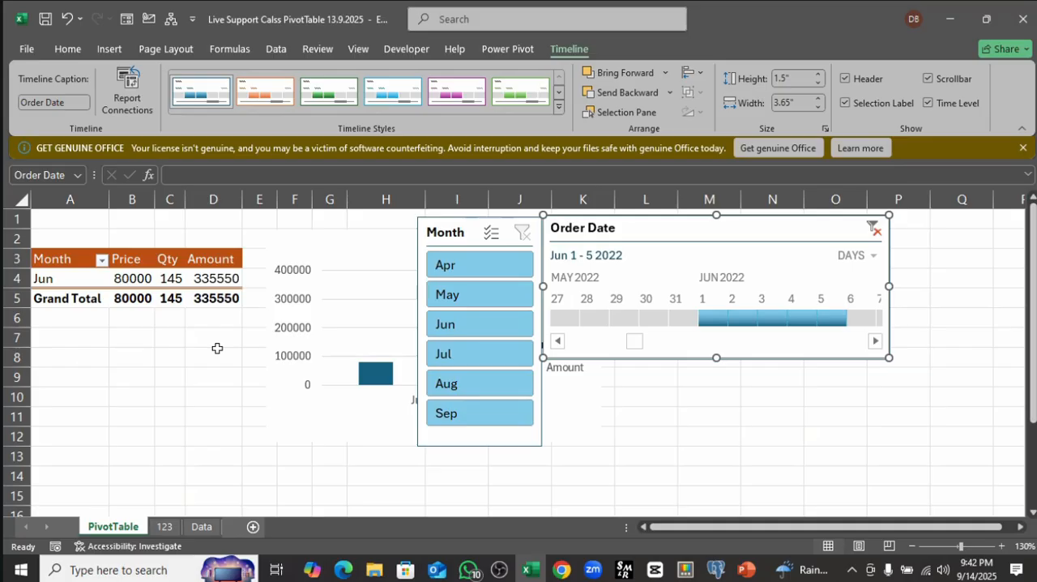
left_click(144, 350)
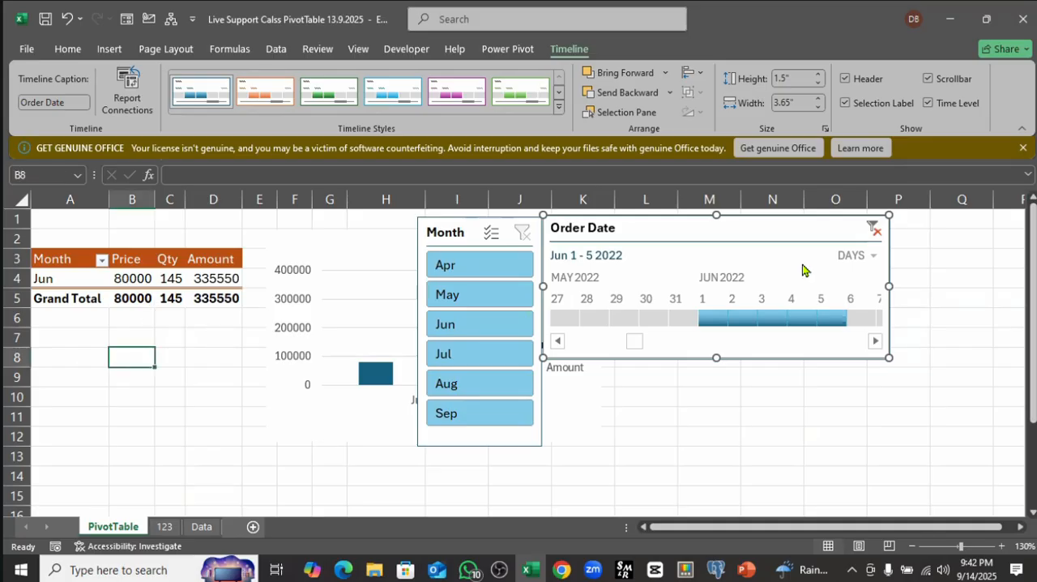
left_click_drag(802, 270, 608, 282)
left_click(683, 244)
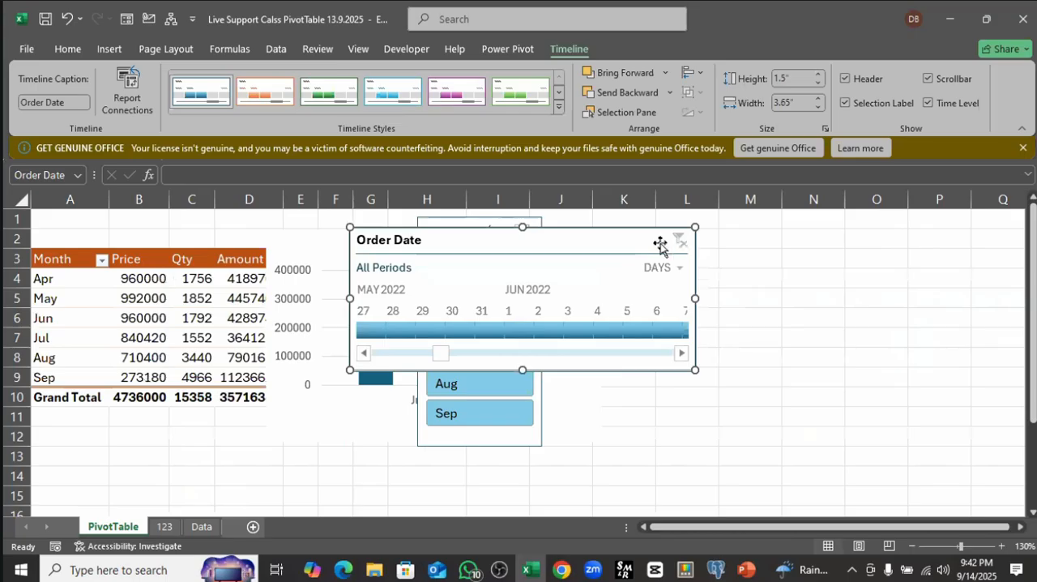
Step: Place the Order Date timeline beside the Month slicer and move the PivotChart up against the PivotTable's Amount column
left_click_drag(464, 248, 678, 264)
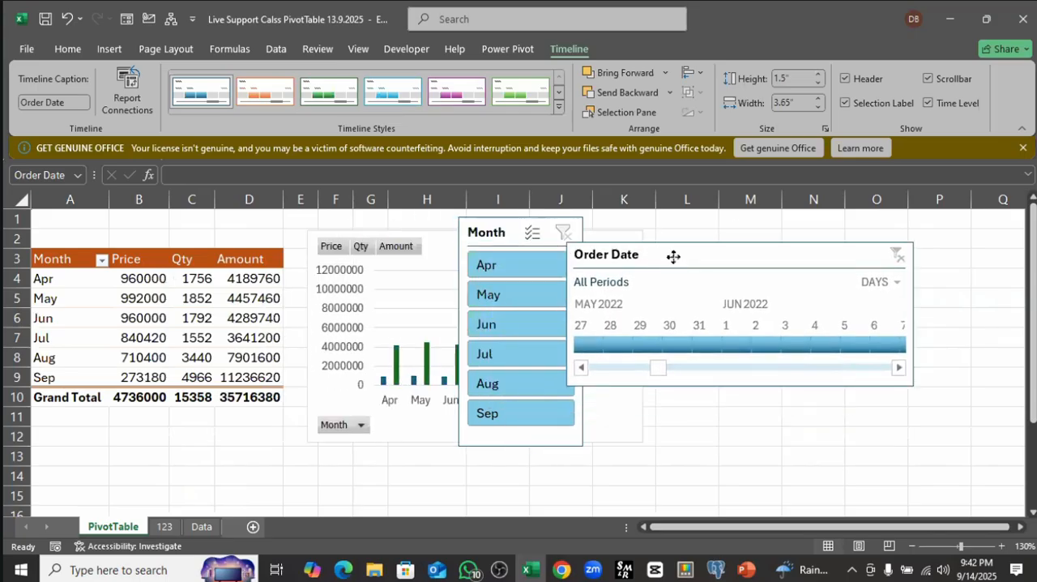
left_click_drag(441, 243, 413, 230)
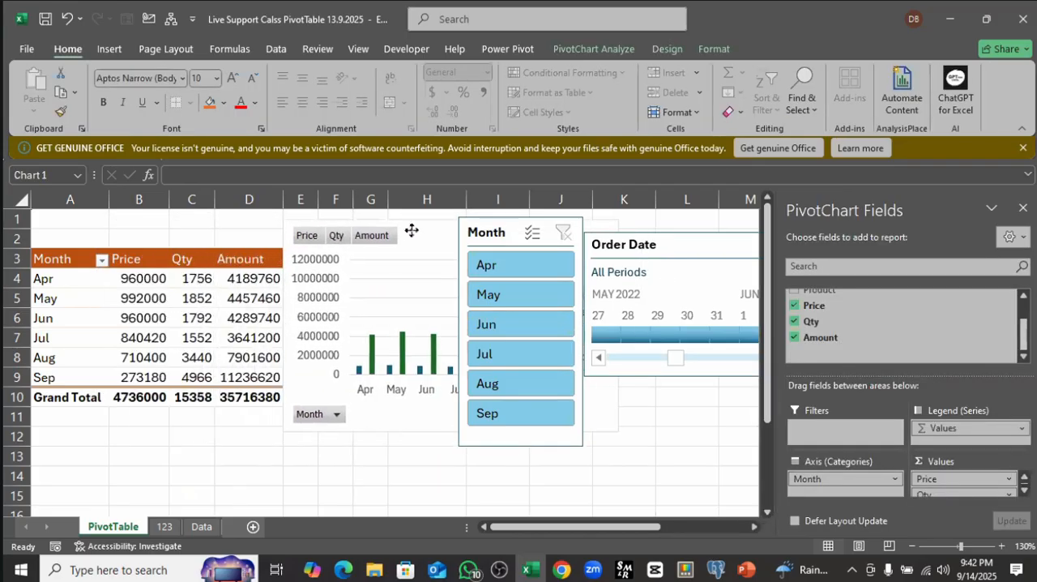
left_click(127, 314)
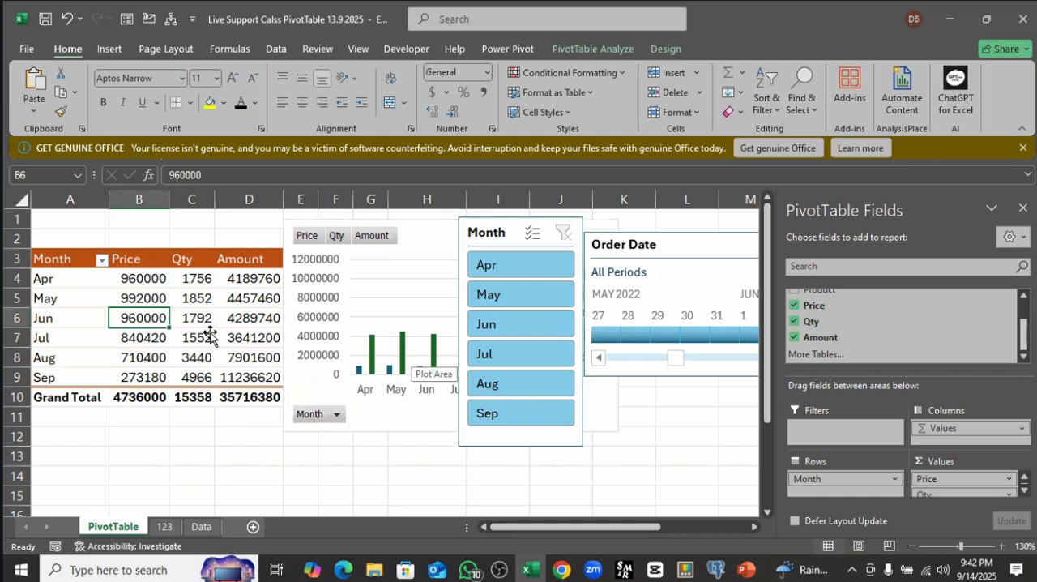
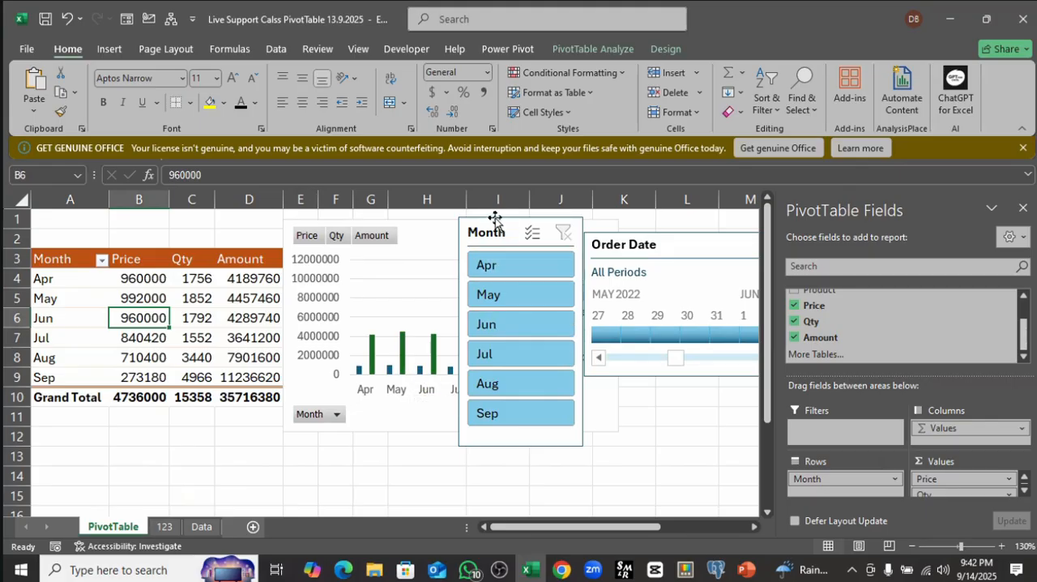
Step: Move the Month slicer and the PivotChart down, clear of the space beside the PivotTable
left_click_drag(512, 237, 383, 298)
left_click(383, 297)
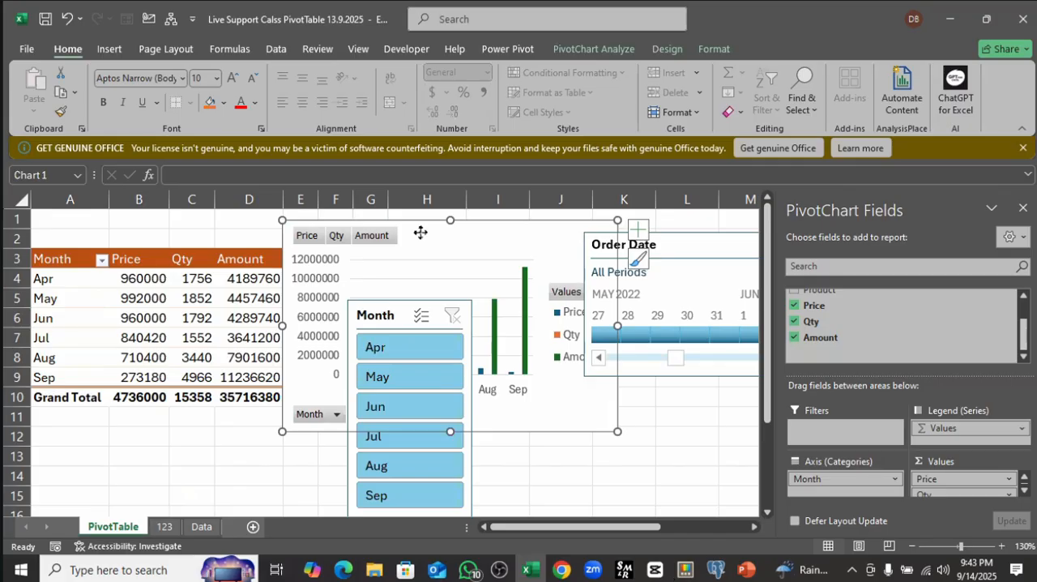
left_click_drag(421, 233, 469, 416)
Step: Change the PivotTable's Price value field to be summarized by Count
left_click(156, 278)
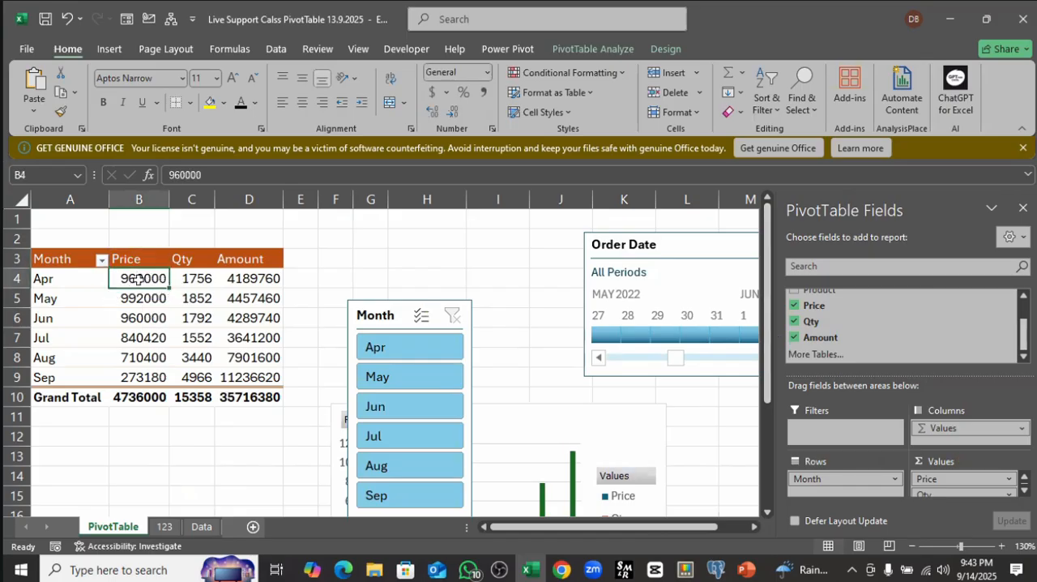
left_click_drag(136, 278, 142, 378)
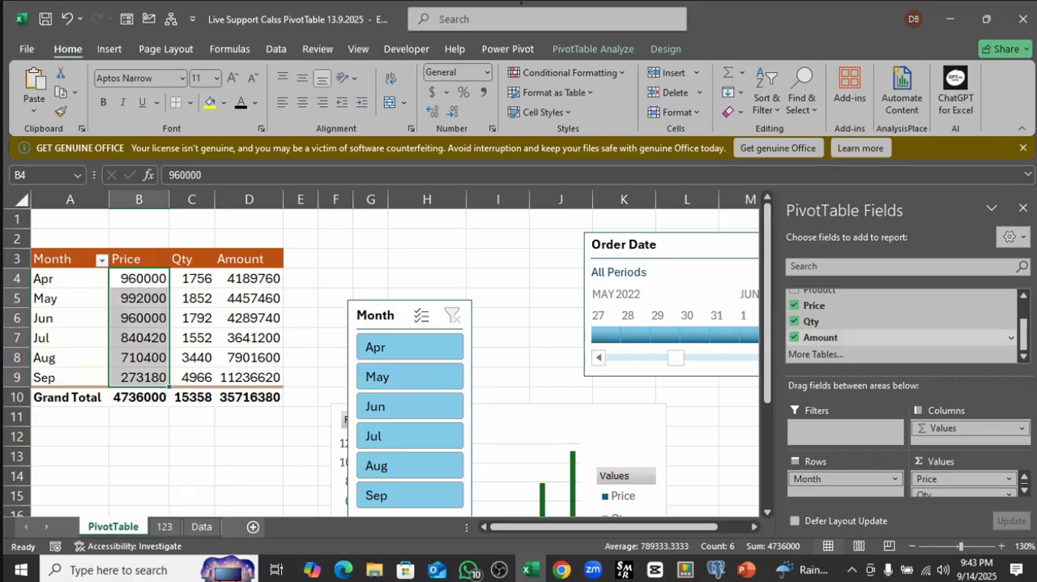
left_click(1025, 493)
left_click(1026, 494)
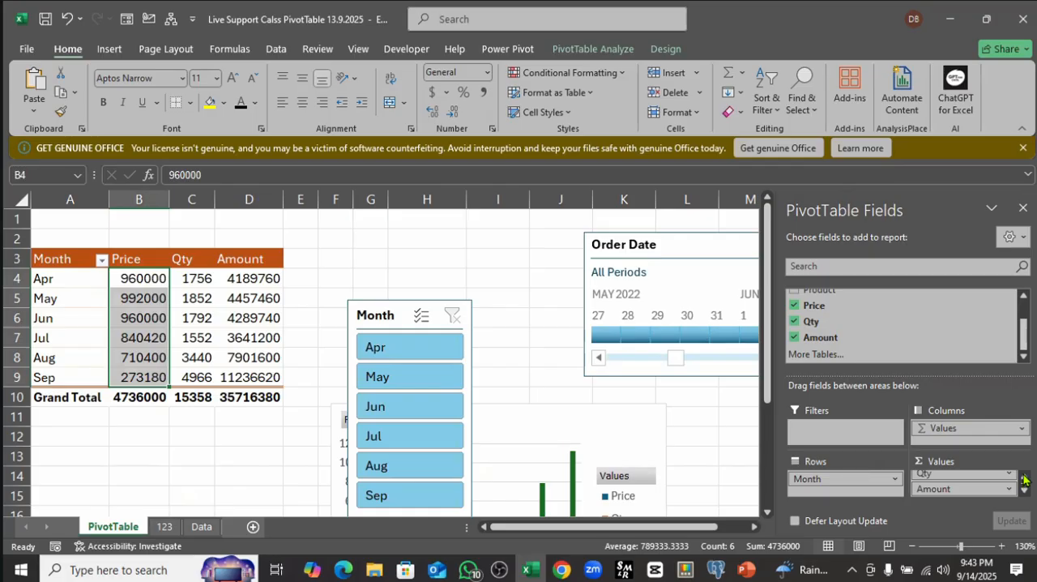
left_click(1025, 478)
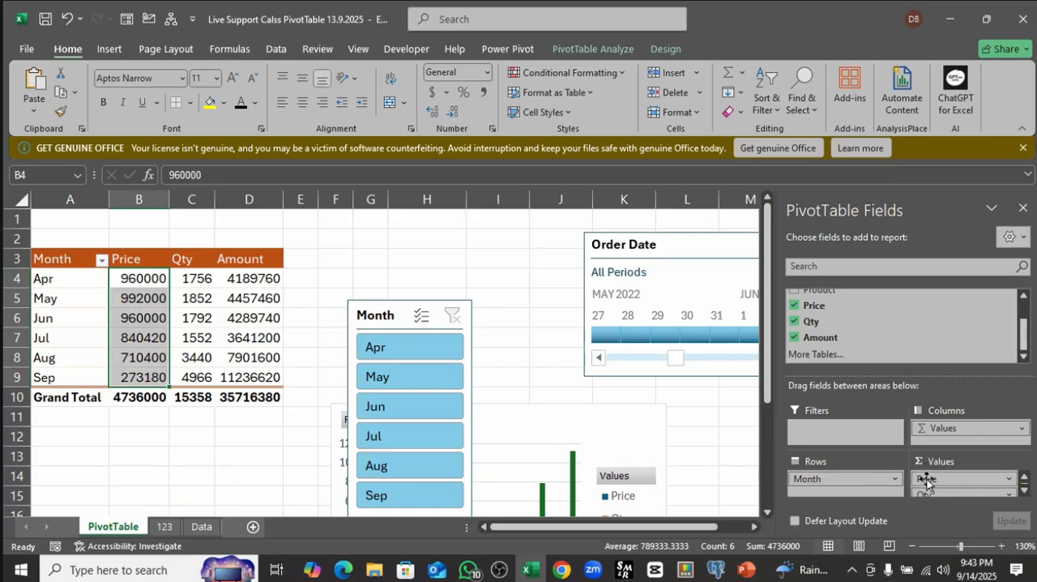
left_click(1009, 479)
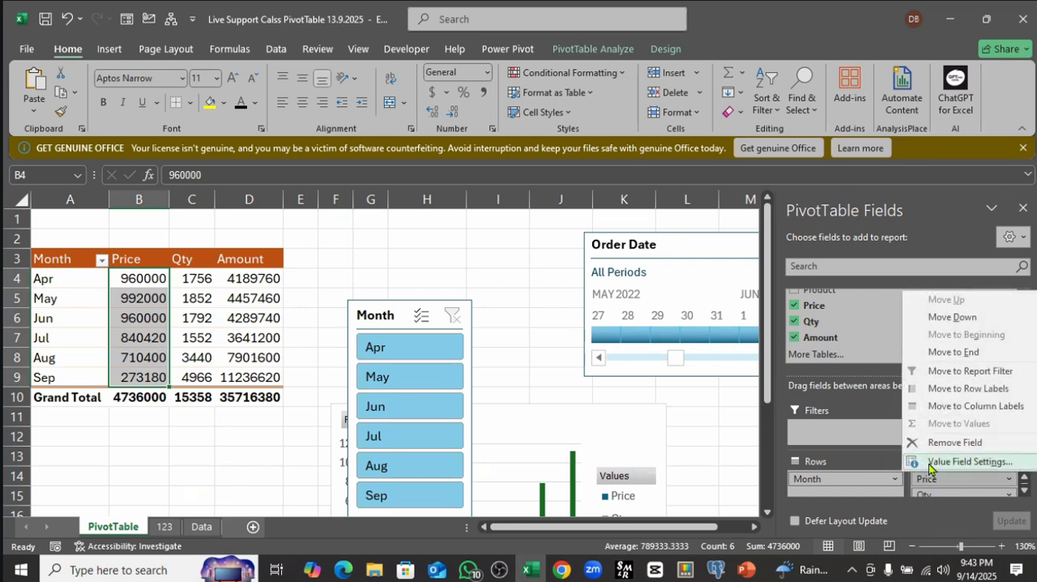
left_click(981, 462)
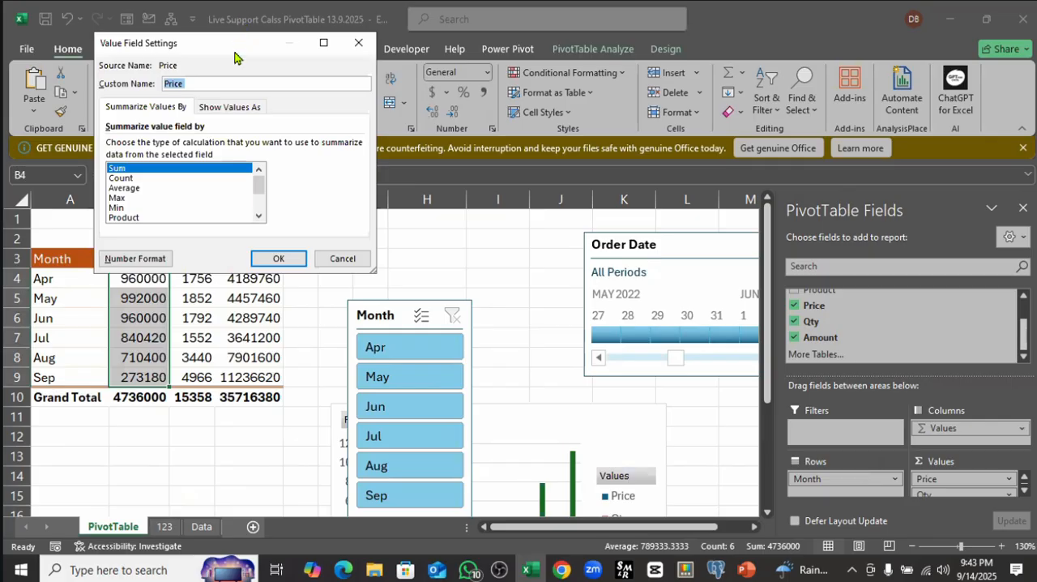
left_click_drag(244, 55, 429, 43)
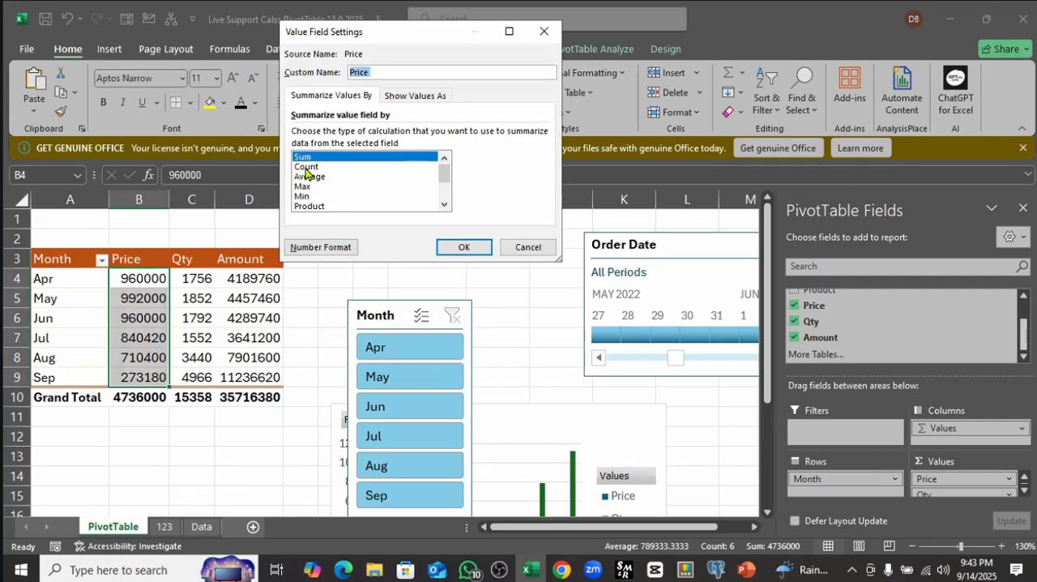
left_click(308, 166)
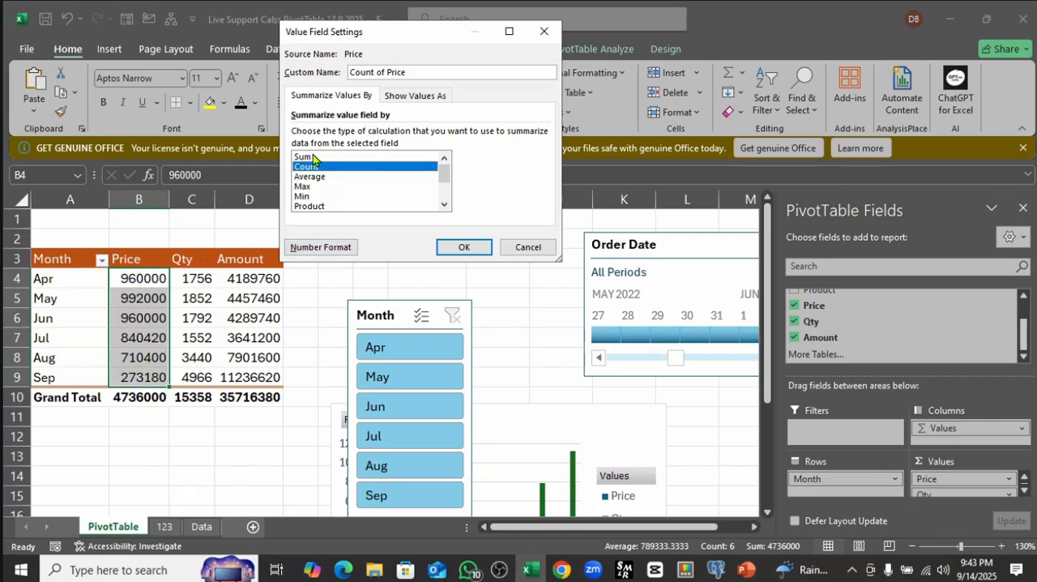
left_click(463, 248)
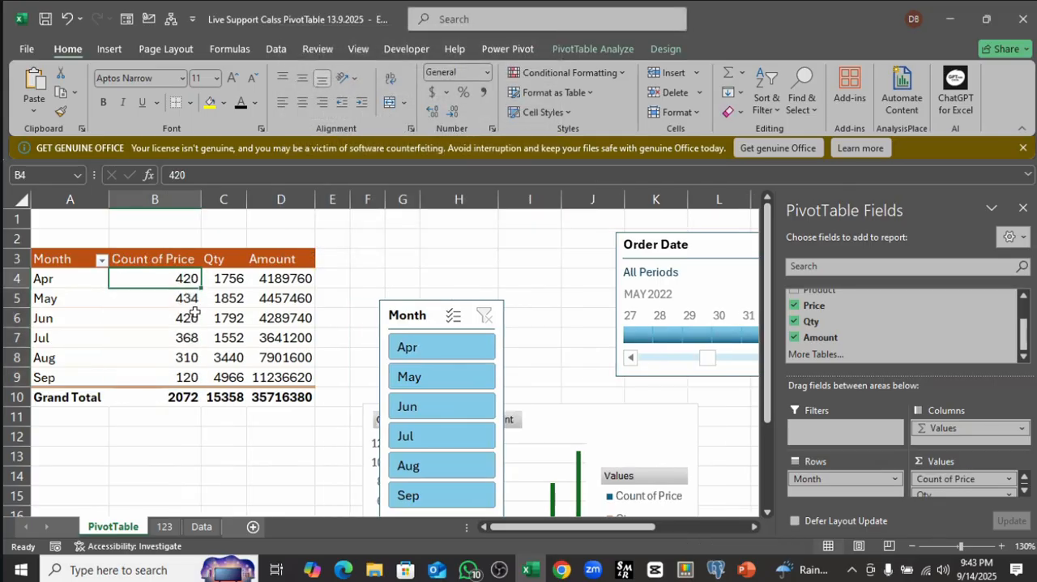
Step: Check the Apr row of the PivotTable and change the Qty value field to be summarized by Count
left_click(53, 278)
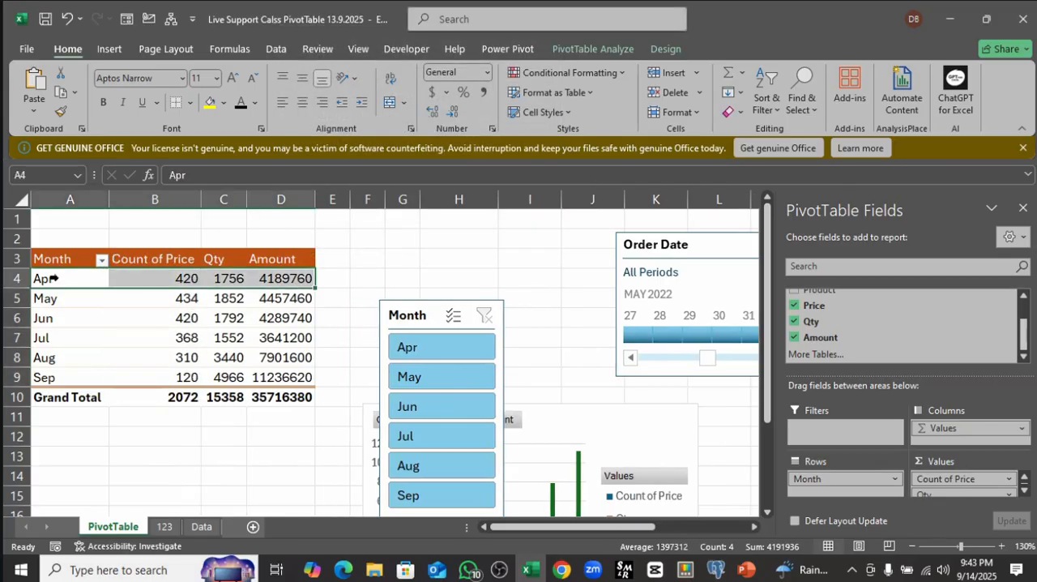
left_click(188, 278)
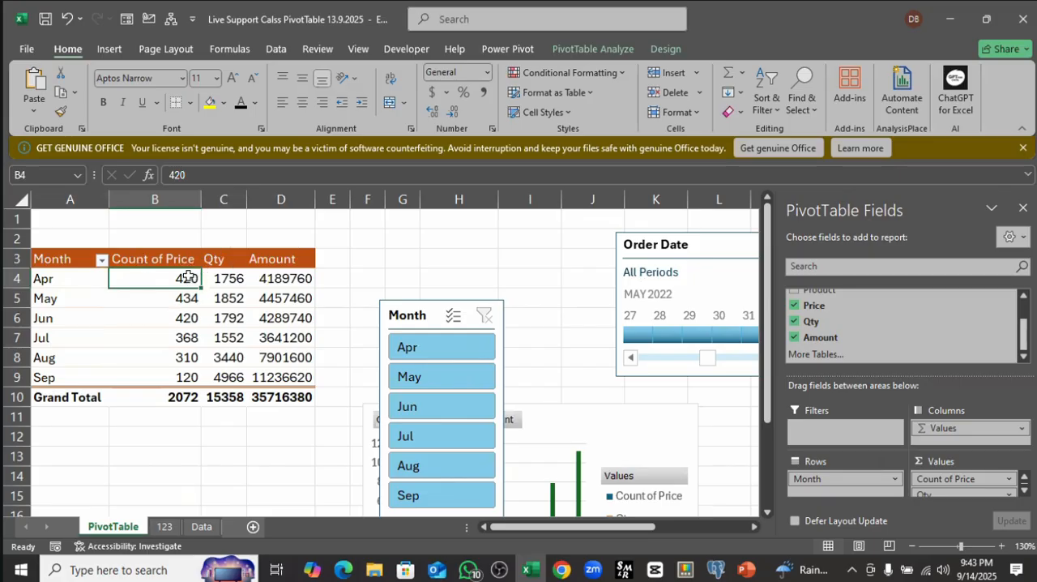
left_click(233, 279)
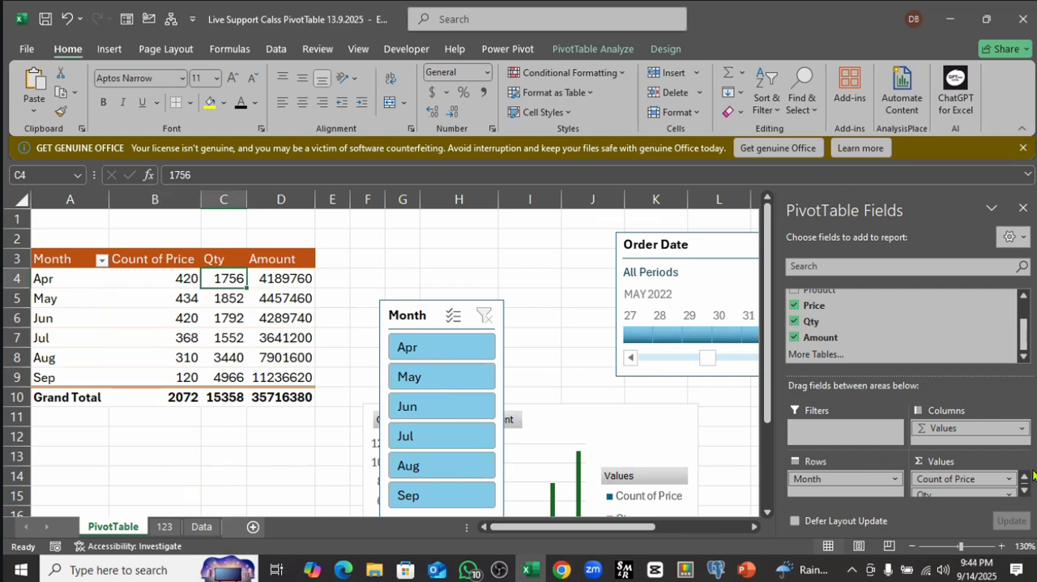
left_click(1025, 495)
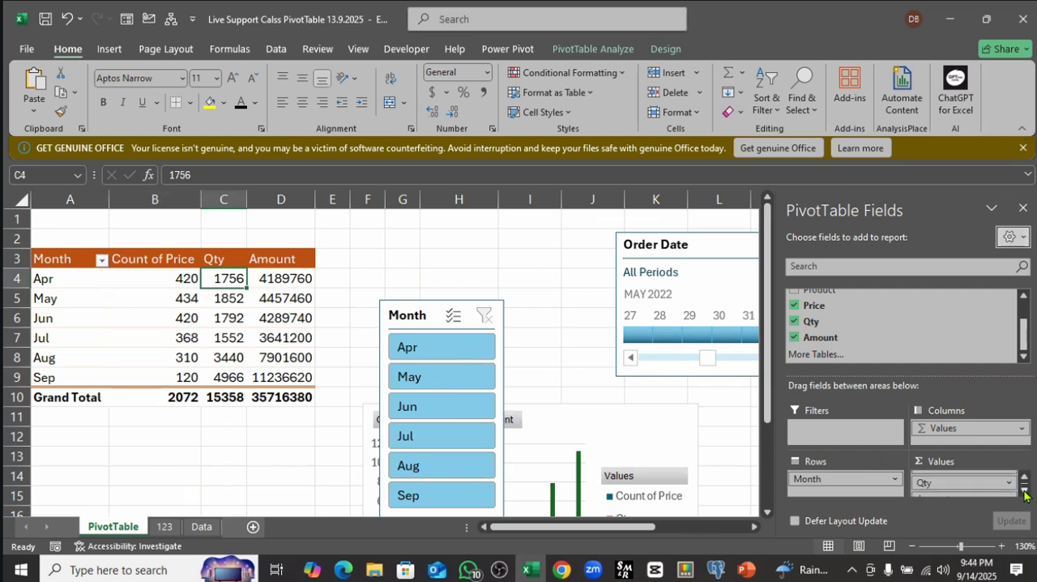
left_click(1025, 495)
left_click(1012, 484)
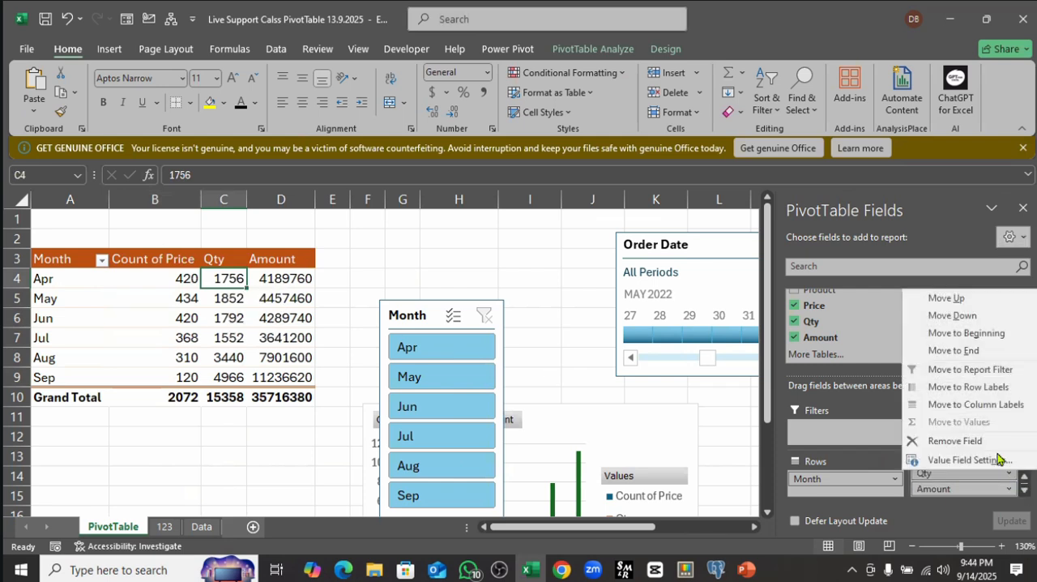
left_click(972, 460)
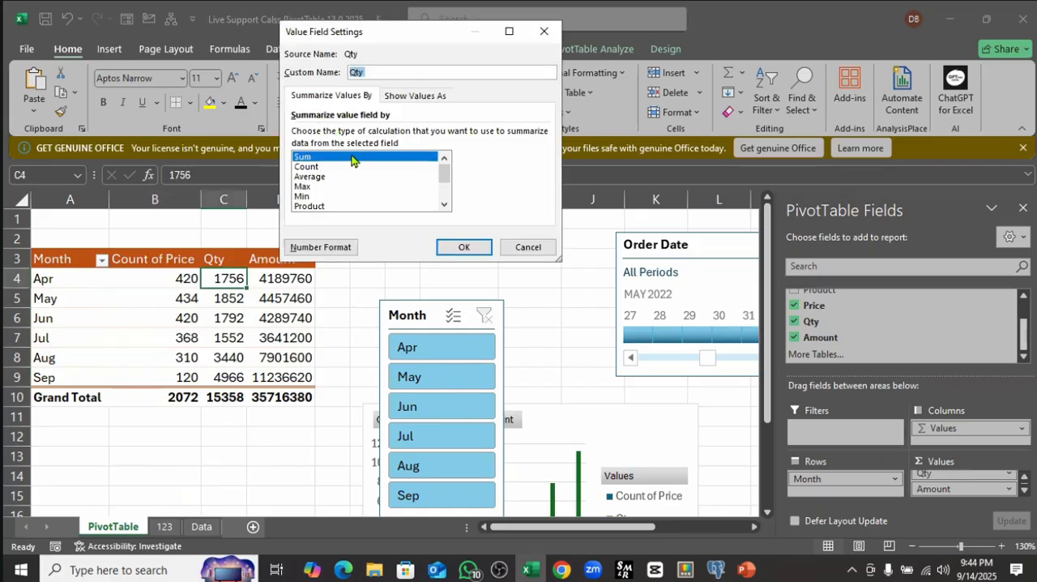
left_click(318, 166)
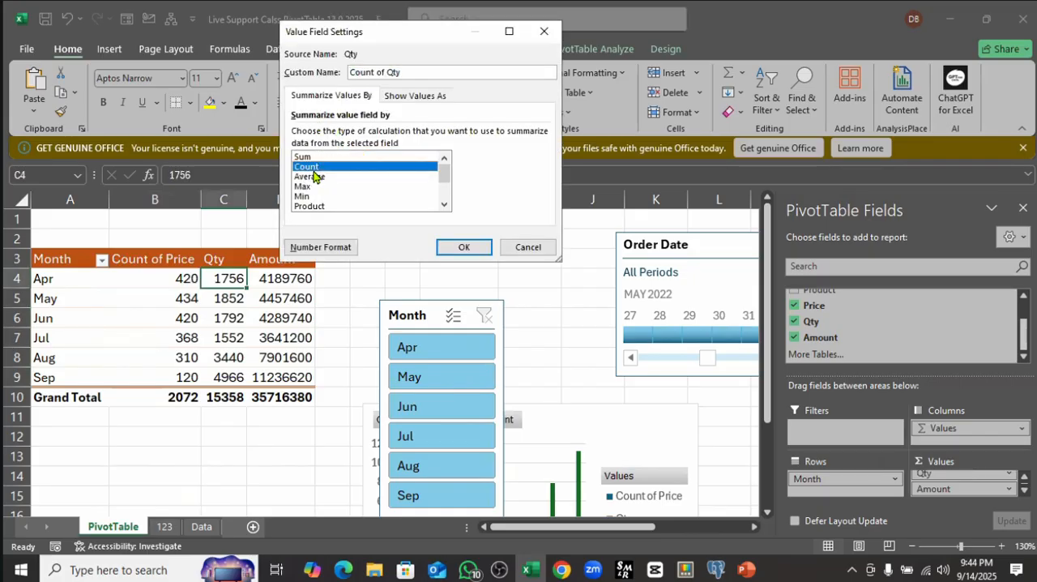
left_click(463, 245)
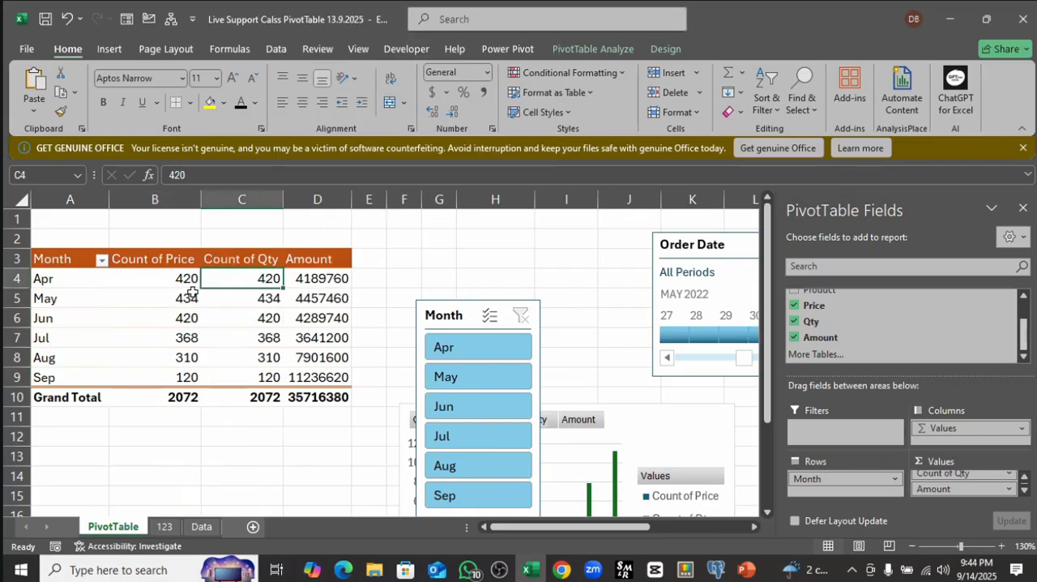
Step: Review the PivotTable's value columns and change the Amount value field to be summarized by Count
left_click_drag(177, 280, 185, 379)
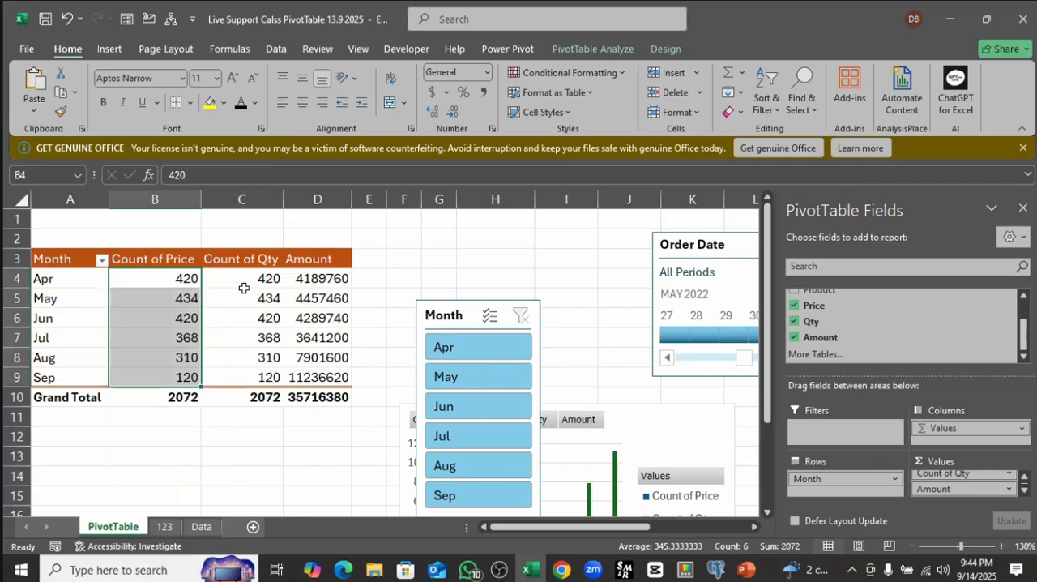
left_click_drag(248, 278, 273, 374)
left_click_drag(318, 284, 328, 377)
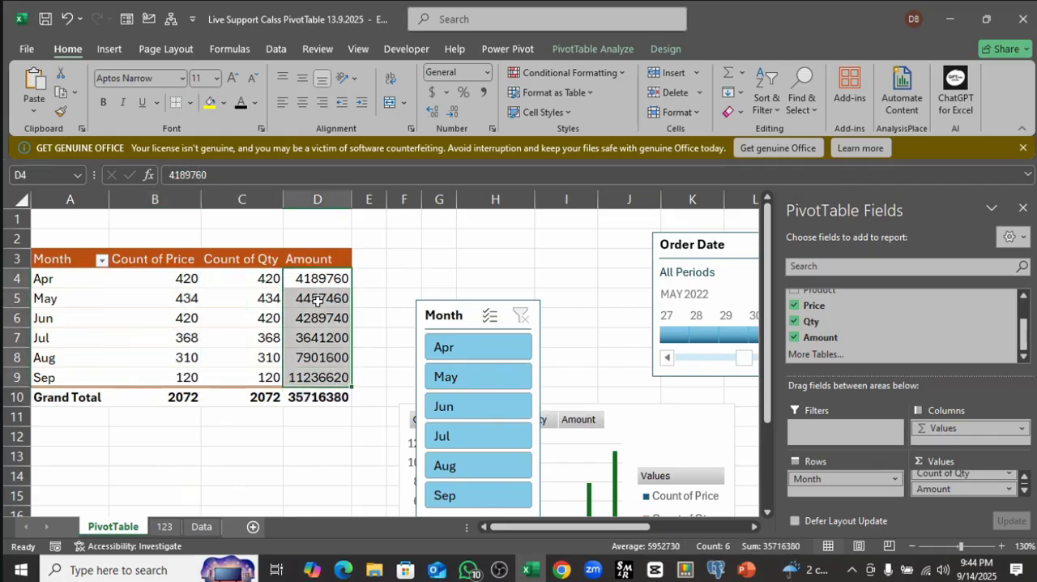
left_click(1008, 488)
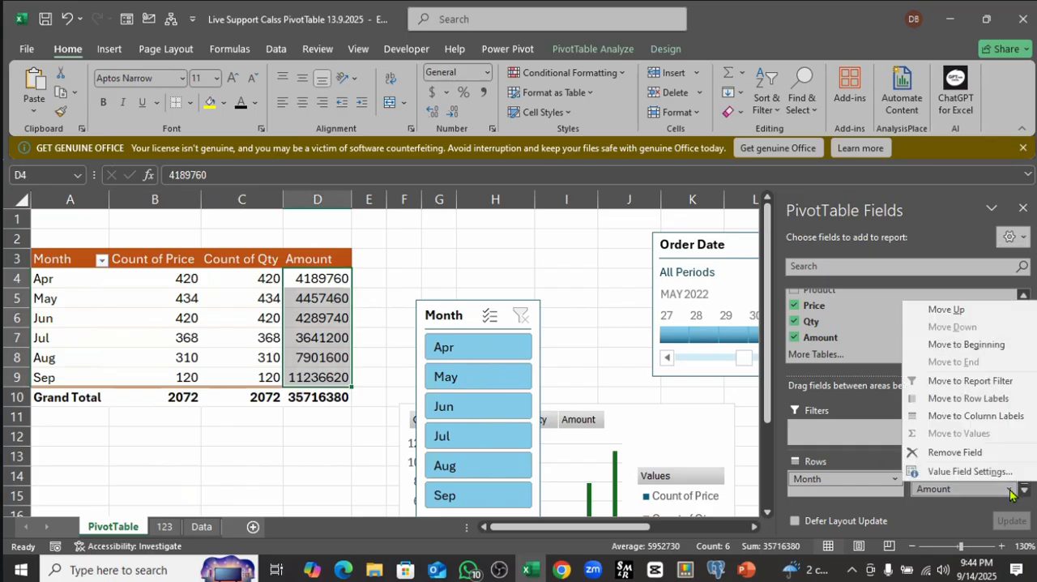
left_click(970, 472)
left_click(314, 166)
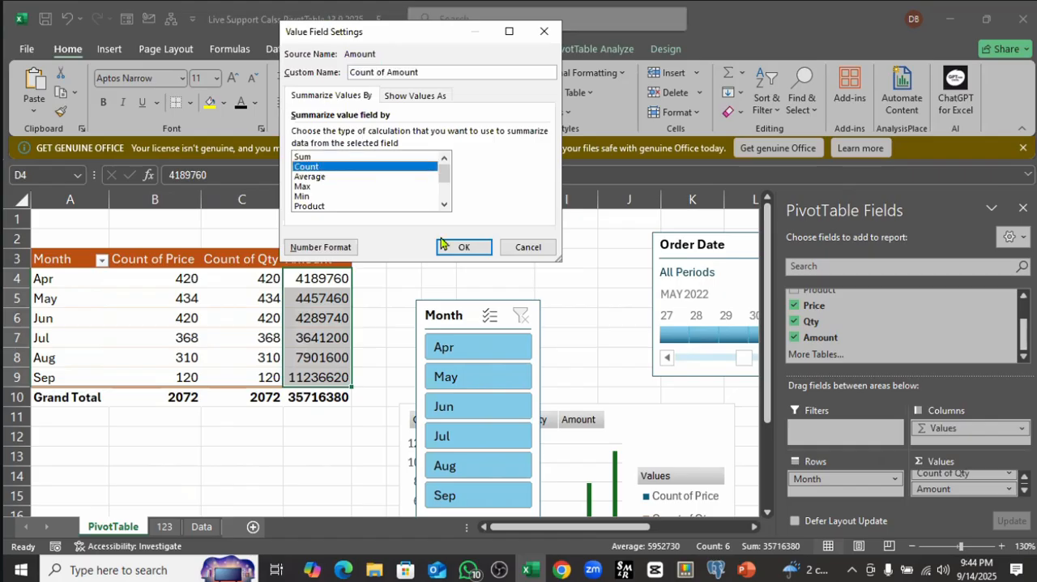
left_click(460, 247)
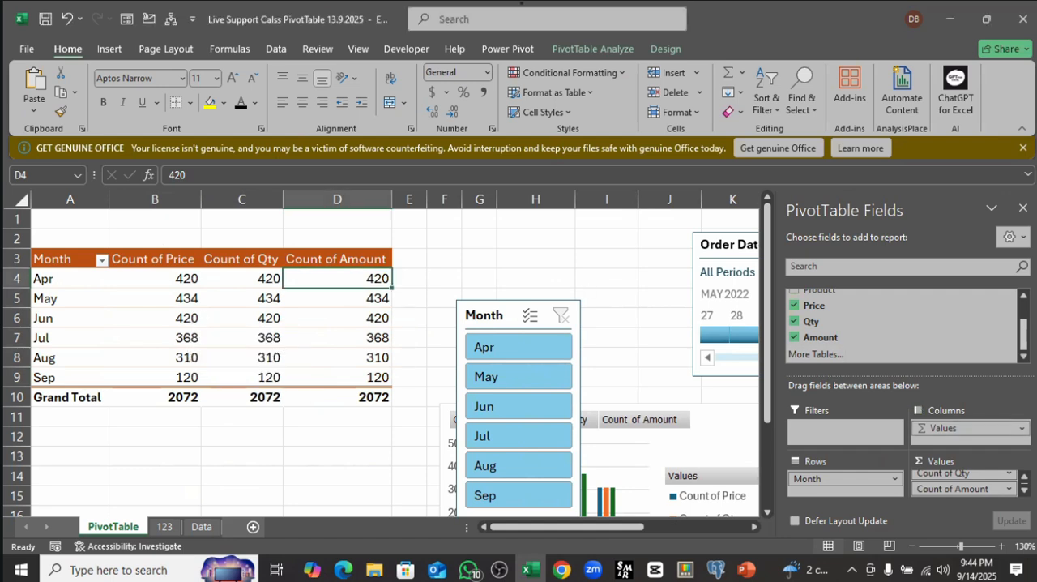
Step: Look over the monthly counts and undo the Count summaries of the Price, Qty and Amount fields
left_click(1009, 490)
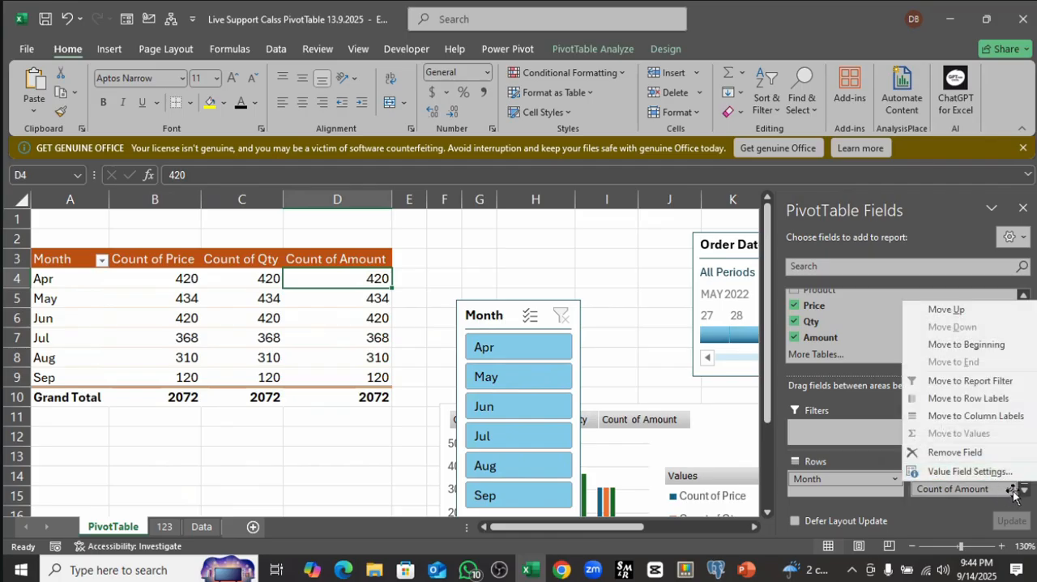
left_click(281, 316)
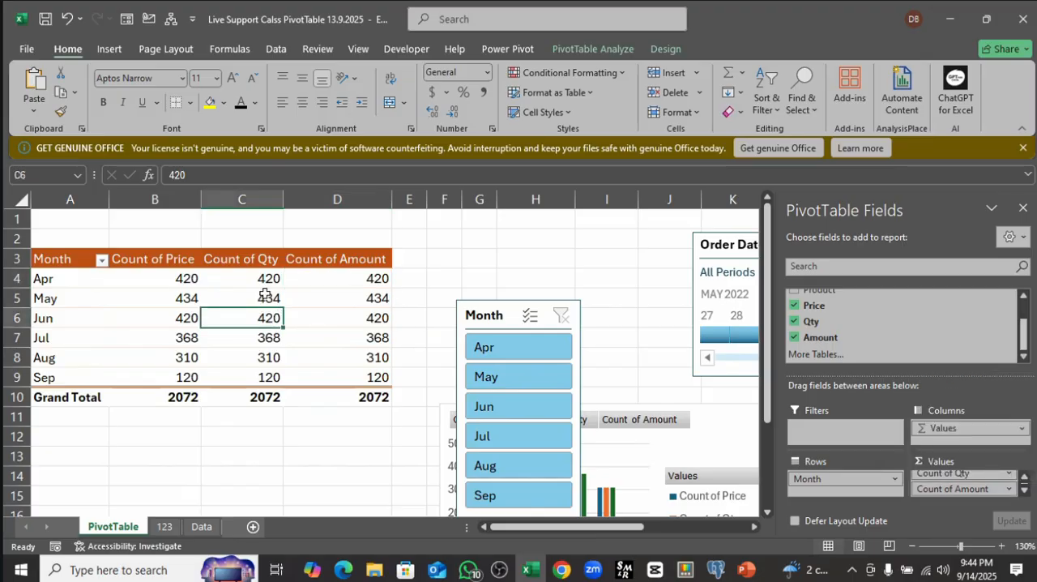
left_click(266, 298)
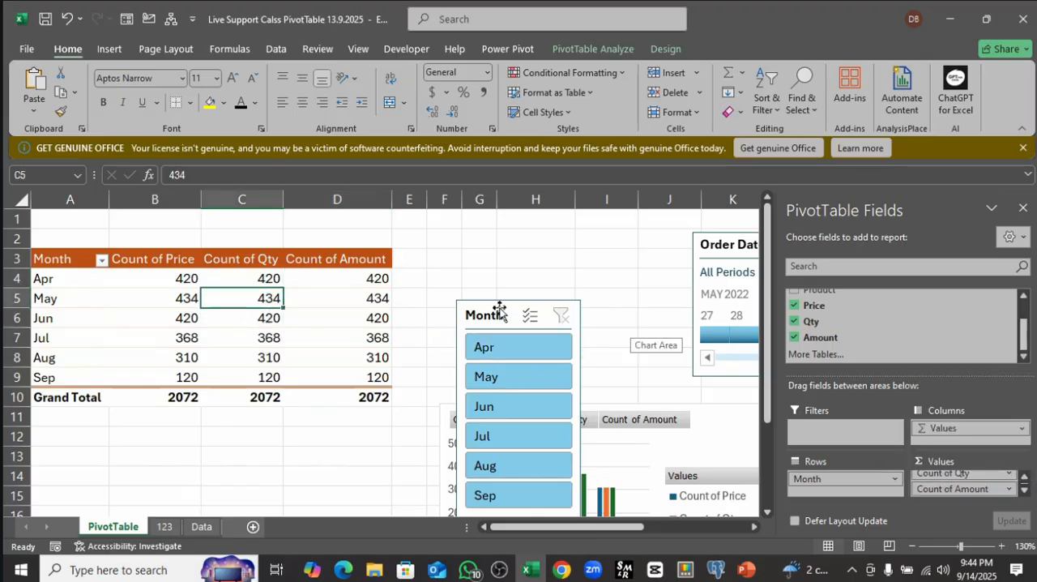
left_click(248, 280)
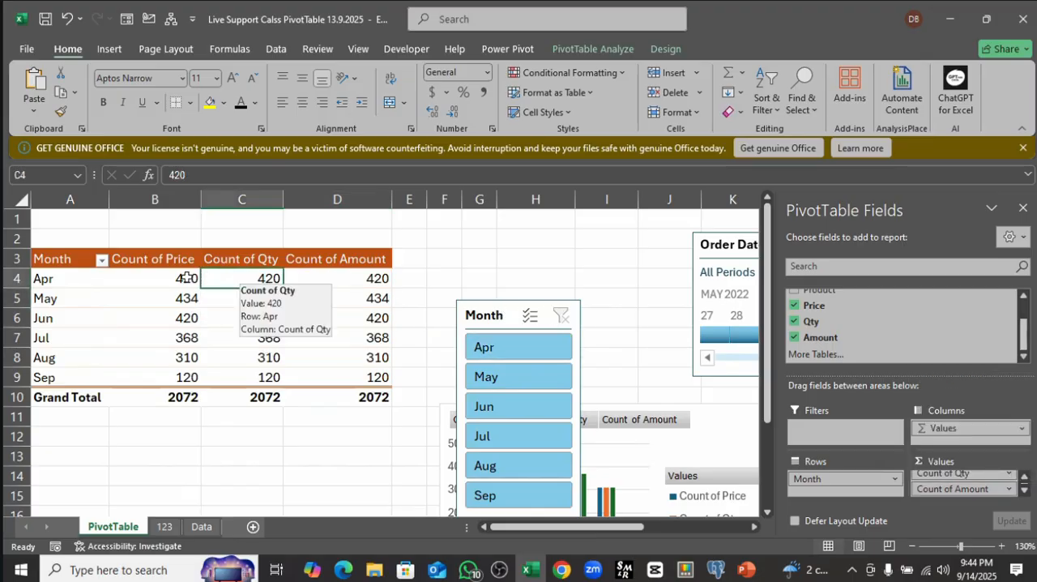
left_click(184, 277)
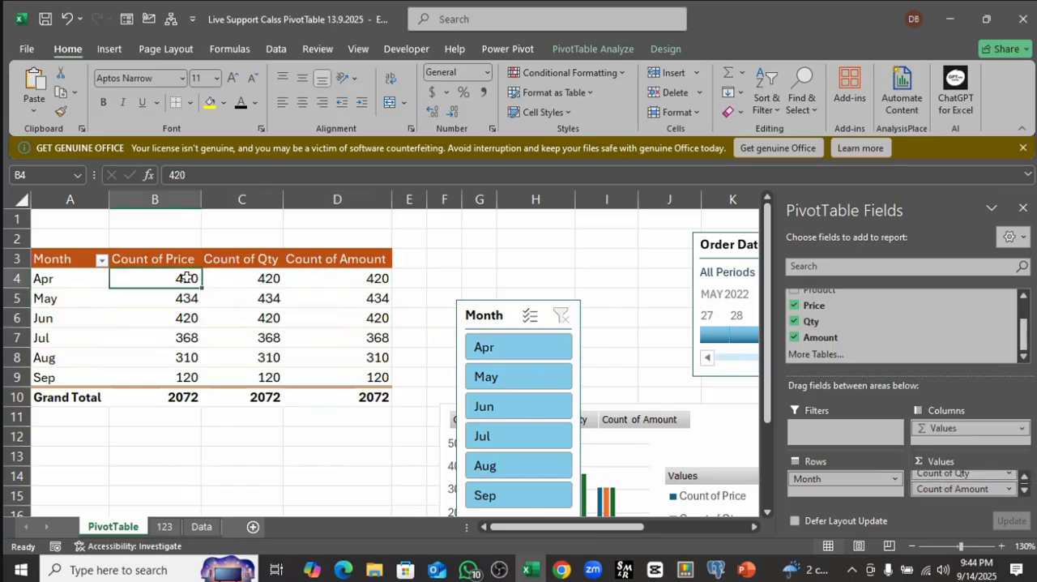
left_click(65, 25)
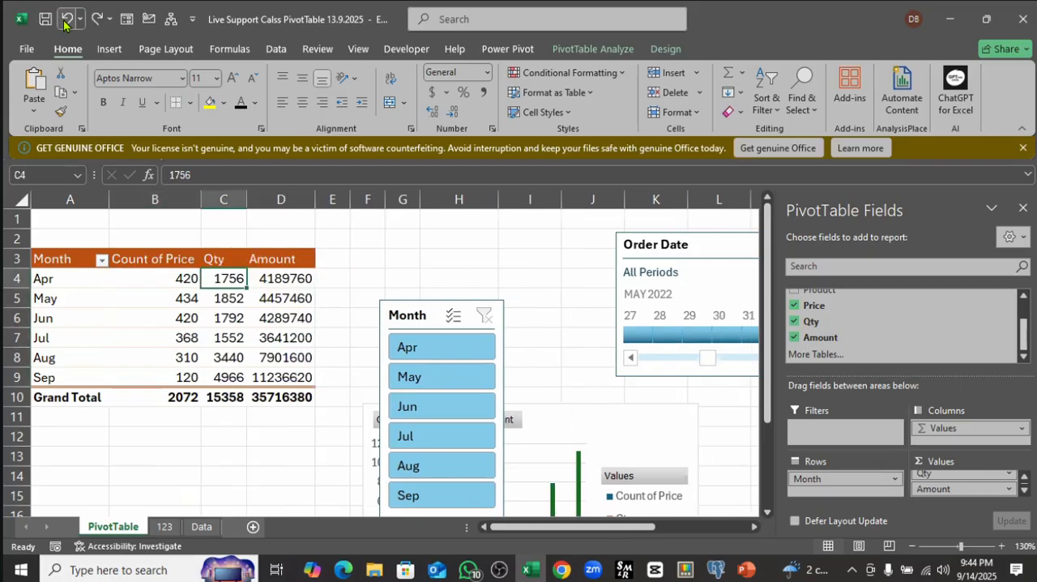
left_click(65, 24)
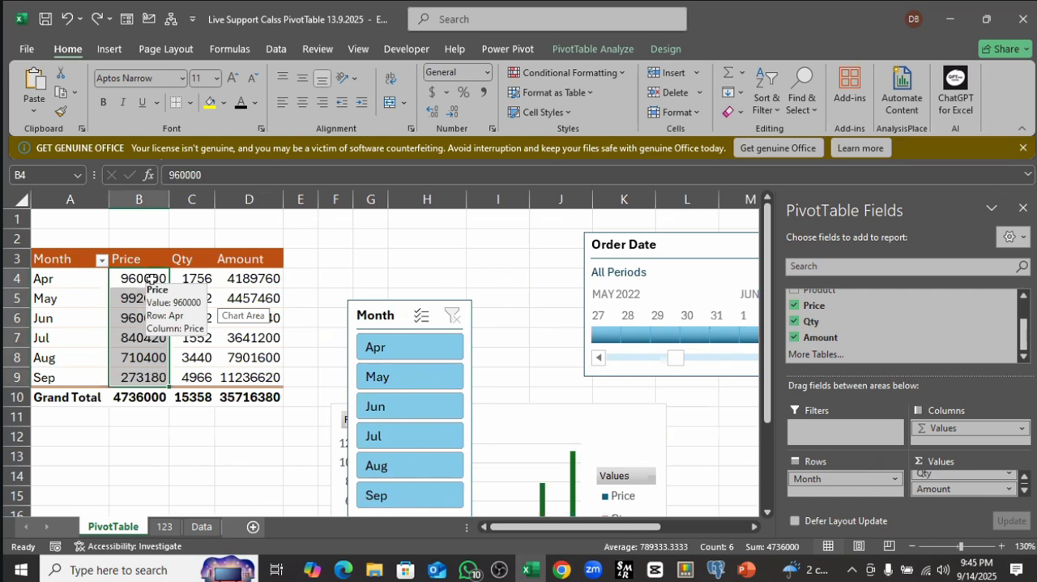
Step: Examine the Apr to Sep Price values in the PivotTable and the source Price column on the Data sheet
left_click_drag(151, 279, 146, 377)
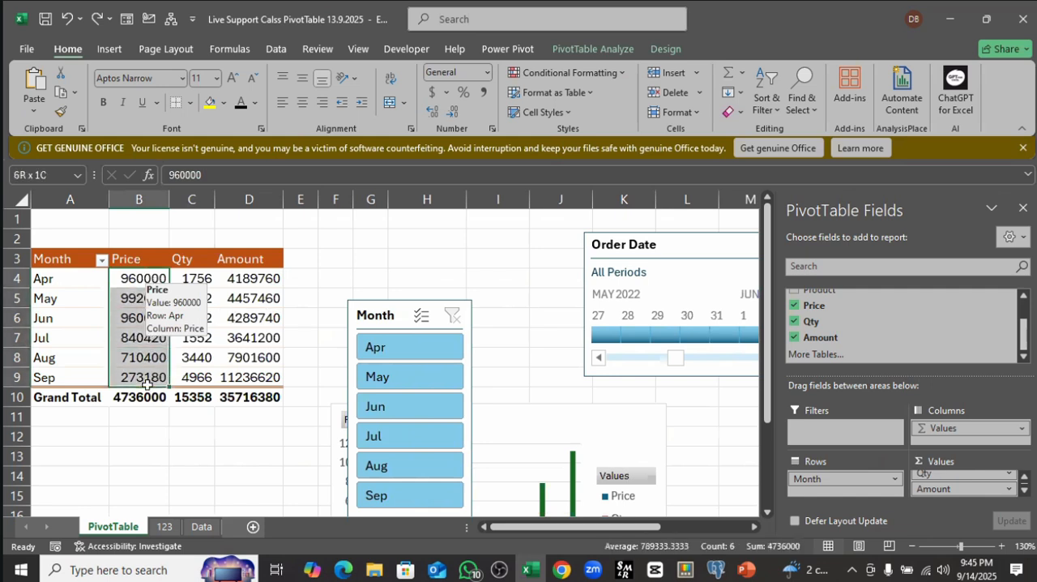
left_click_drag(147, 282, 145, 390)
left_click(128, 282)
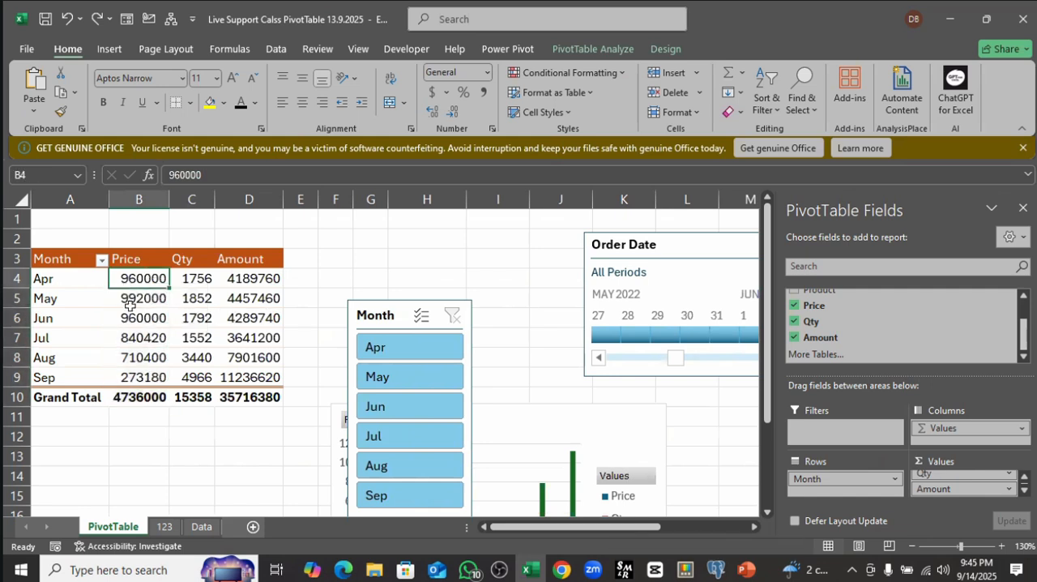
left_click(131, 300)
left_click_drag(141, 281, 146, 383)
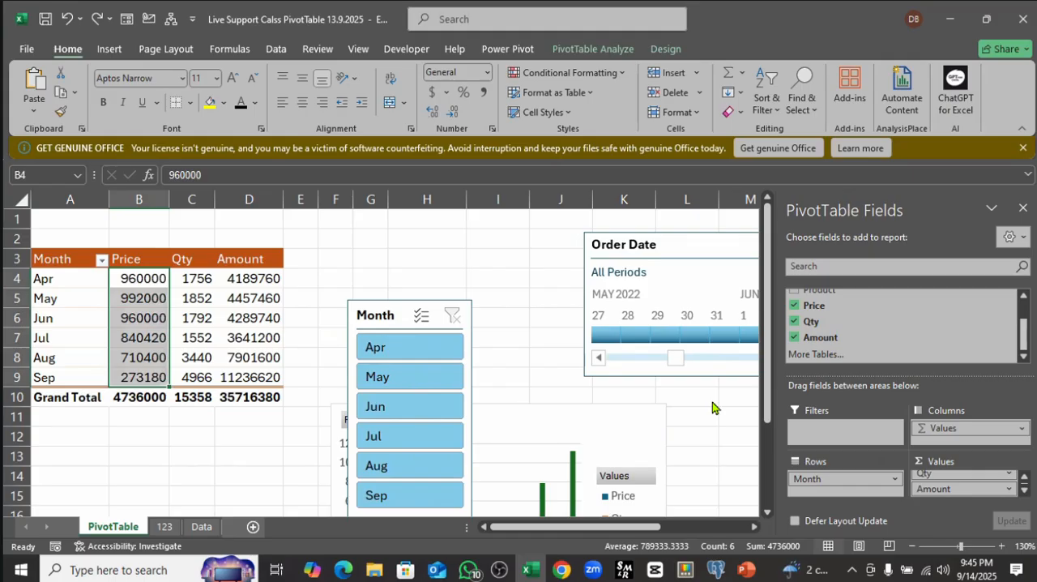
left_click(202, 527)
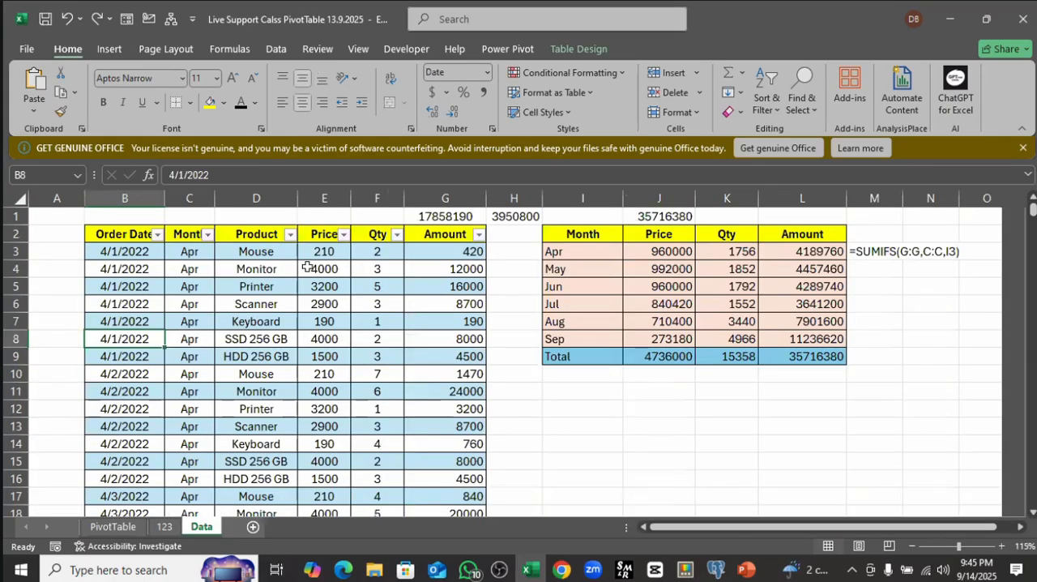
left_click(320, 198)
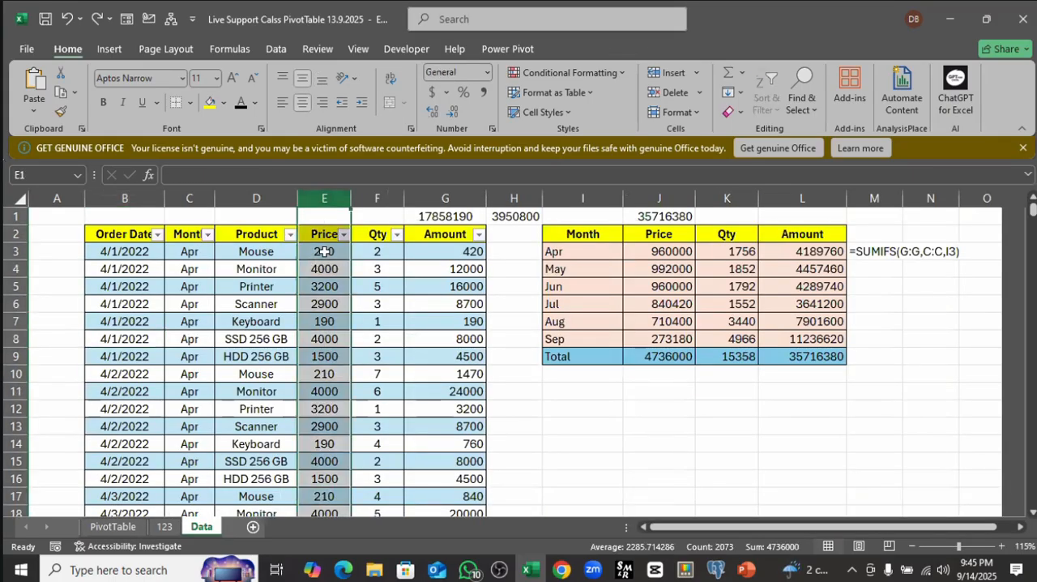
Step: Examine the Price column on the Data sheet, focusing on the first Mouse and Monitor prices
left_click(321, 253)
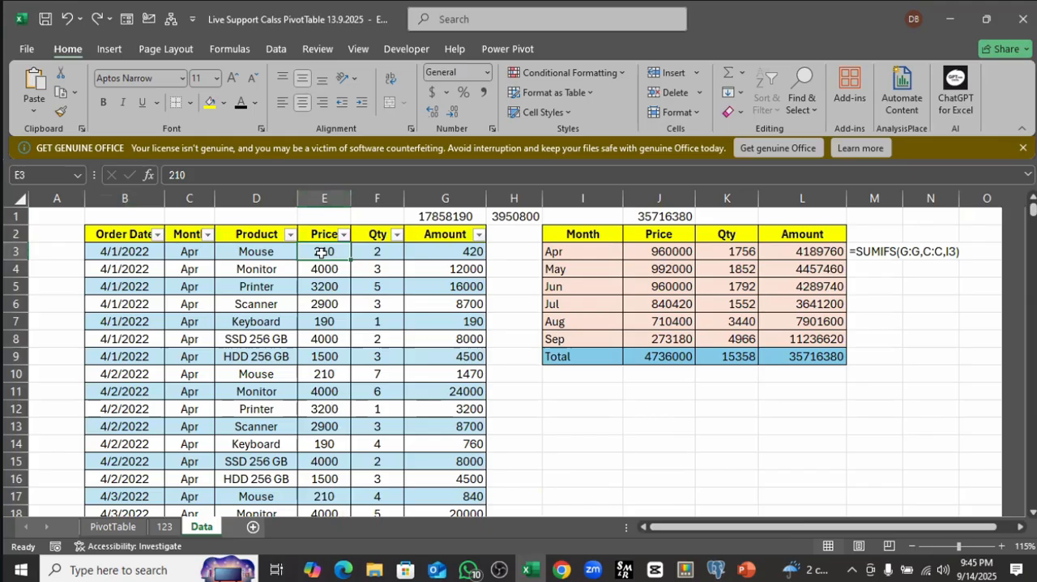
left_click(321, 202)
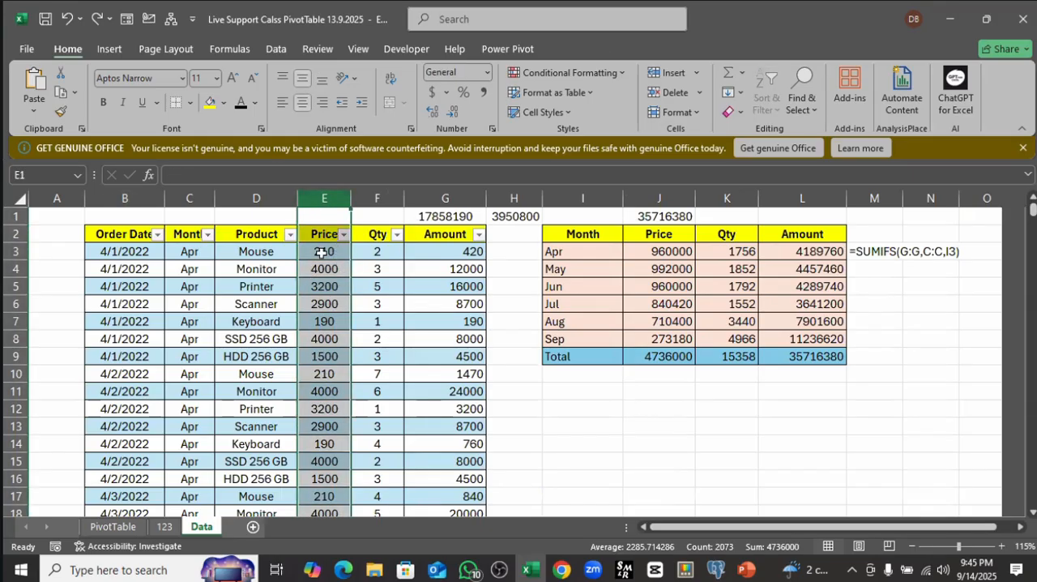
left_click(321, 252)
left_click(324, 268, "shift")
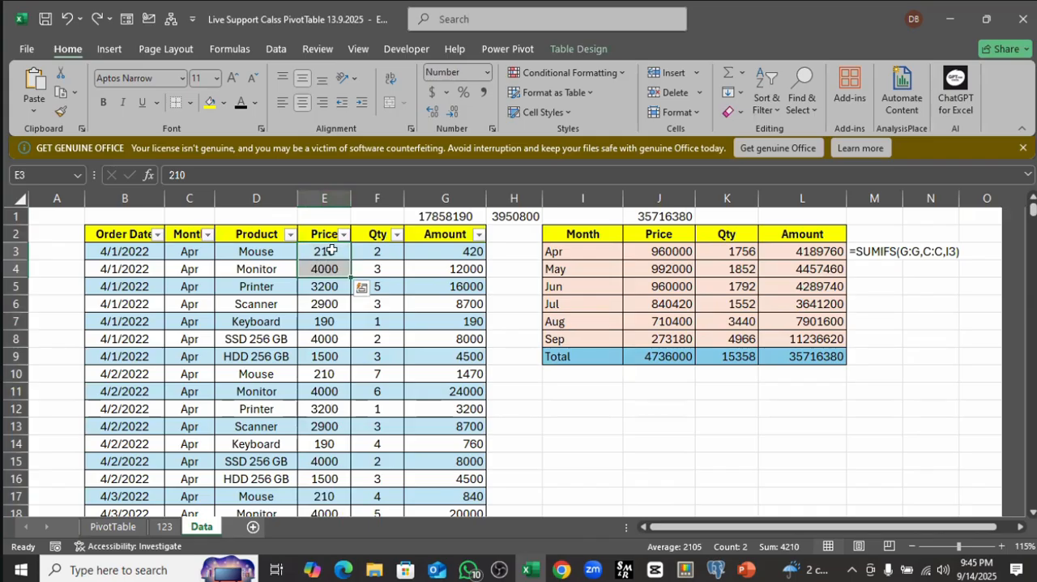
left_click(330, 256)
mouse_move(331, 258)
left_mouse_down()
mouse_move(333, 268)
mouse_move(322, 256)
mouse_move(322, 267)
left_mouse_up()
left_click_drag(338, 251, 335, 267)
left_click_drag(324, 251, 358, 270)
Step: Compare the product names with their unit prices in the first rows of the Data sheet
left_click_drag(319, 254, 324, 359)
left_click(256, 251)
left_click_drag(258, 268, 276, 376)
left_click_drag(324, 260, 324, 461)
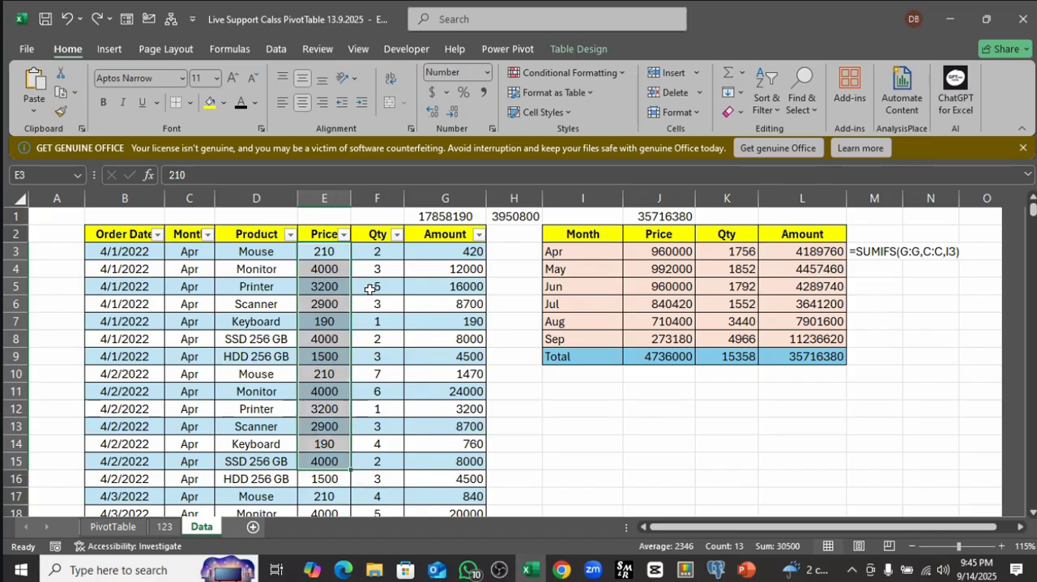
left_click(333, 260)
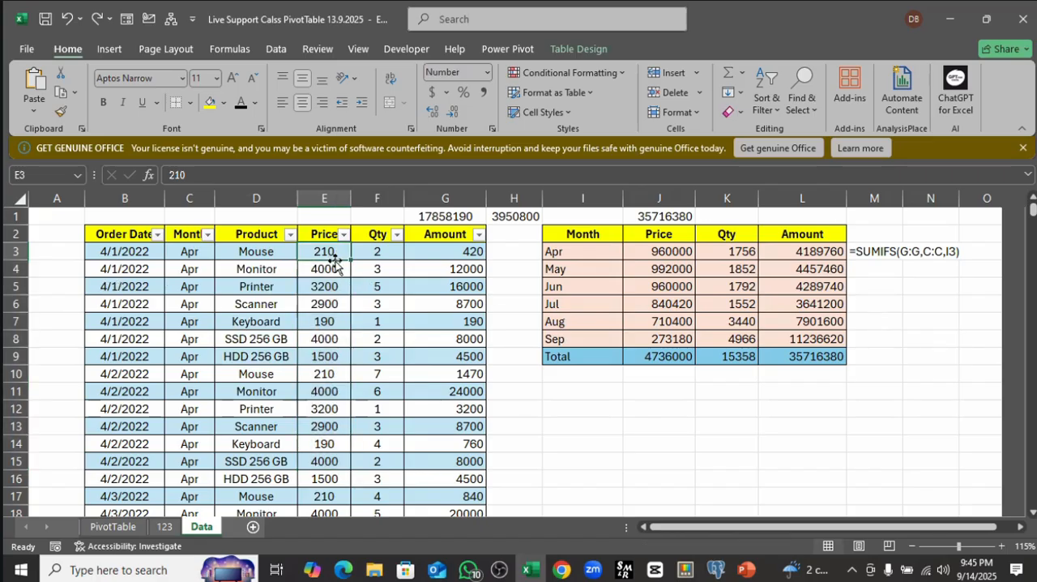
left_click(393, 320)
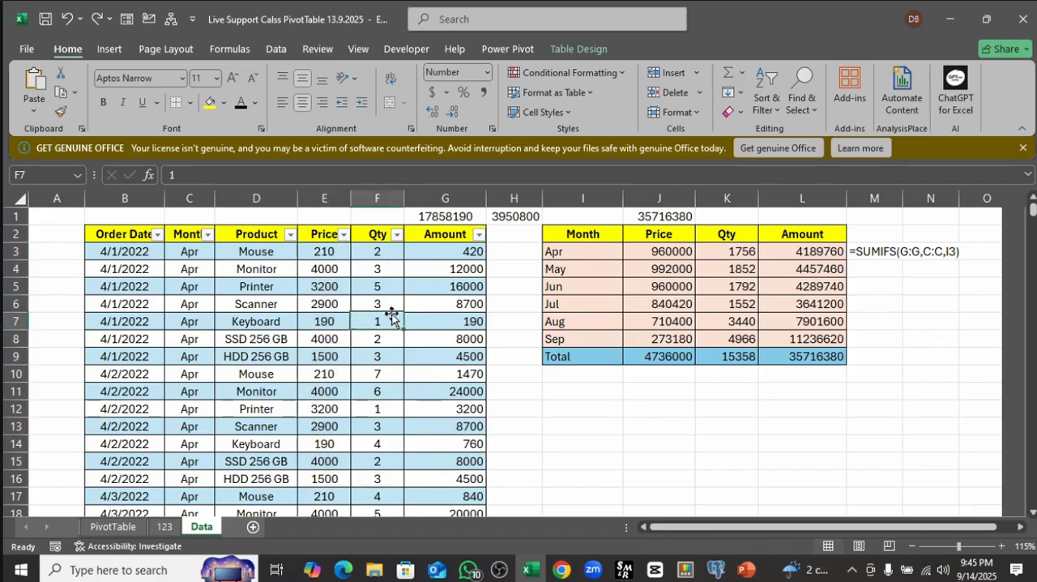
Step: Review the summary calculation options for the Amount value field on the PivotTable sheet, then cancel
left_click(113, 527)
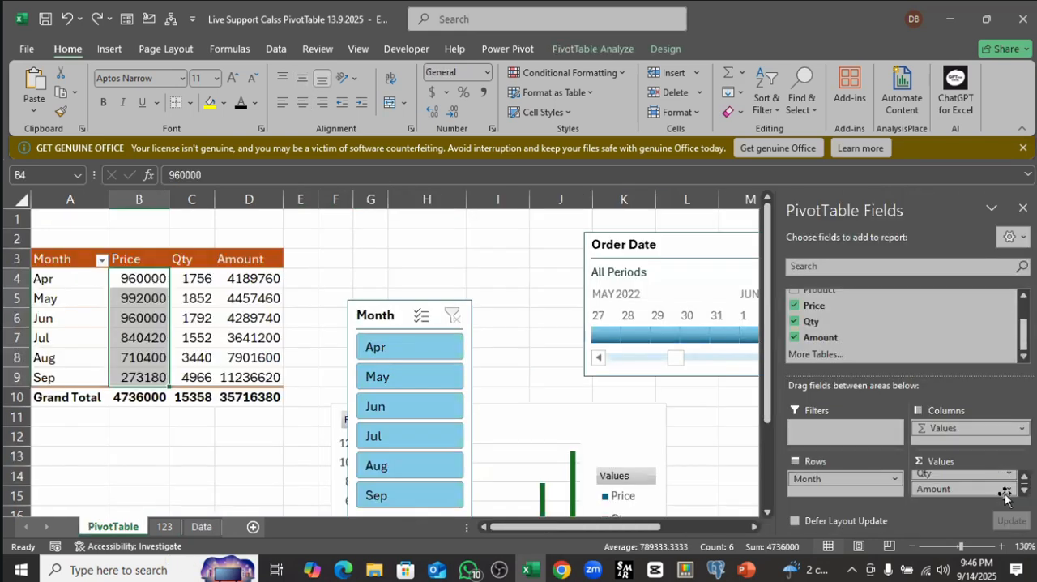
left_click(1009, 490)
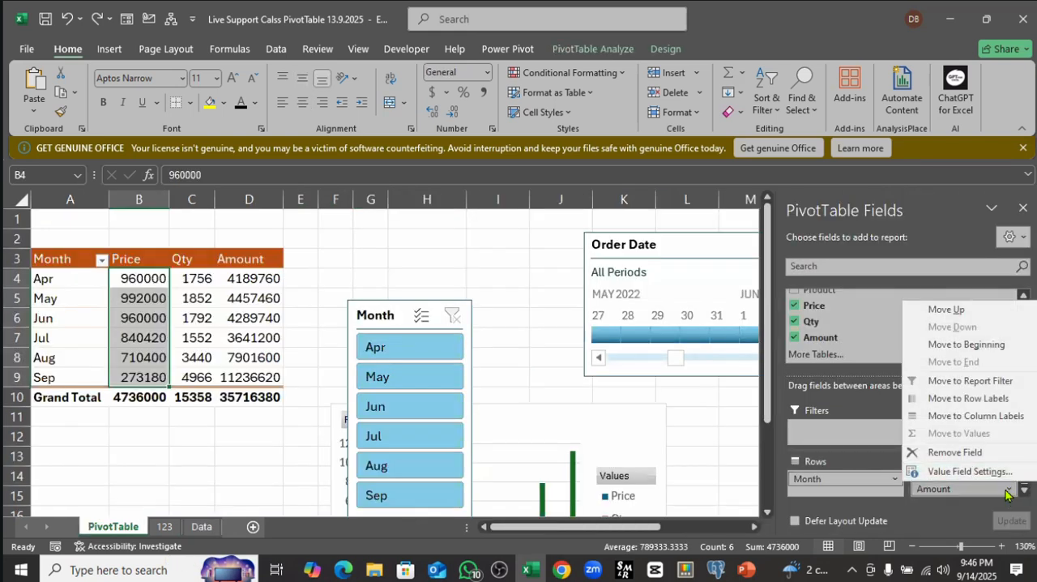
left_click(966, 471)
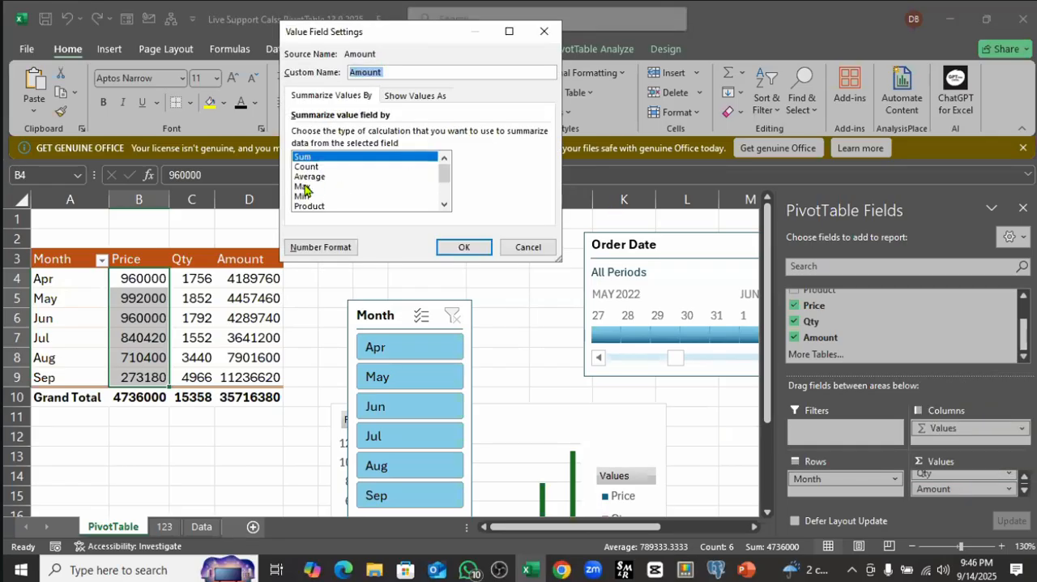
left_click(531, 246)
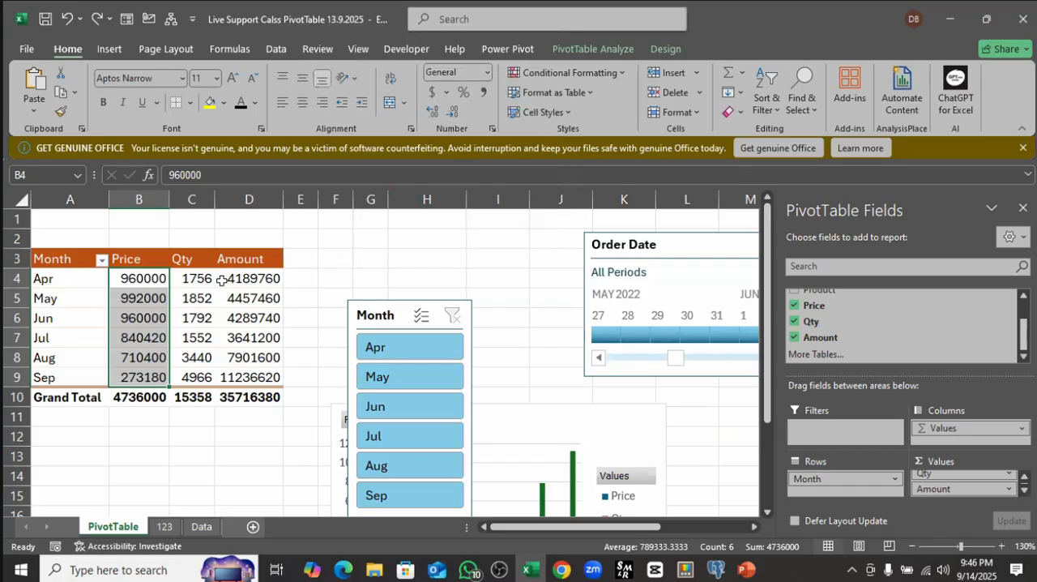
Step: Move the Month slicer away from the PivotTable beside the Order Date timeline and check the Apr row's Price, Qty and Amount
left_click(140, 281)
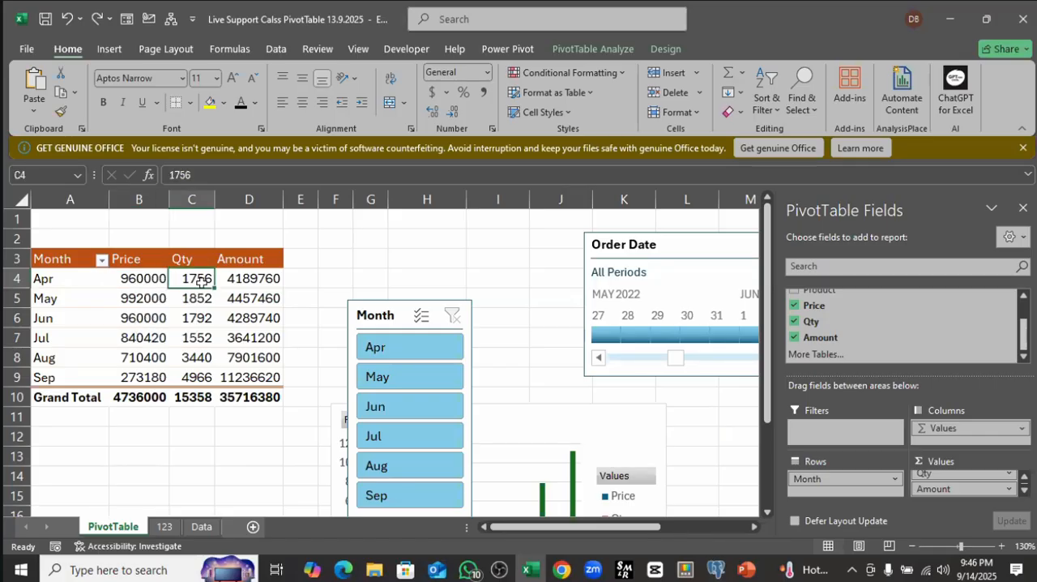
left_click_drag(450, 301, 533, 276)
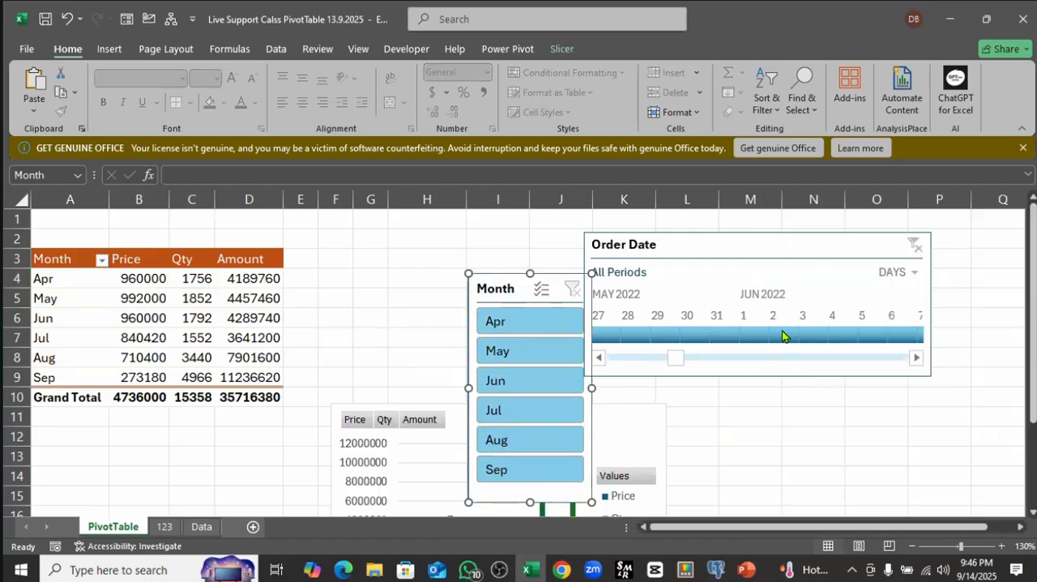
left_click(139, 320)
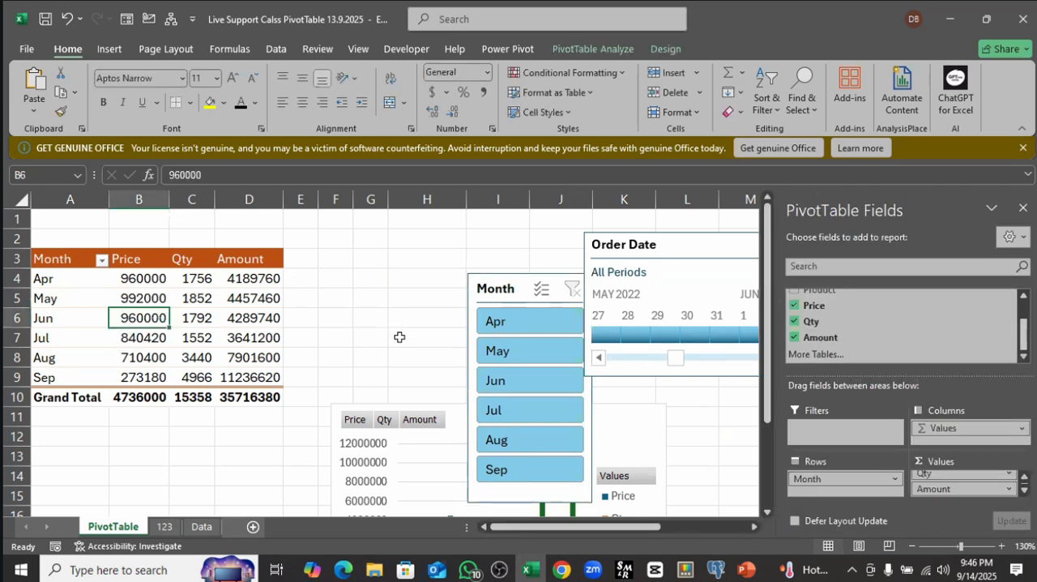
left_click(132, 279)
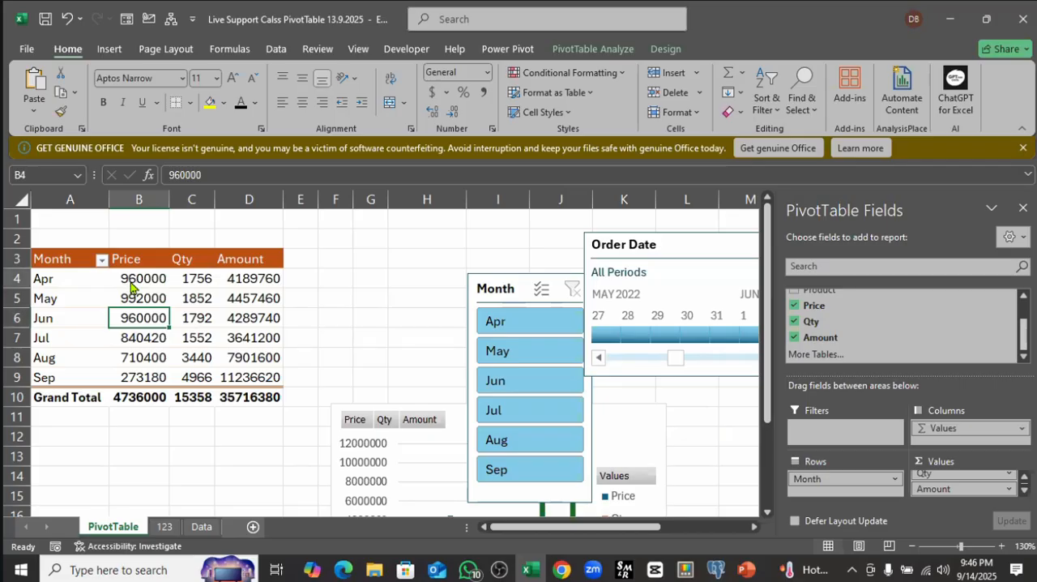
left_click(195, 279)
left_click(242, 281)
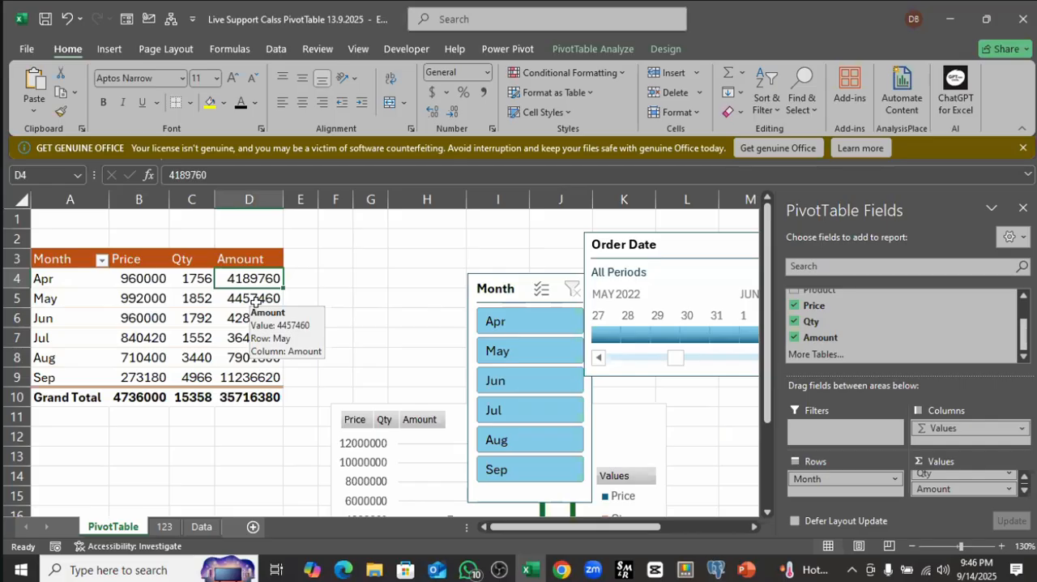
left_click(340, 268)
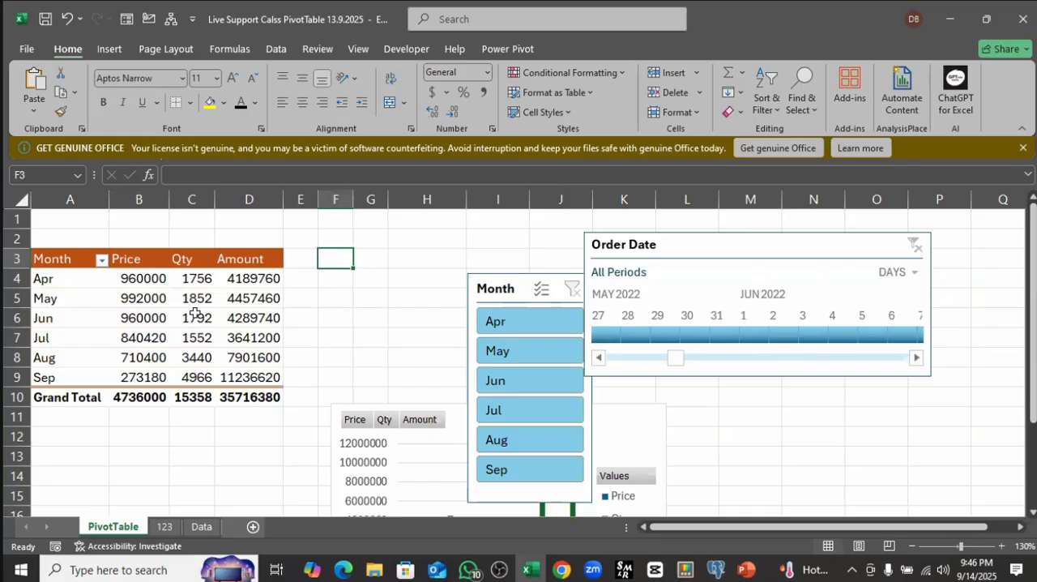
Step: Copy the range C2:H9 from the Data sheet and paste it at cell B2 of sheet 123
left_click(202, 529)
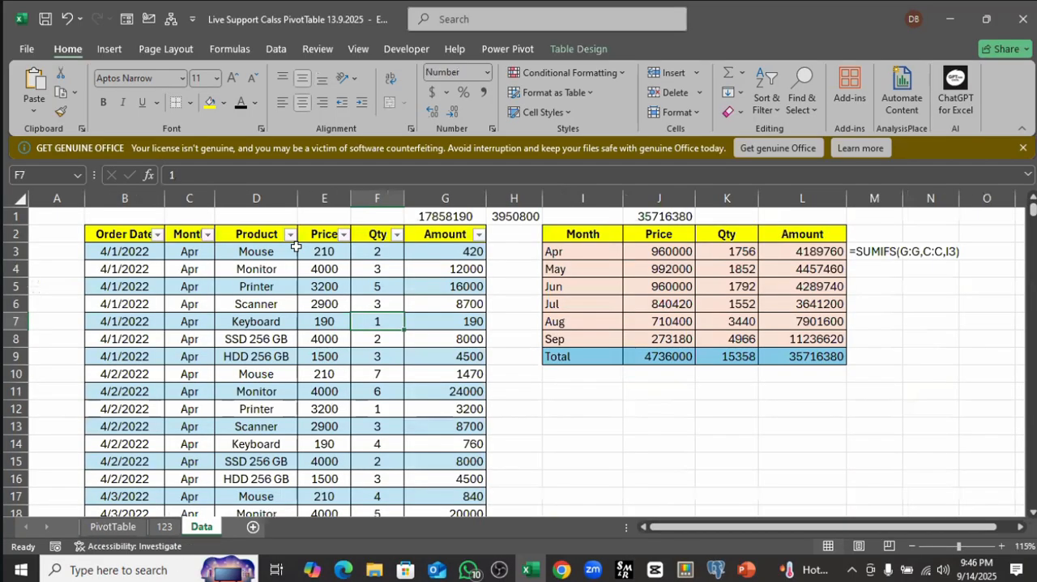
left_click(510, 337)
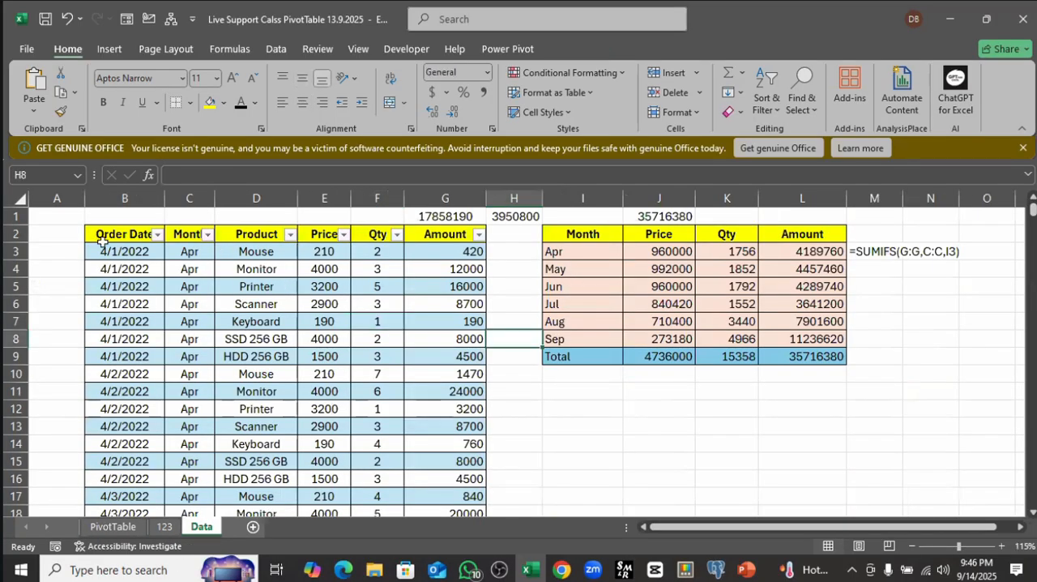
left_click(193, 237)
left_click_drag(276, 241, 486, 355)
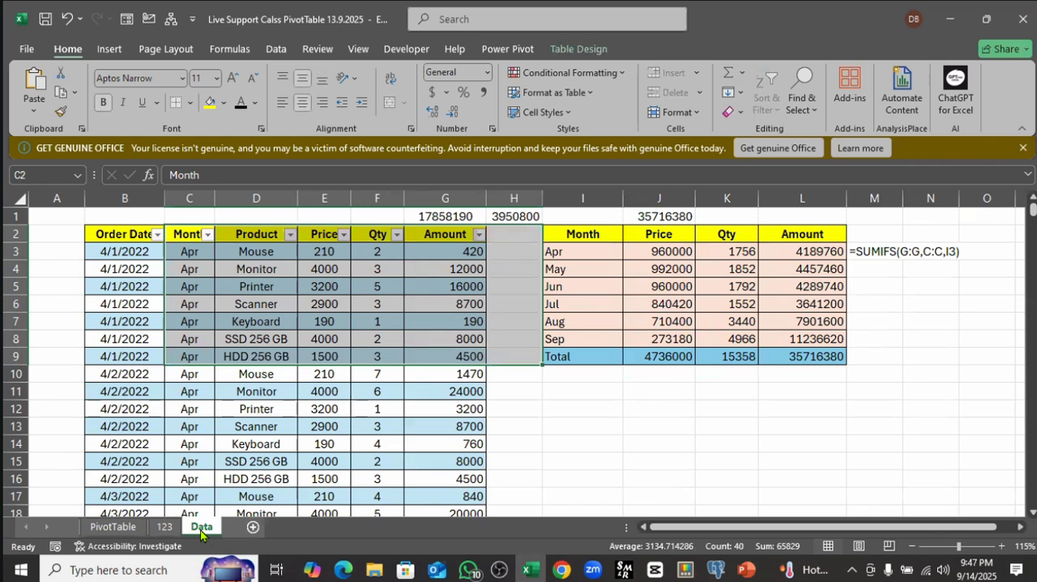
key("ctrl+c")
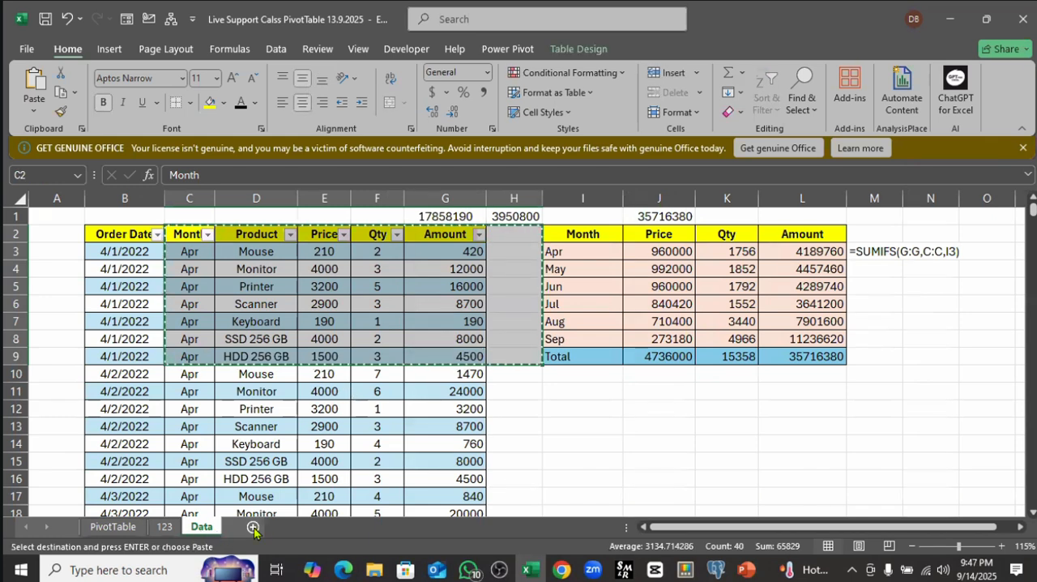
left_click(162, 527)
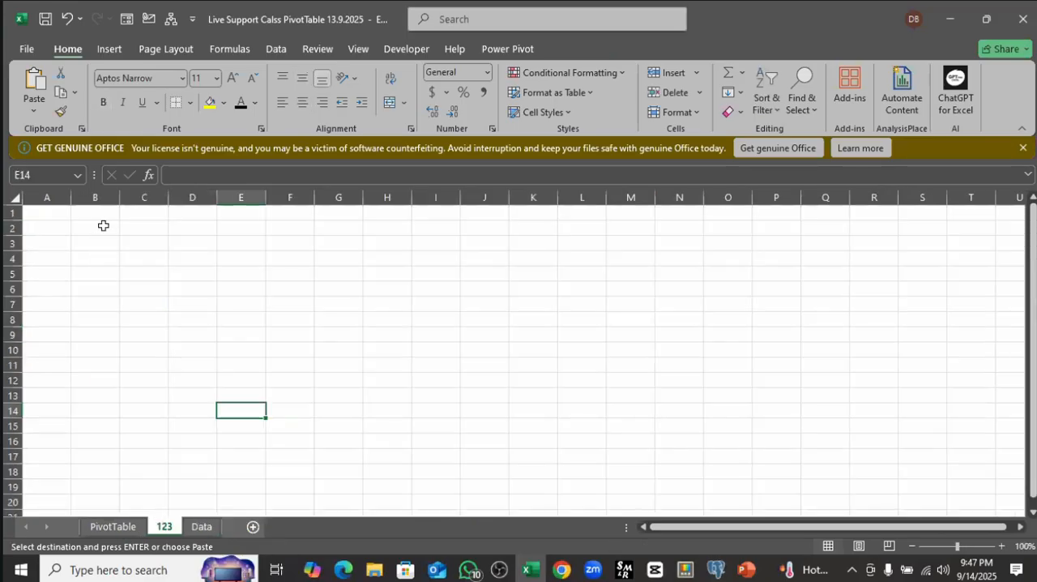
left_click(105, 230)
key("ctrl+v")
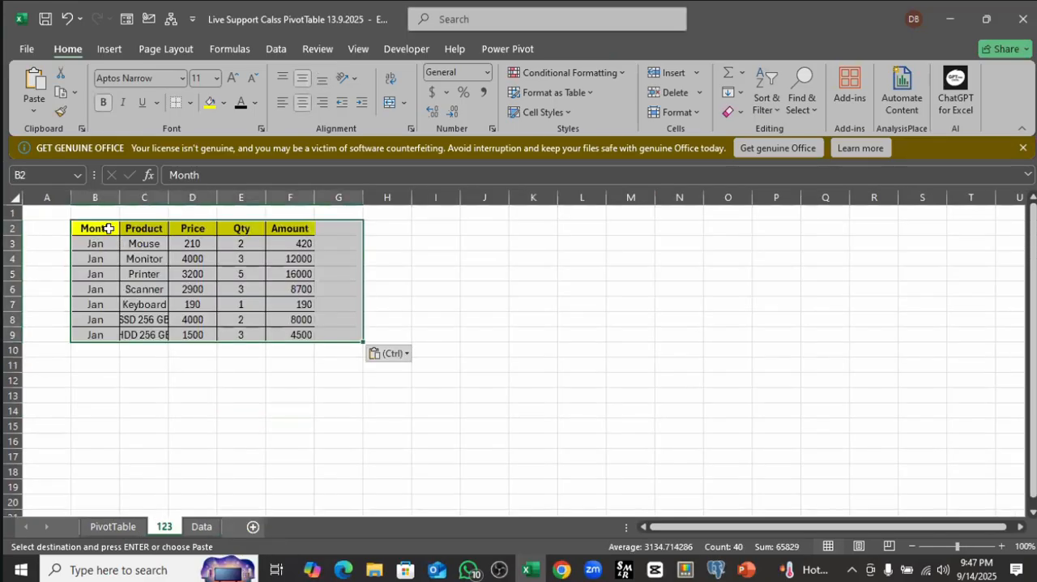
Step: Rename the Price and Qty headers of the pasted table as TGT and Sales
left_click(108, 230)
left_click(143, 228)
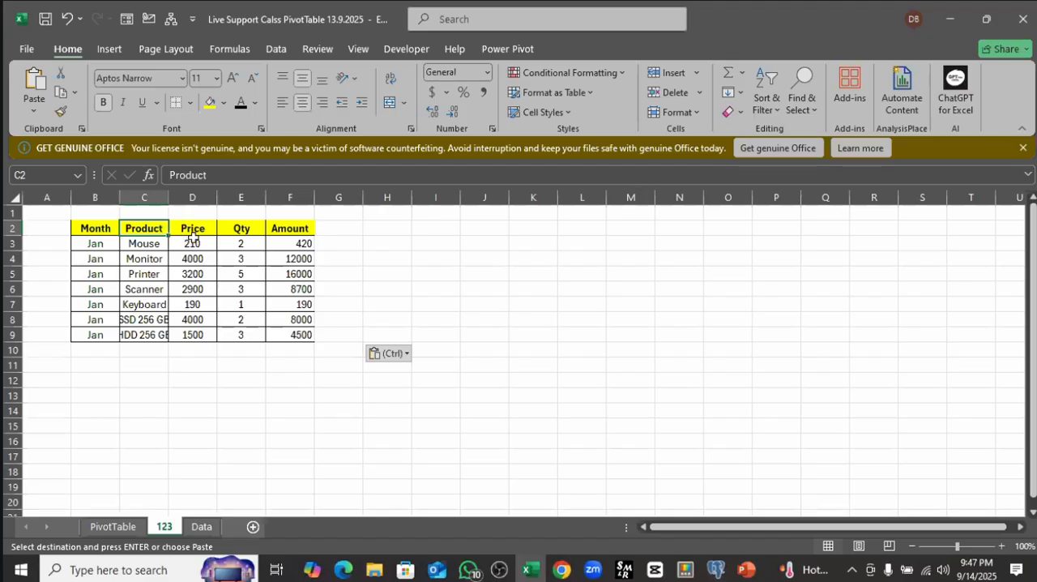
left_click(196, 227)
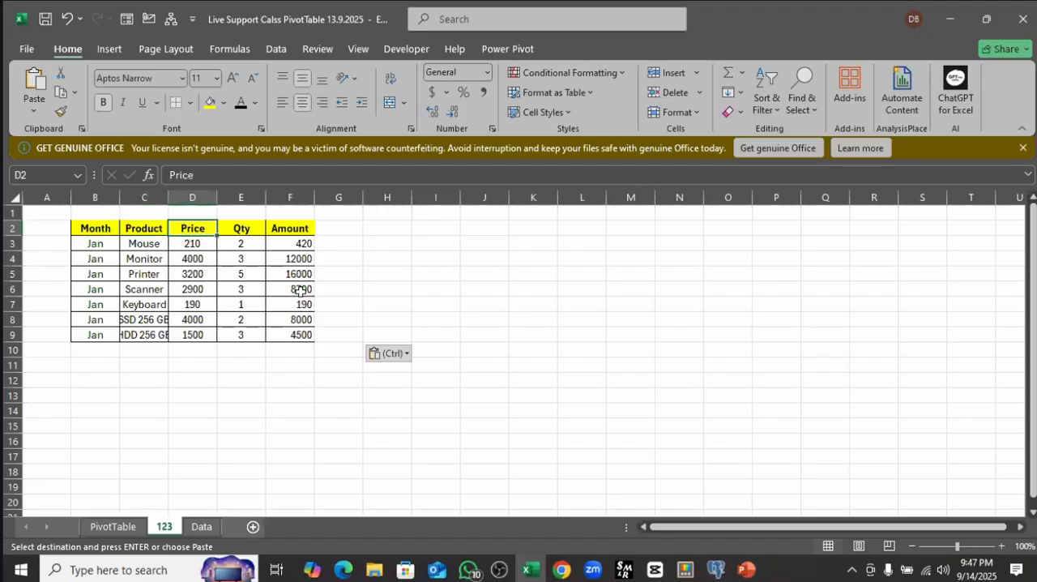
type("TGT")
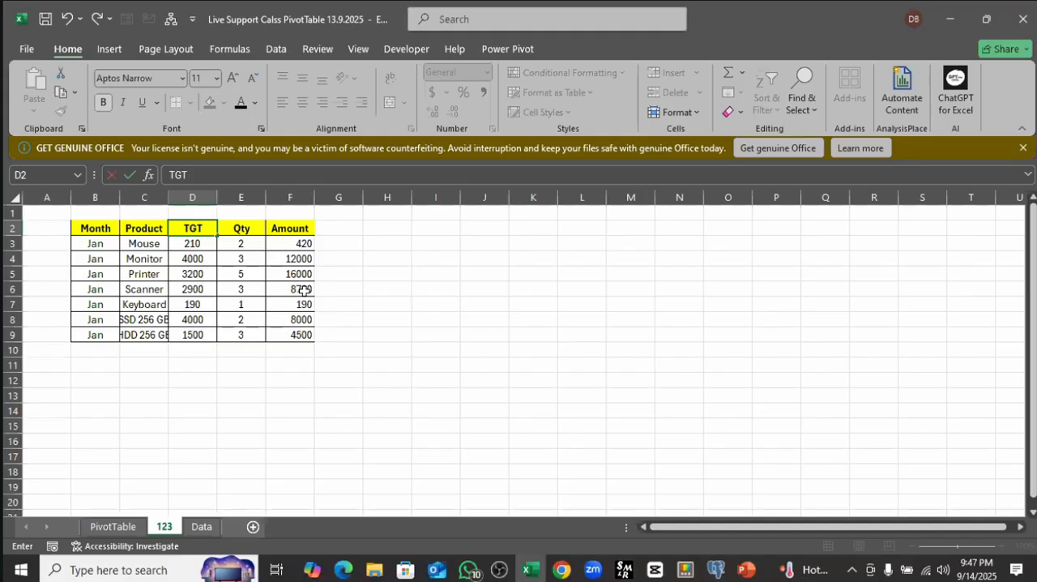
key("Tab")
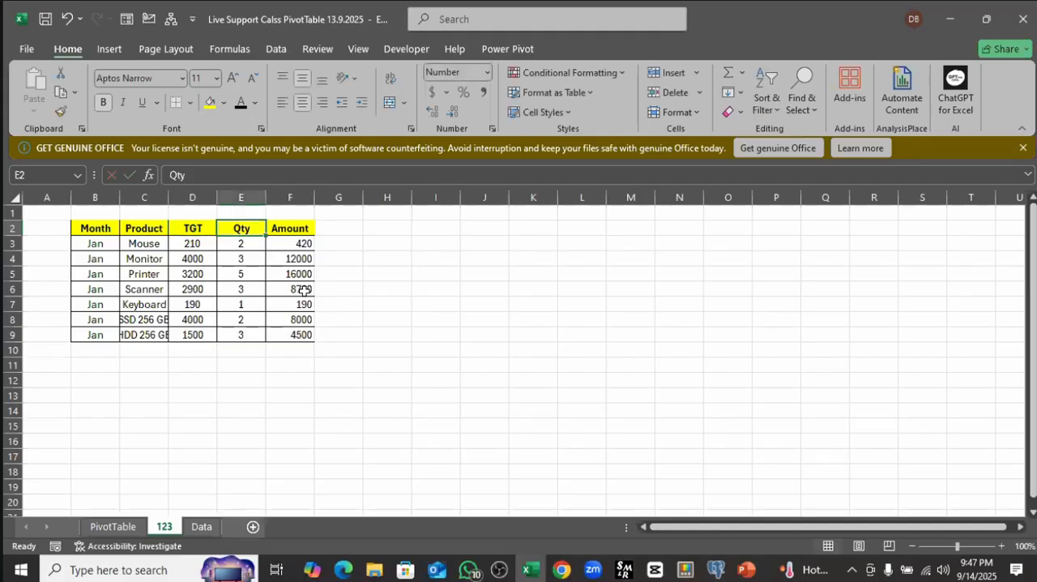
type("Sale")
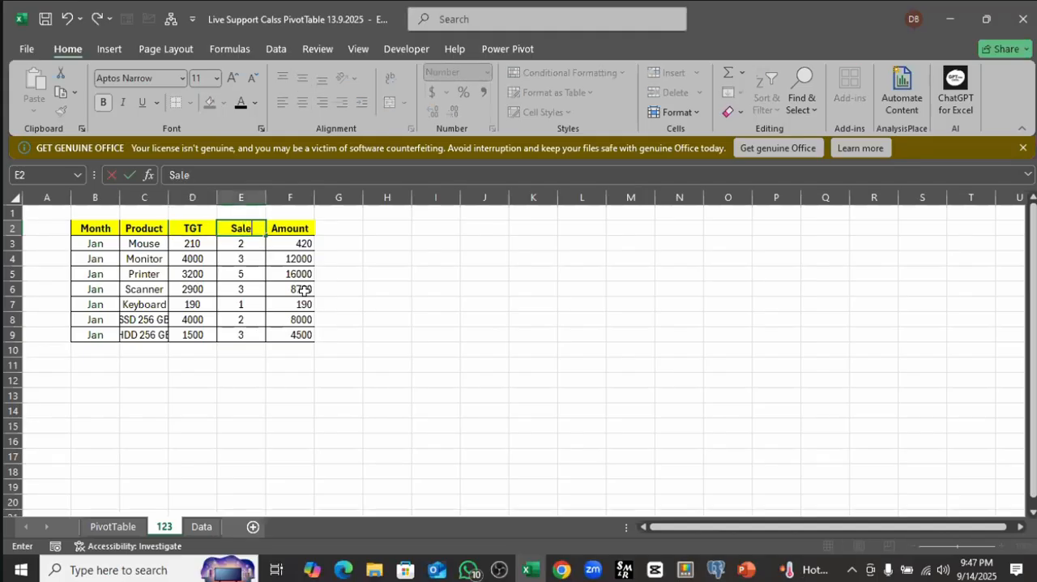
type("s")
Step: Rename the Amount header of the pasted table as Ach%
left_click(289, 232)
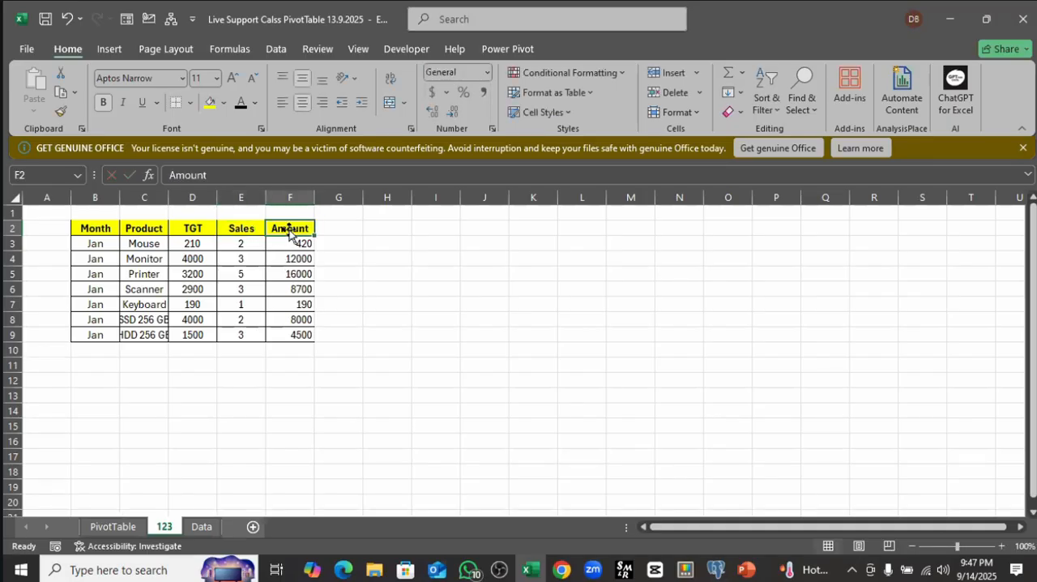
type("ach")
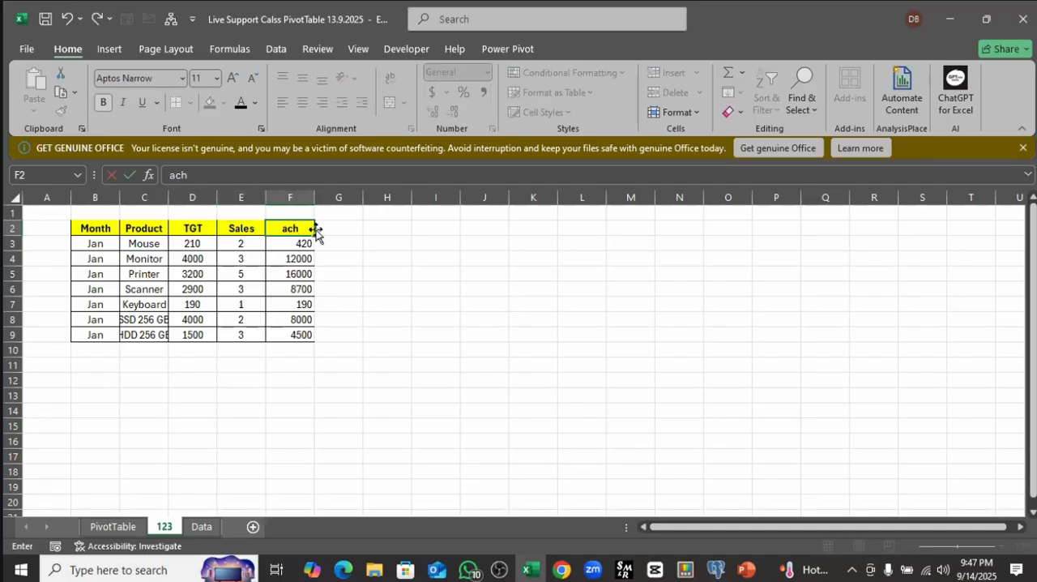
key("BackSpace")
type("ch%")
key("alt+Tab")
left_click(313, 356)
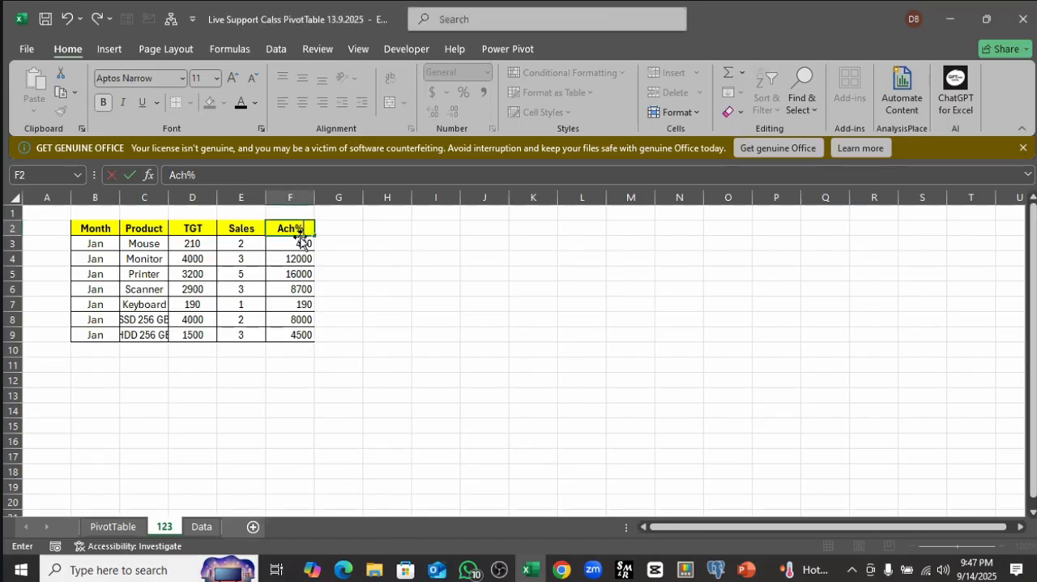
Step: Clear the copied formulas from the Ach% column, cells F3:F9
left_click_drag(303, 242, 303, 340)
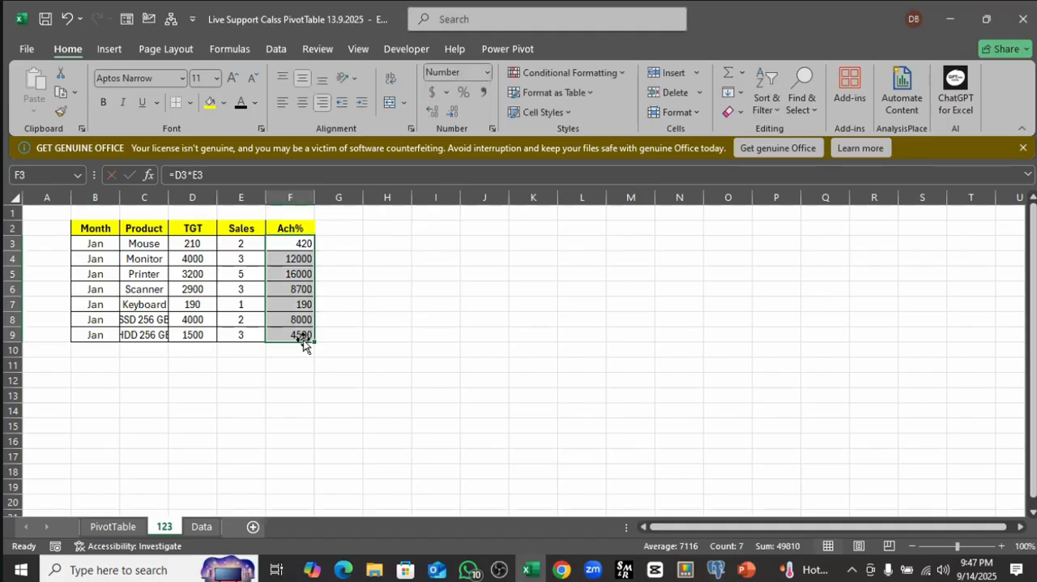
key("Delete")
left_click(387, 332)
left_click(290, 248)
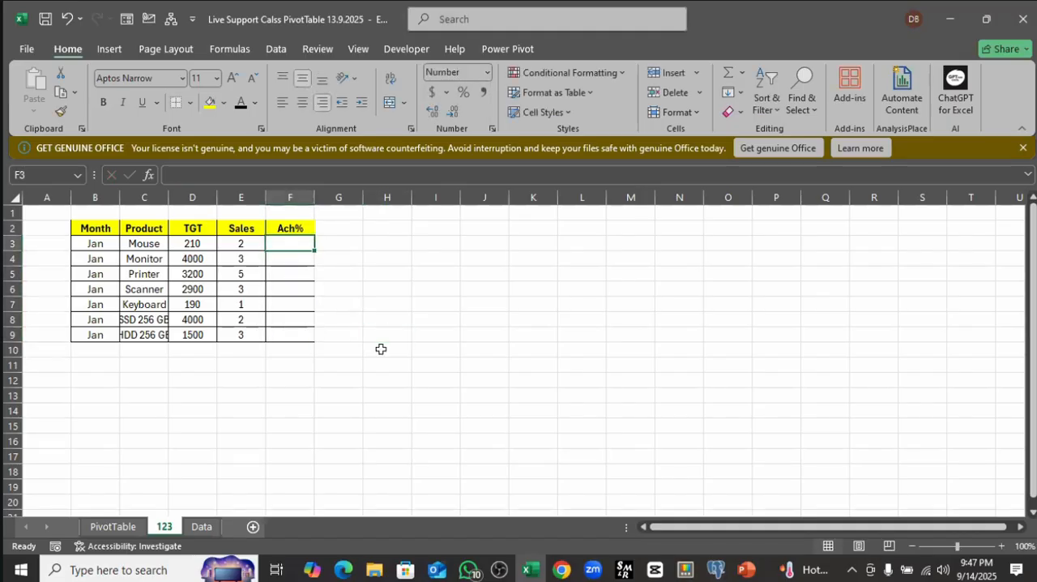
type("=")
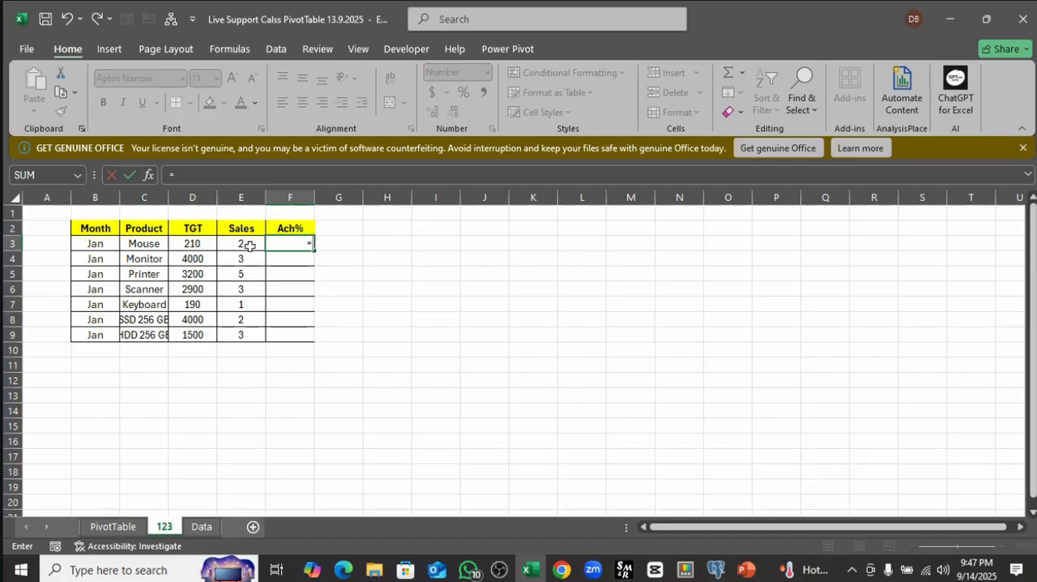
key("Escape")
Step: View the PivotTable sheet again and return to the source table on the Data sheet
left_click(121, 527)
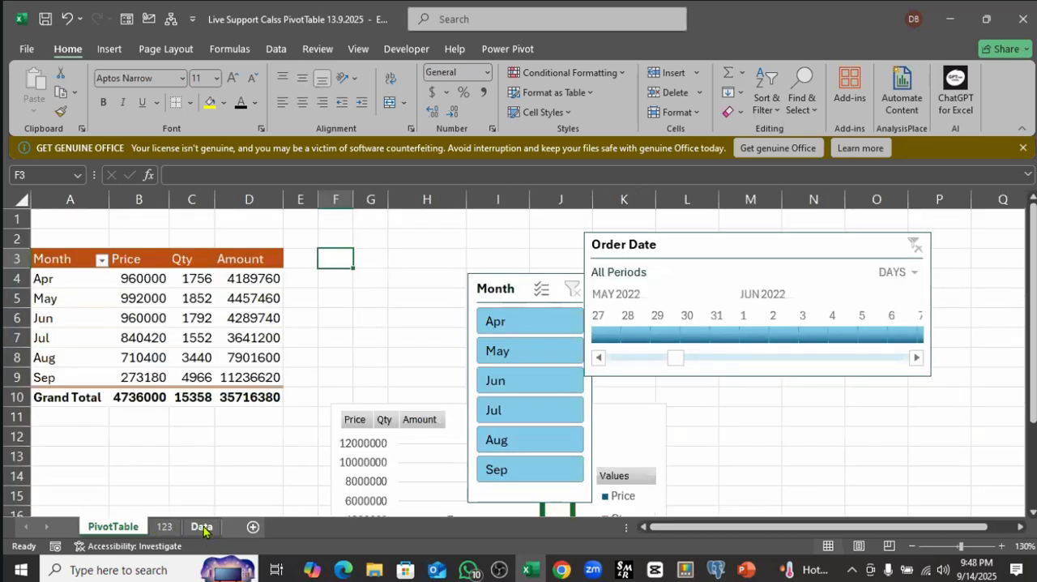
left_click(202, 525)
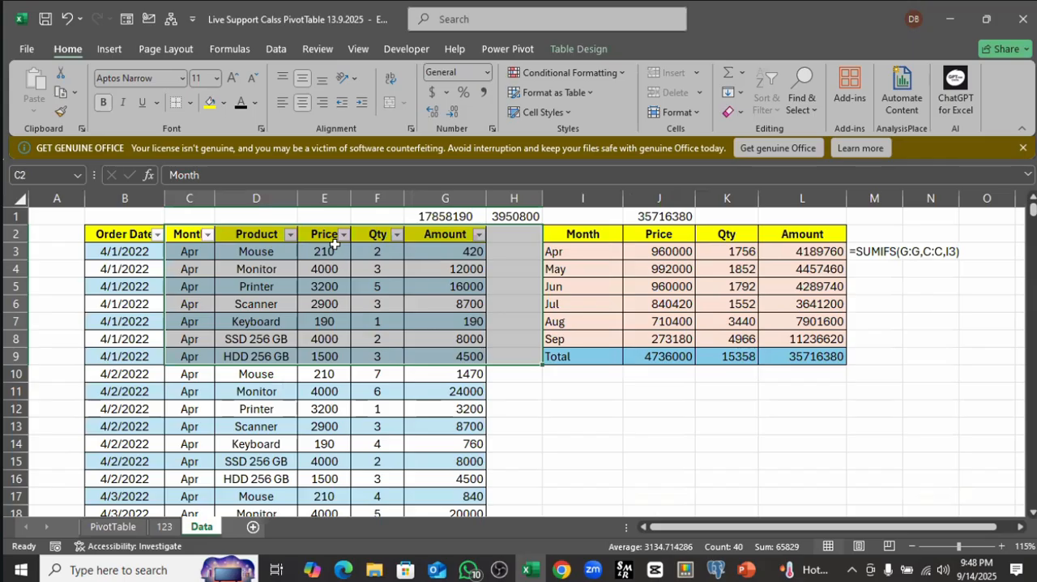
Step: Copy the Price and Amount values in rows 3 to 9 of the Data sheet into the TGT and Sales columns of sheet 123
left_click_drag(330, 251, 327, 357)
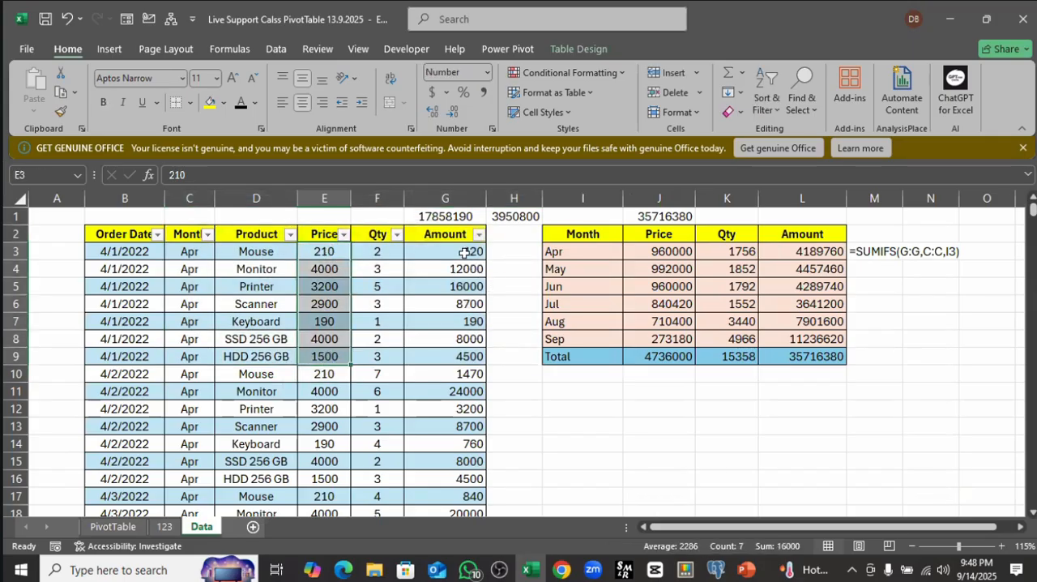
left_click_drag(464, 253, 451, 357, "ctrl")
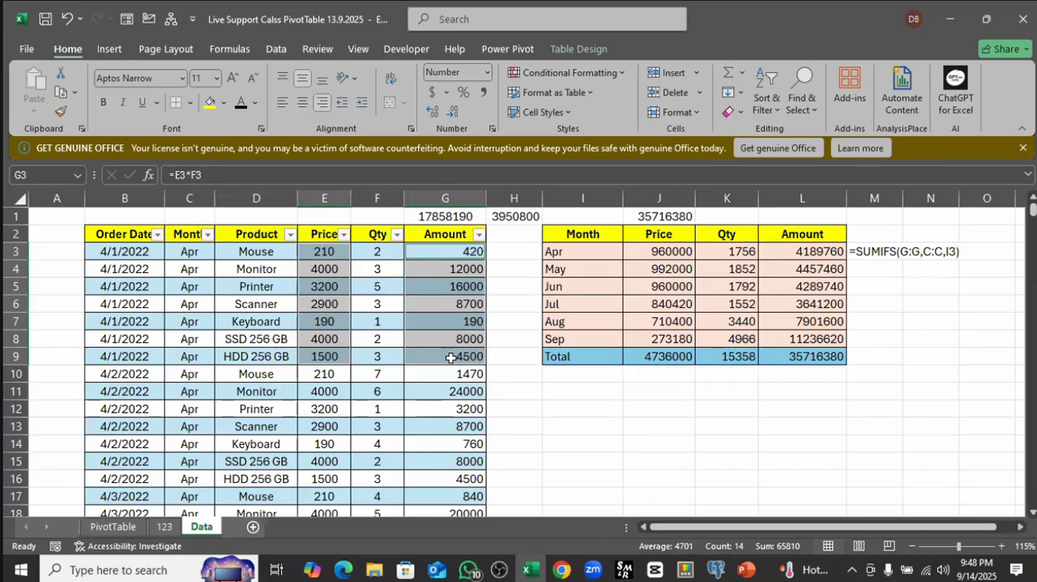
key("ctrl+c")
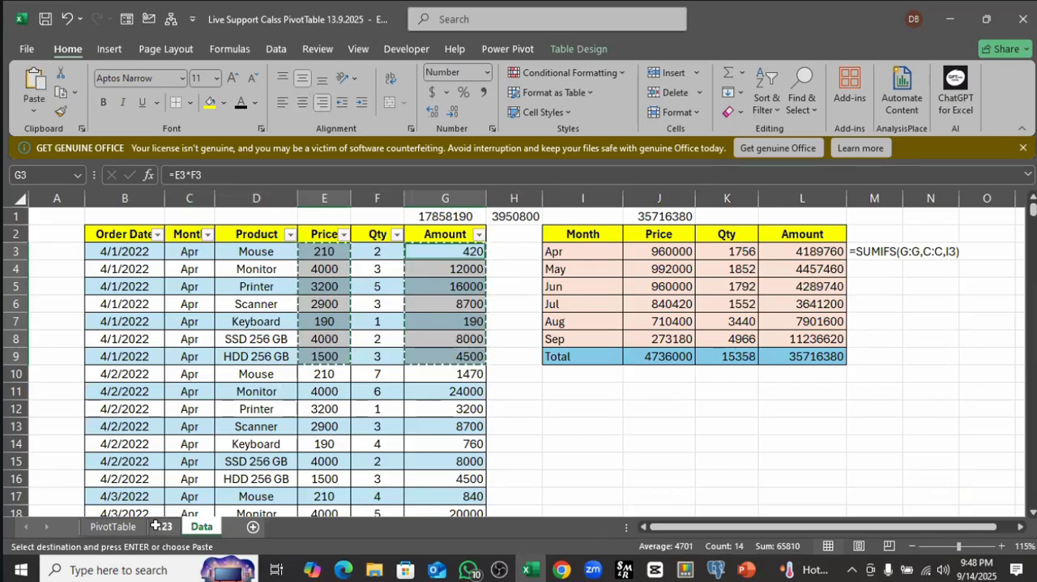
left_click(164, 526)
left_click(202, 248)
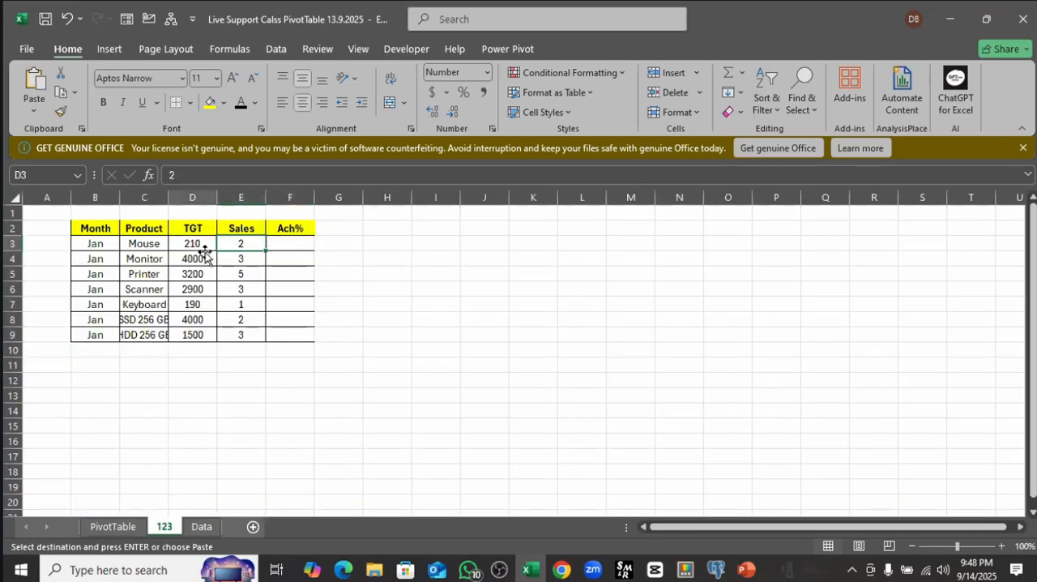
key("ctrl+shift+Right")
key("ctrl+shift+Down")
key("ctrl+v")
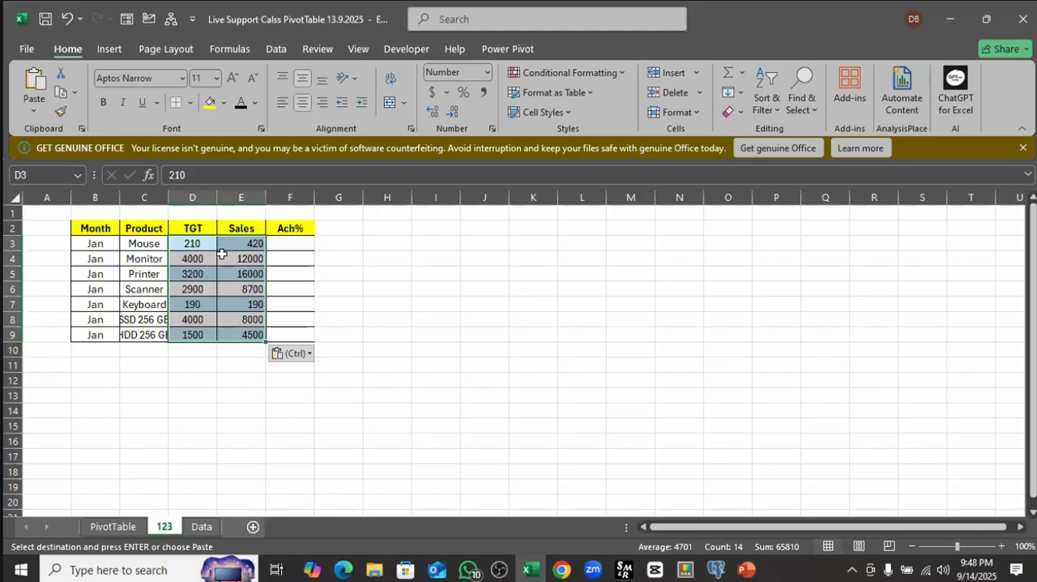
Step: Enter the formula =E3/D3 in cell F3 to calculate the Mouse row's achievement
left_click(283, 256)
left_click(282, 242)
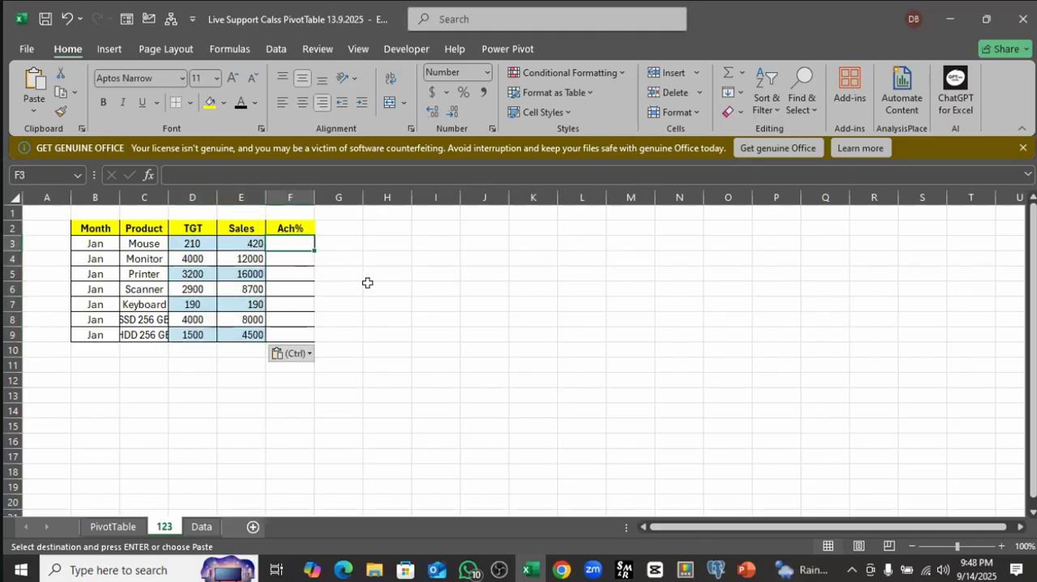
type("=")
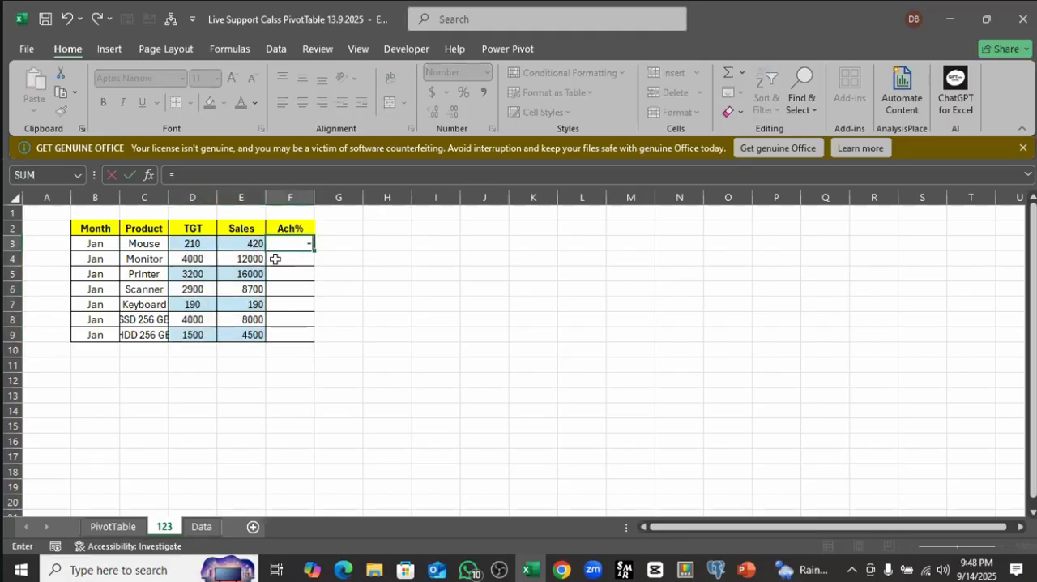
left_click(252, 247)
type("/")
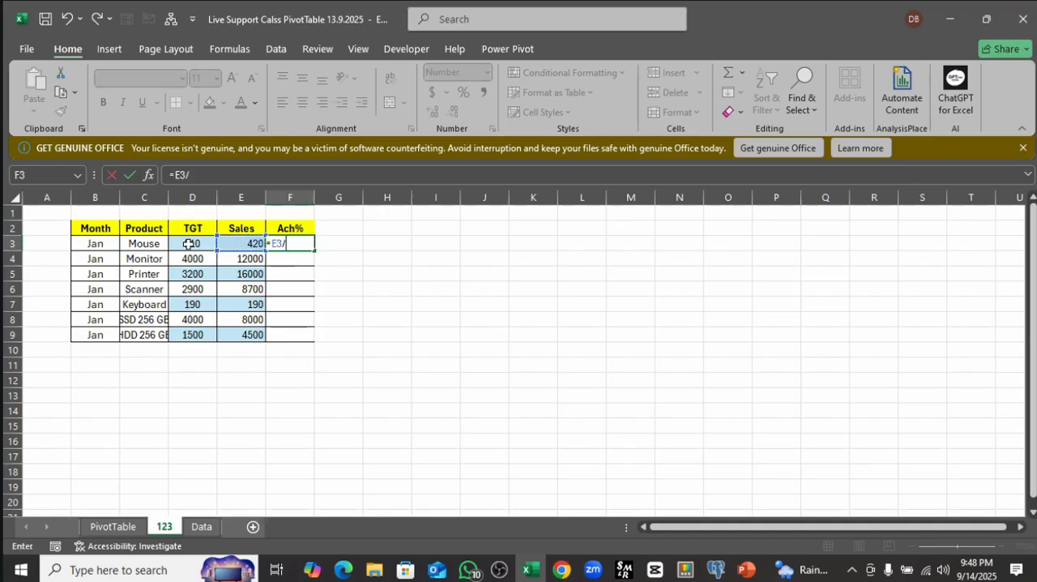
left_click(188, 243)
key("Return")
Step: Format cell F3 as a percentage and fill its formula down the Ach% column to F9
left_click(285, 243)
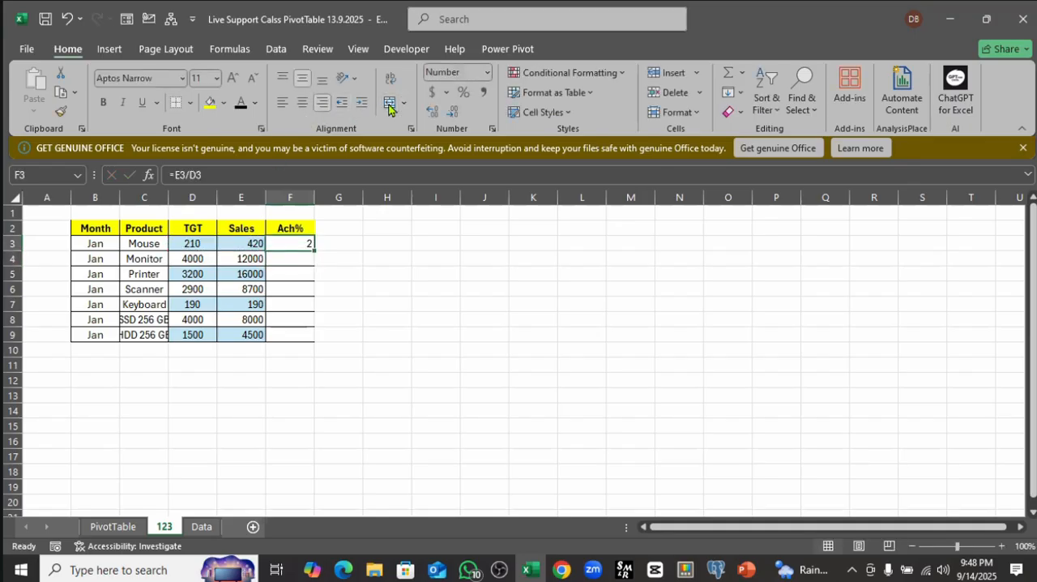
left_click(462, 95)
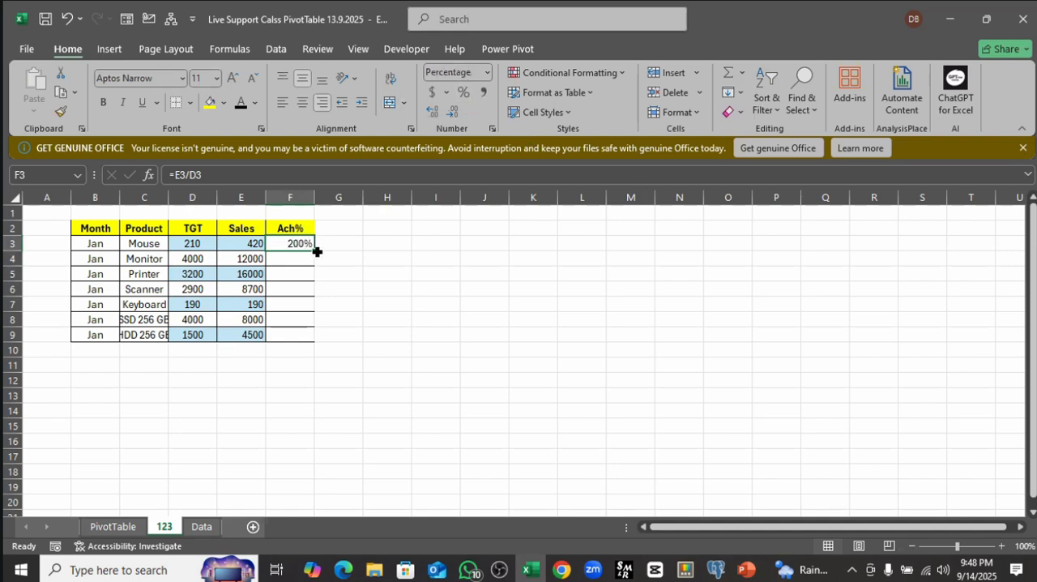
double_click(317, 252)
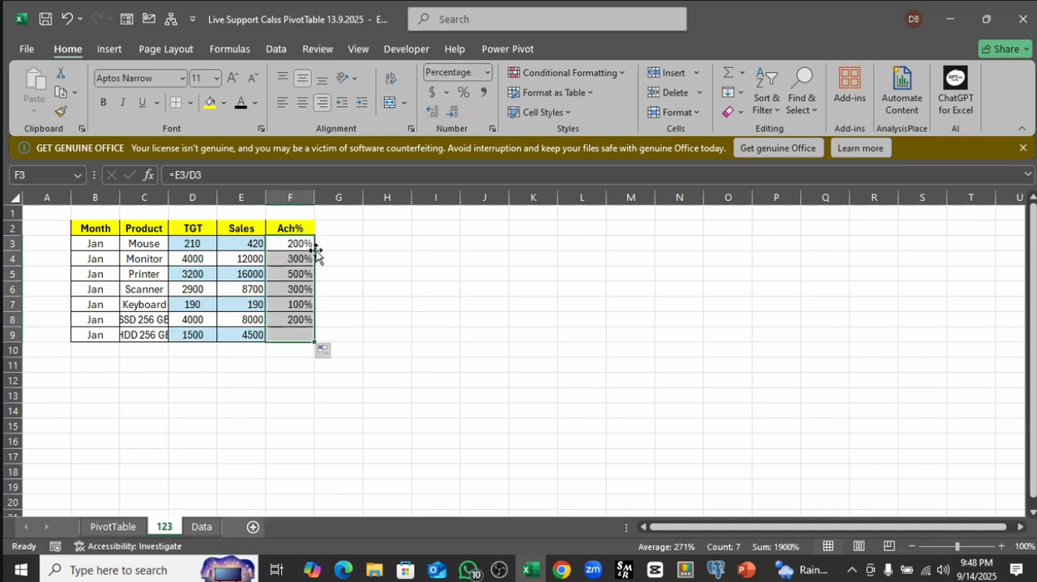
left_click(297, 305)
left_click(294, 259)
left_click(291, 321)
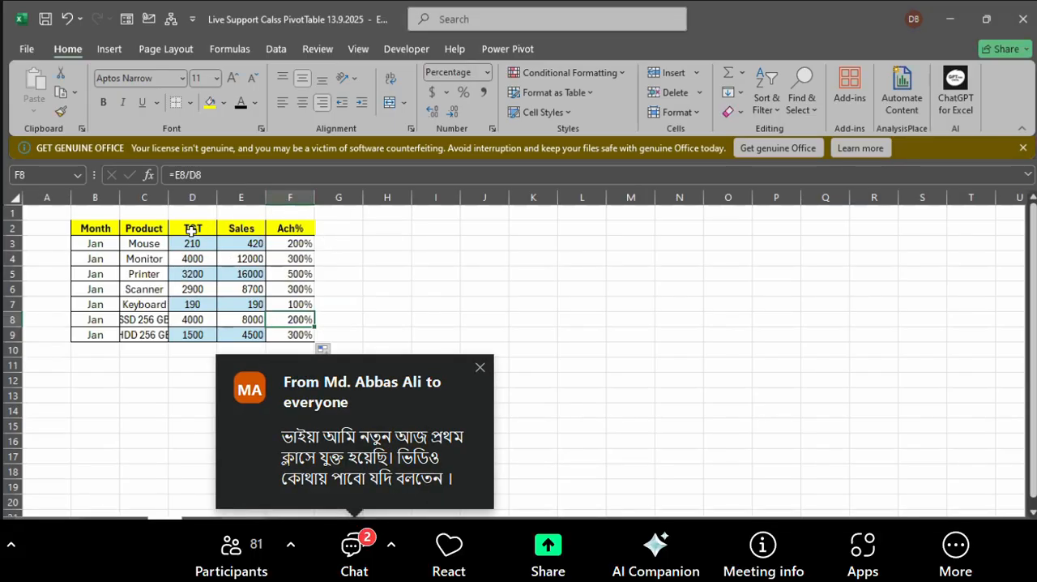
left_click_drag(84, 234, 309, 334)
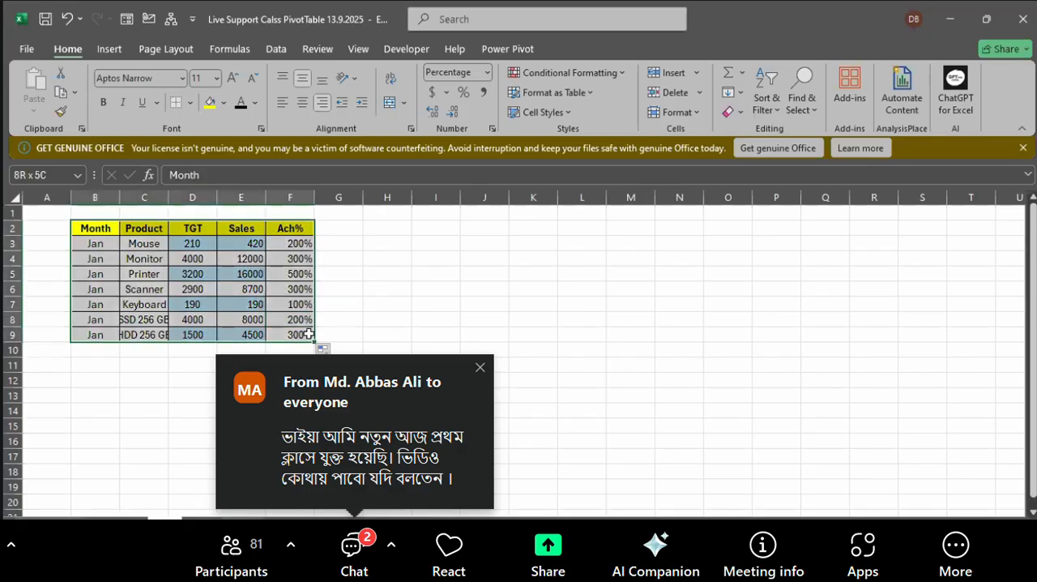
left_click_drag(102, 229, 299, 334)
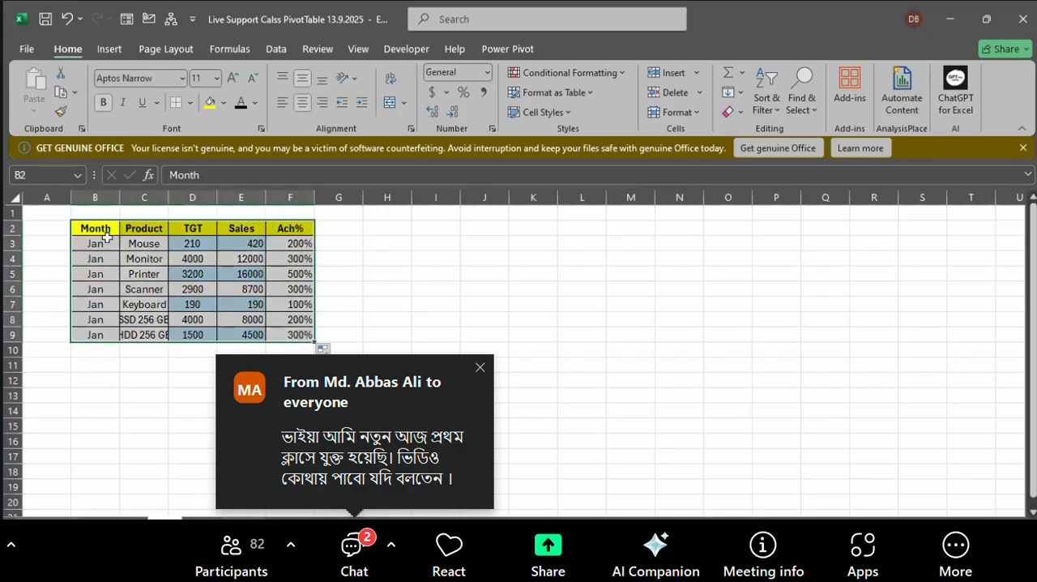
key("Down")
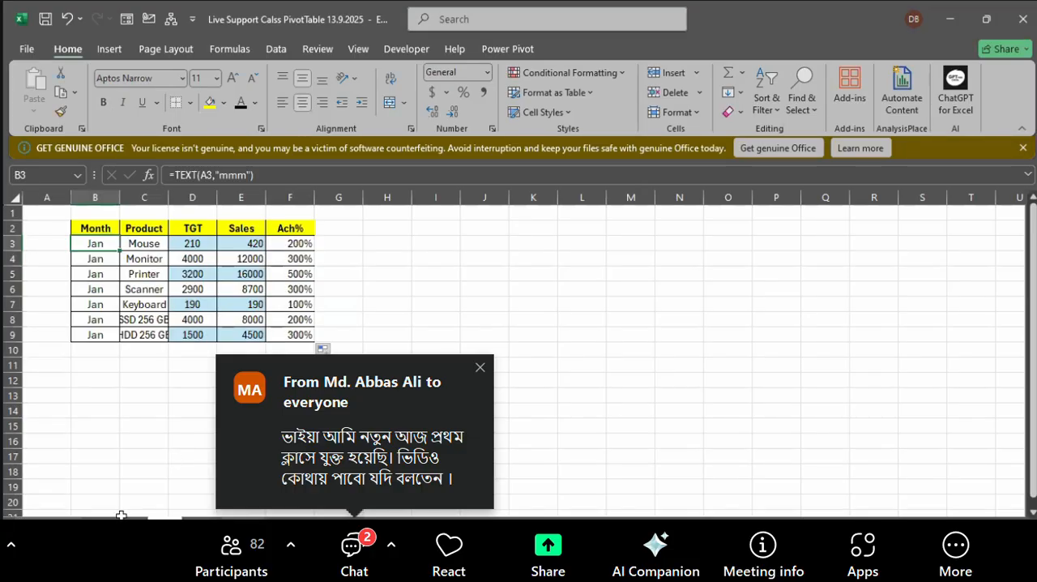
Step: Change the month to FEB in cells B7 and B4 and to Mar in cell B8
left_click(92, 302)
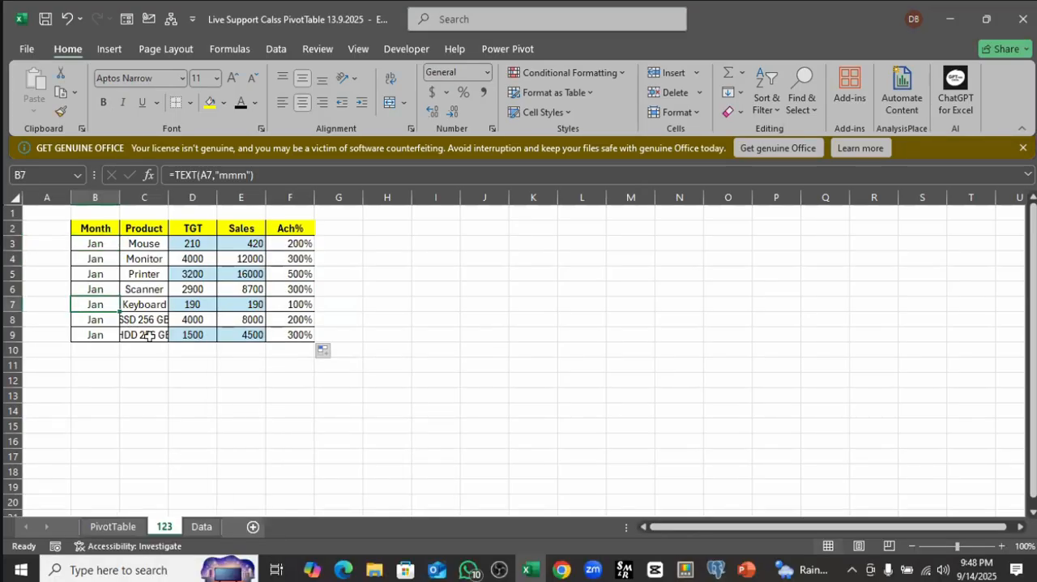
type("F")
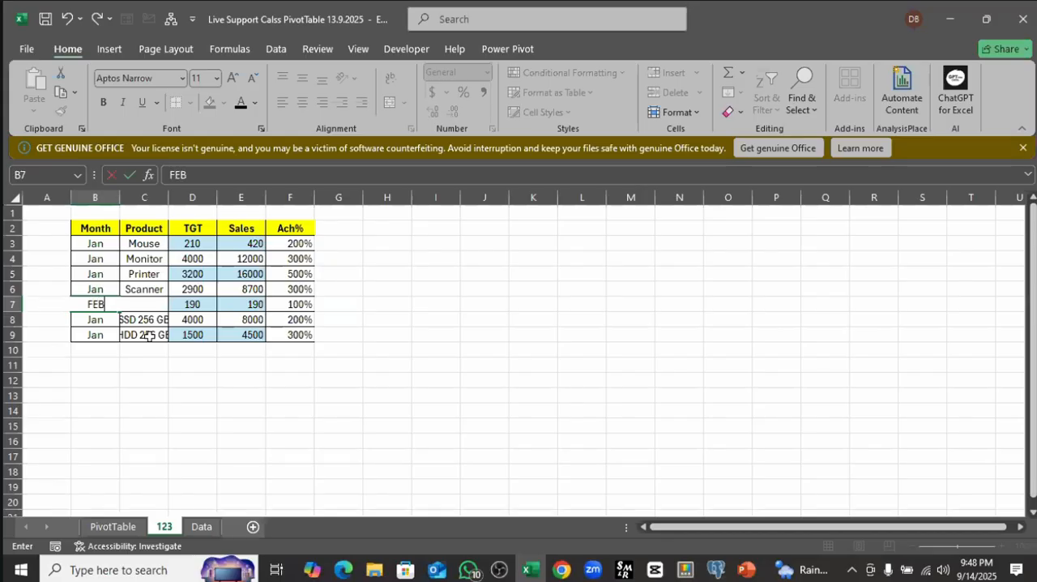
type("EB")
left_click(94, 260)
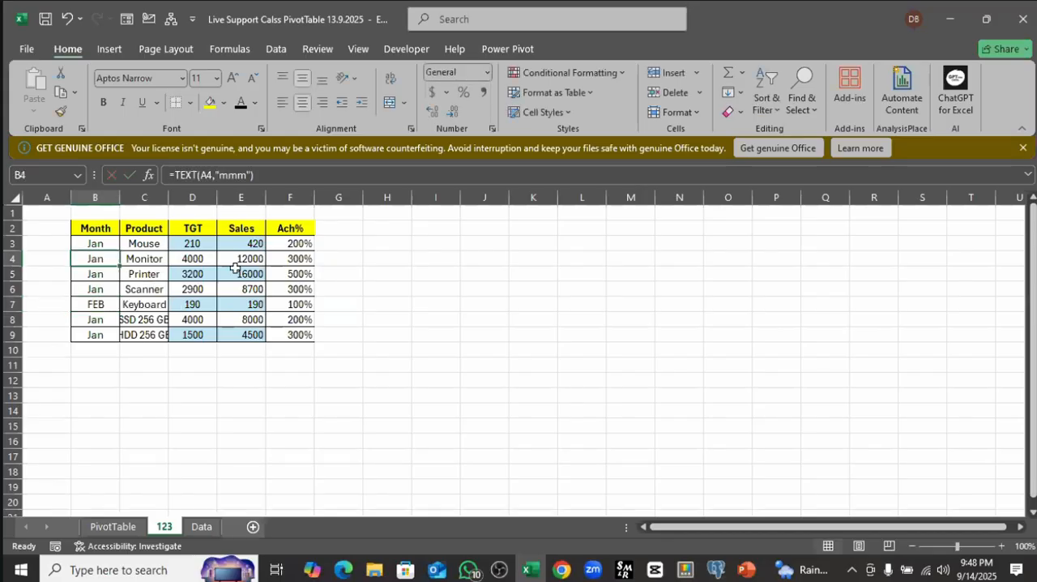
type("FEB")
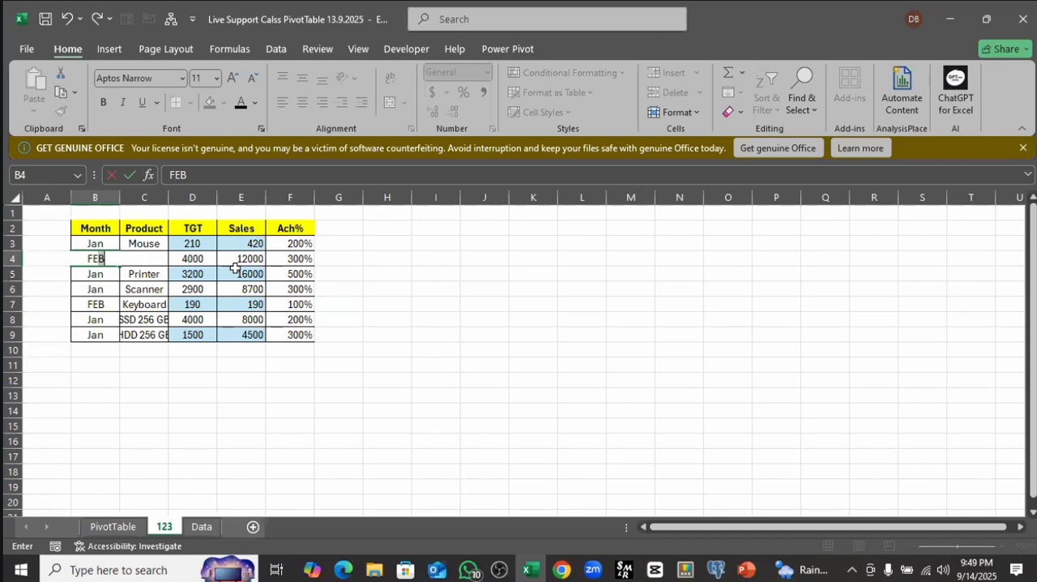
left_click(103, 330)
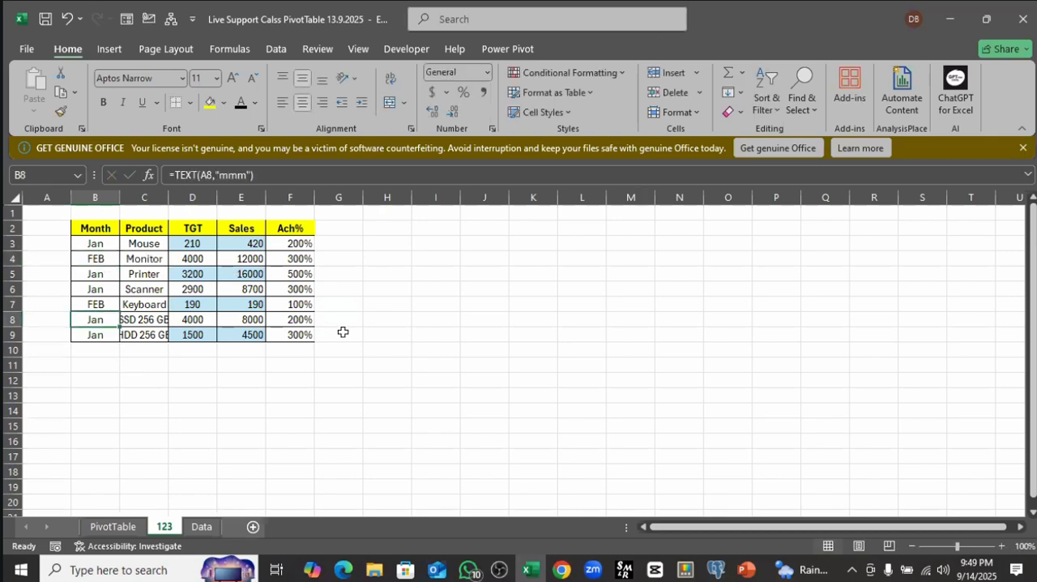
type("Mar")
left_click(350, 349)
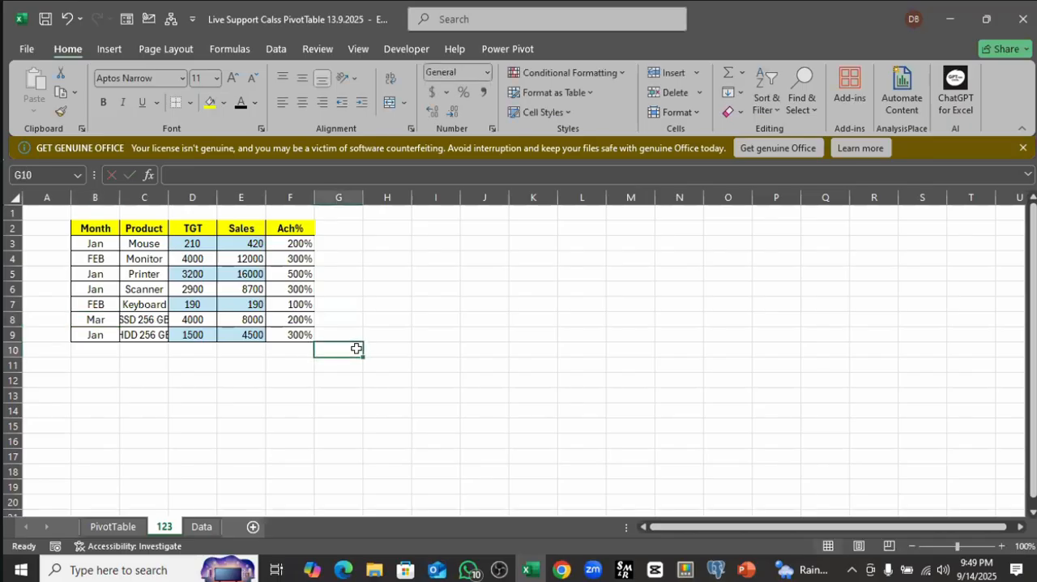
Step: Insert a PivotTable from range B2:F9 into the existing worksheet 123 at cell H2
left_click(194, 243)
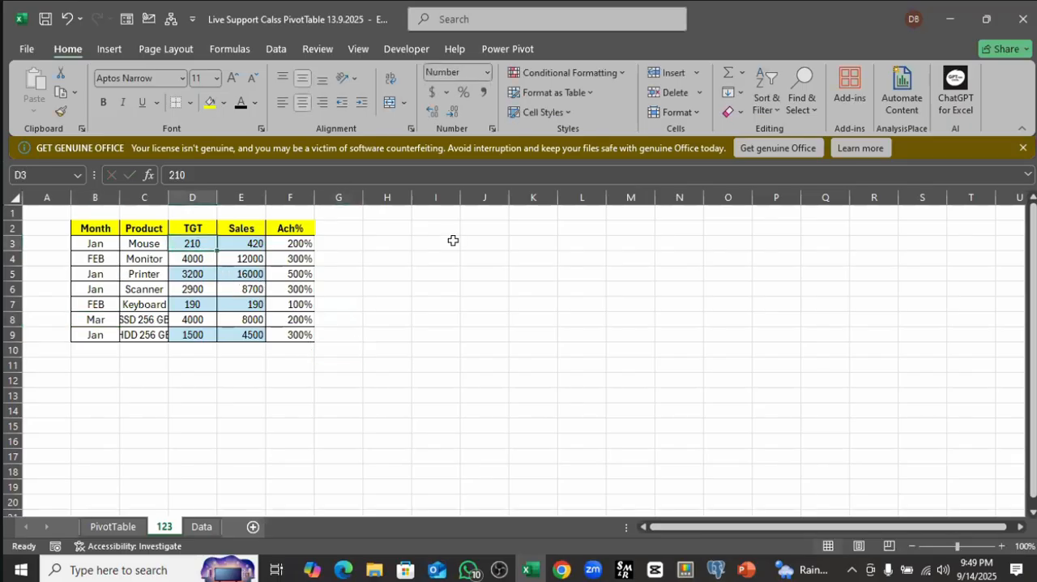
left_click(108, 49)
left_click(39, 77)
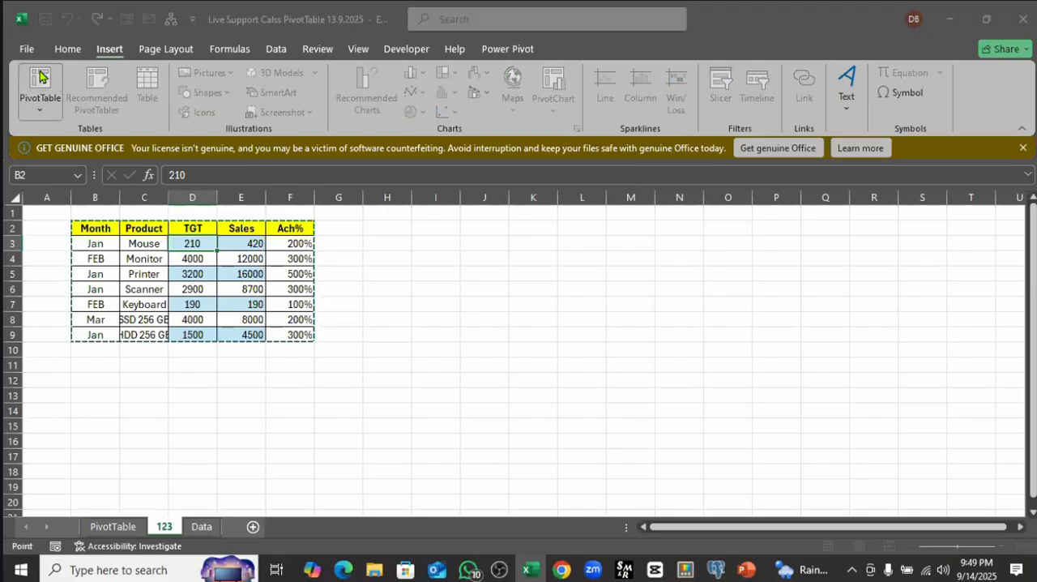
left_click(294, 175)
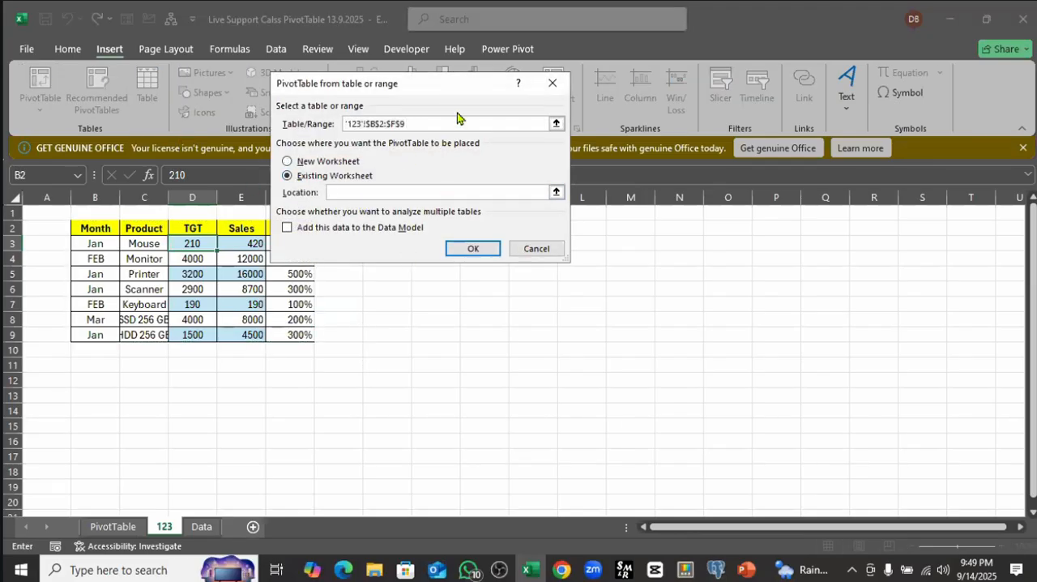
left_click(382, 232)
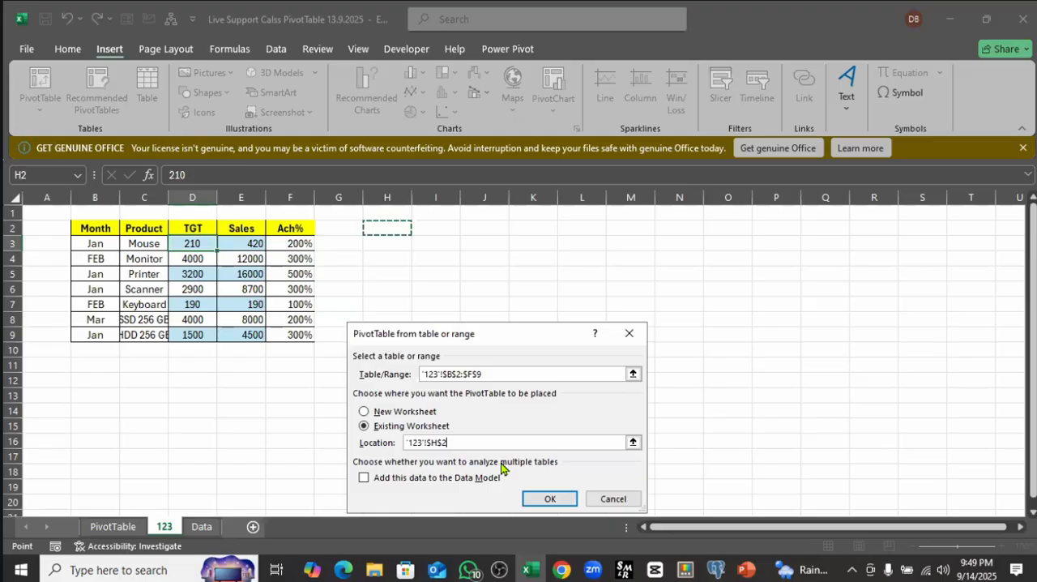
left_click(548, 497)
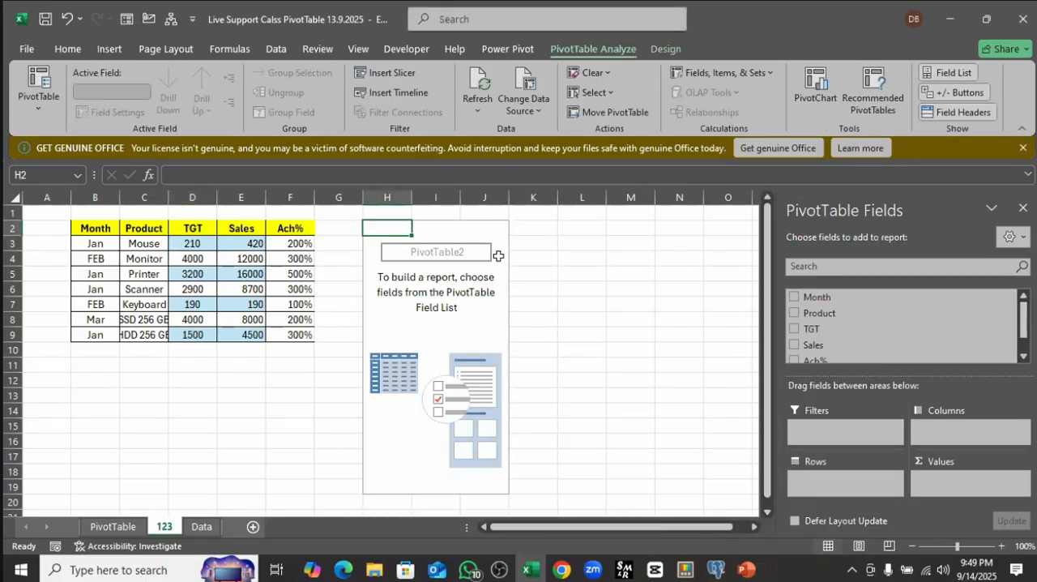
Step: Add Month as the PivotTable's row field and TGT, Sales and Ach% as its value fields
left_click(794, 298)
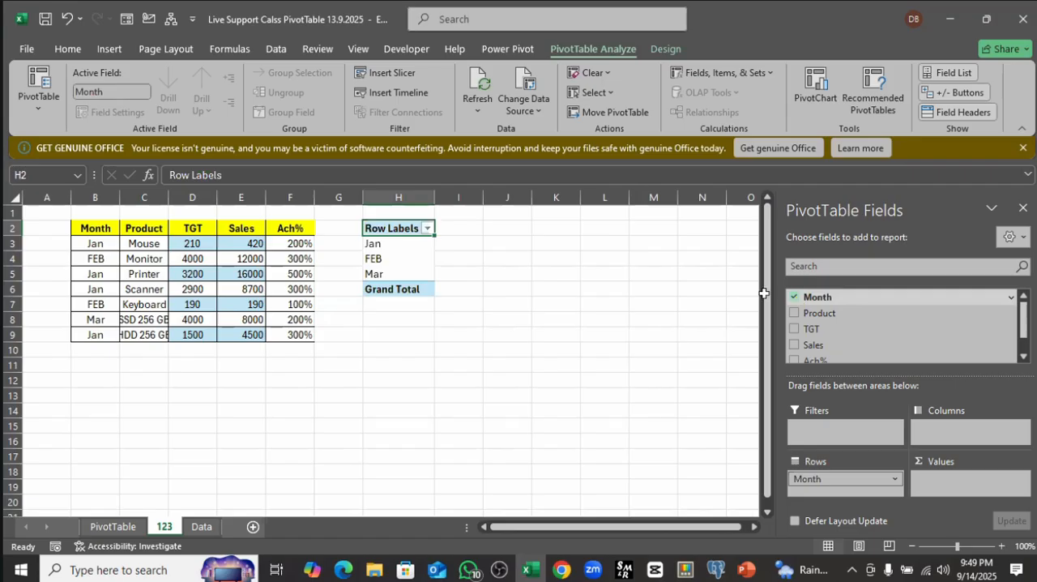
left_click(794, 329)
left_click(796, 347)
left_click(795, 359)
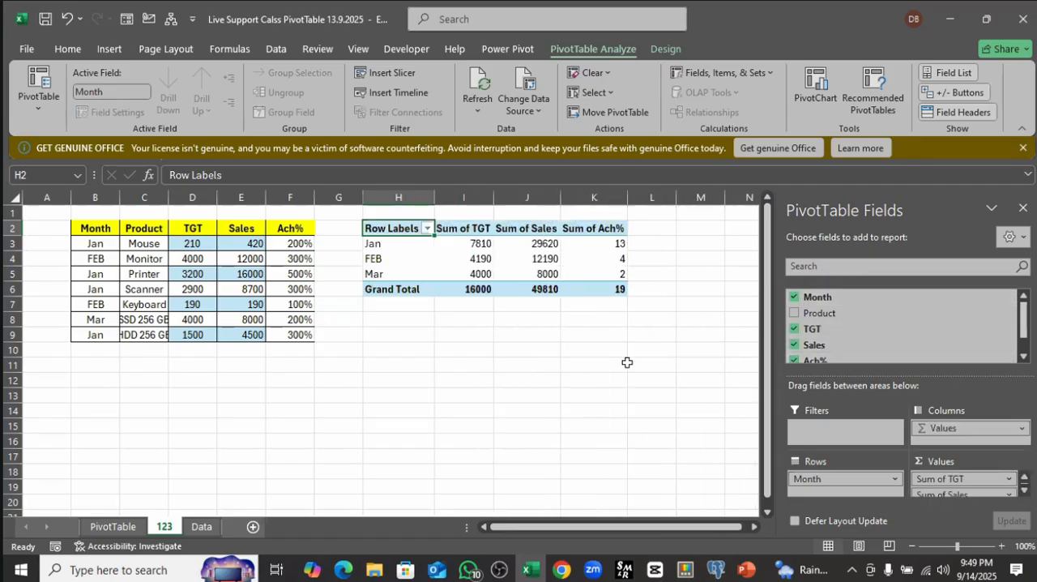
left_click(625, 364)
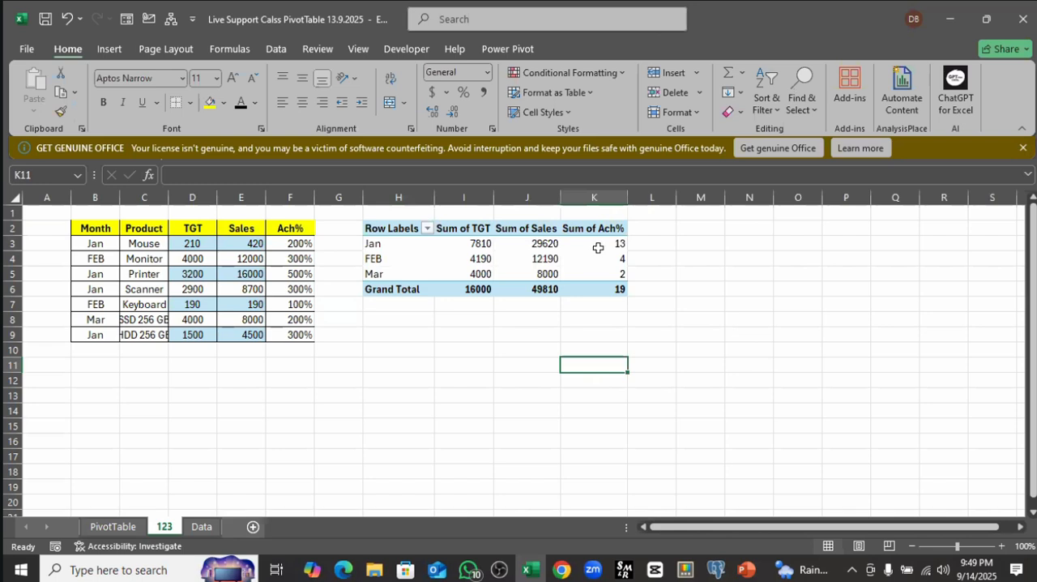
Step: Format the monthly Sum of Ach% values in K3:K5 of the PivotTable as percentages
left_click_drag(598, 243, 601, 274)
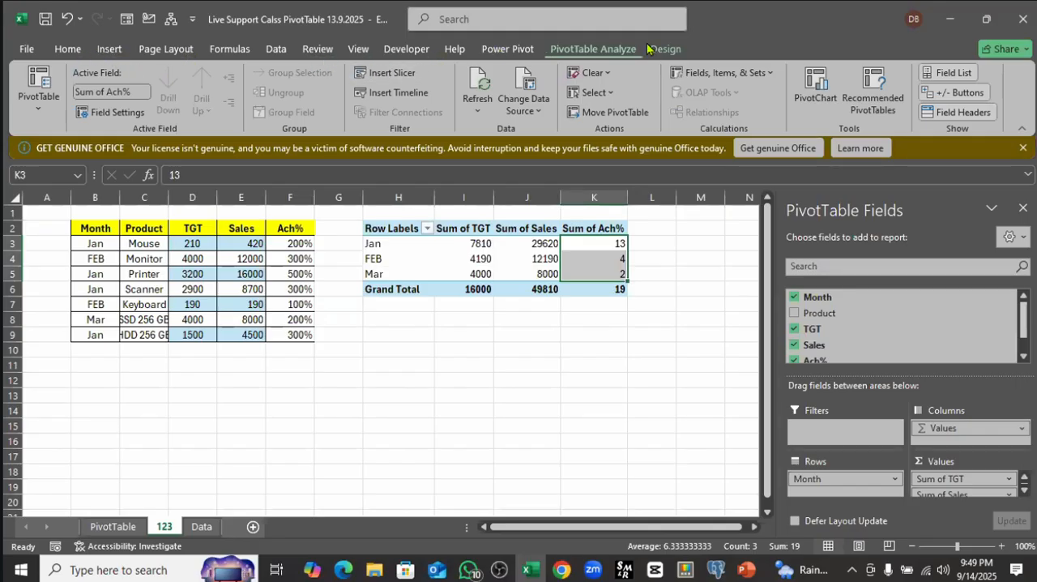
left_click(69, 48)
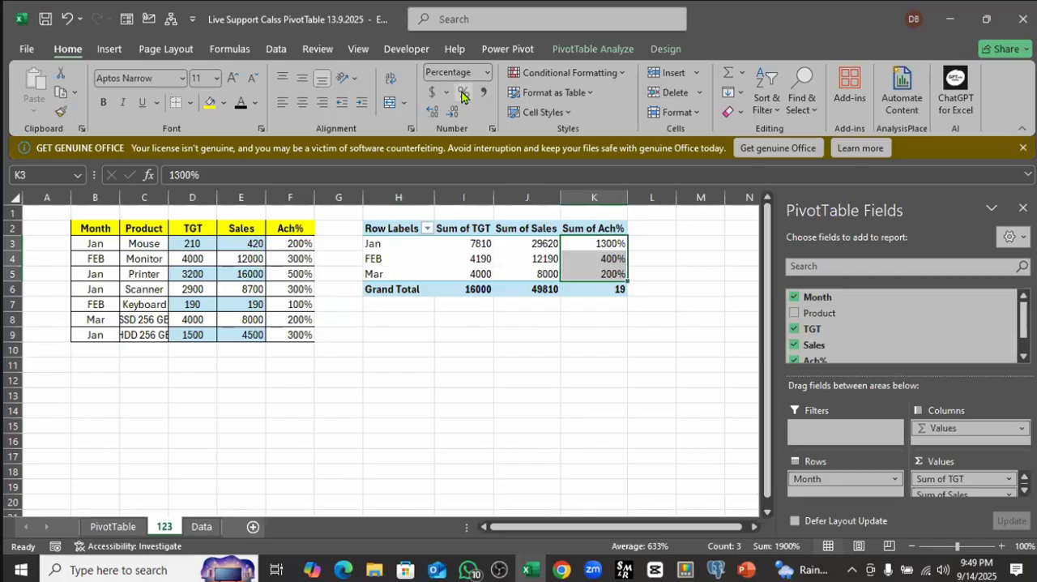
left_click(576, 306)
Step: Compare the PivotTable's Jan Sum of Ach% with the source Ach% cells F3, F5, F6 and F9 by selecting them together
left_click(609, 243)
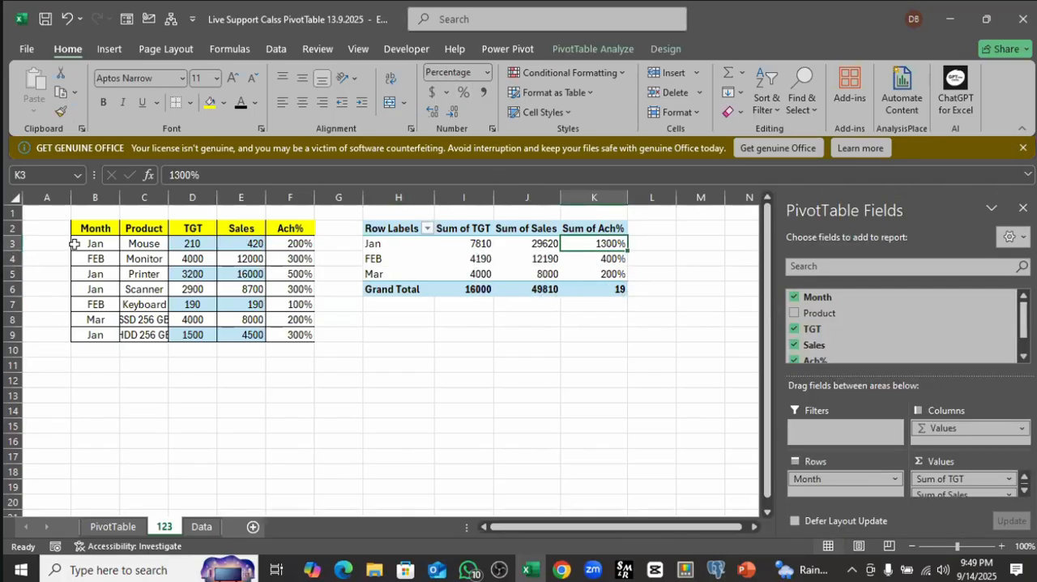
left_click(300, 242)
left_click(300, 274, "ctrl")
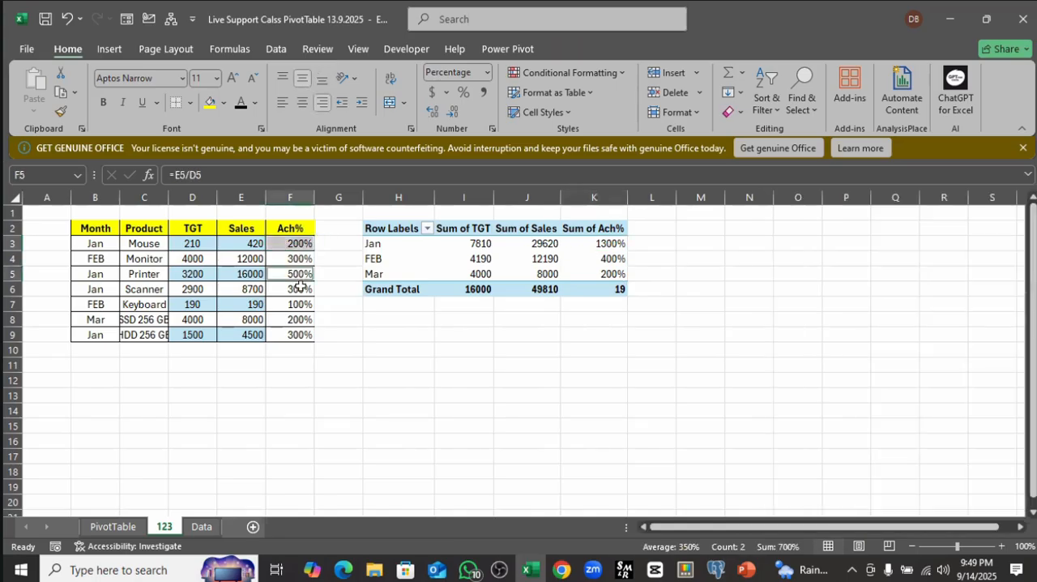
left_click(299, 289, "ctrl")
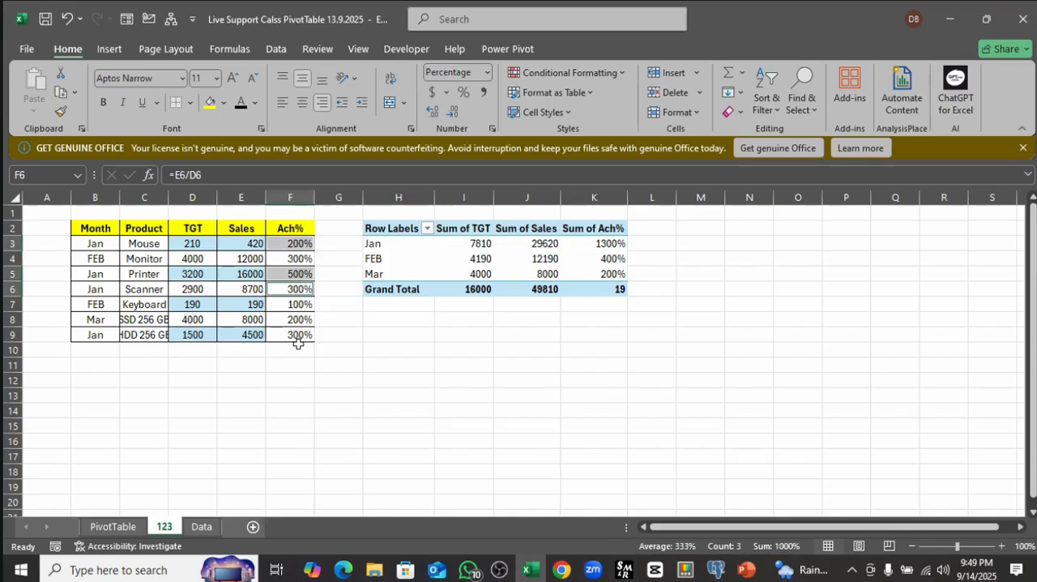
left_click(298, 335, "ctrl")
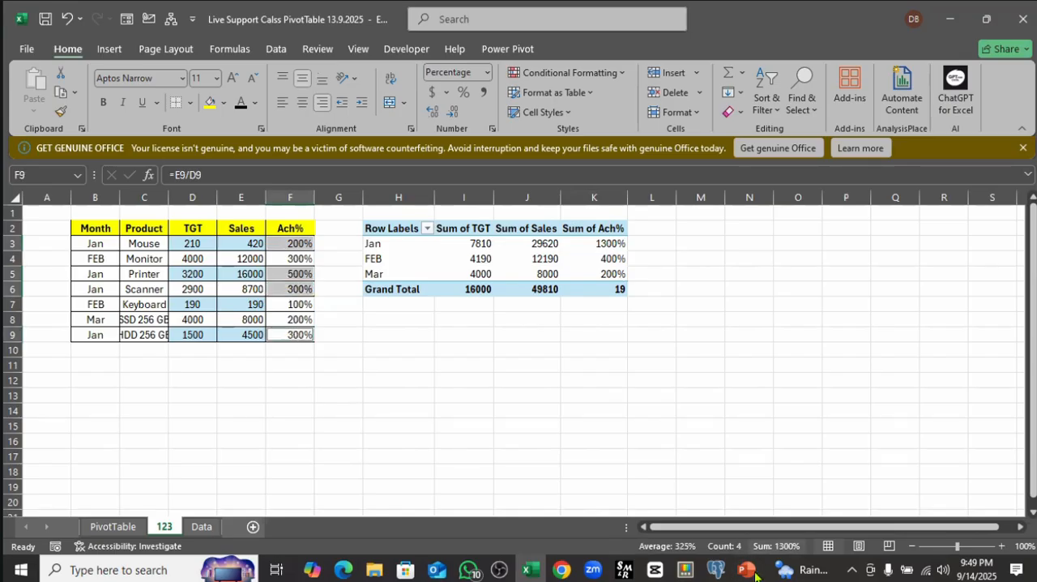
Step: In L3, divide the PivotTable's Jan Sum of Sales by its Jan Sum of TGT and format the result as a percentage
left_click(612, 244)
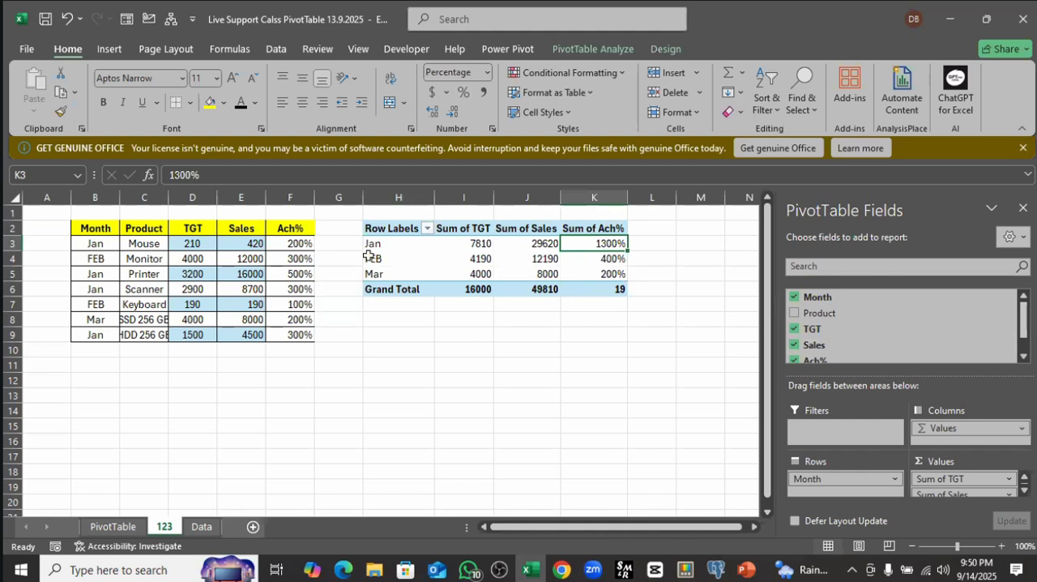
left_click(477, 245)
left_click_drag(527, 241, 484, 242)
left_click(640, 241)
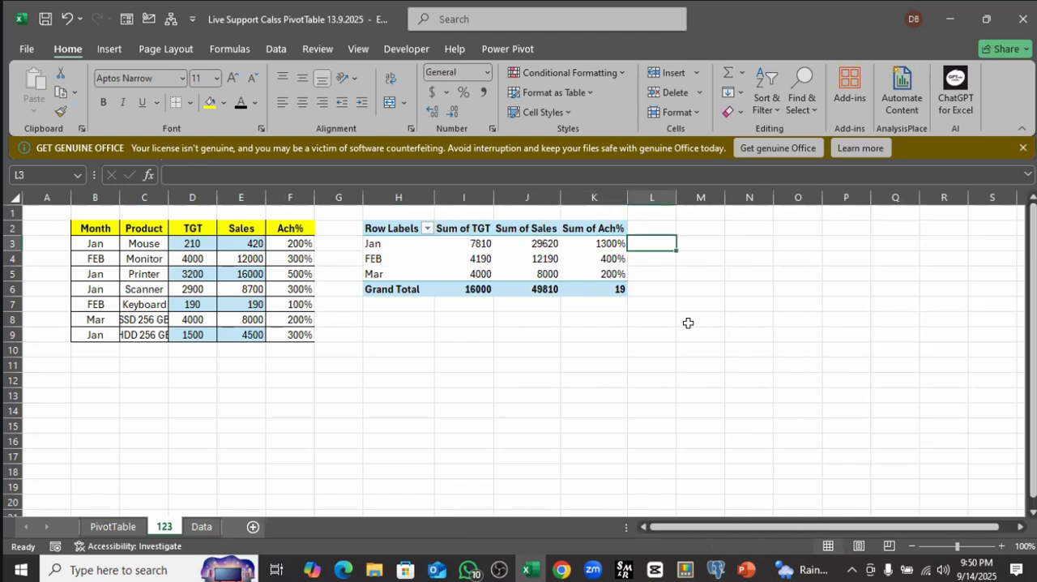
type("=")
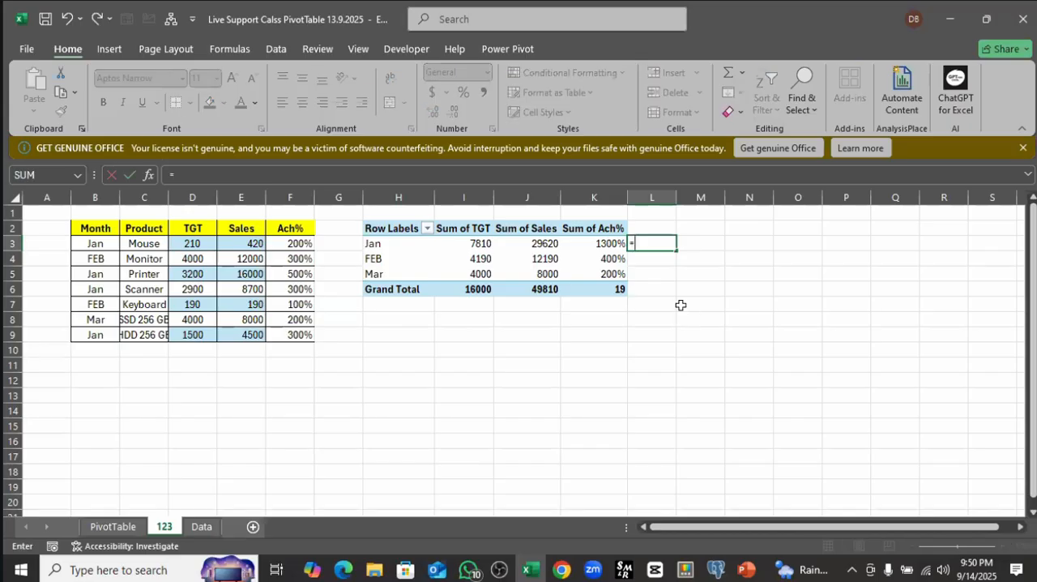
left_click(550, 243)
type("/")
left_click(476, 244)
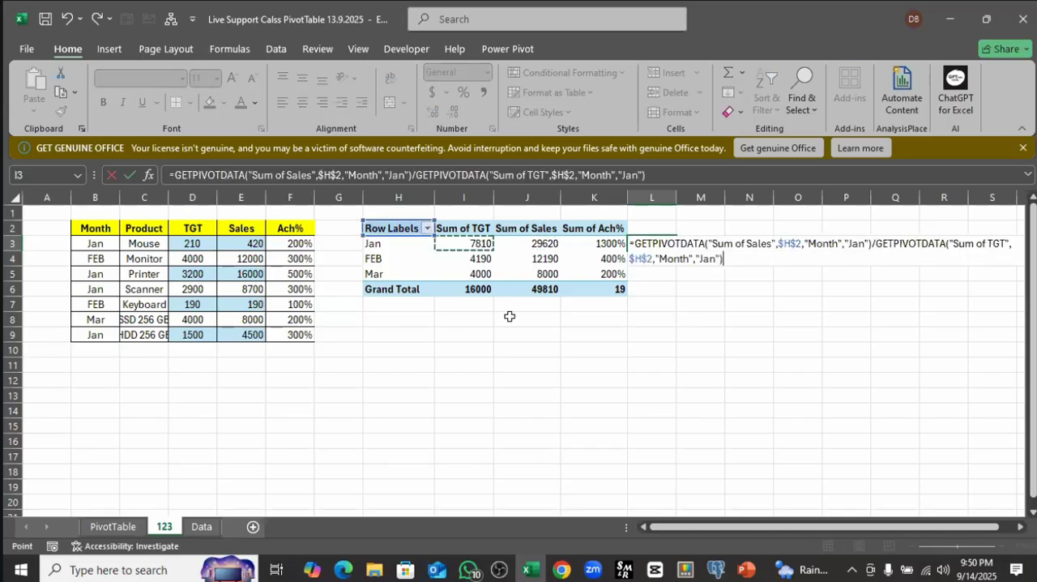
key("Return")
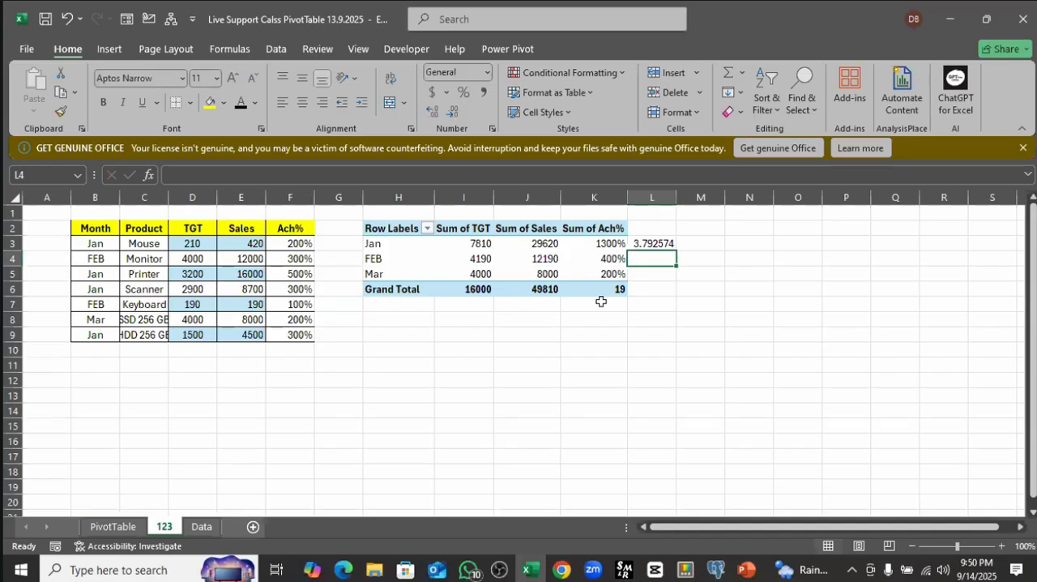
left_click(653, 243)
left_click(466, 97)
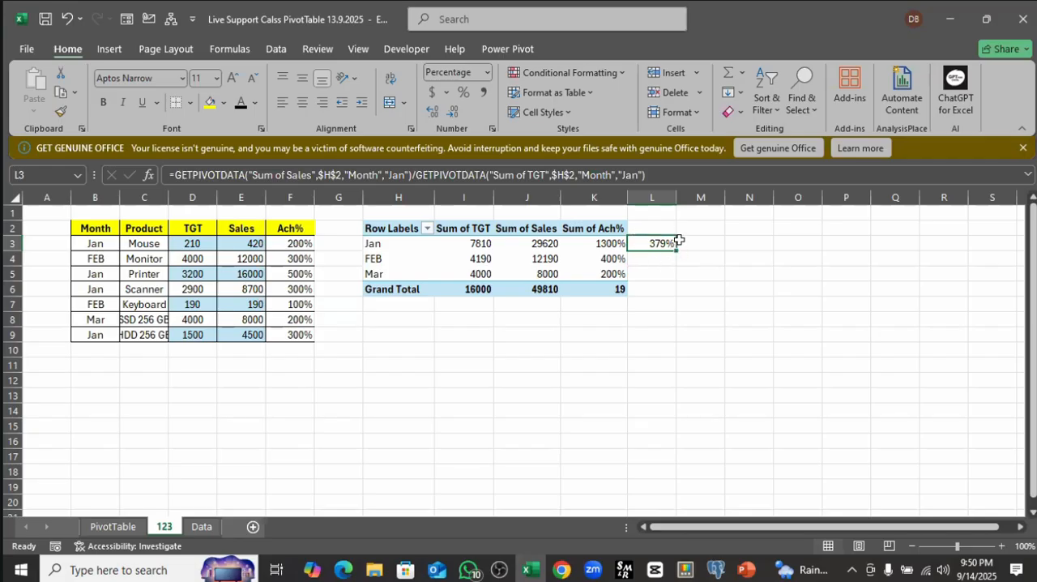
Step: Review the Sum of Ach% column in K3:K6 and remove the Ach% field from the PivotTable
key("Left")
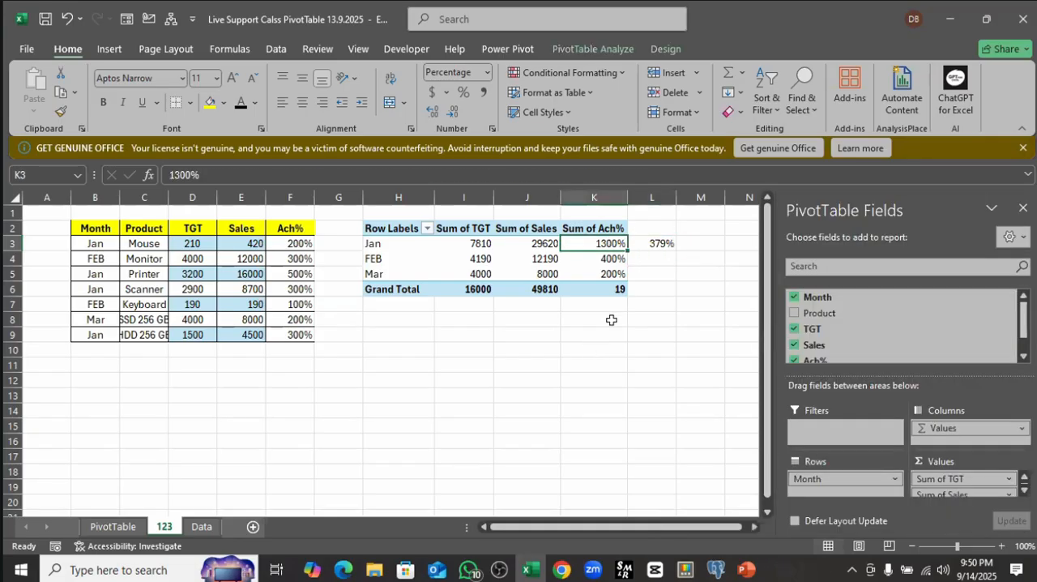
left_click(604, 198)
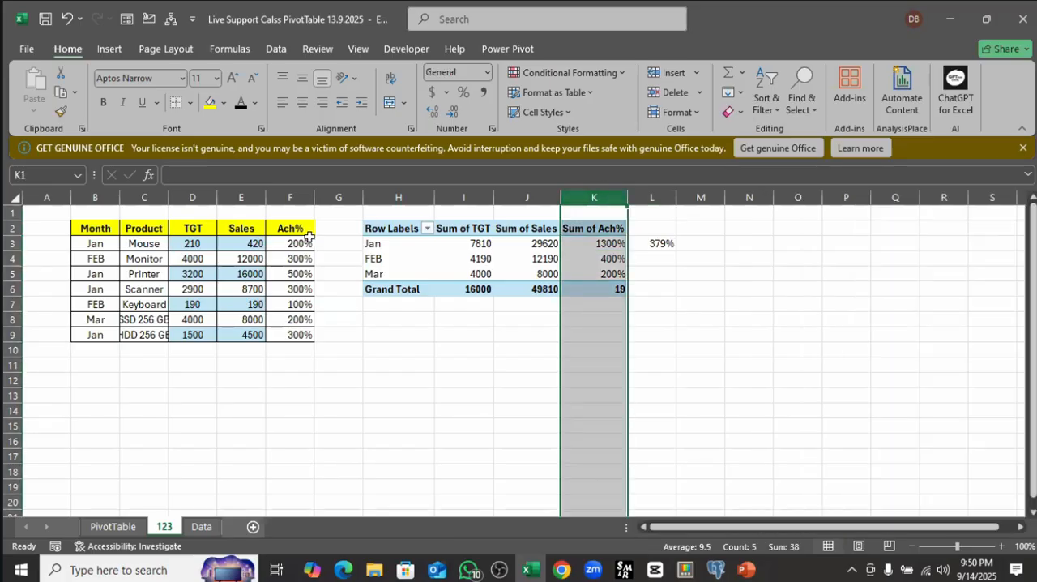
left_click(288, 200)
left_click(608, 243)
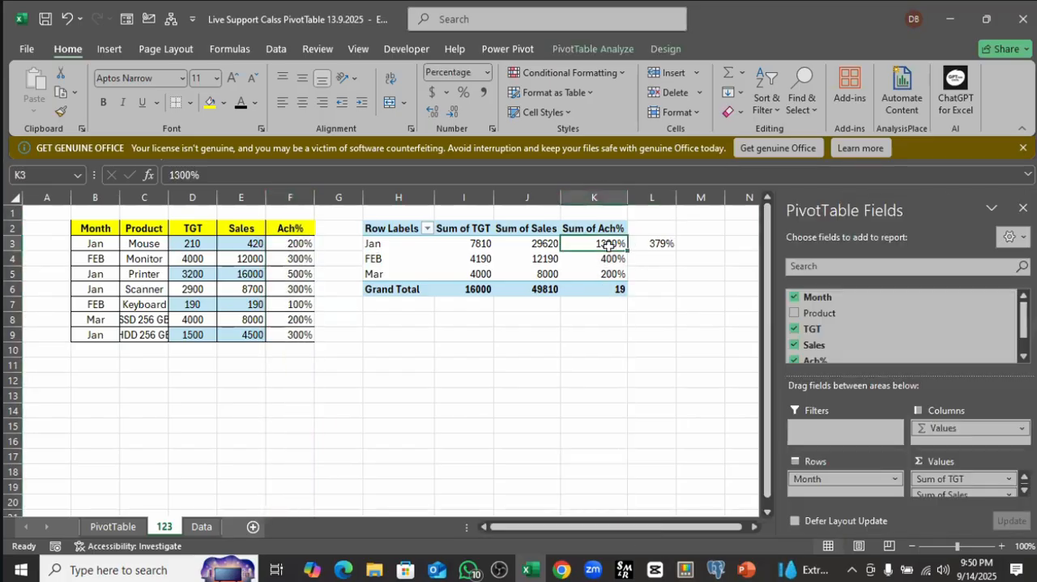
left_click_drag(606, 243, 610, 289)
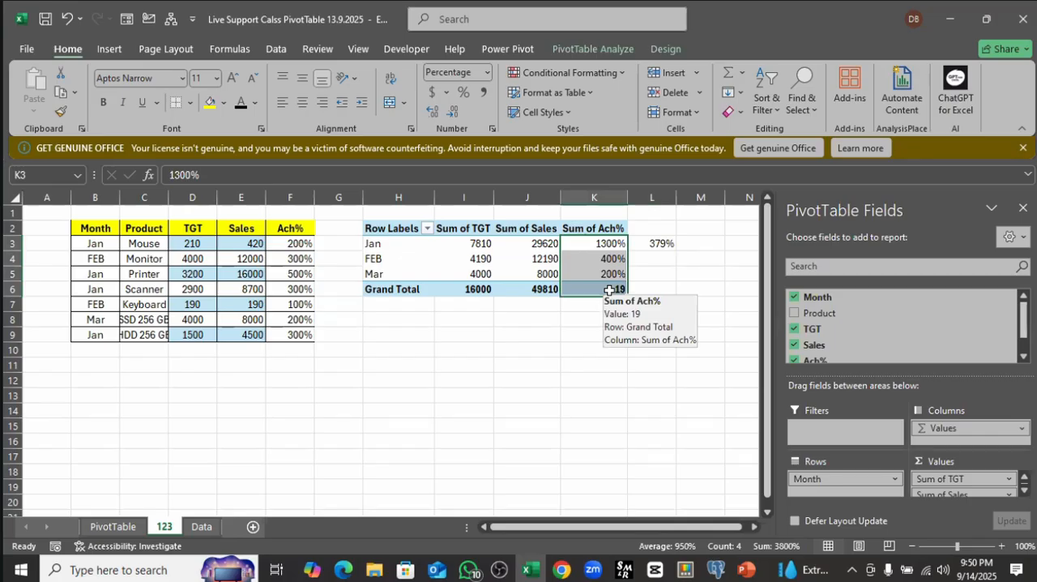
scroll(810, 332, "down", 2)
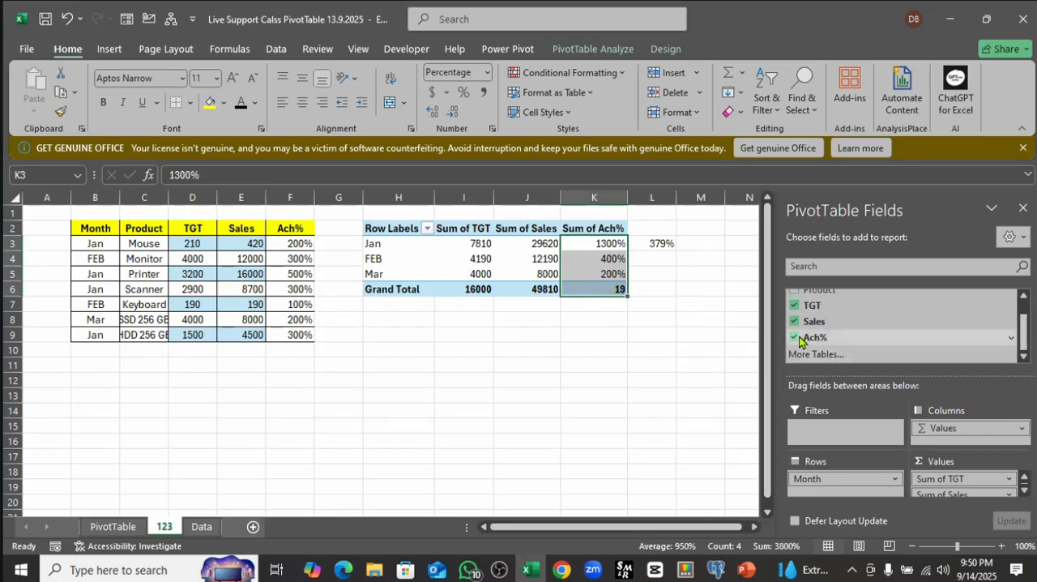
left_click(796, 338)
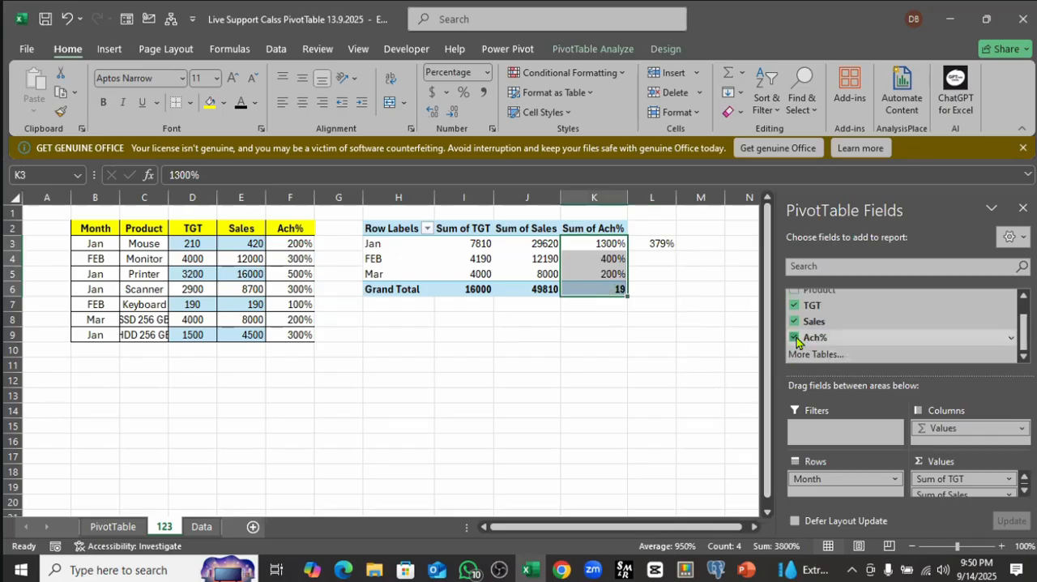
left_click(482, 256)
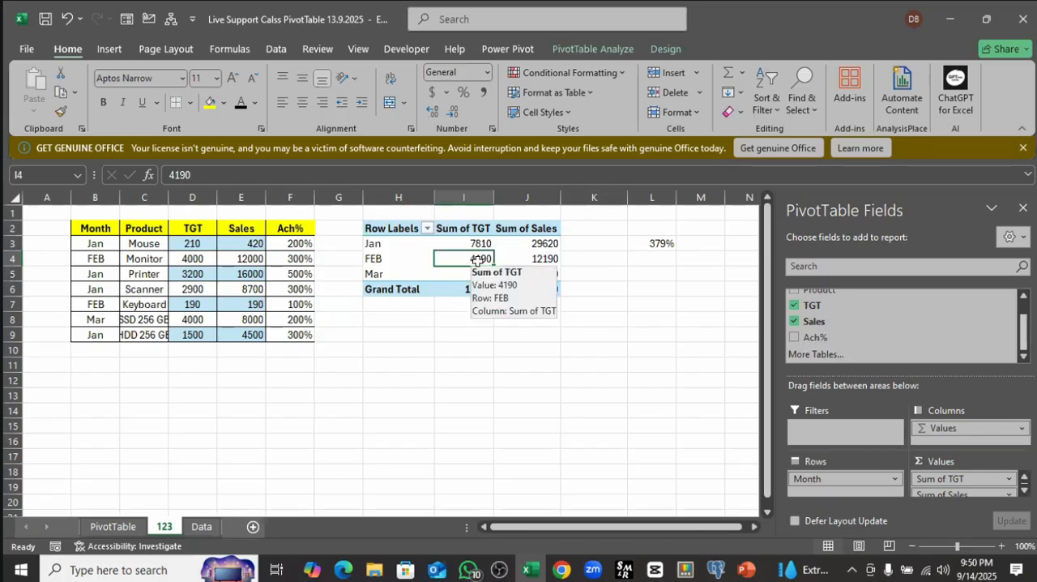
left_click(590, 247)
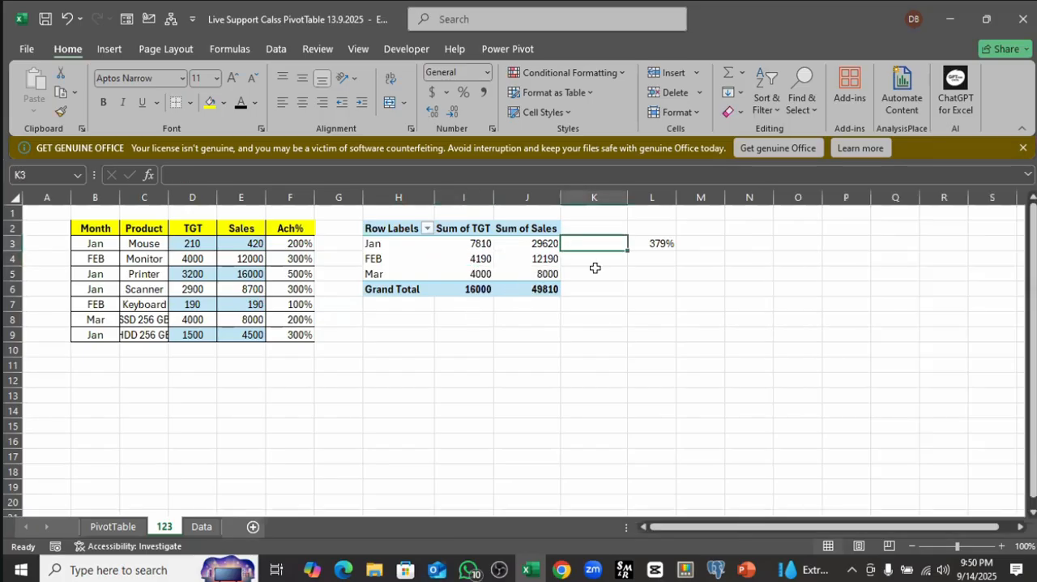
left_click_drag(644, 243, 660, 303)
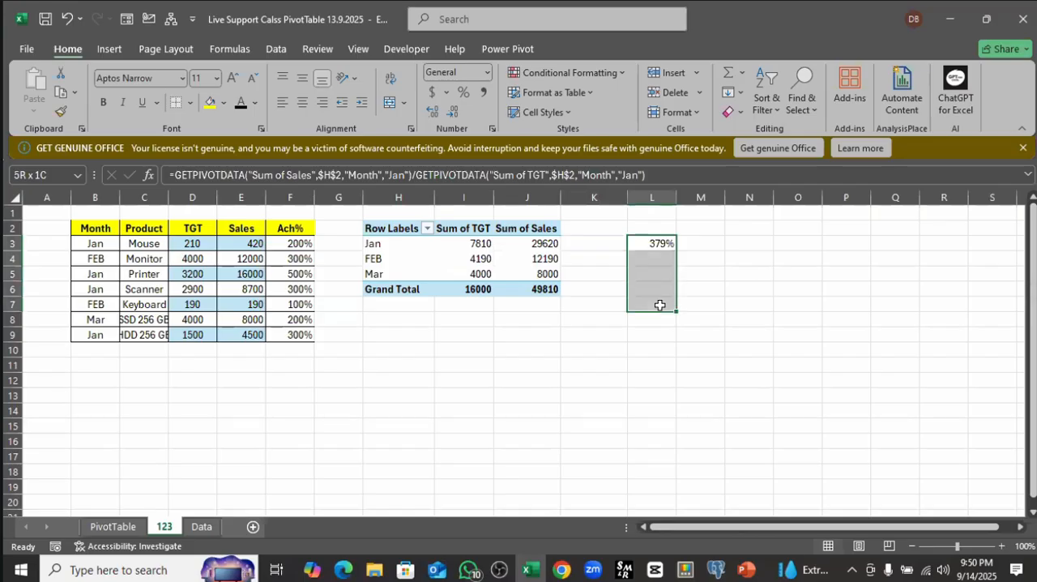
left_click(658, 242)
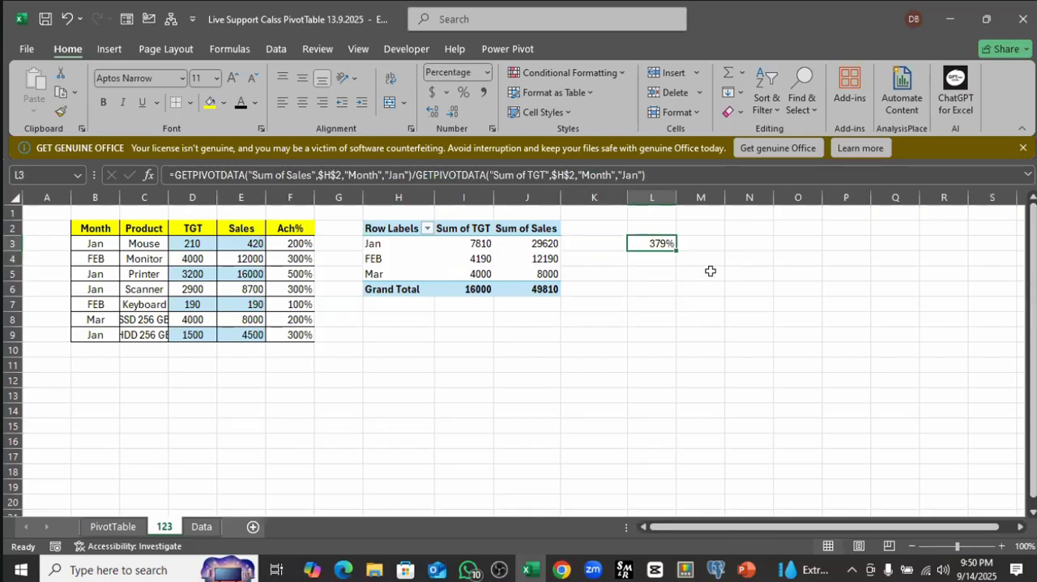
left_click(586, 230)
left_click(557, 244)
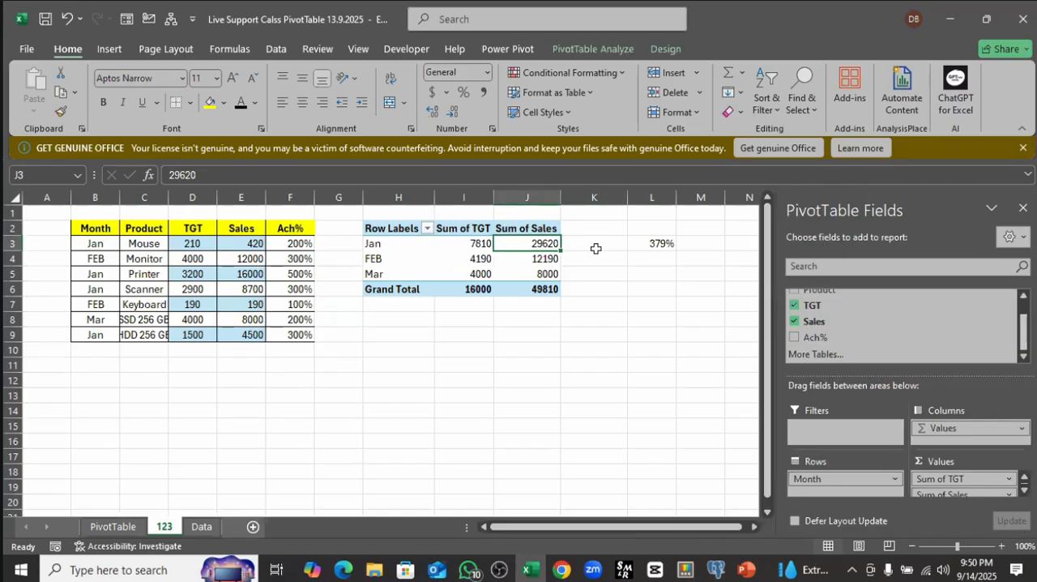
left_click(597, 248)
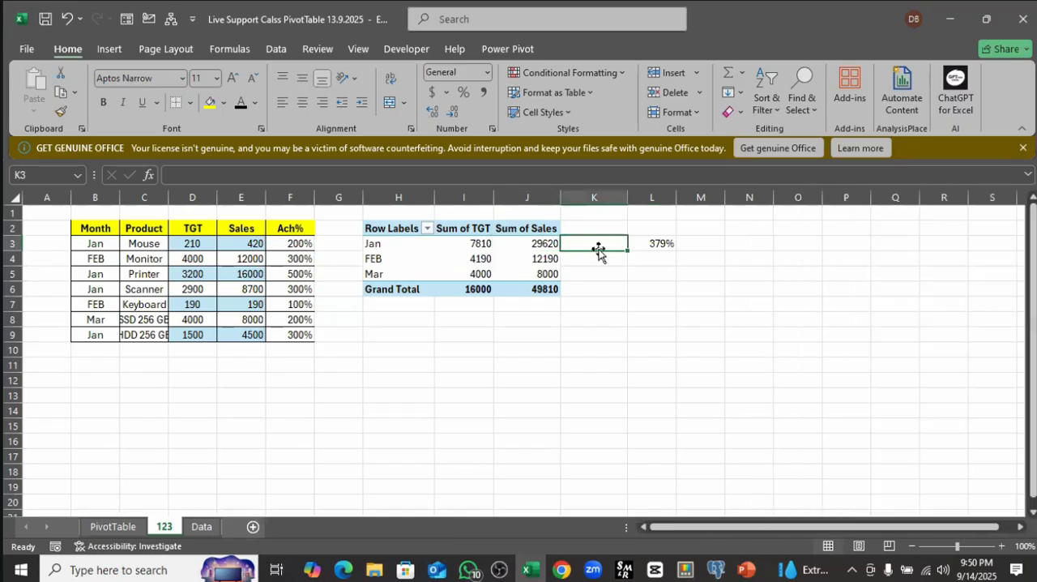
Step: Start a new calculated field for the PivotTable and name it "Ach 2 %"
left_click(533, 245)
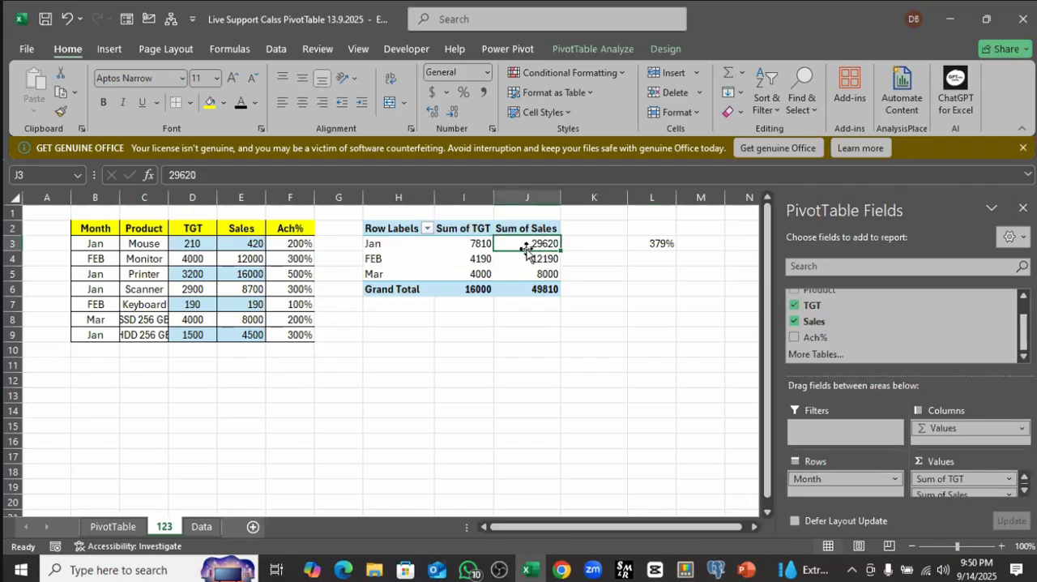
left_click(585, 50)
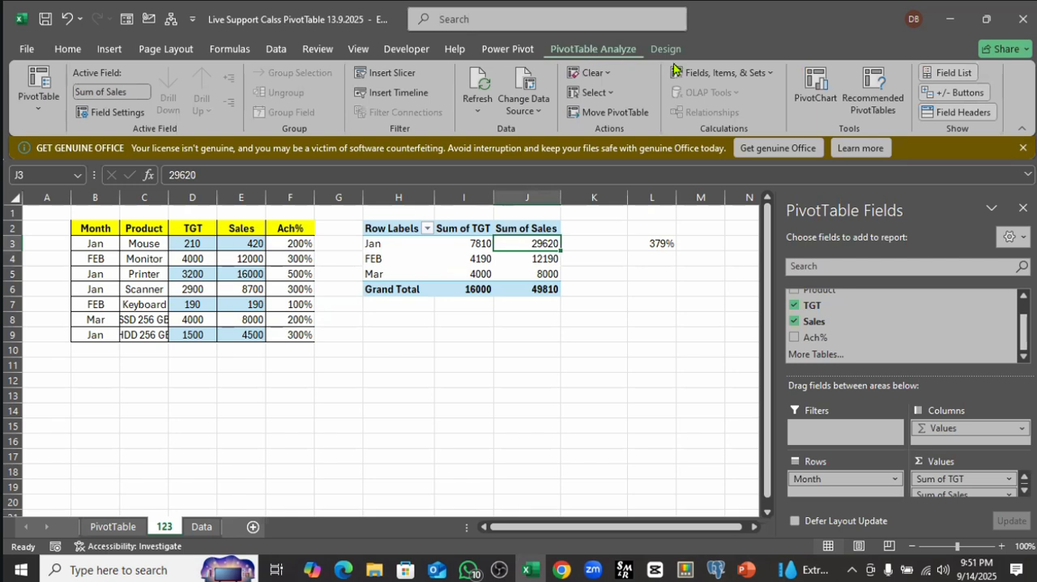
left_click(718, 79)
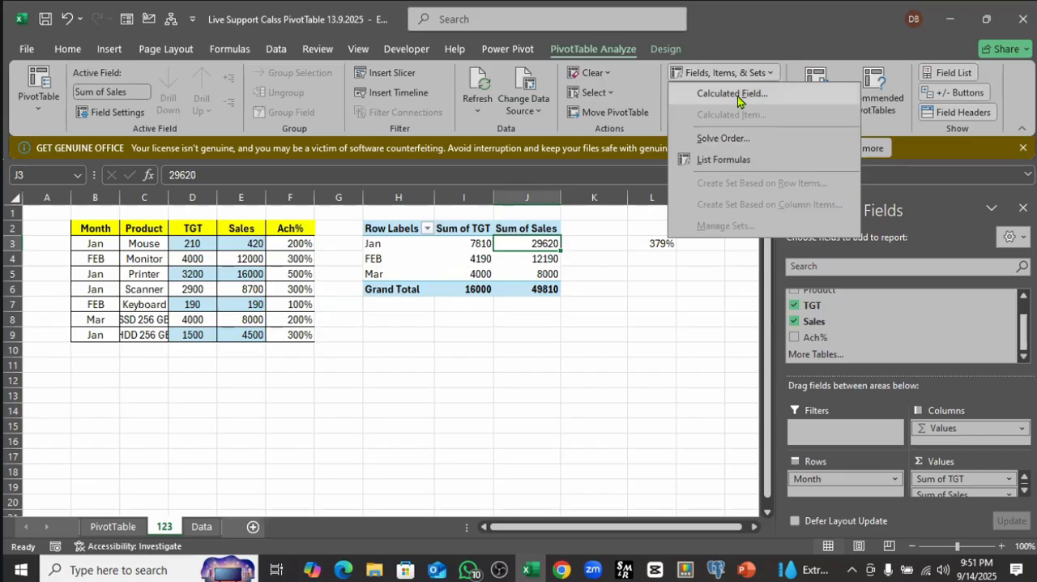
left_click(733, 94)
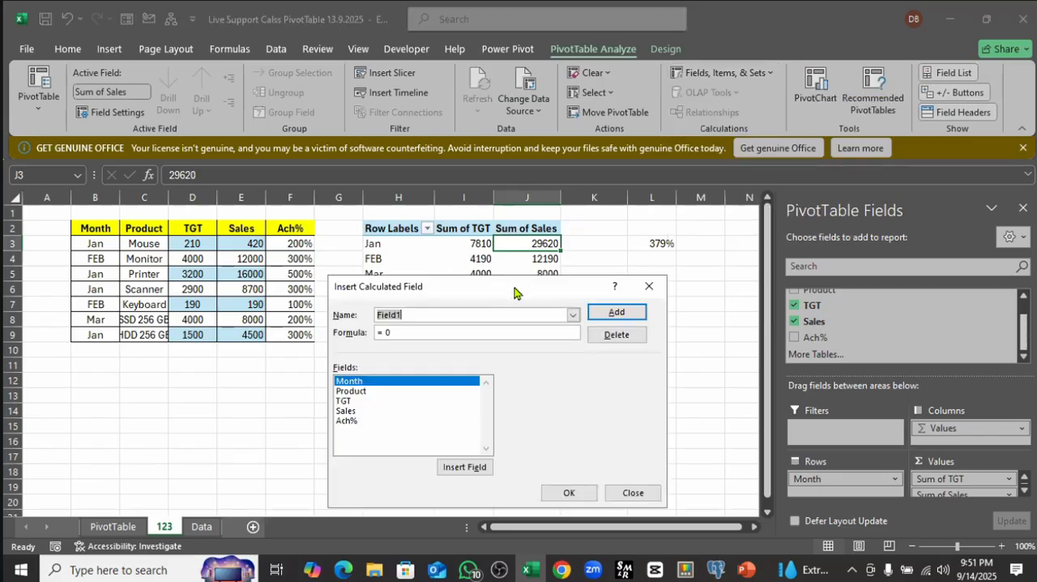
left_click_drag(515, 292, 789, 97)
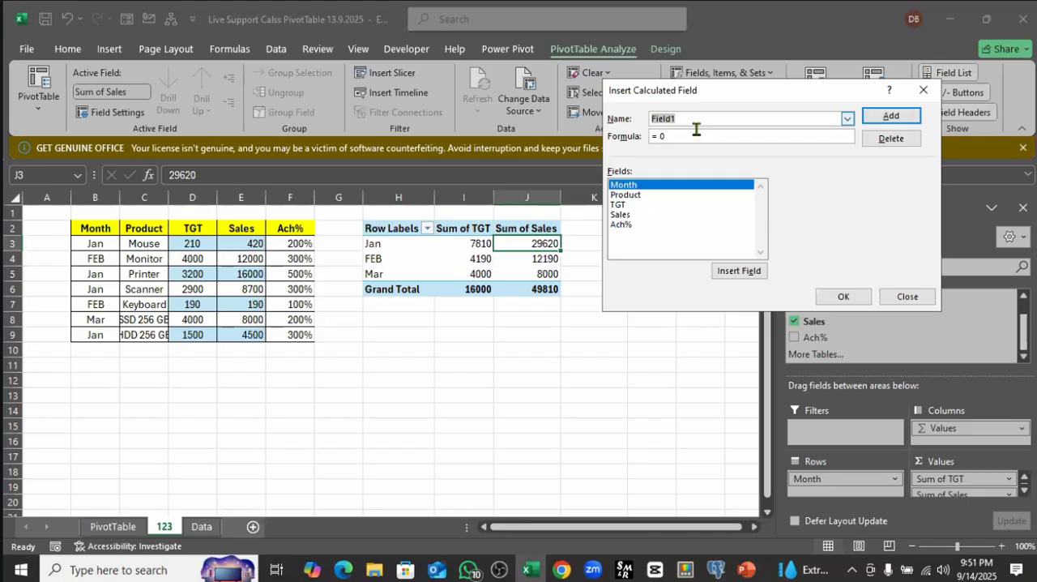
type("Ach 2 %")
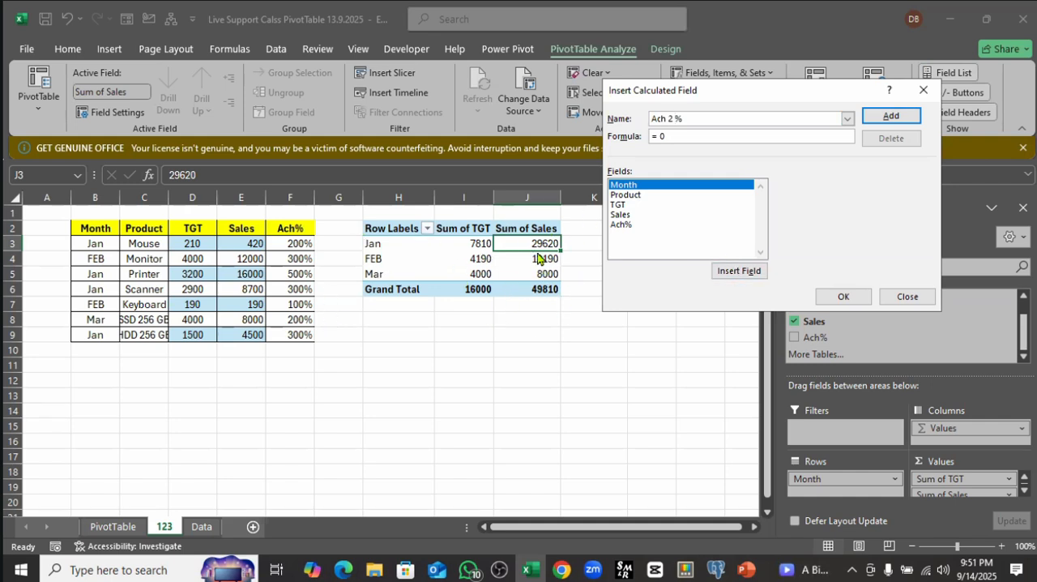
Step: Define the calculated field's formula as =Sales/ TGT using the listed fields and add it to the PivotTable
double_click(649, 136)
left_click(621, 215)
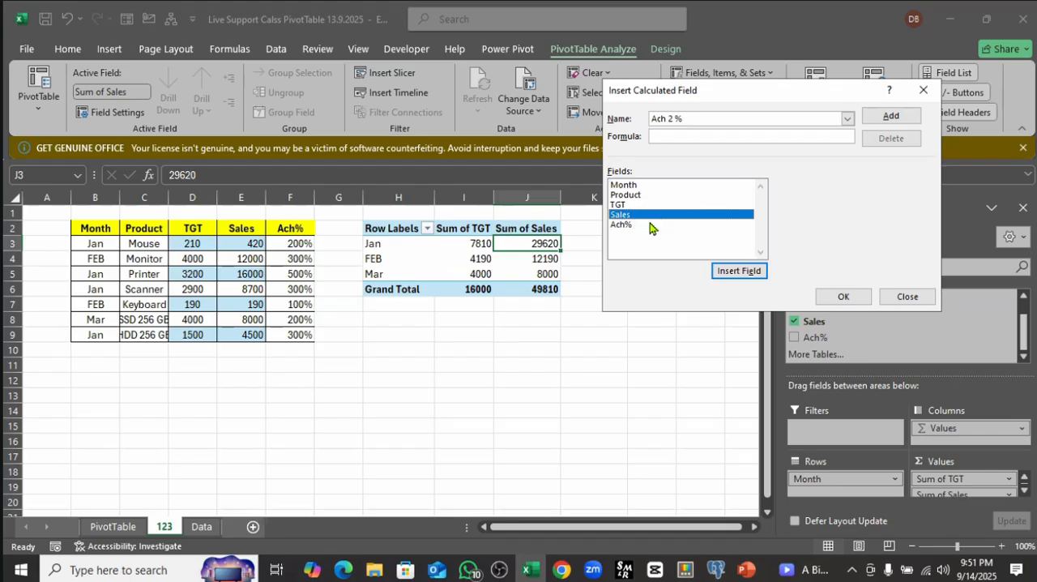
left_click(733, 272)
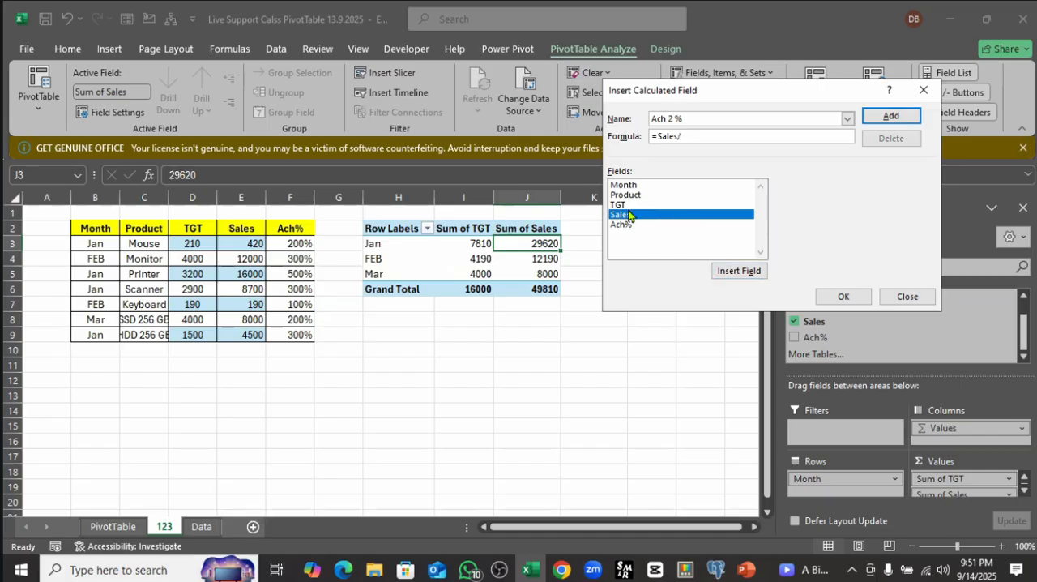
left_click(624, 205)
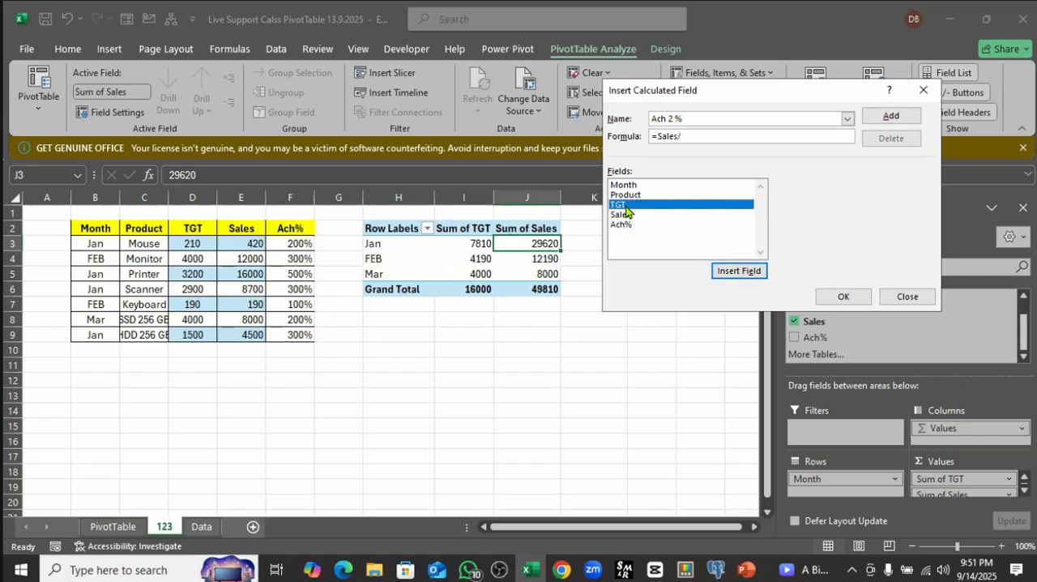
left_click(730, 278)
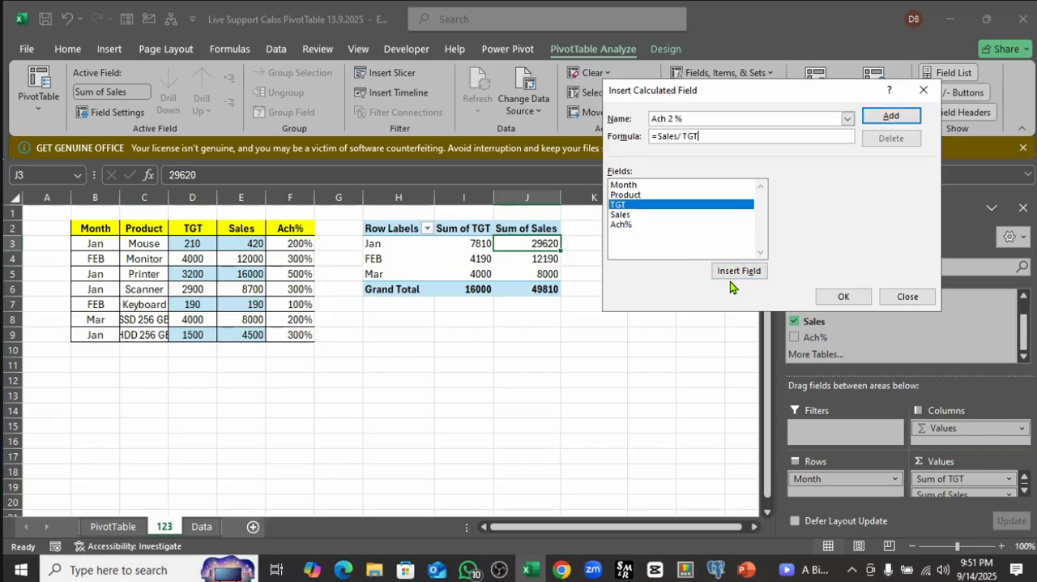
left_click(844, 296)
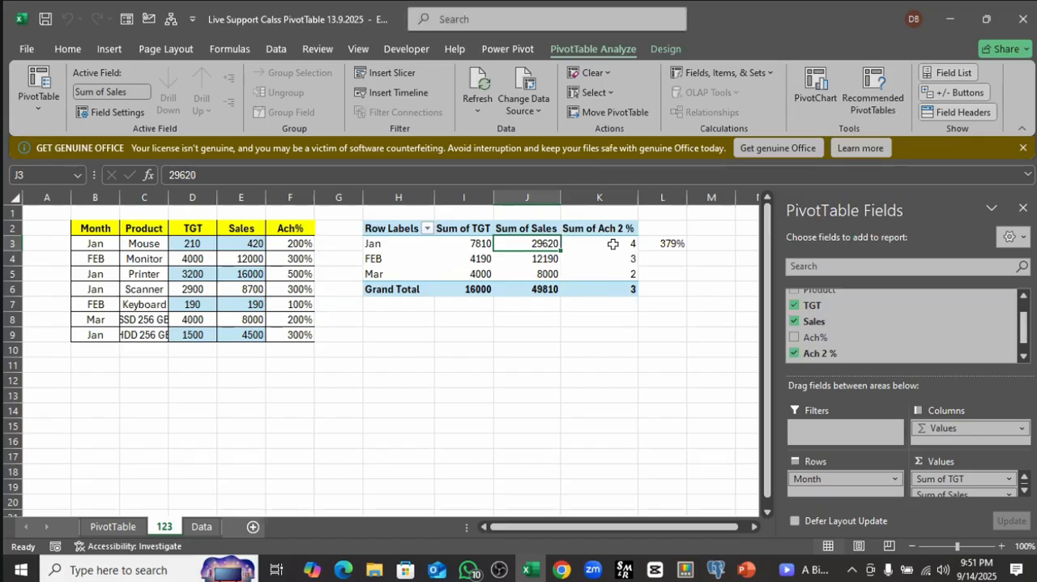
Step: Format the monthly Sum of Ach 2 % values in K3:K5 as percentages
left_click_drag(612, 243, 618, 273)
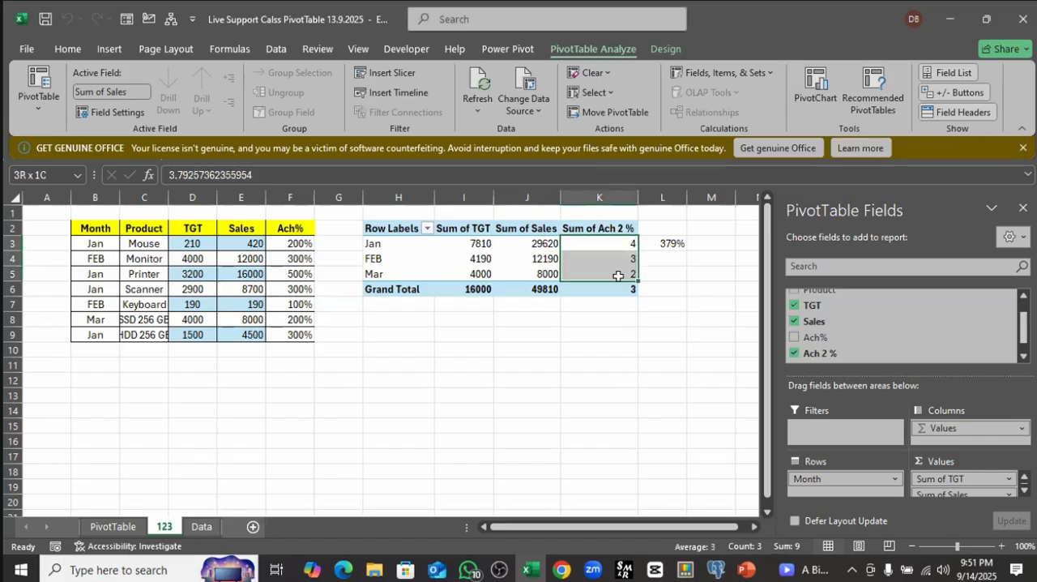
left_click(110, 48)
left_click(68, 49)
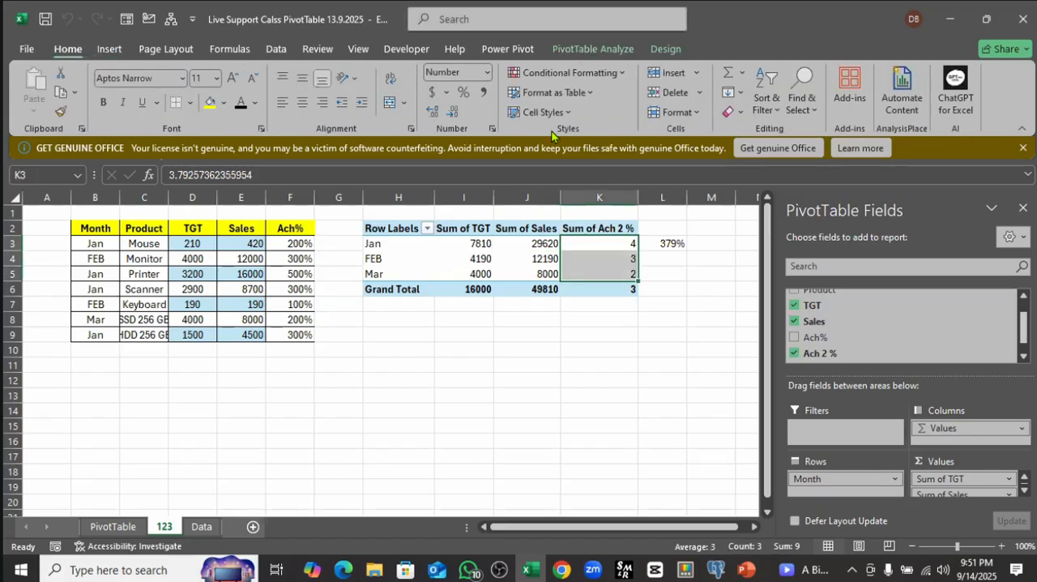
left_click(464, 91)
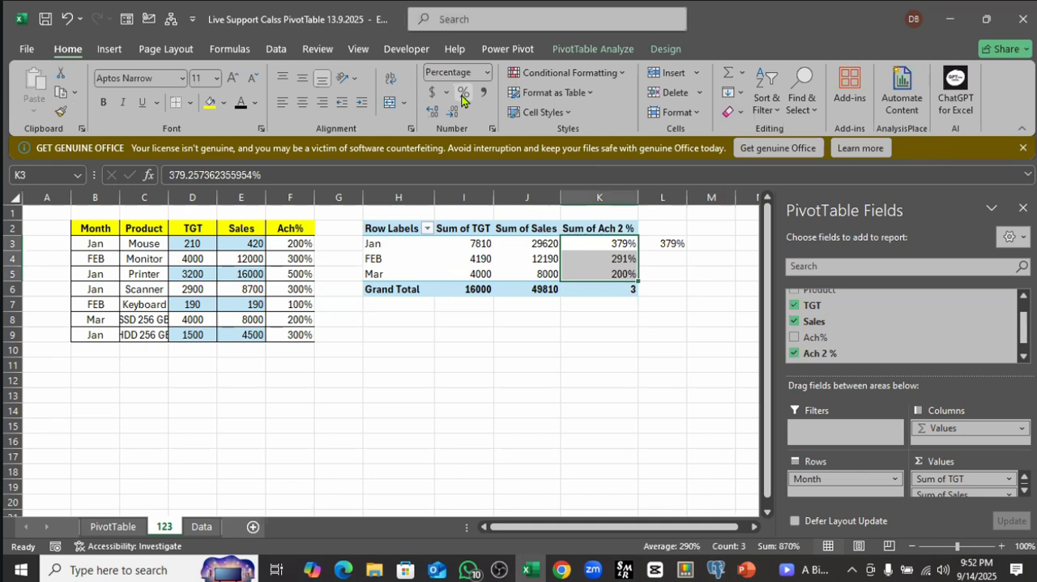
Step: Format the Grand Total of Sum of Ach 2 % in K6 as a percentage and review the monthly values in K3:K5
left_click(584, 347)
left_click_drag(616, 246, 619, 273)
left_click(613, 288)
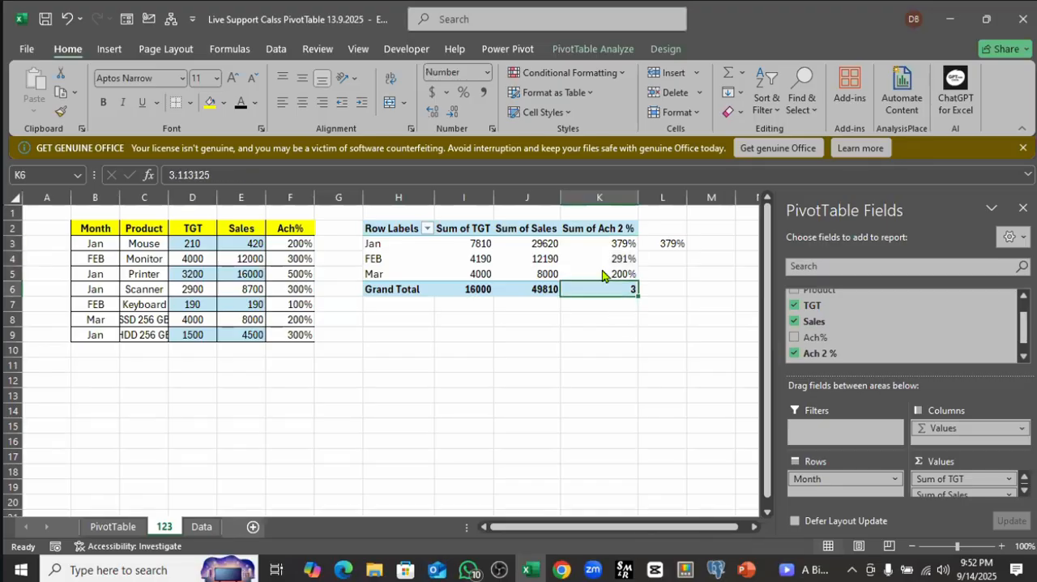
left_click(464, 92)
left_click(535, 349)
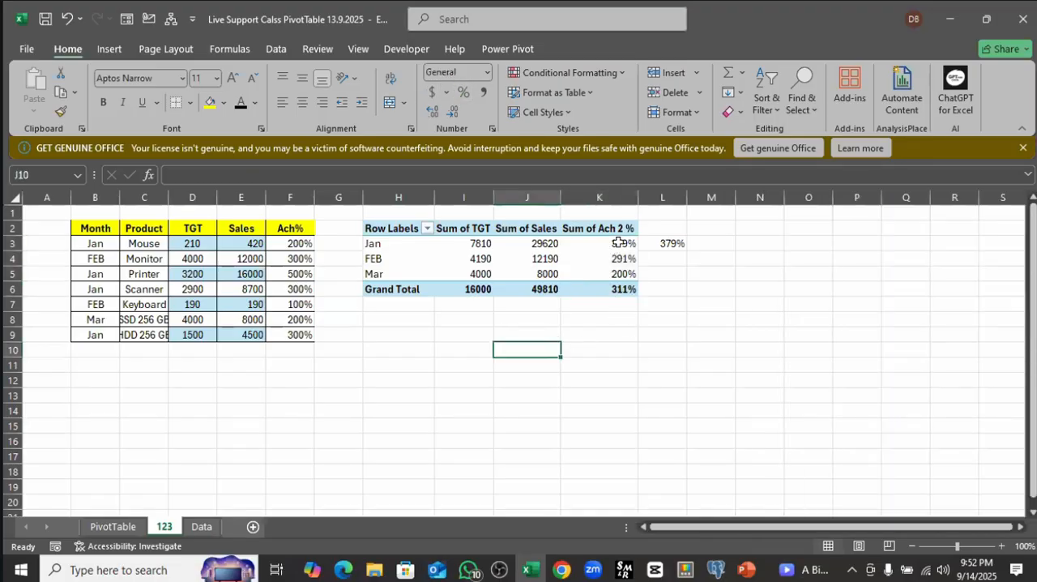
left_click_drag(620, 243, 621, 273)
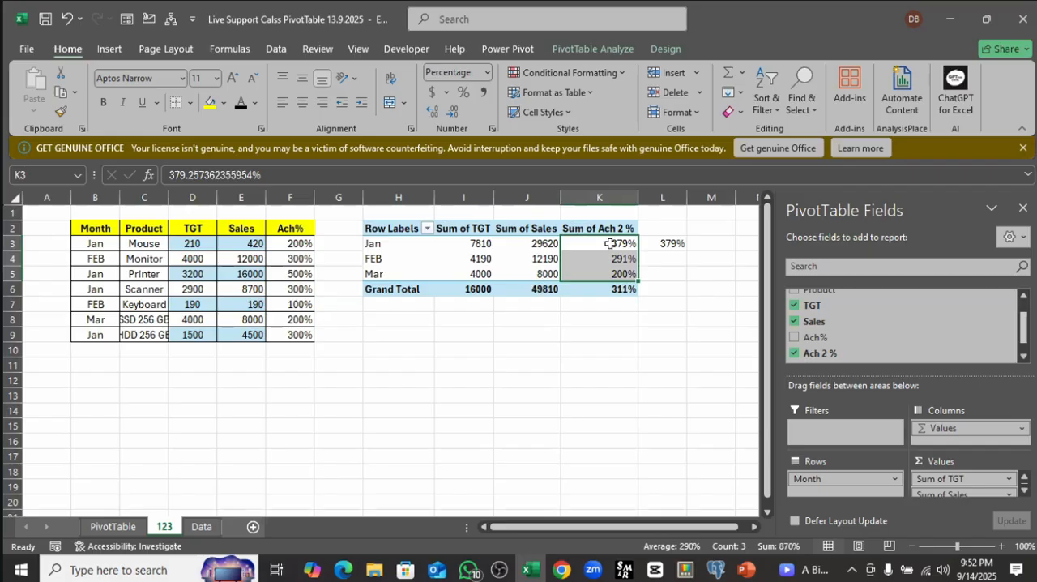
left_click(795, 338)
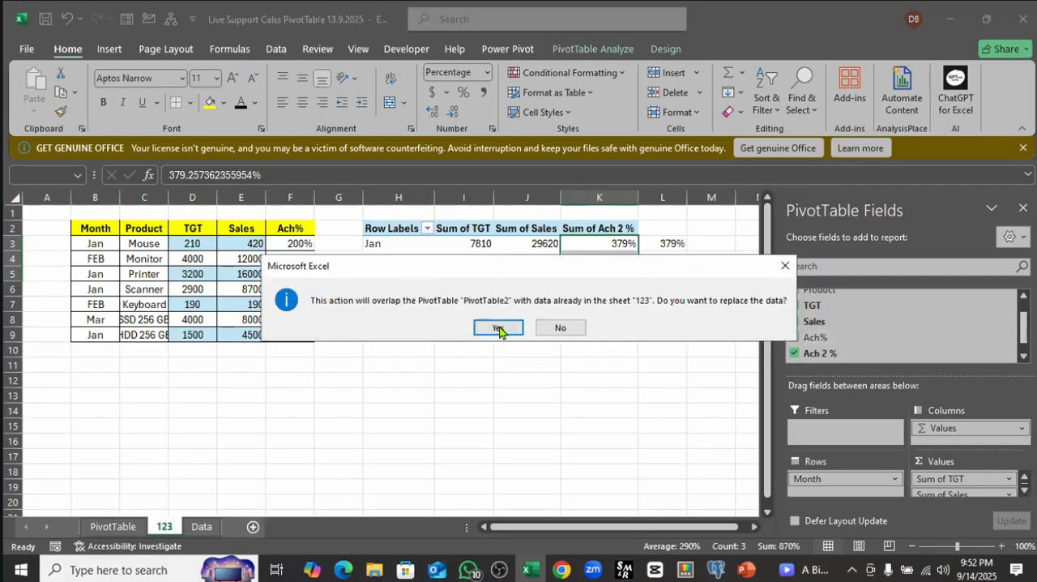
left_click(784, 266)
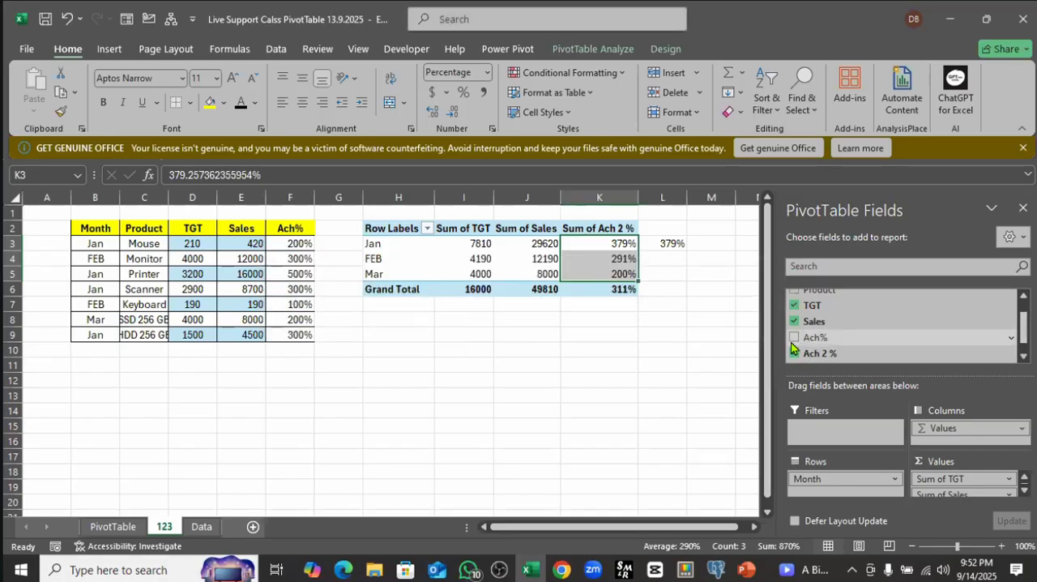
left_click(617, 341)
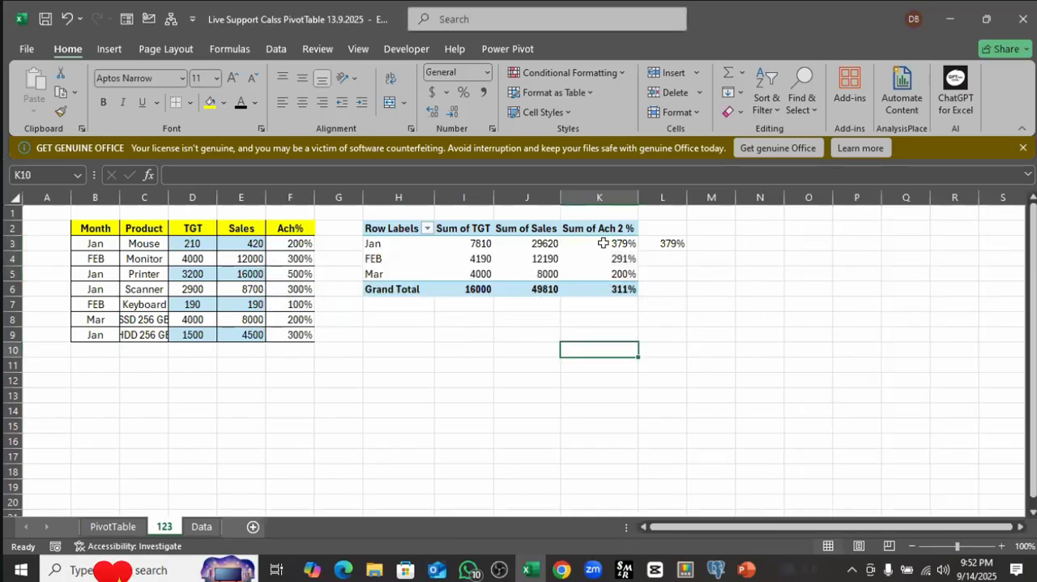
Step: Review the monthly target, sales and Ach 2 % values in the PivotTable on sheet 123
left_click_drag(603, 243, 605, 270)
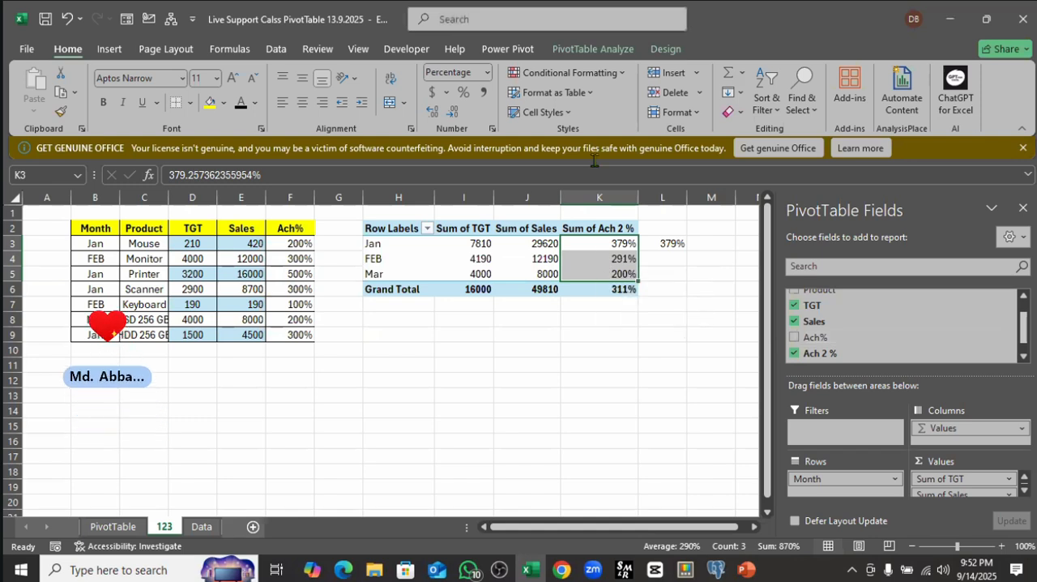
left_click(588, 52)
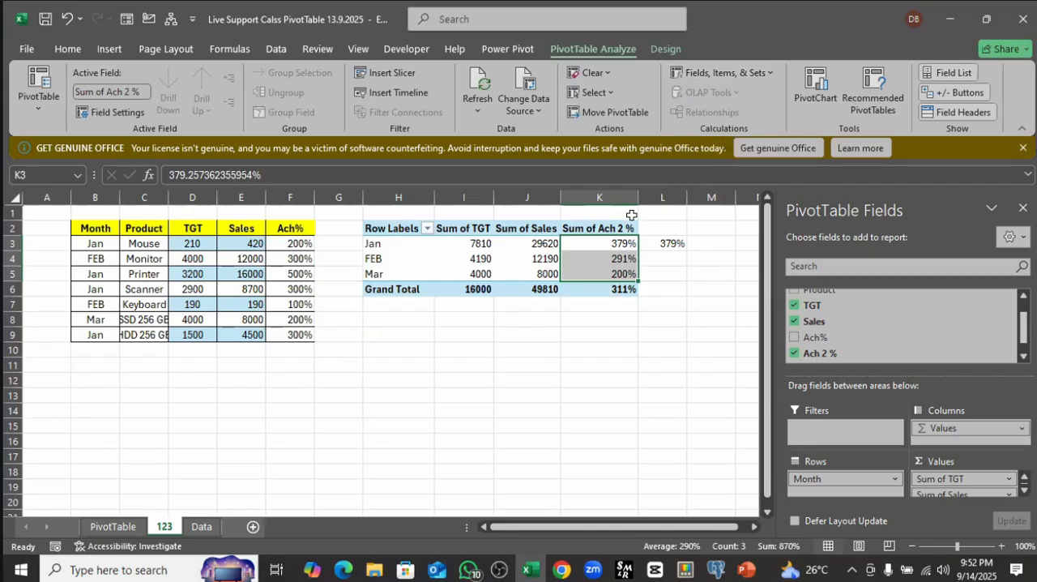
left_click(403, 250)
left_click(523, 258)
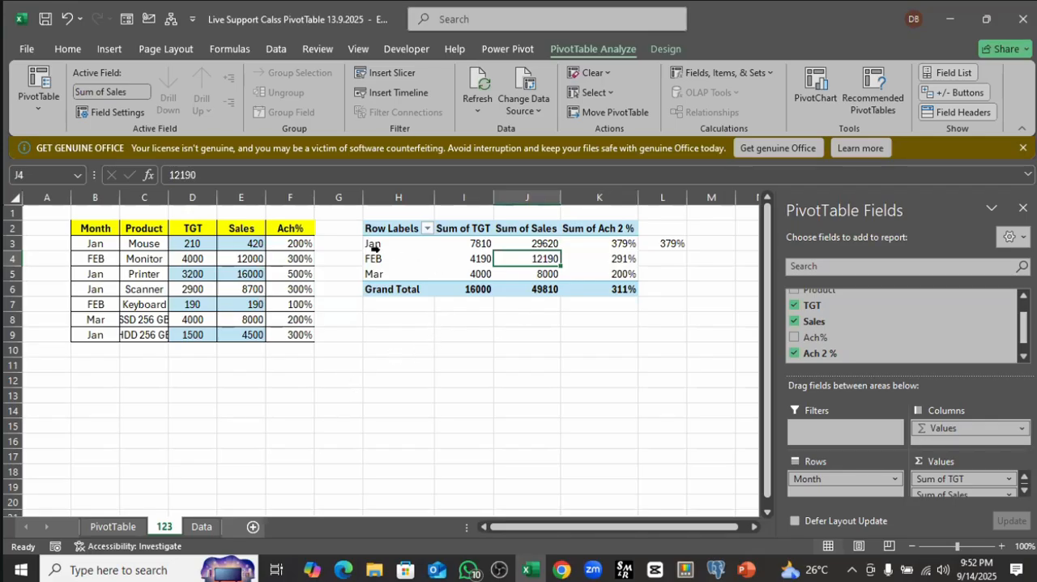
left_click(475, 243)
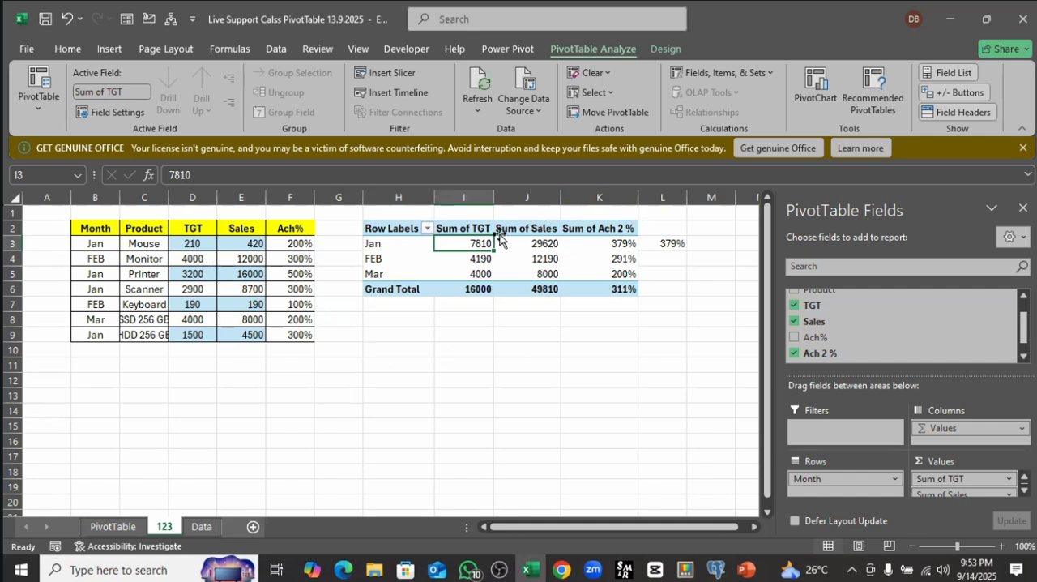
mouse_move(608, 261)
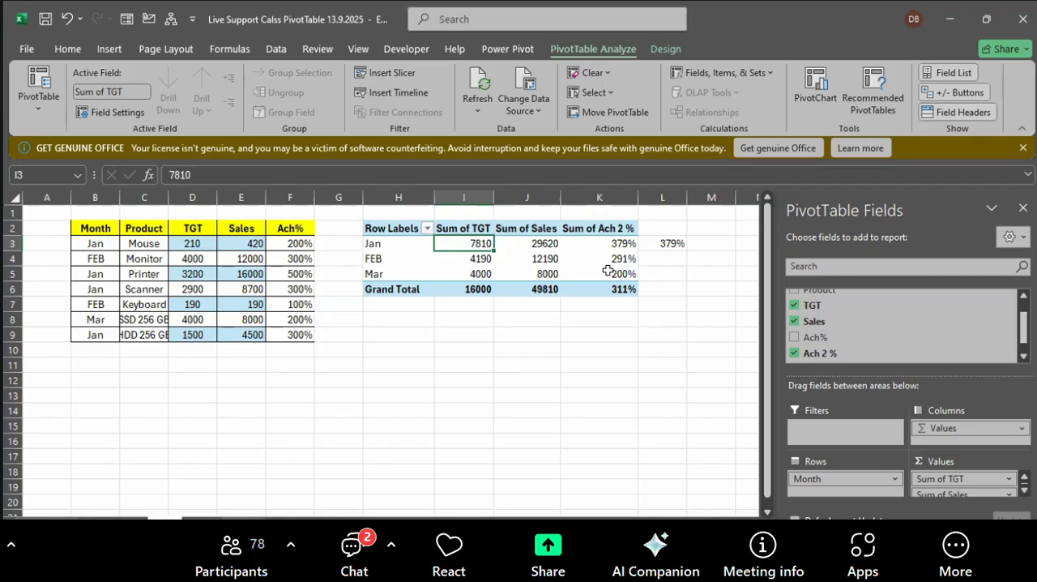
left_click(523, 392)
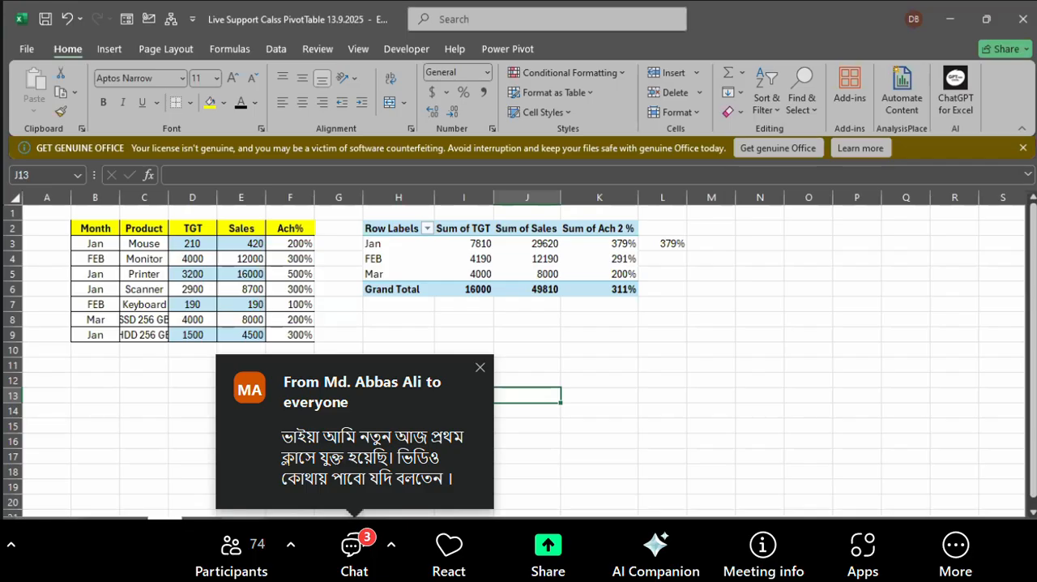
Step: Open the PivotTable sheet and move the Month slicer and the Order Date timeline next to the PivotTable
left_click(113, 524)
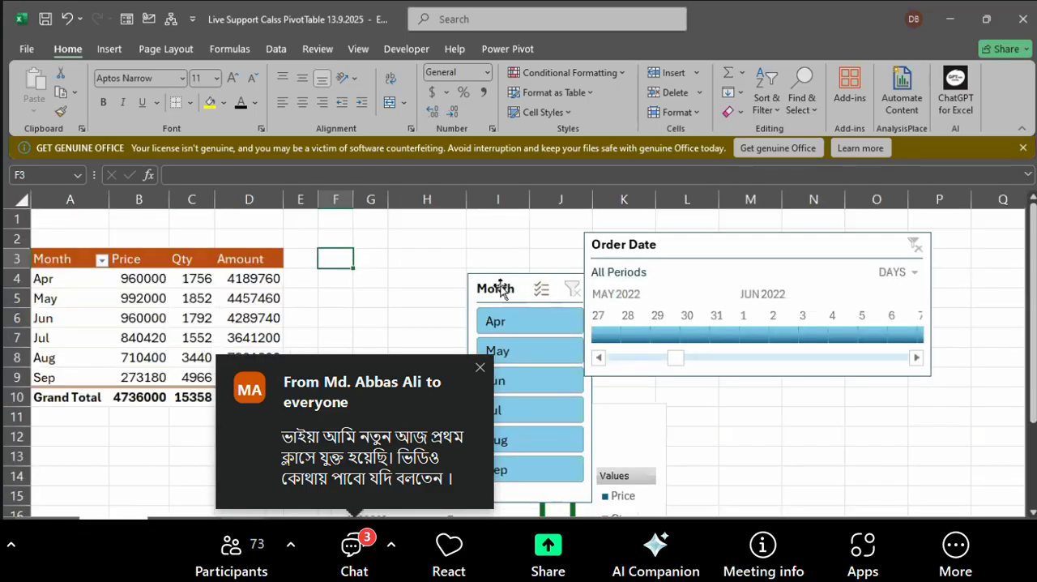
left_click_drag(500, 283, 324, 240)
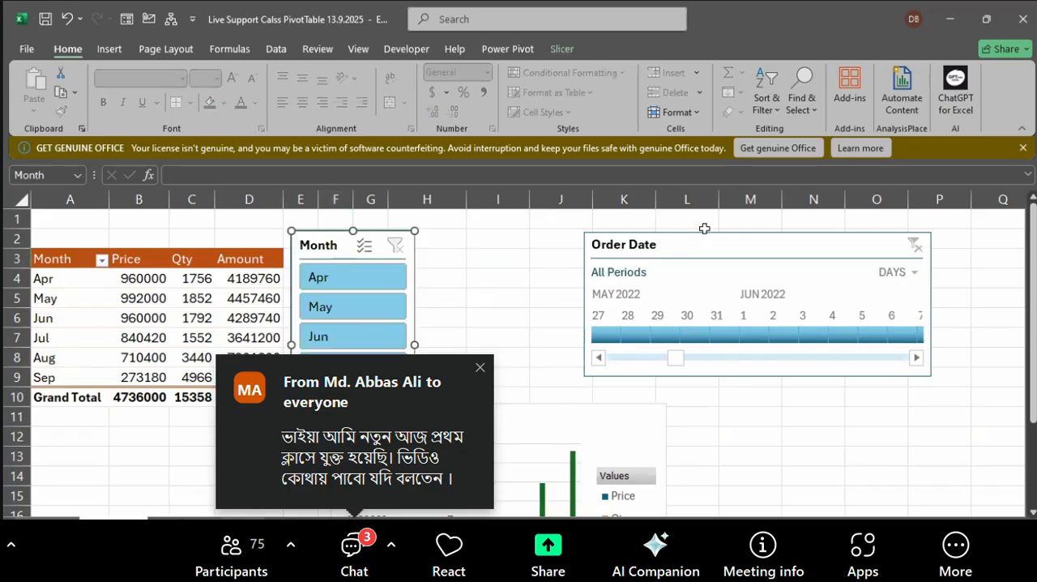
left_click_drag(714, 240, 568, 235)
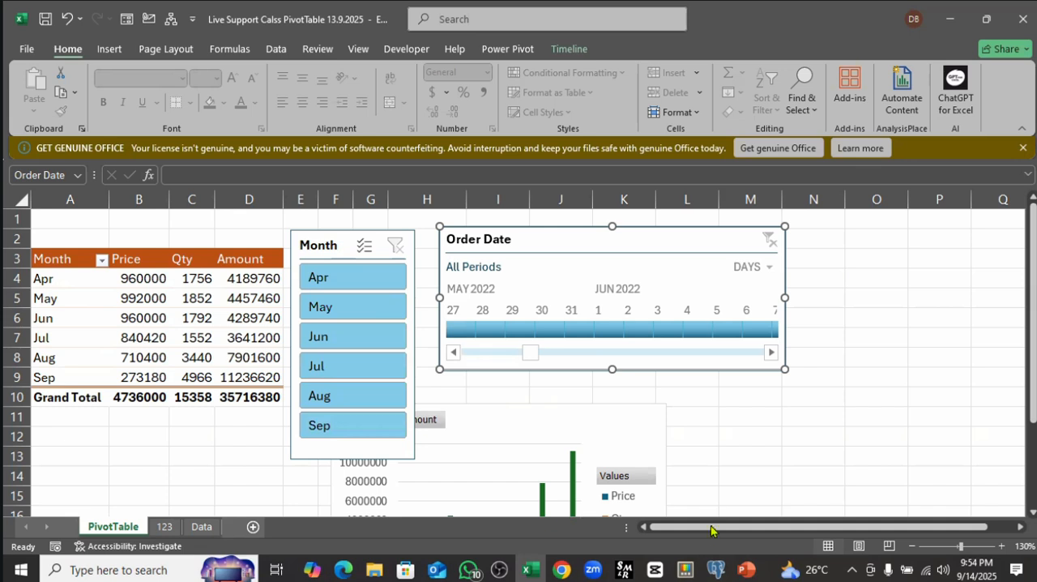
Step: Examine the Apr row's Price, Qty and Amount values in the PivotTable
left_click(87, 275)
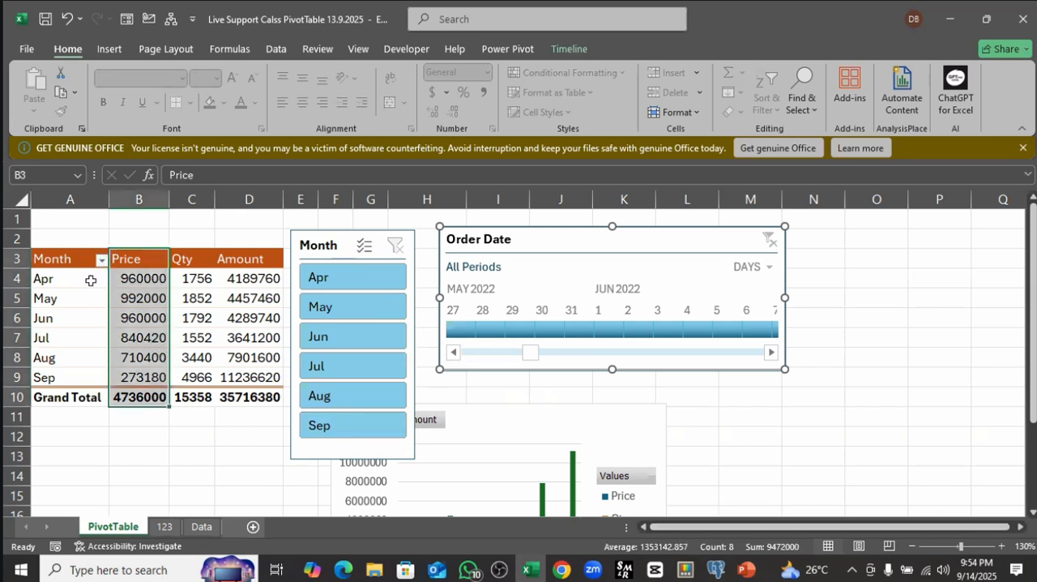
left_click_drag(102, 278, 236, 281)
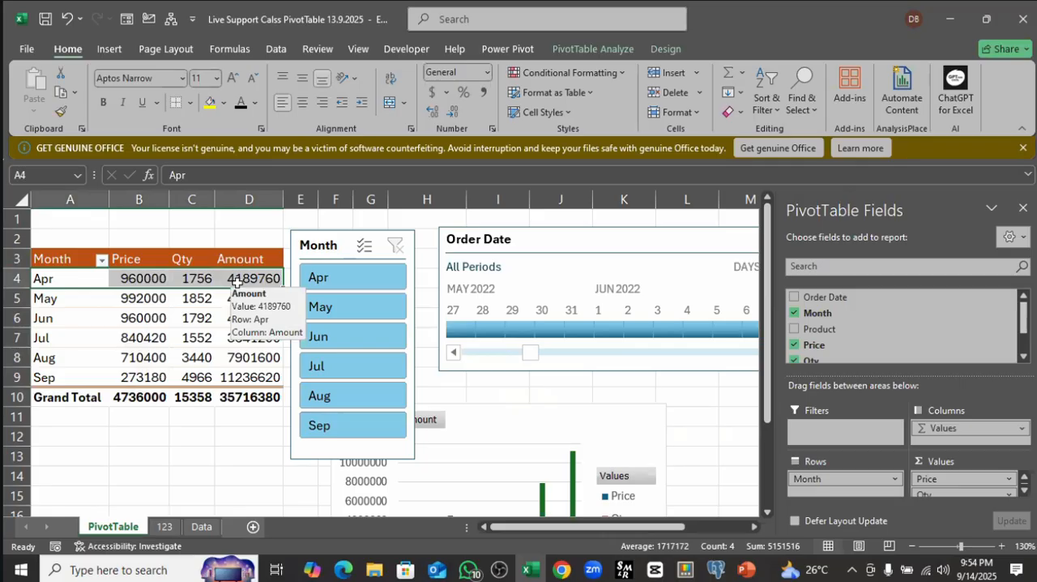
left_click(155, 278)
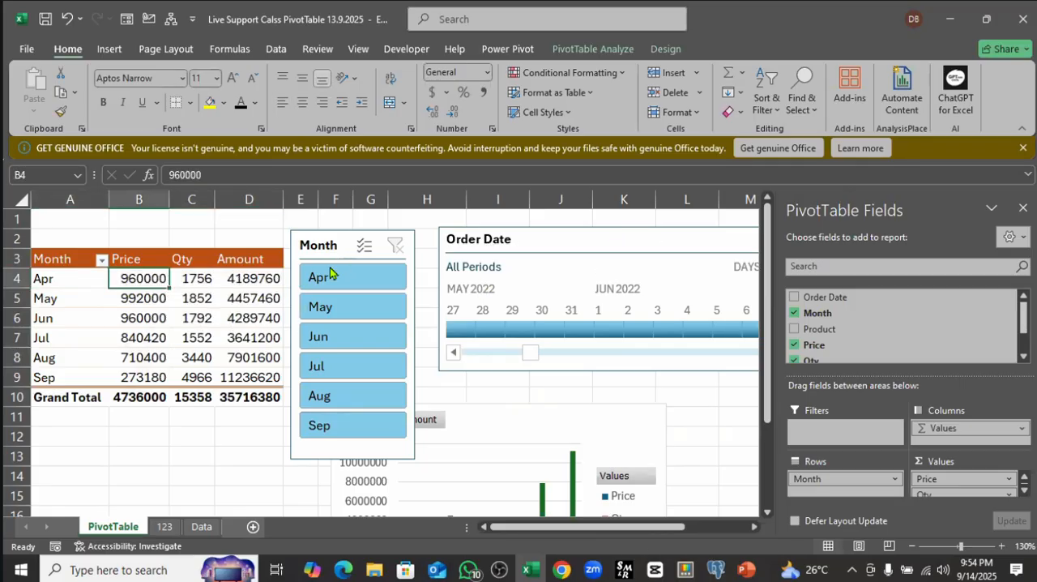
Step: Switch the Order Date timeline to years and filter the PivotTable to 2022
left_click_drag(641, 237, 596, 208)
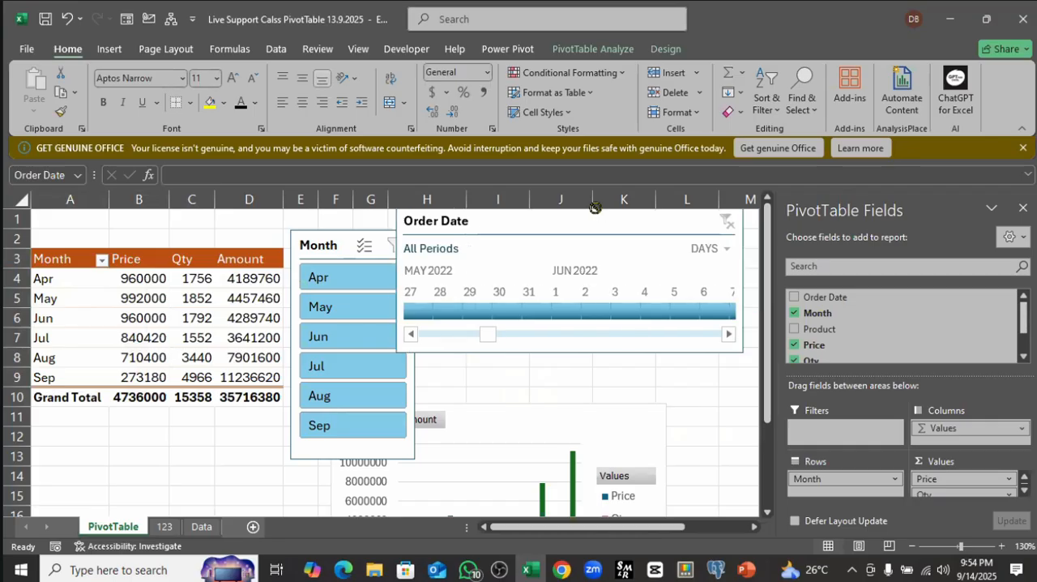
left_click(768, 268)
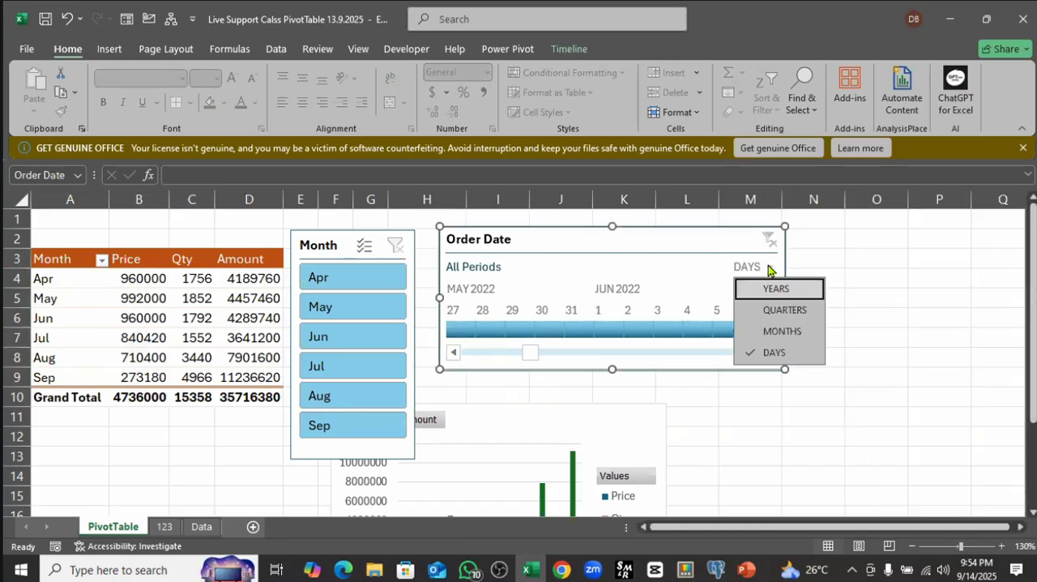
left_click(776, 289)
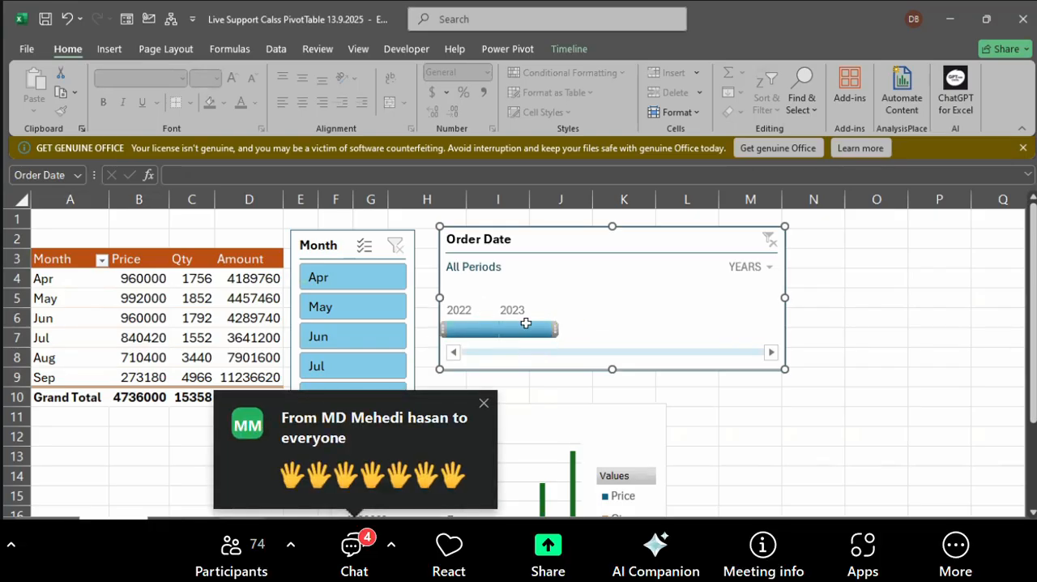
left_click(470, 328)
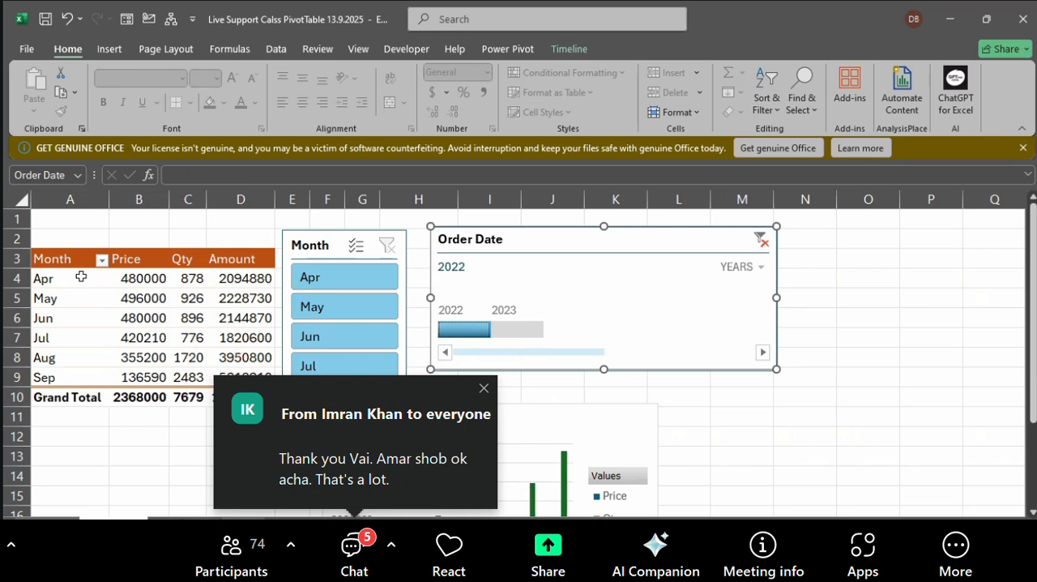
Step: Review the month labels and add the Order Date field to the PivotTable's rows above Month
left_click_drag(81, 277, 81, 366)
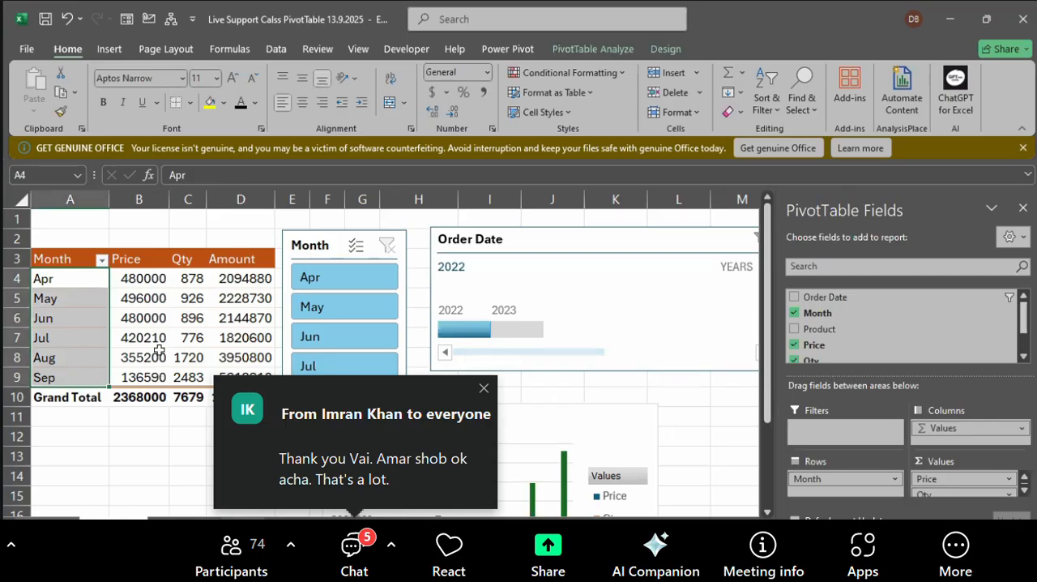
left_click(71, 280)
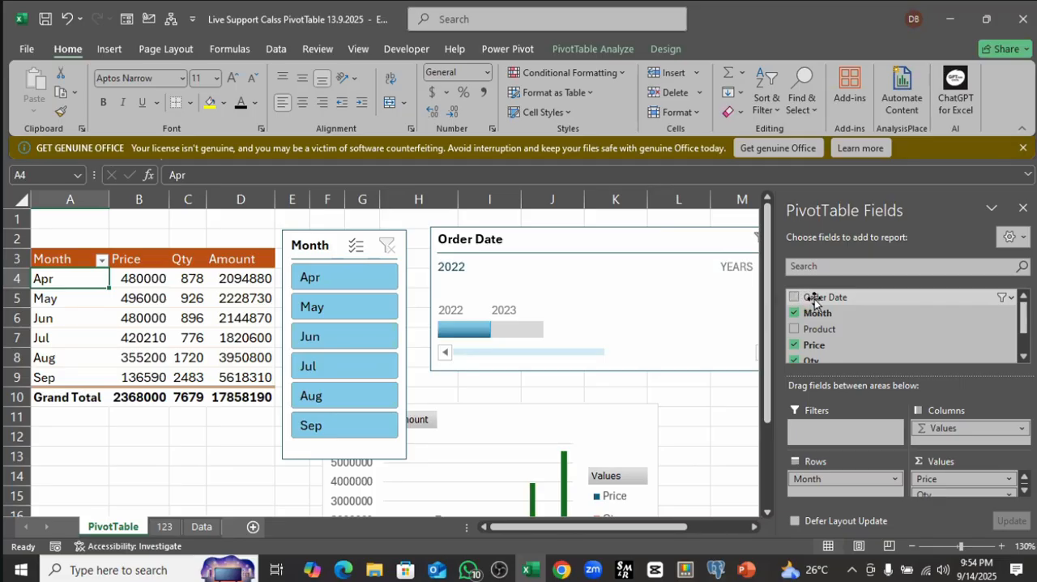
left_click_drag(810, 298, 815, 478)
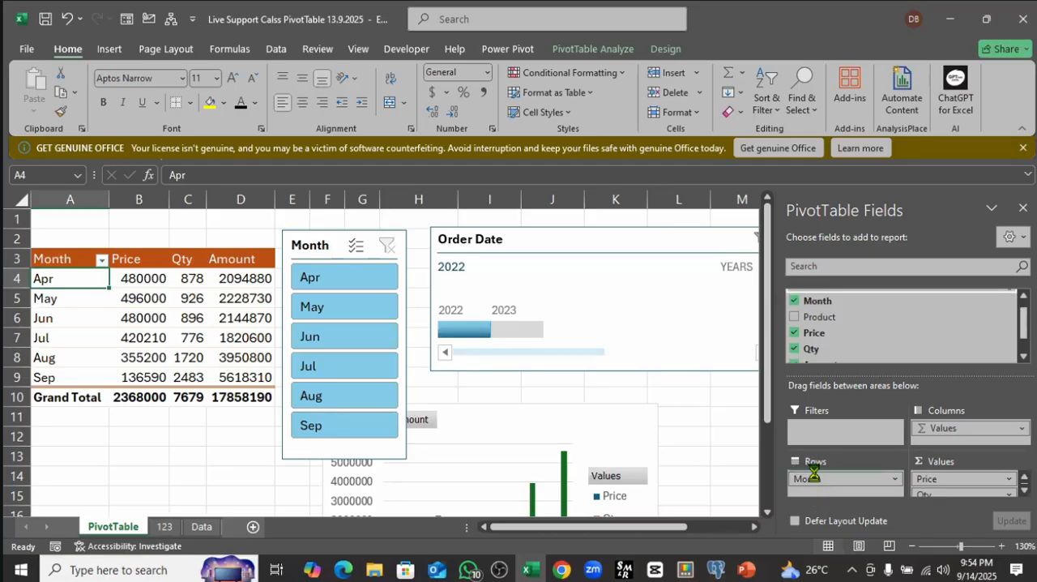
Step: Show the PivotTable in tabular form and repeat all item labels
left_click(121, 305)
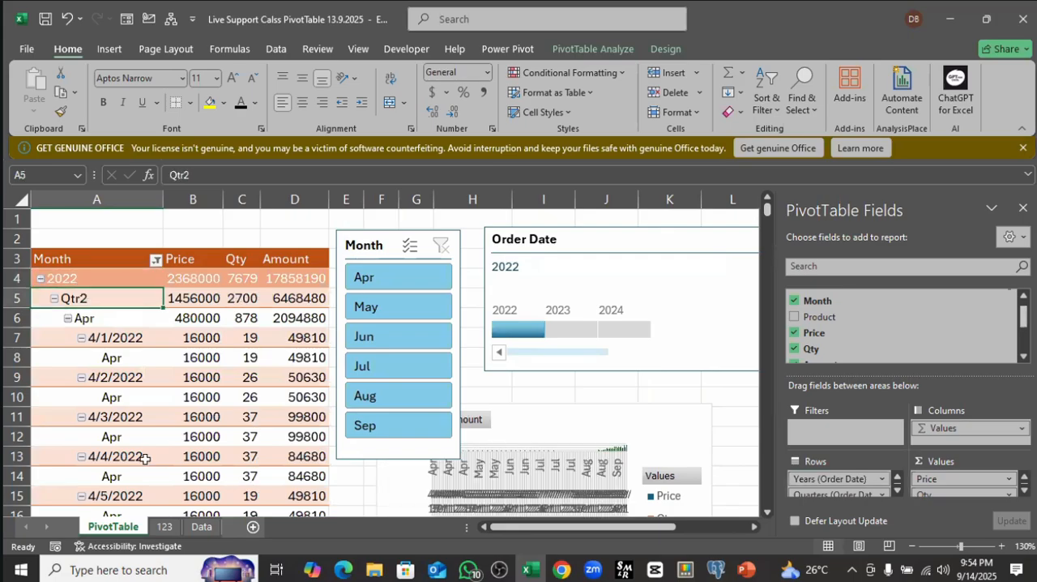
left_click(663, 50)
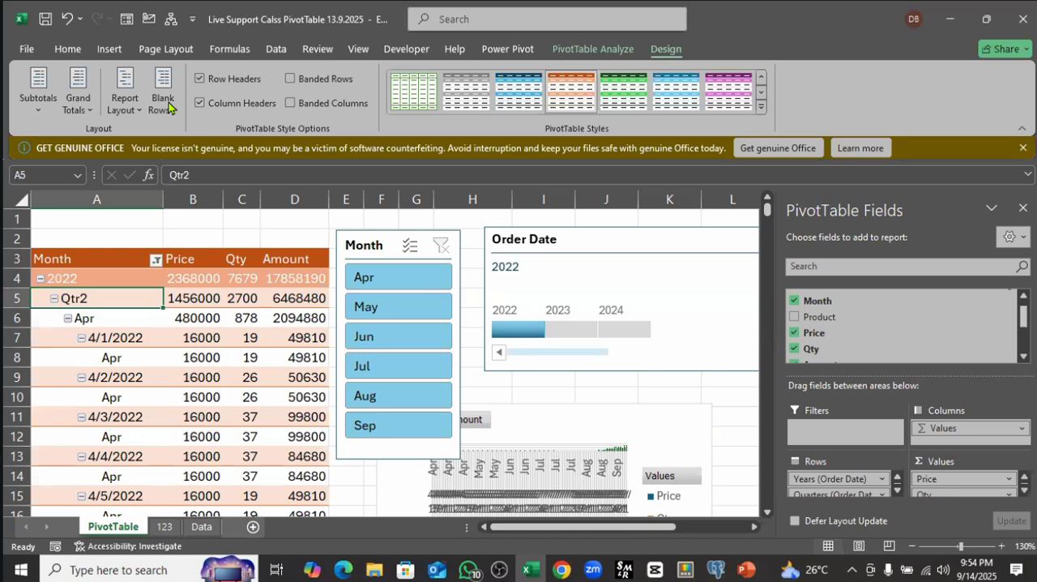
left_click(125, 90)
left_click(146, 201)
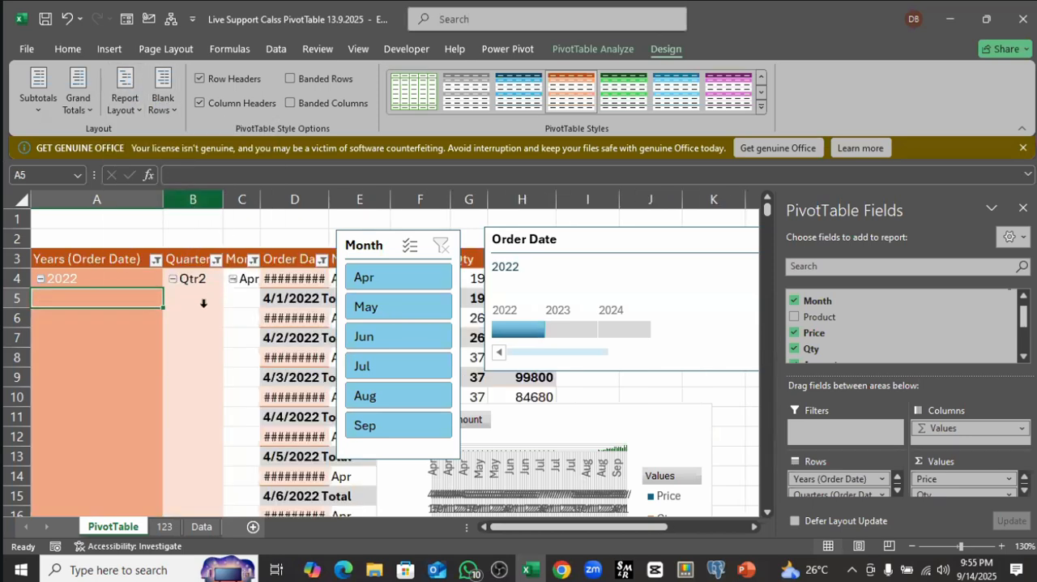
left_click(125, 91)
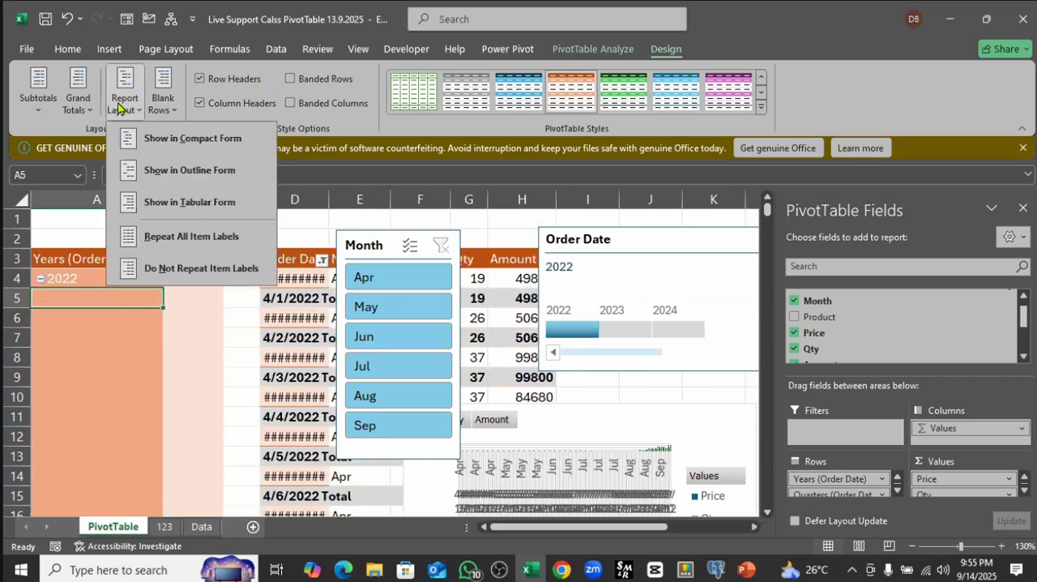
left_click(207, 237)
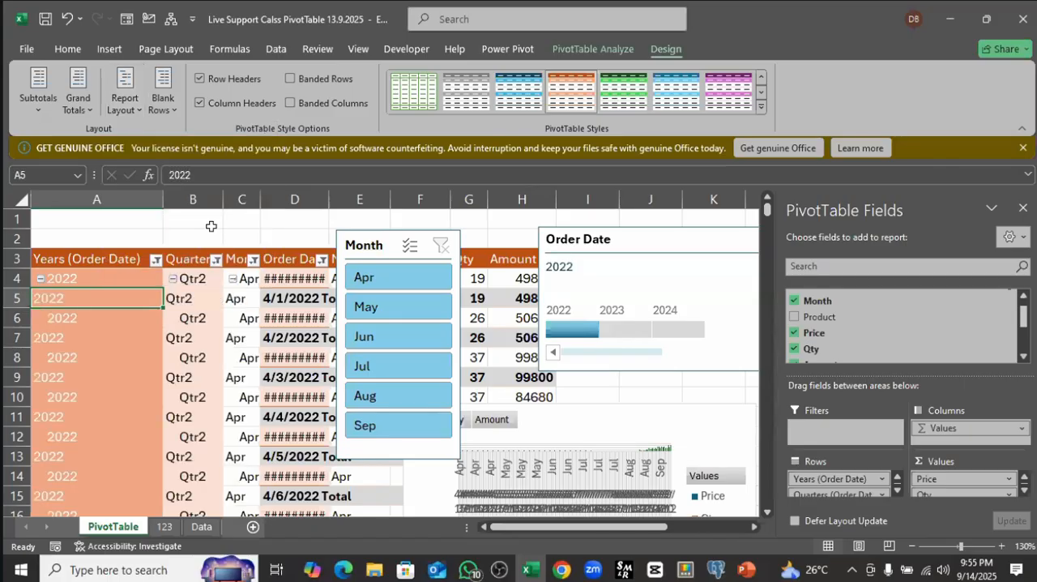
Step: Turn off all subtotals in the PivotTable
left_click(209, 372)
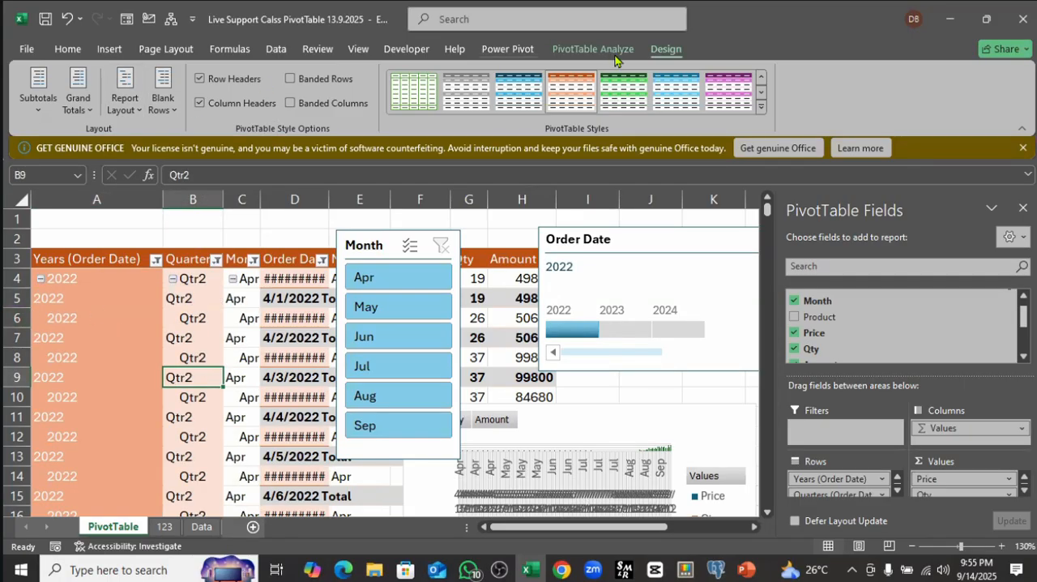
left_click(36, 95)
left_click(76, 143)
left_click(132, 324)
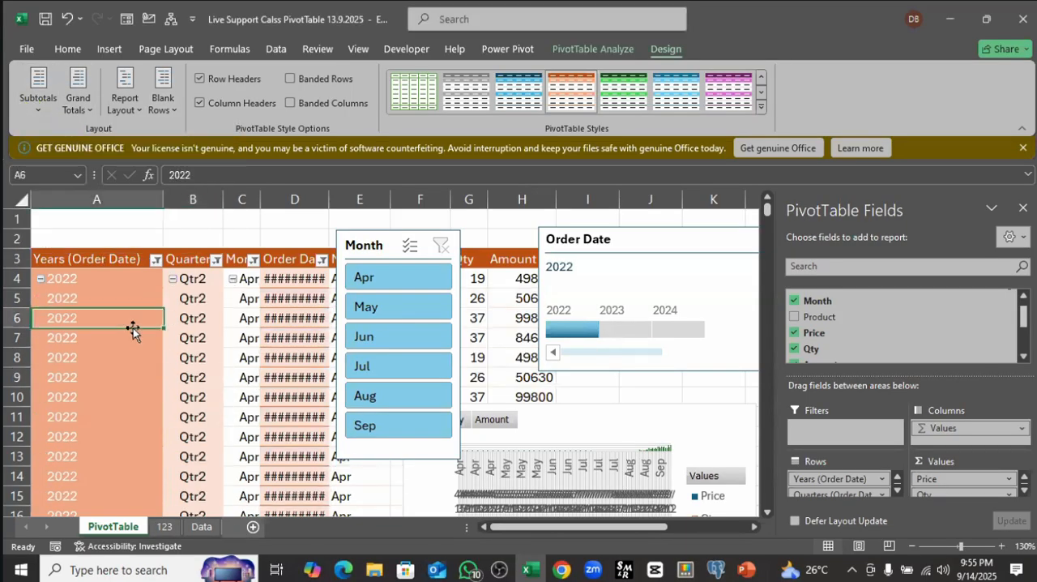
Step: Remove the Quarters (Order Date) field from the PivotTable and autofit the Order Date column's width
left_click(188, 284)
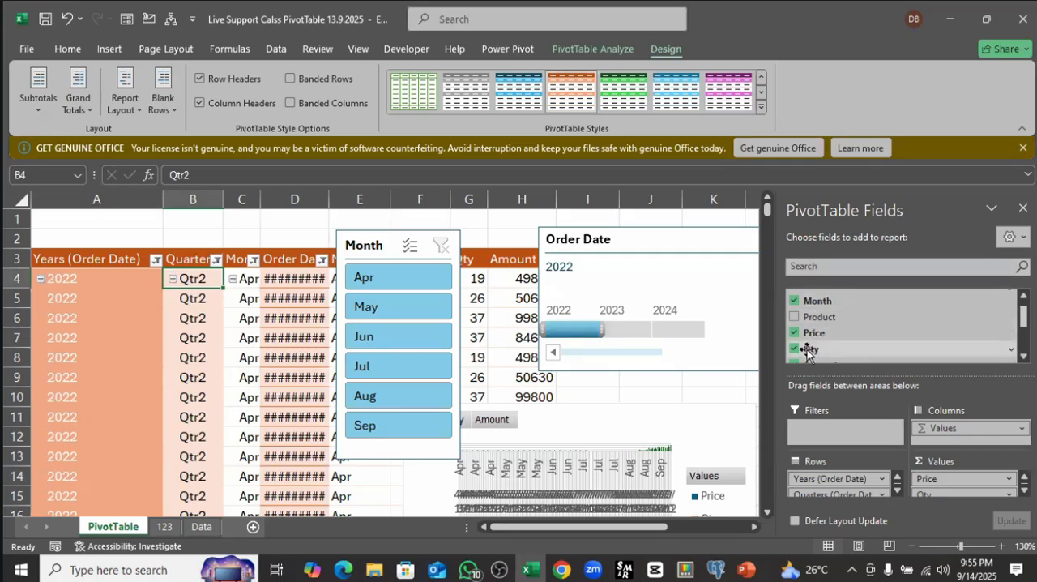
scroll(807, 350, "down", 3)
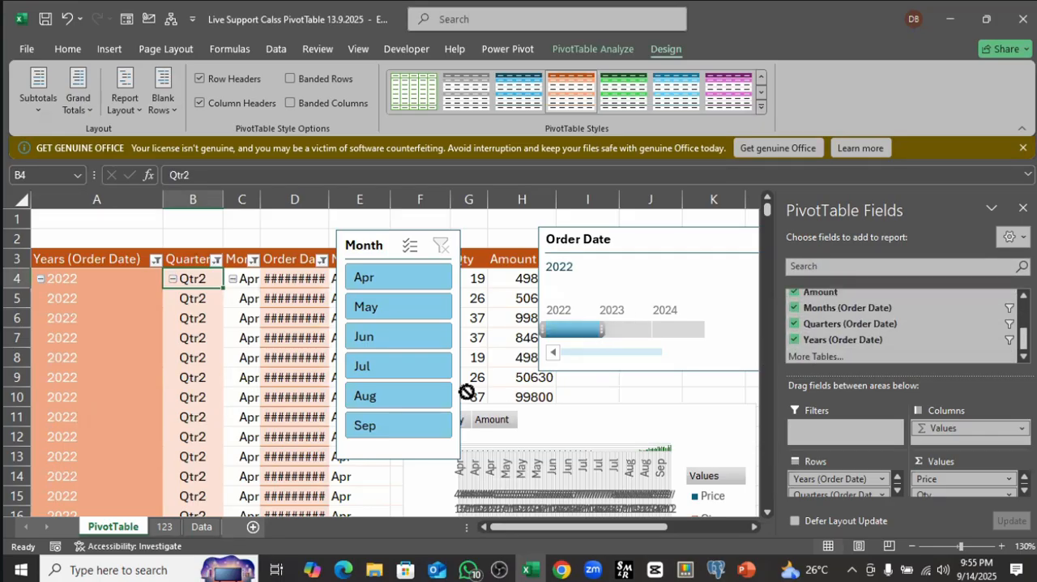
scroll(825, 346, "down", 1)
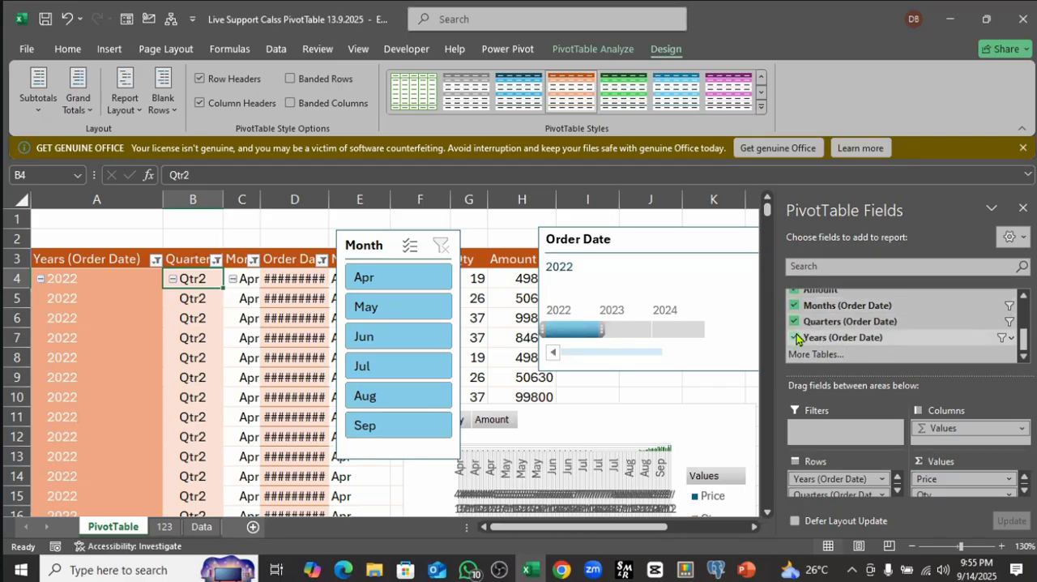
left_click(795, 322)
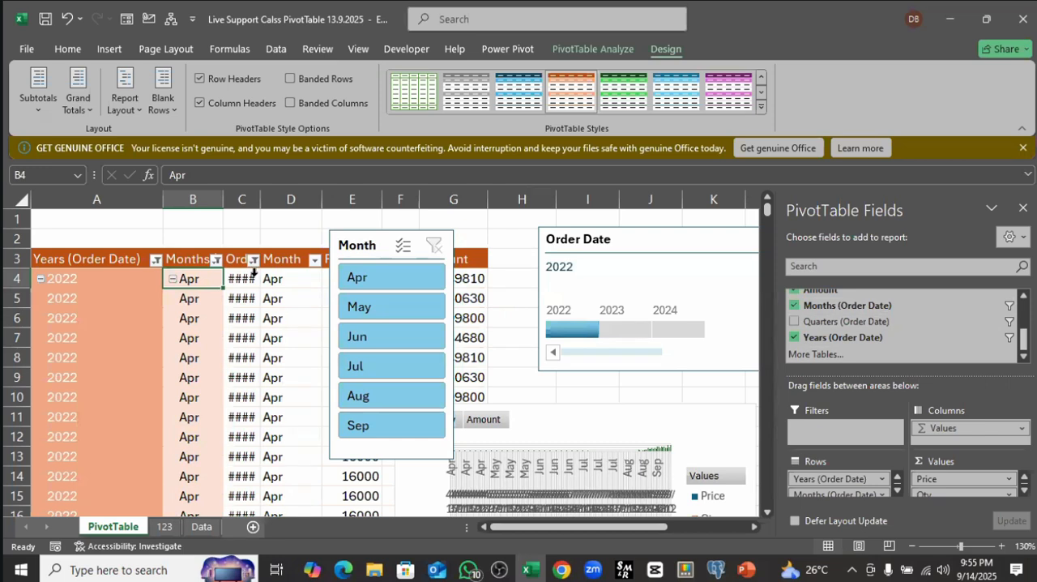
double_click(260, 200)
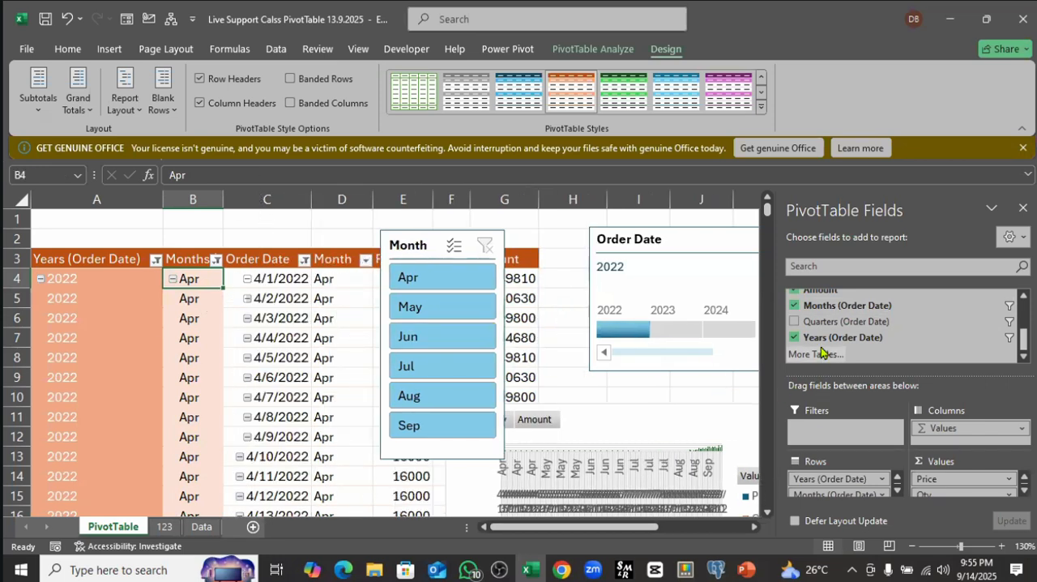
Step: Remove the Months (Order Date) field from the PivotTable and autofit the Order Date column's width
left_click(795, 306)
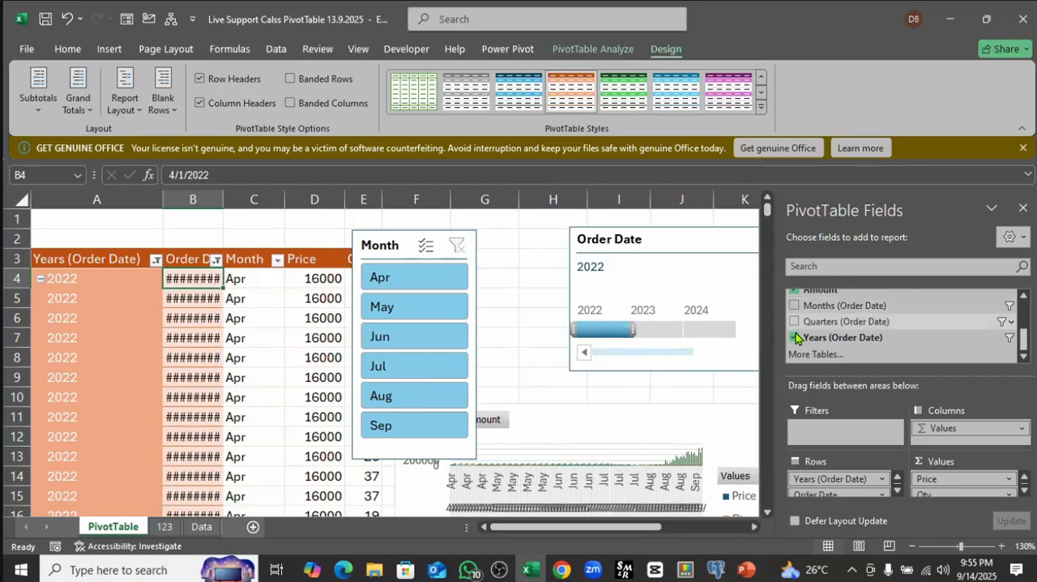
scroll(806, 332, "up", 3)
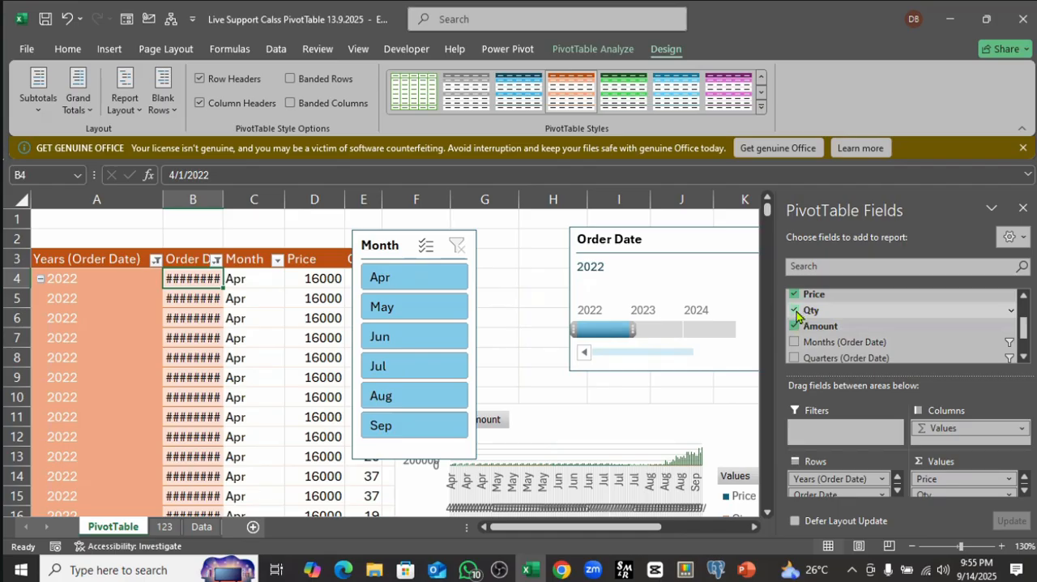
scroll(823, 328, "up", 2)
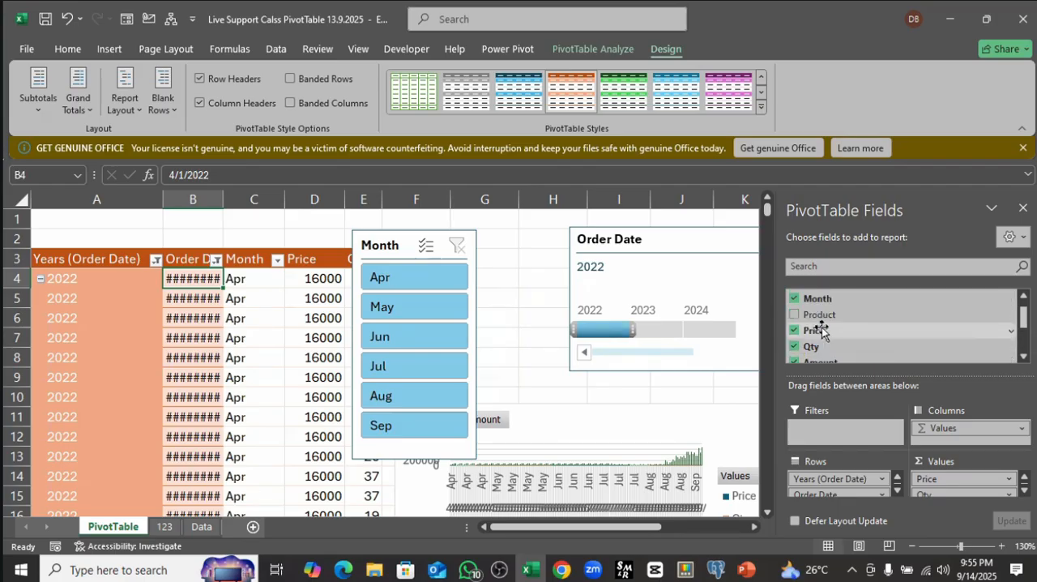
scroll(822, 328, "up", 1)
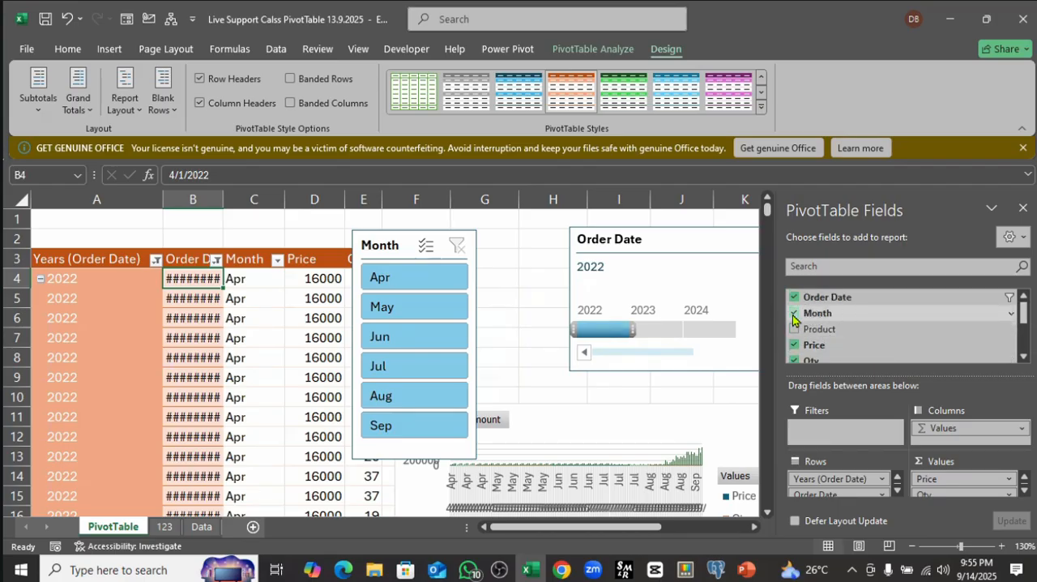
scroll(827, 340, "down", 5)
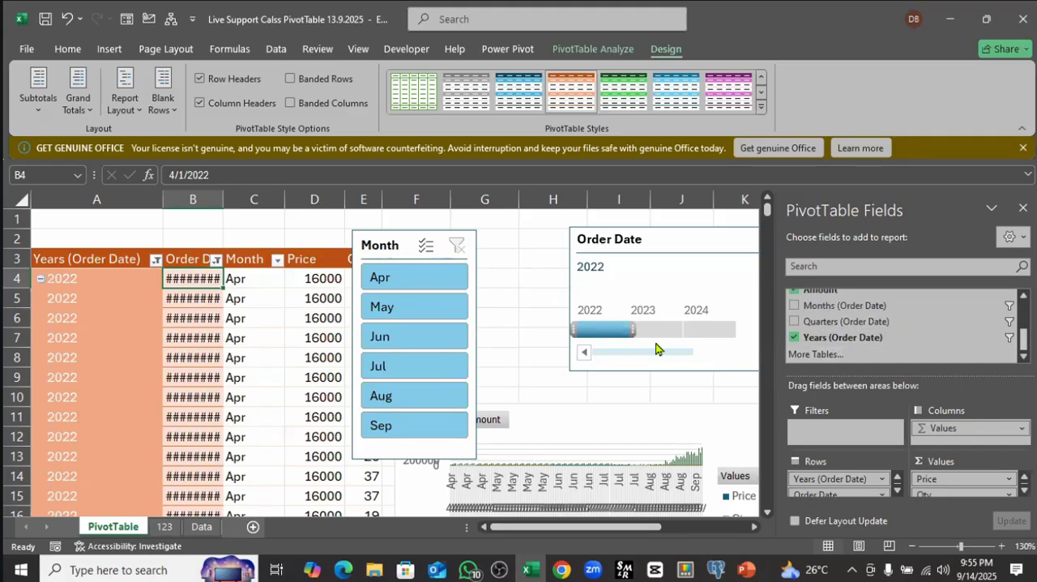
double_click(223, 199)
left_click(97, 344)
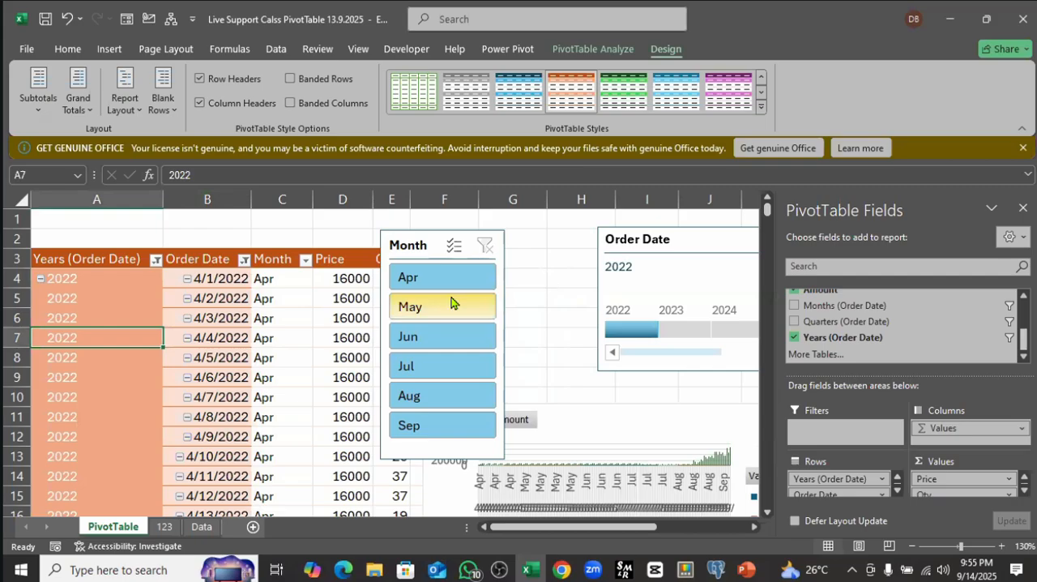
Step: Move the Month slicer clear of the PivotTable's value columns and slightly narrow the Price column
left_click_drag(433, 237, 541, 230)
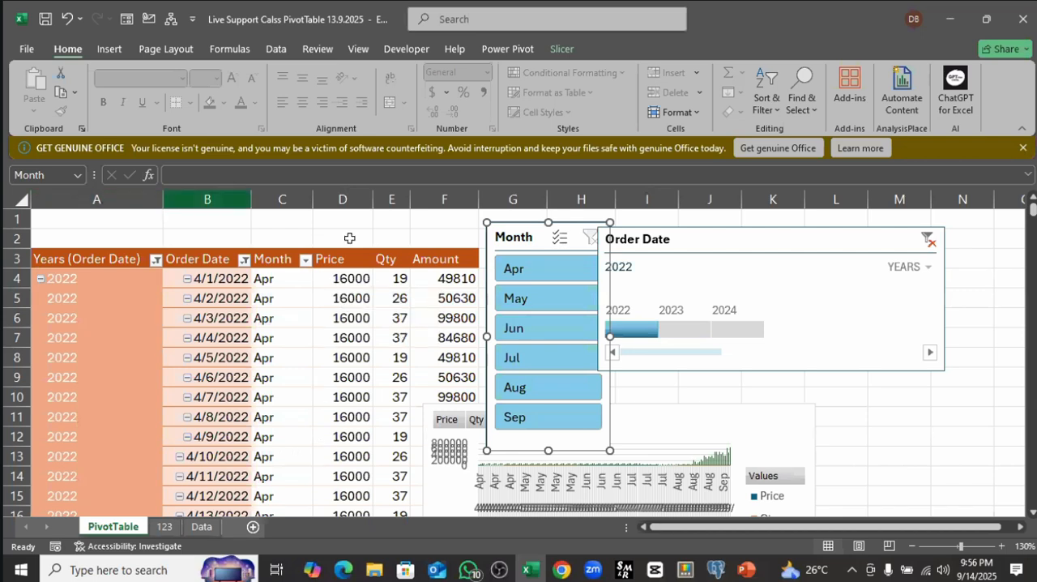
left_click(355, 279)
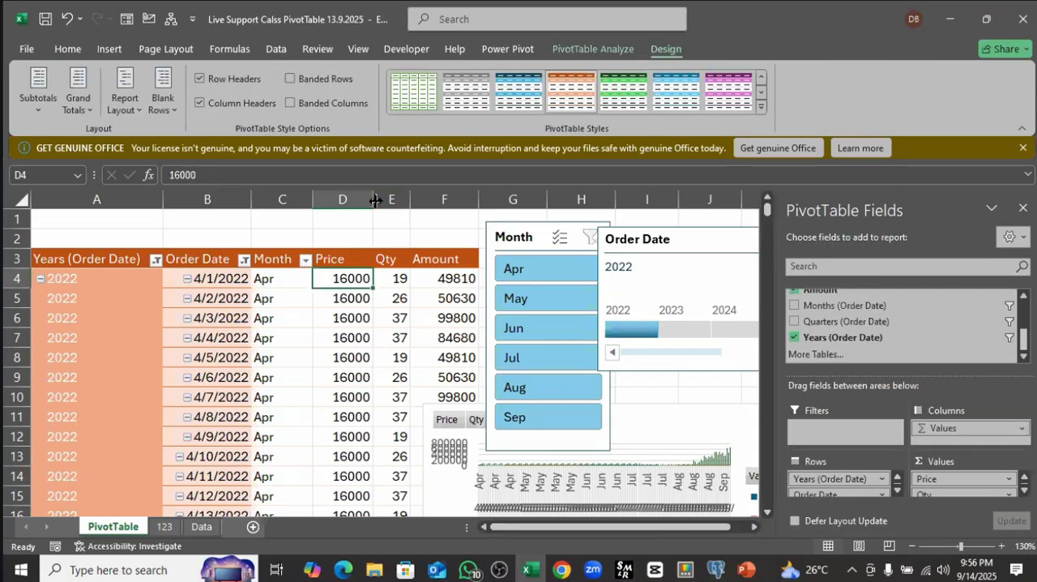
mouse_move(374, 200)
left_mouse_down()
mouse_move(408, 201)
mouse_move(371, 201)
left_mouse_up()
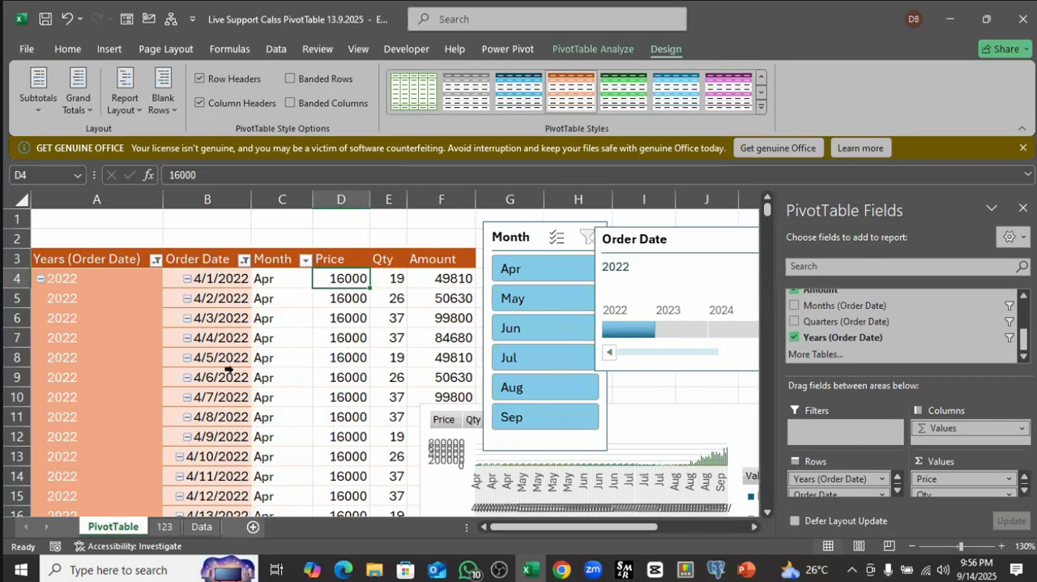
Step: Turn off autofitting column widths on update in the PivotTable's options
left_click(339, 298)
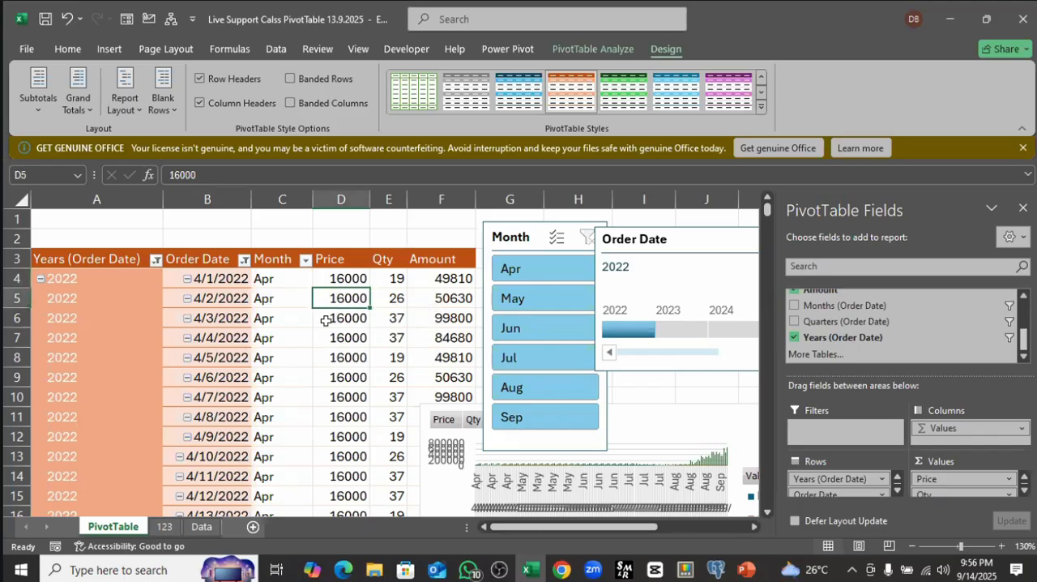
right_click(327, 325)
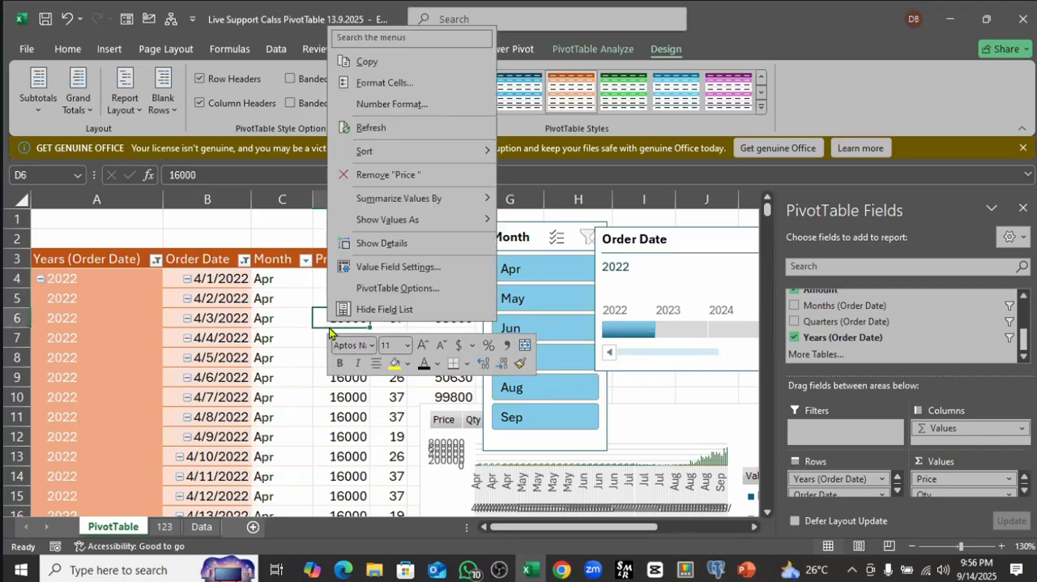
left_click(397, 288)
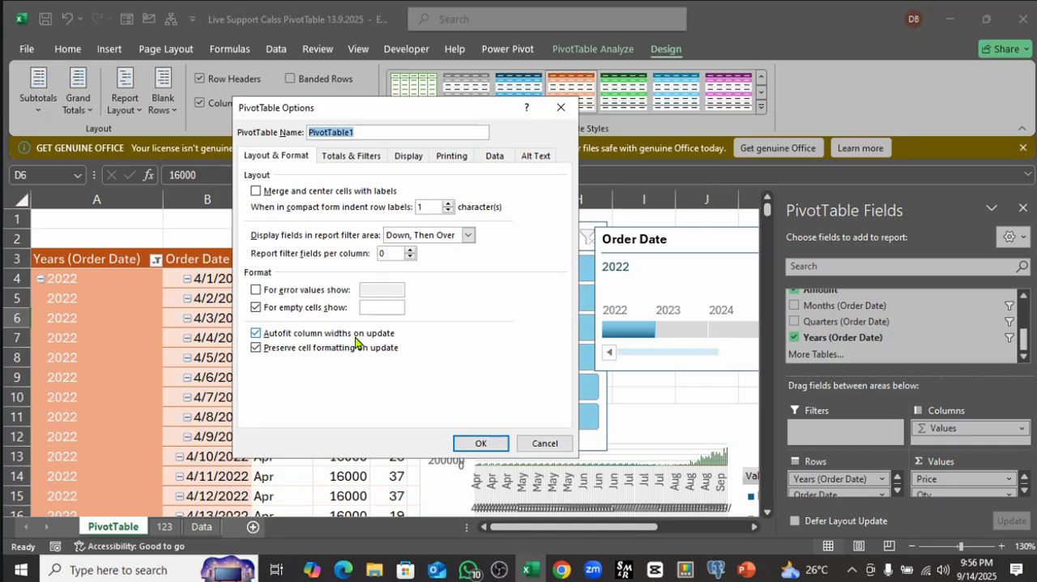
left_click(257, 333)
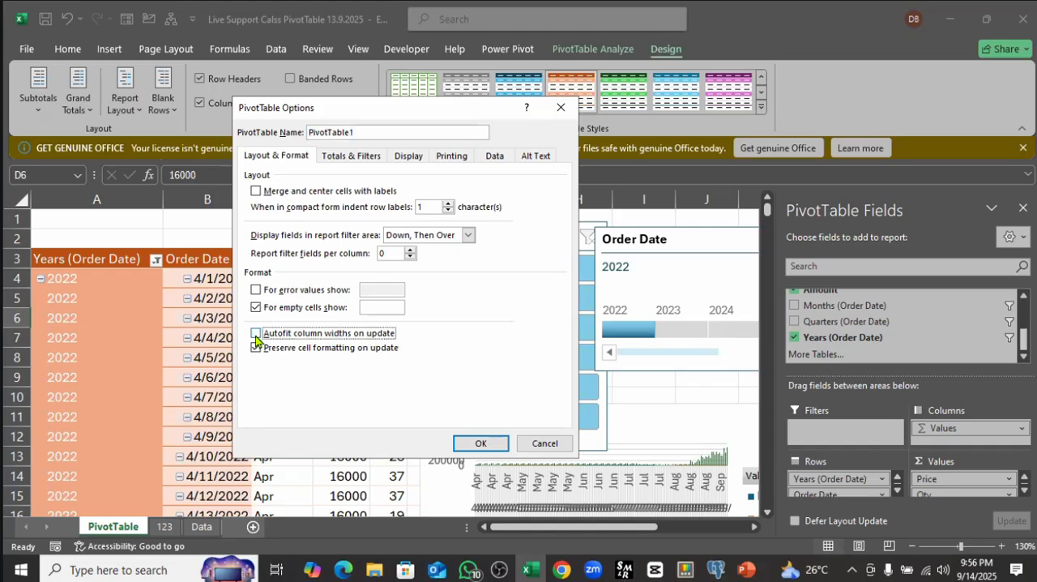
left_click(475, 444)
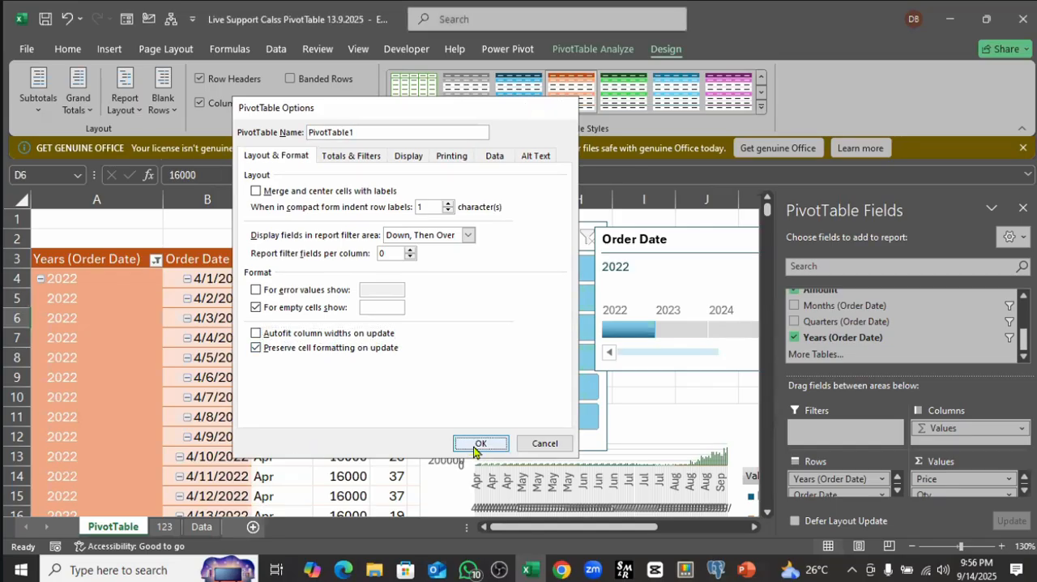
left_click(318, 357)
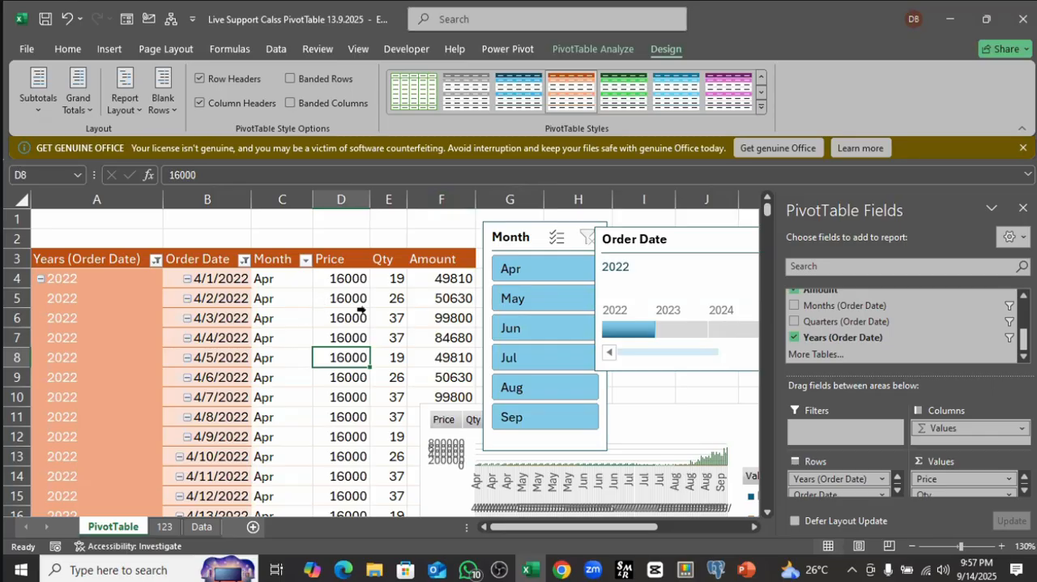
mouse_move(344, 318)
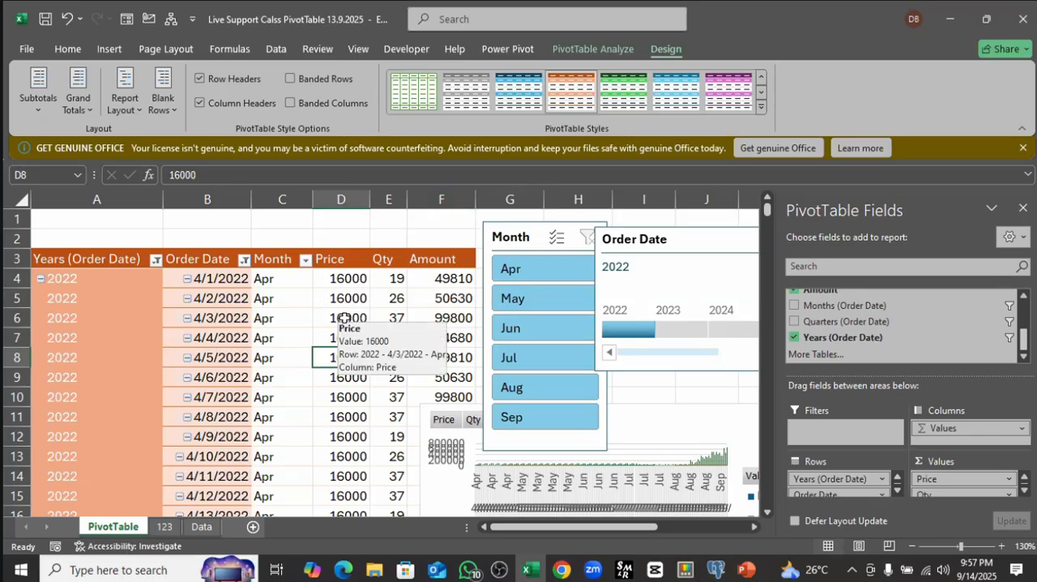
left_click(760, 107)
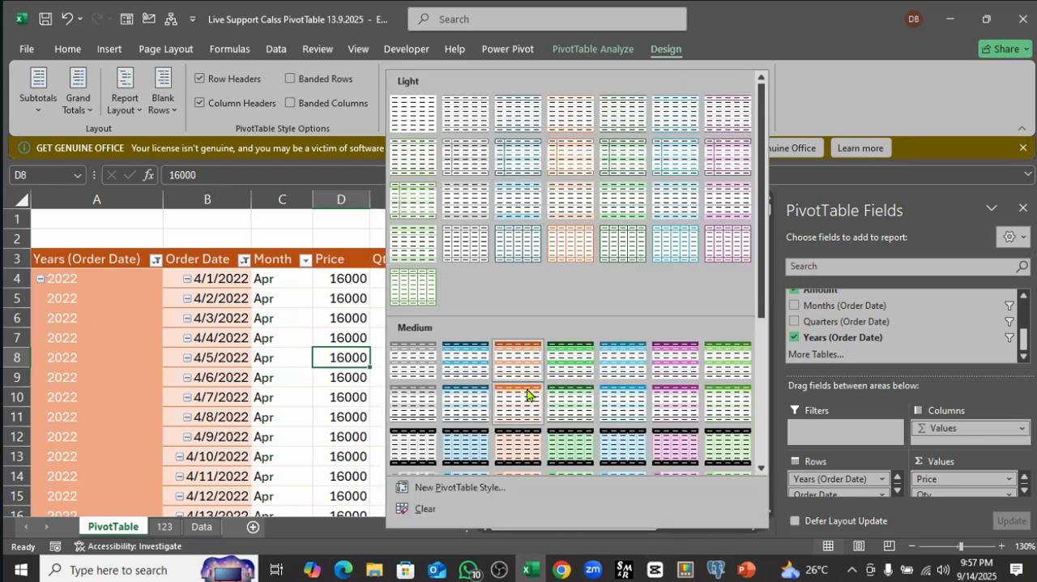
left_click(270, 297)
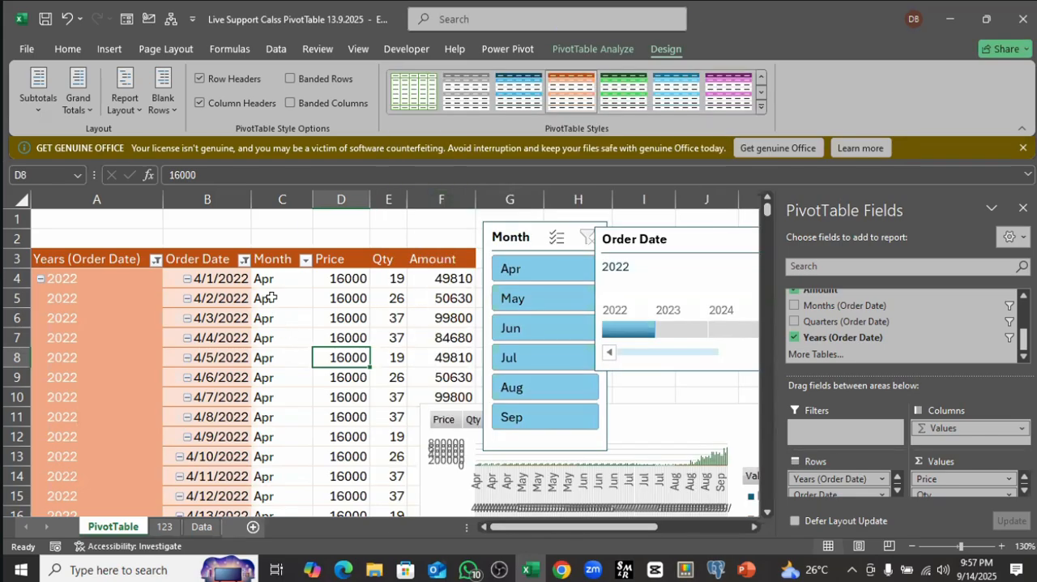
left_click(269, 297)
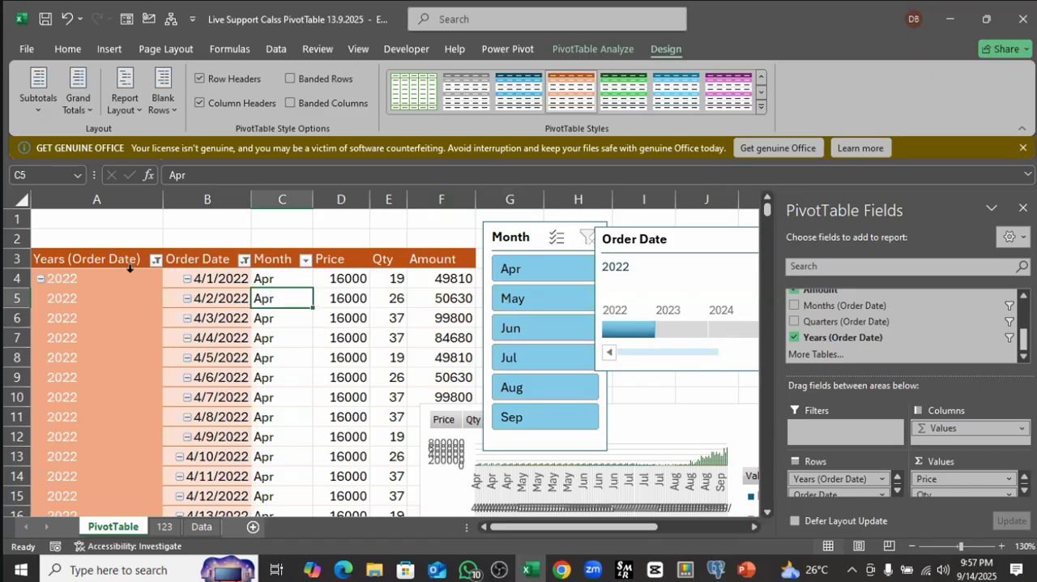
Step: Fill PivotTable cells A3:E10 with yellow
left_click_drag(78, 259, 401, 399)
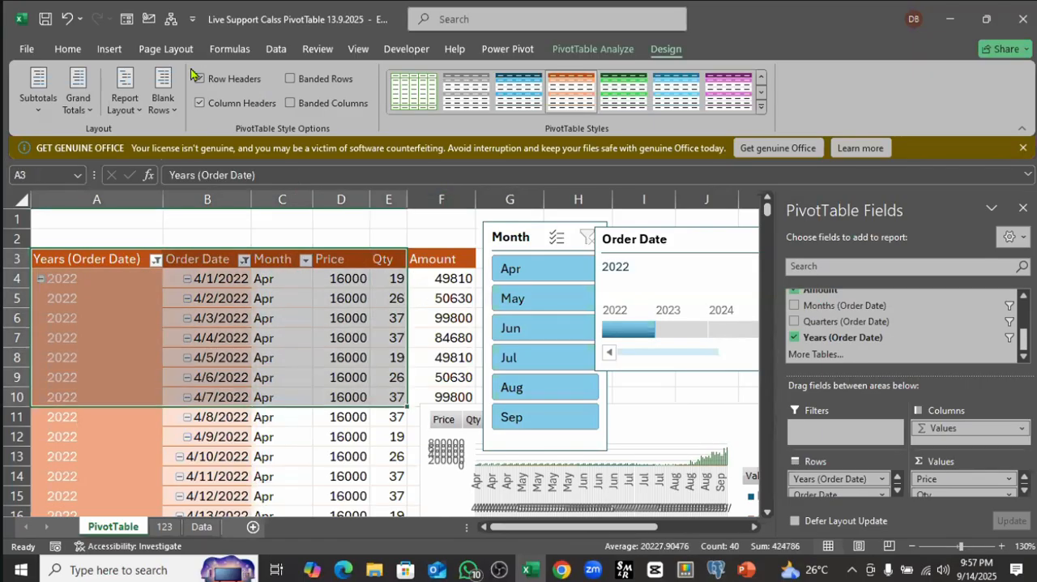
left_click(67, 51)
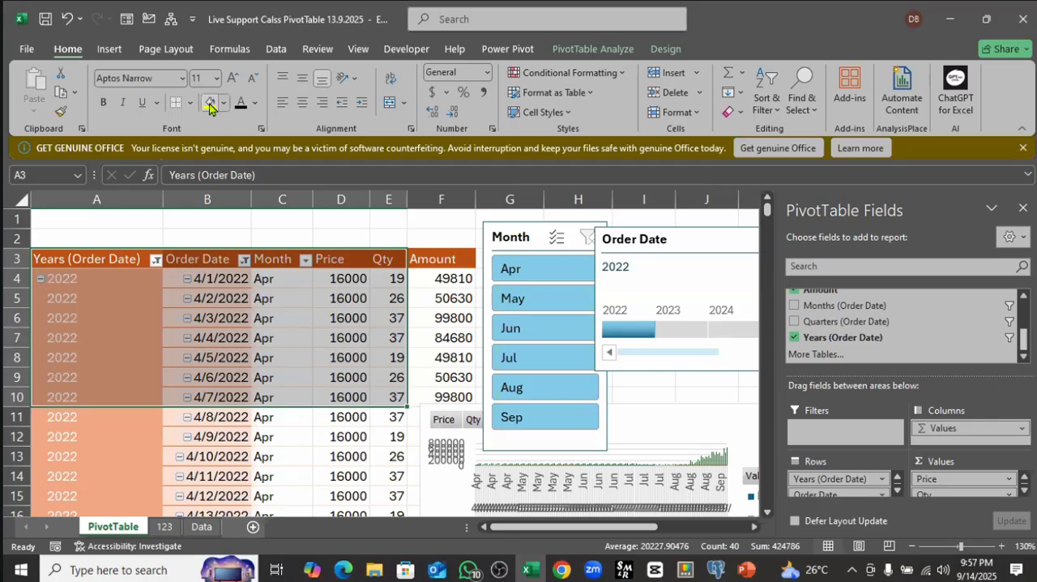
left_click(209, 102)
left_click(305, 307)
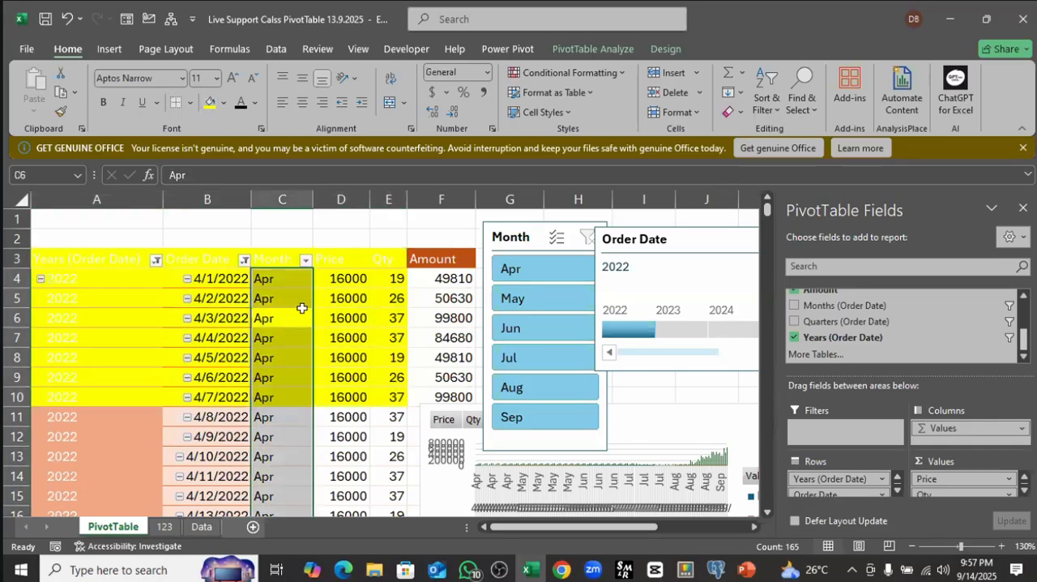
Step: Refresh the PivotTable and check whether the yellow cell formatting is preserved
left_click(302, 298)
right_click(302, 298)
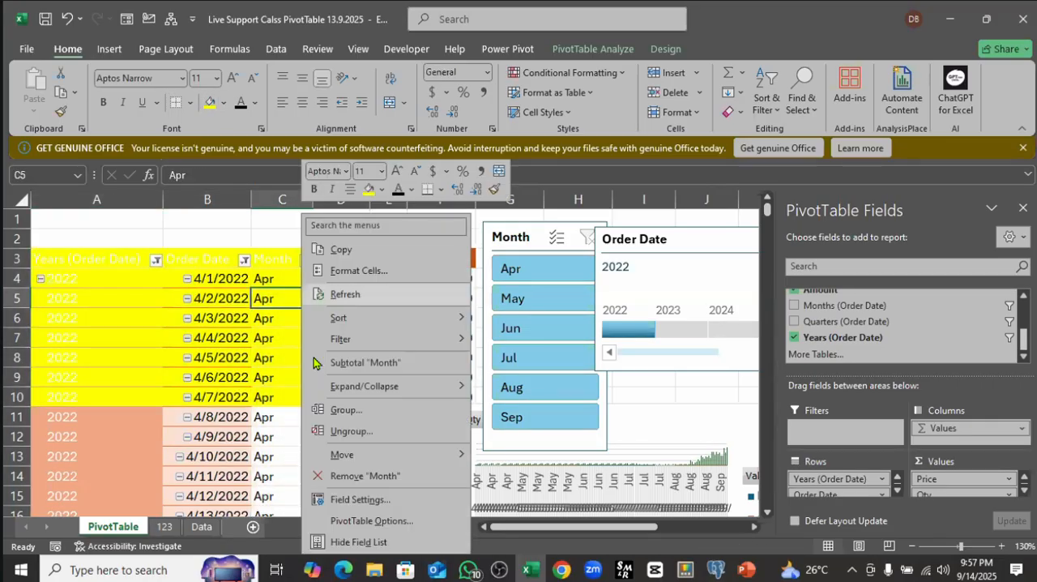
left_click(343, 294)
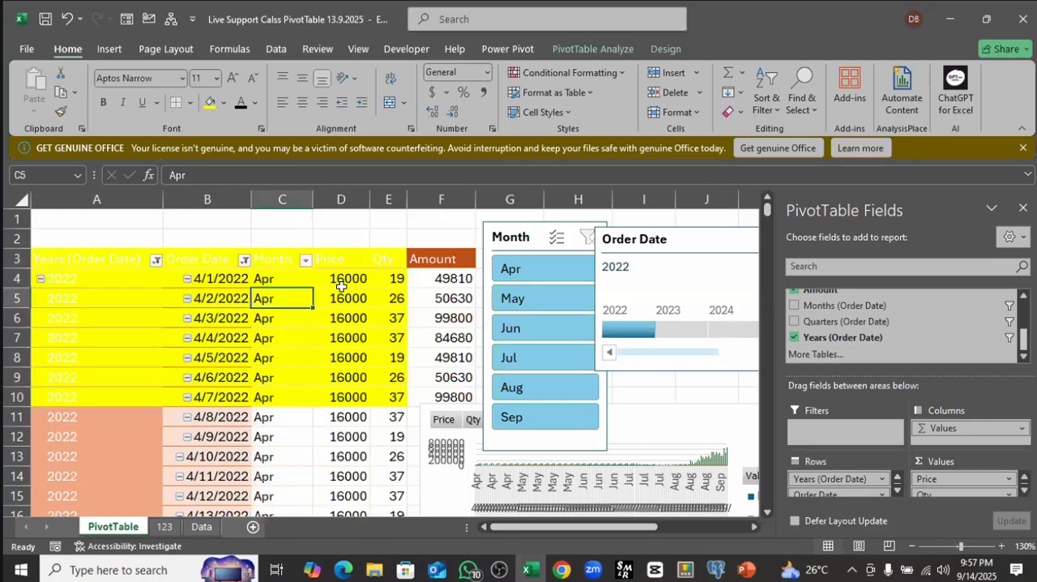
left_click(322, 436)
scroll(192, 385, "down", 6)
scroll(185, 393, "up", 5)
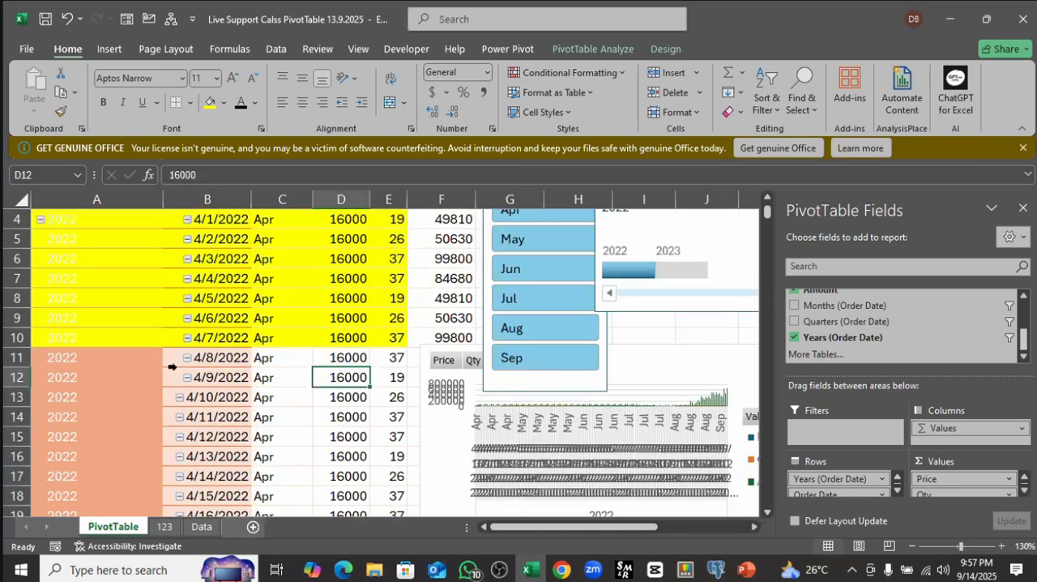
scroll(160, 391, "up", 1)
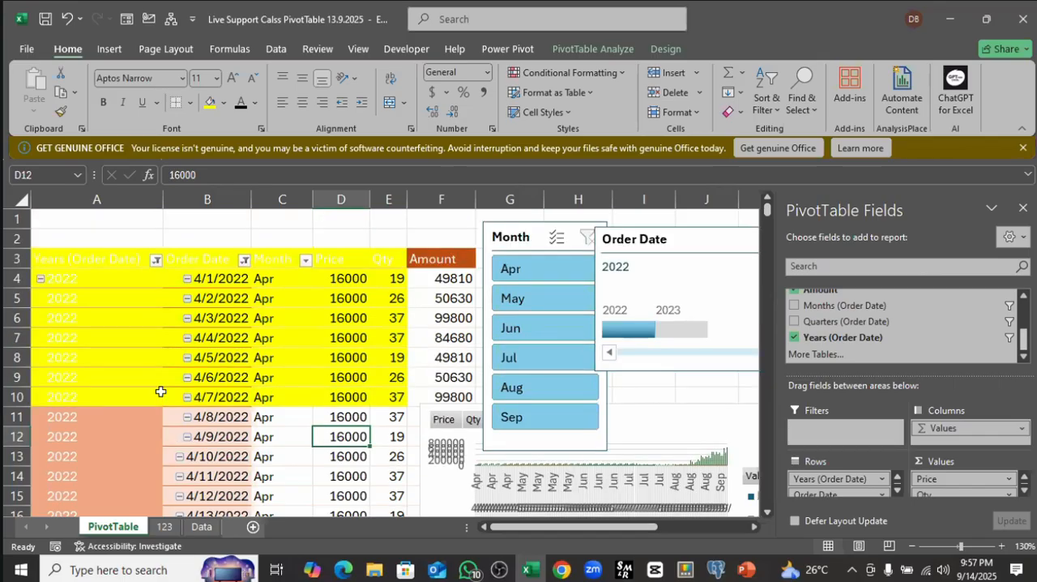
left_click(454, 319)
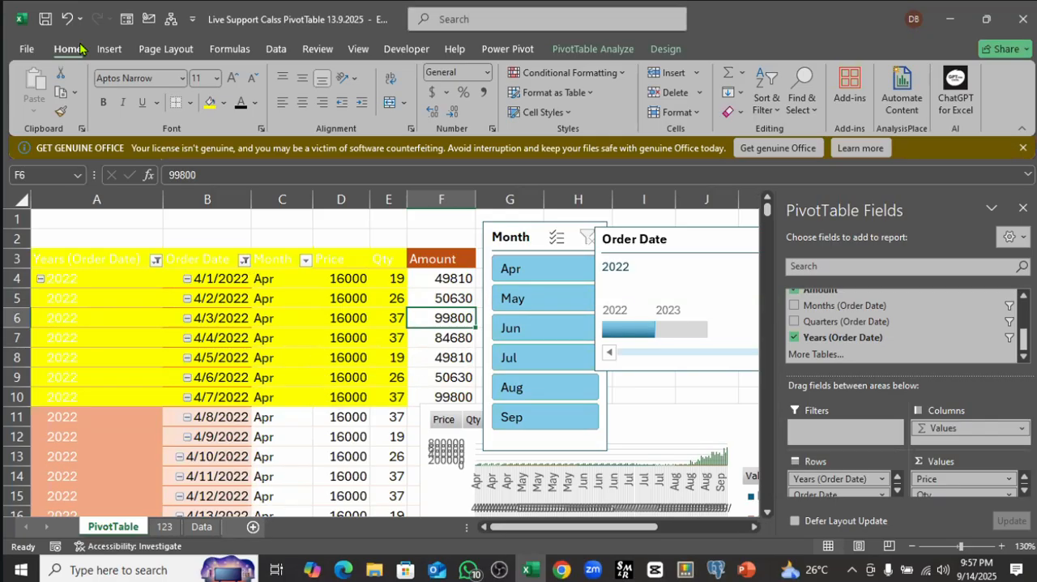
Step: Undo the PivotTable refresh and the yellow fill on cells A3:E10
left_click(67, 18)
left_click(66, 18)
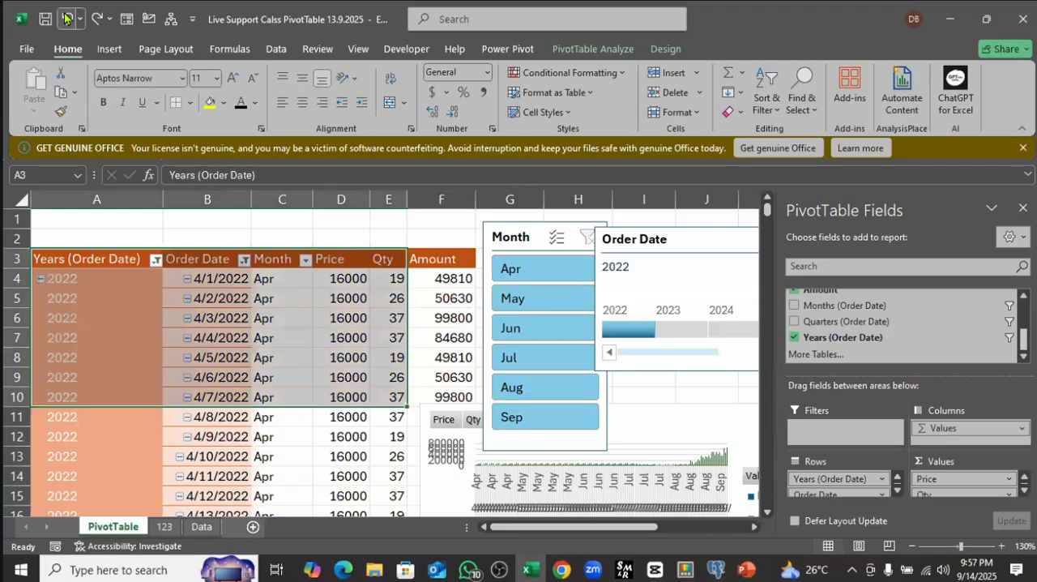
left_click(292, 300)
mouse_move(392, 338)
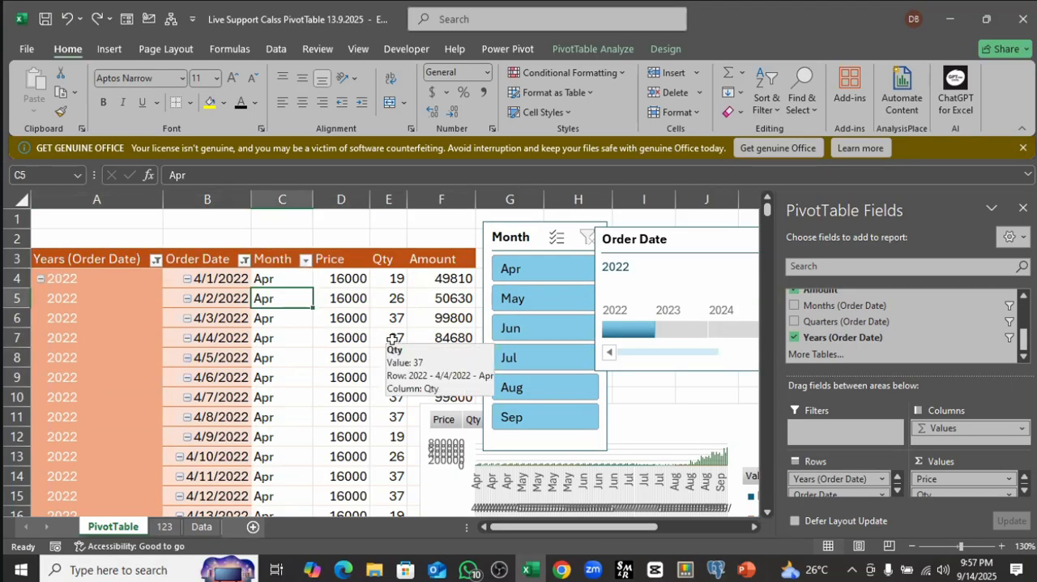
left_click(325, 278)
left_click(383, 278)
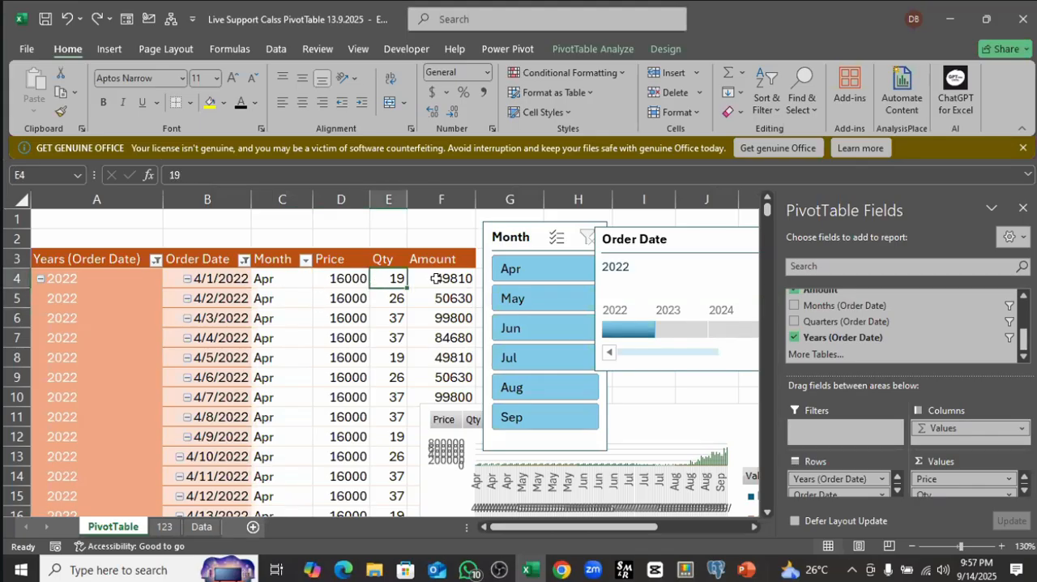
left_click_drag(436, 278, 420, 378)
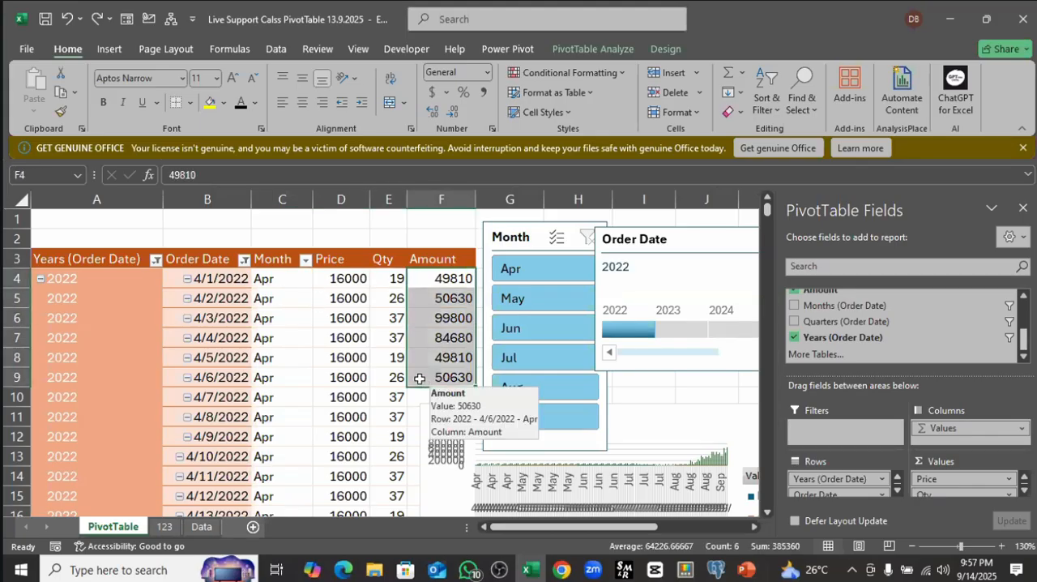
Step: Review the autofit column widths and preserve cell formatting settings in the PivotTable's layout and format options
left_click(275, 299)
right_click(277, 299)
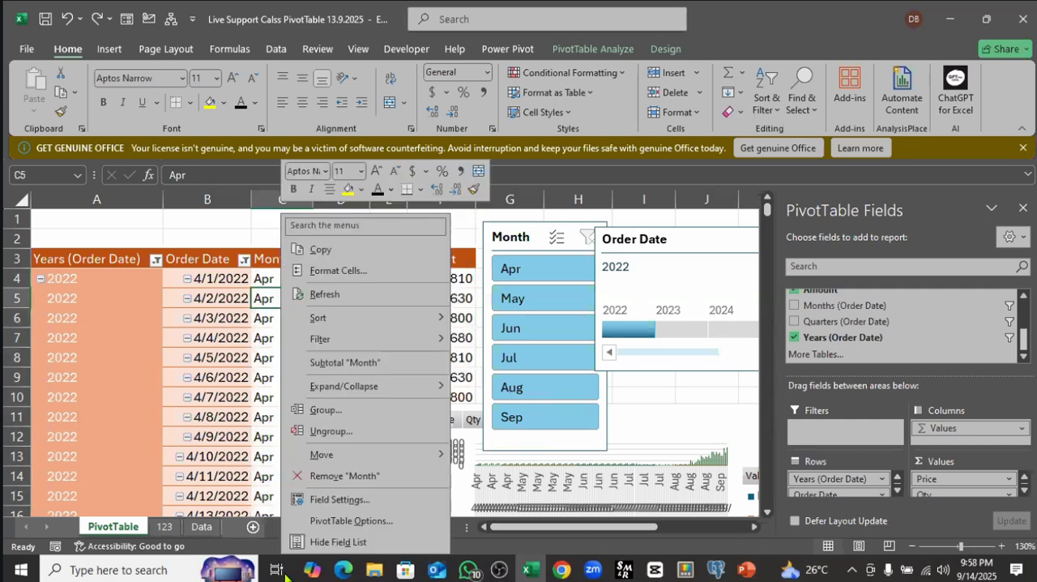
left_click(358, 525)
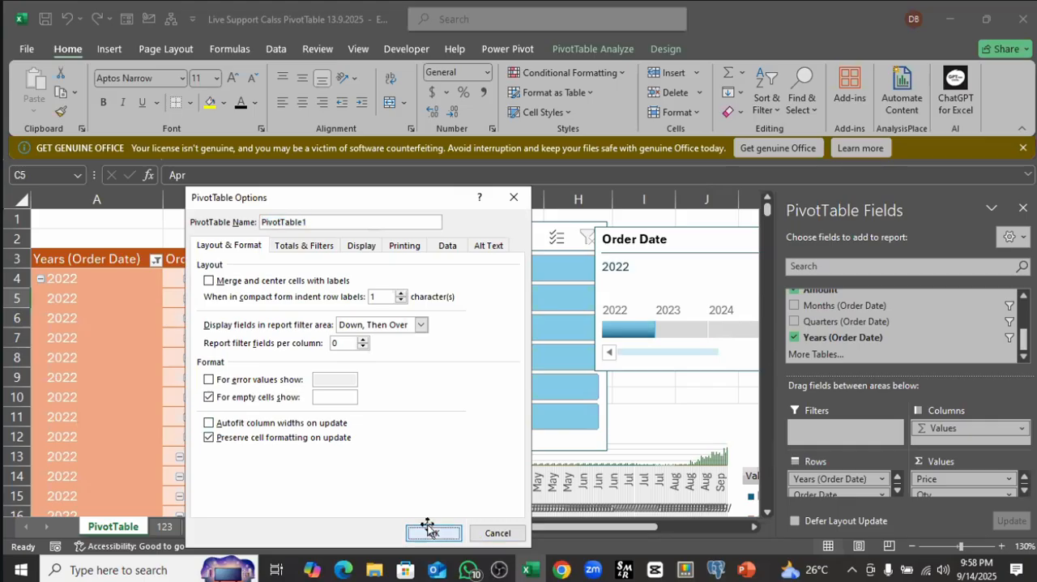
left_click(428, 530)
left_click(332, 357)
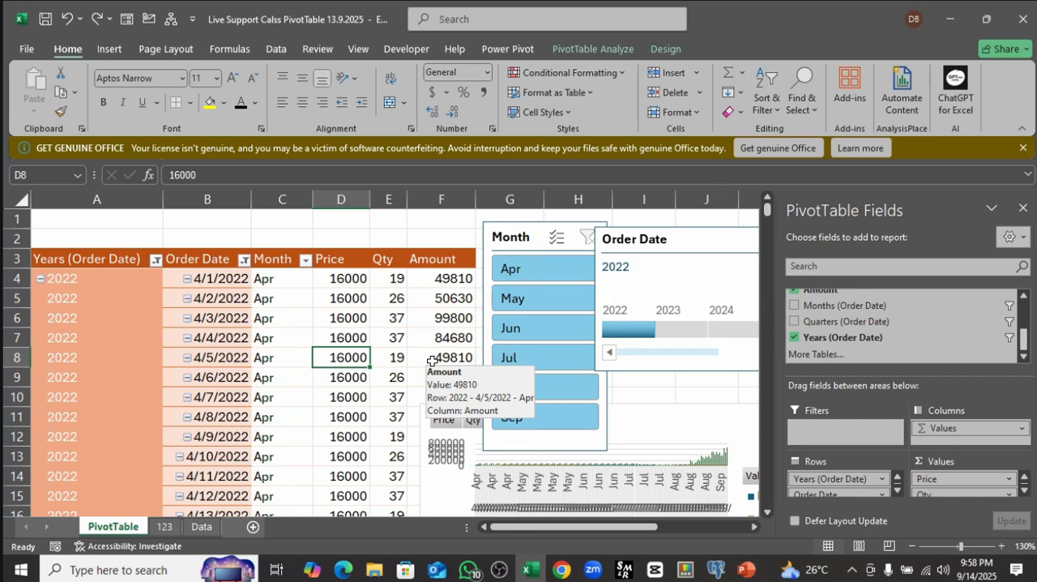
scroll(431, 361, "down", 2)
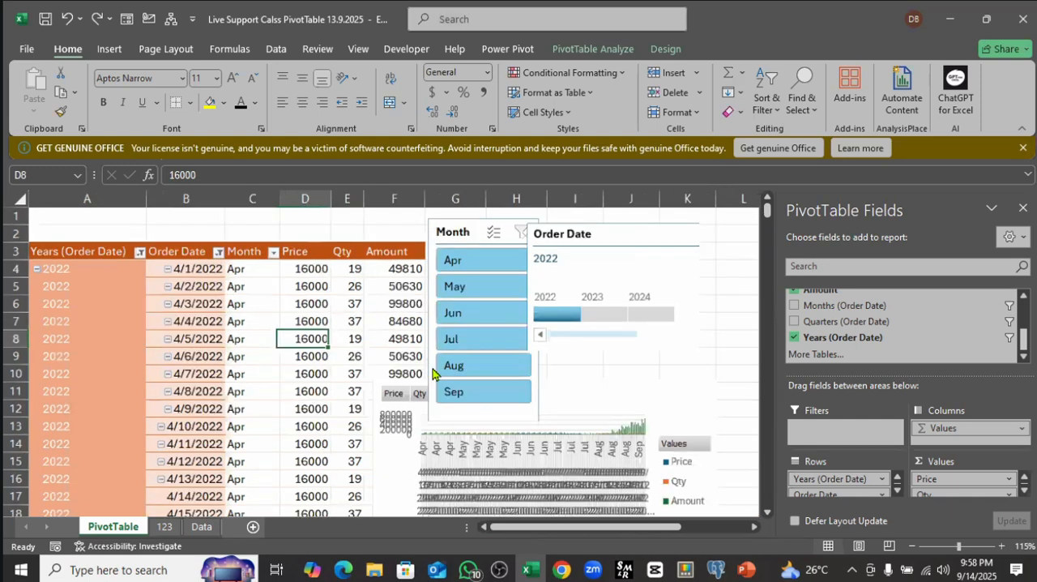
scroll(293, 364, "down", 2)
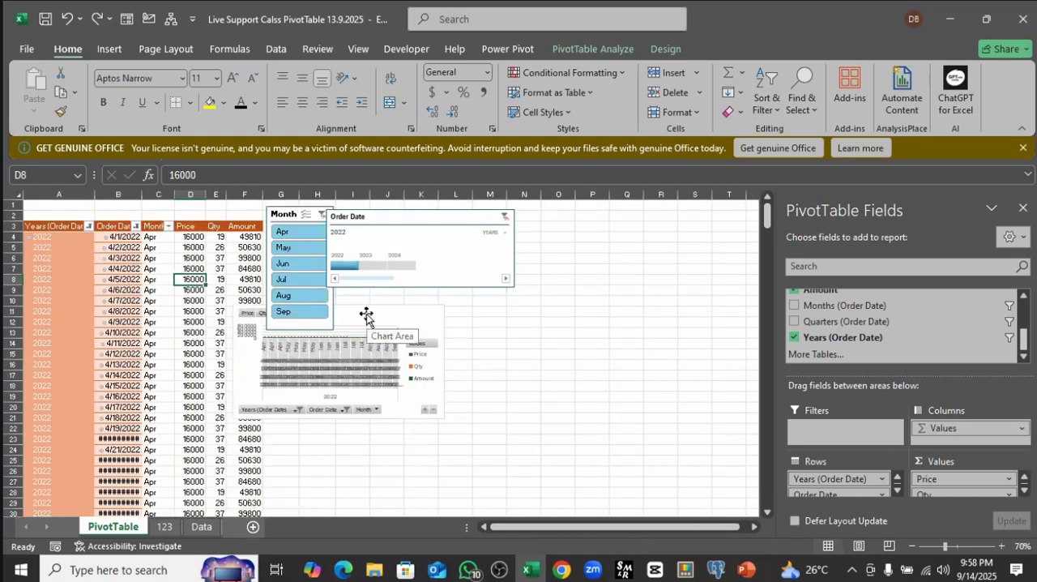
left_click(502, 312)
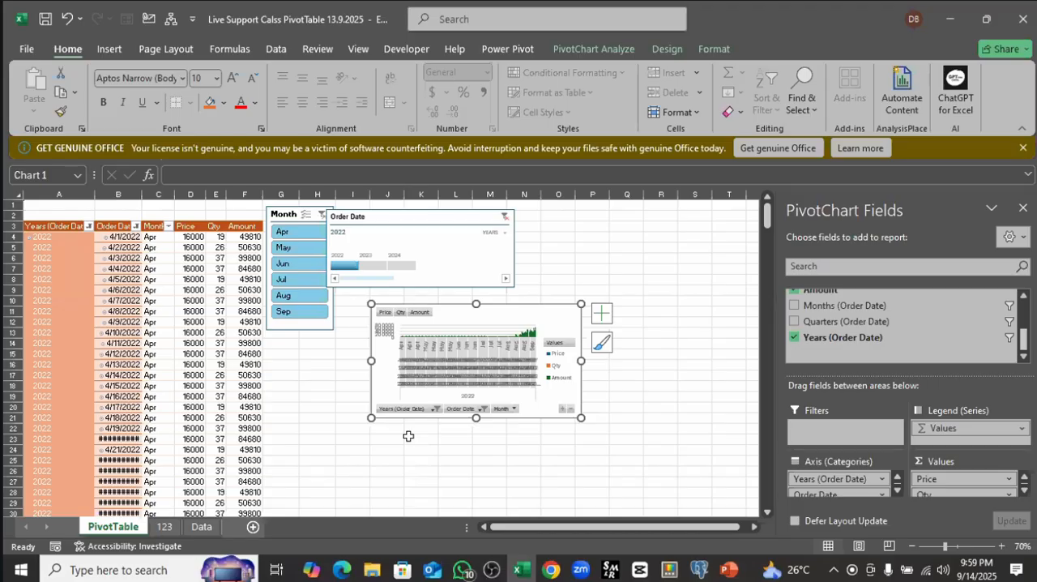
left_click(67, 21)
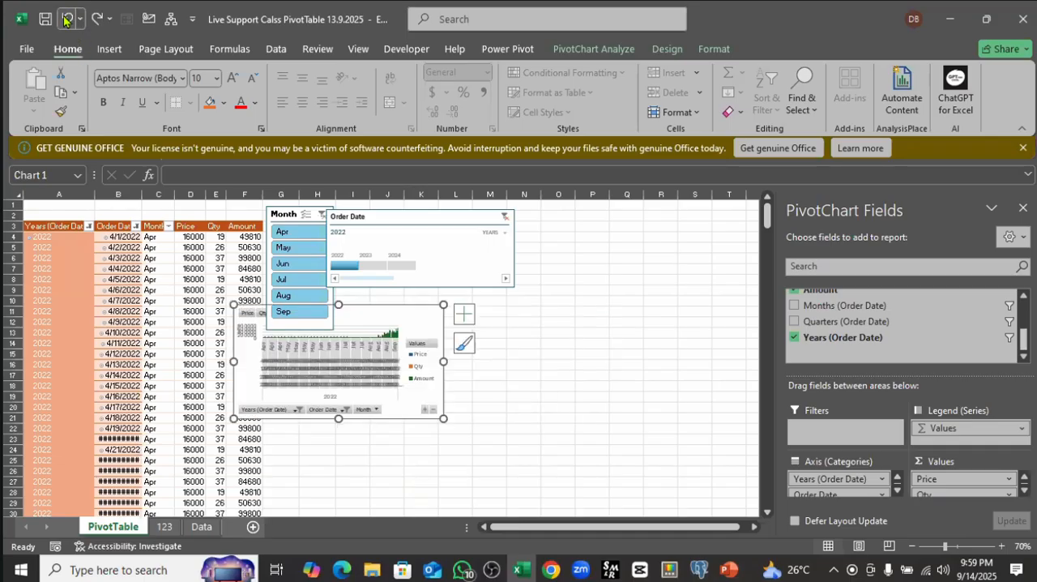
Step: Undo the earlier layout and filter changes back to the PivotTable summarized by Month, with the Order Date timeline showing all periods
left_click(67, 20)
left_click(66, 20)
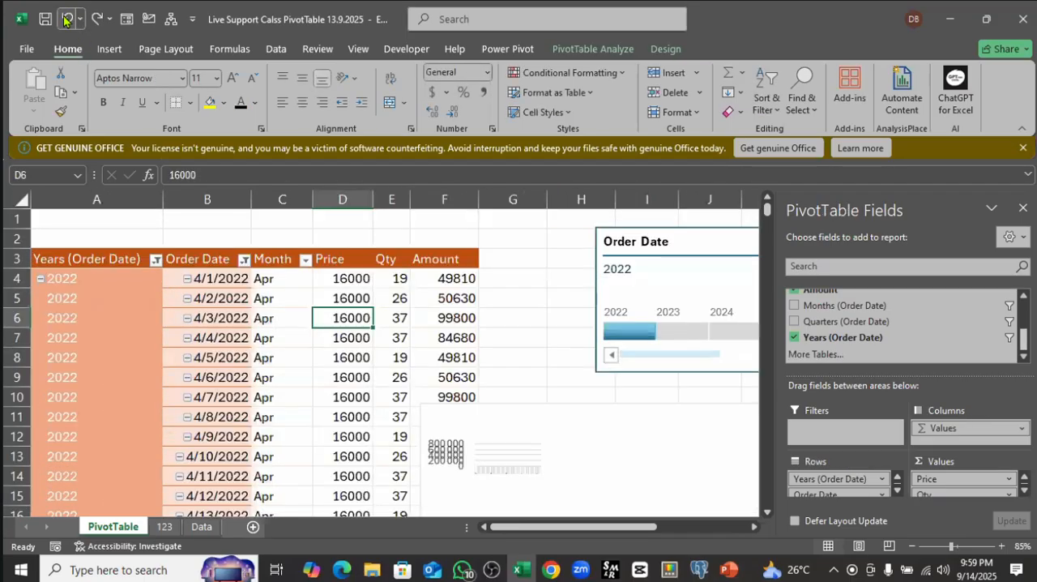
left_click(67, 20)
left_click(67, 21)
left_click(67, 20)
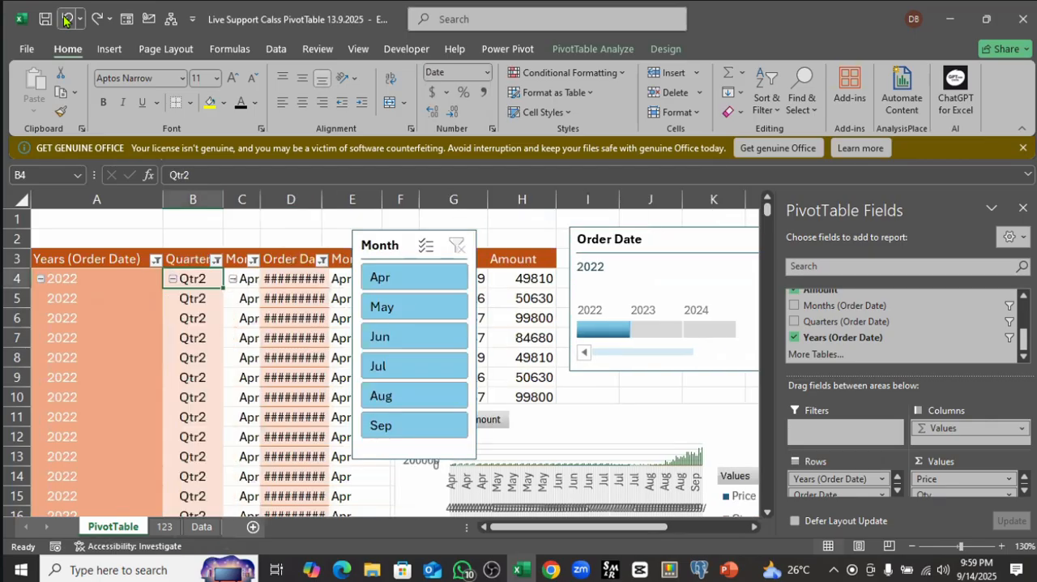
left_click(67, 20)
left_click(66, 20)
left_click(66, 20)
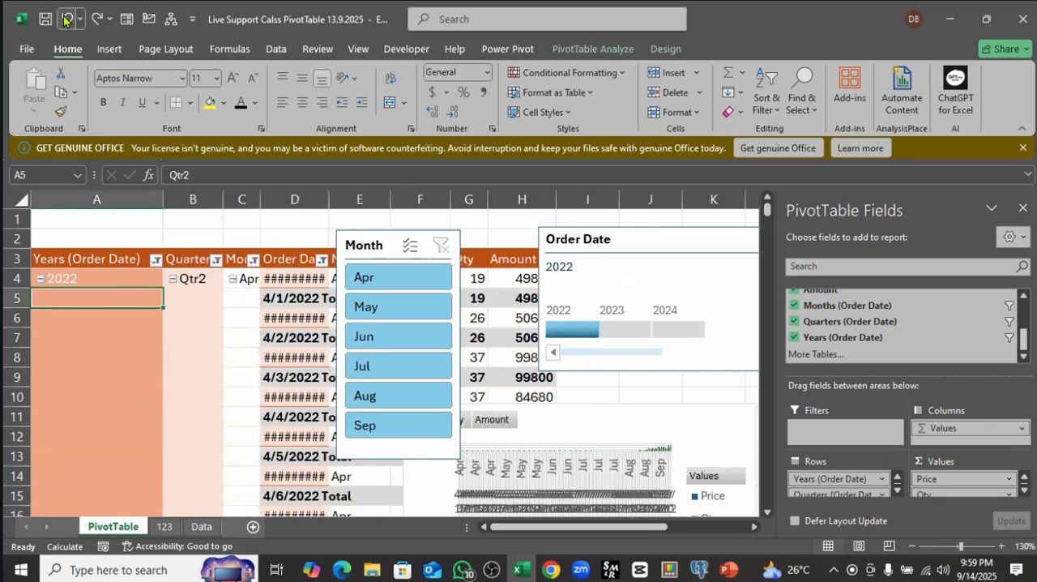
left_click(67, 20)
left_click(67, 20)
left_click(67, 21)
left_click(67, 20)
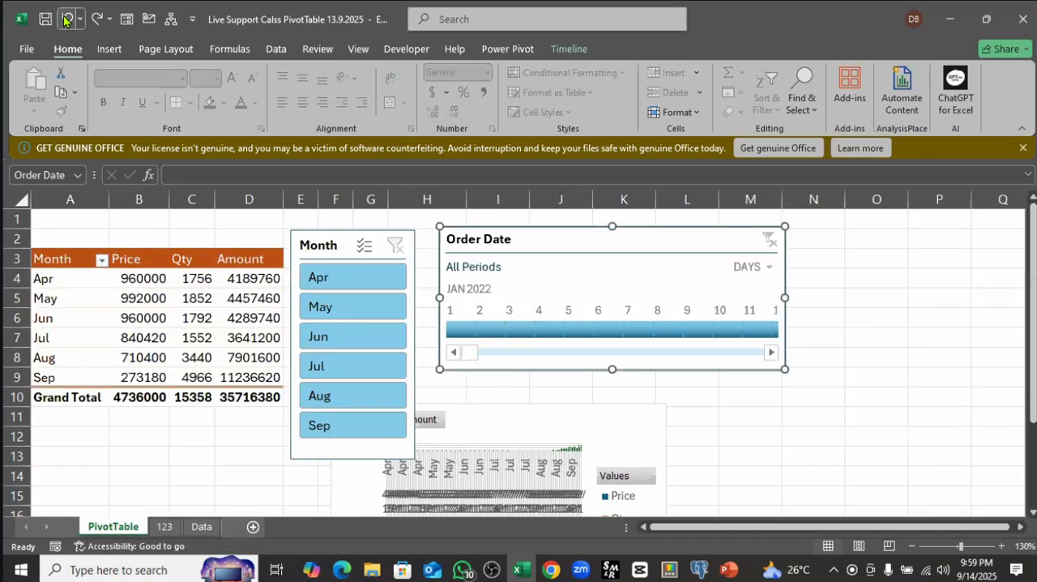
left_click(67, 20)
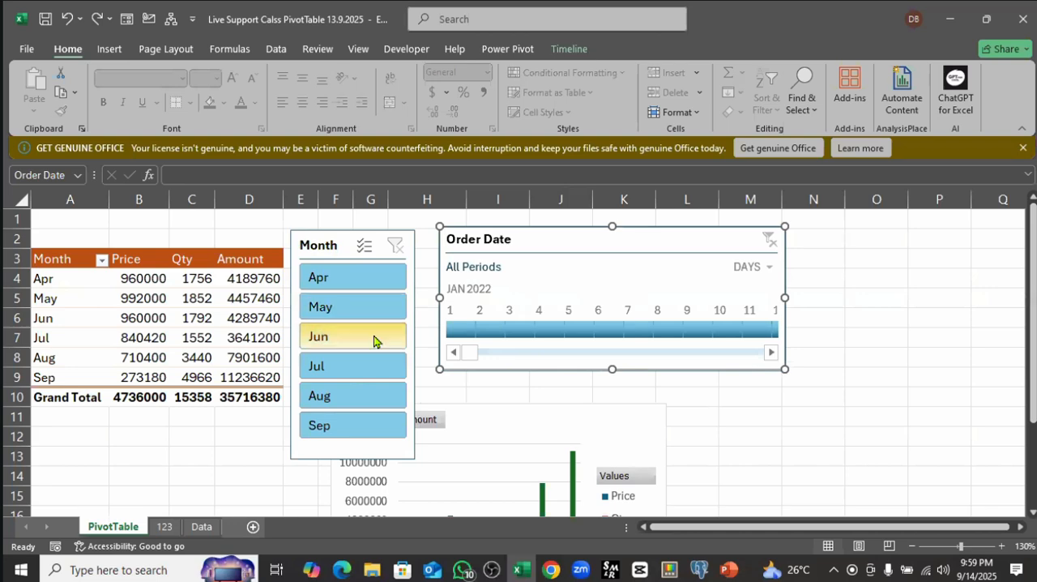
Step: Rearrange the sheet objects: Month slicer over the PivotTable, PivotChart beside it near the top rows, and Order Date timeline lower down to its right
left_click(496, 411)
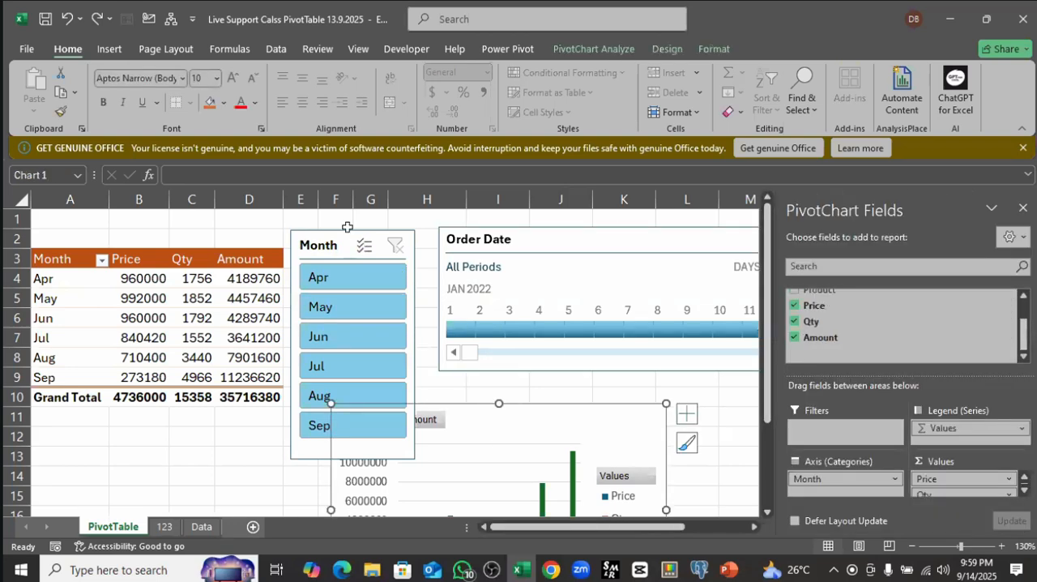
left_click_drag(346, 227, 159, 284)
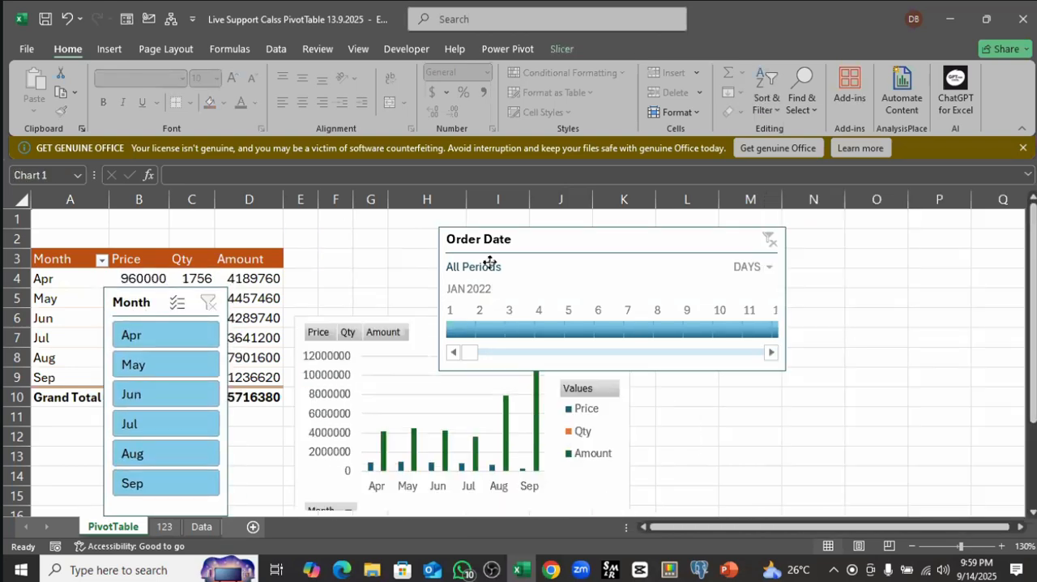
left_click_drag(489, 262, 382, 270)
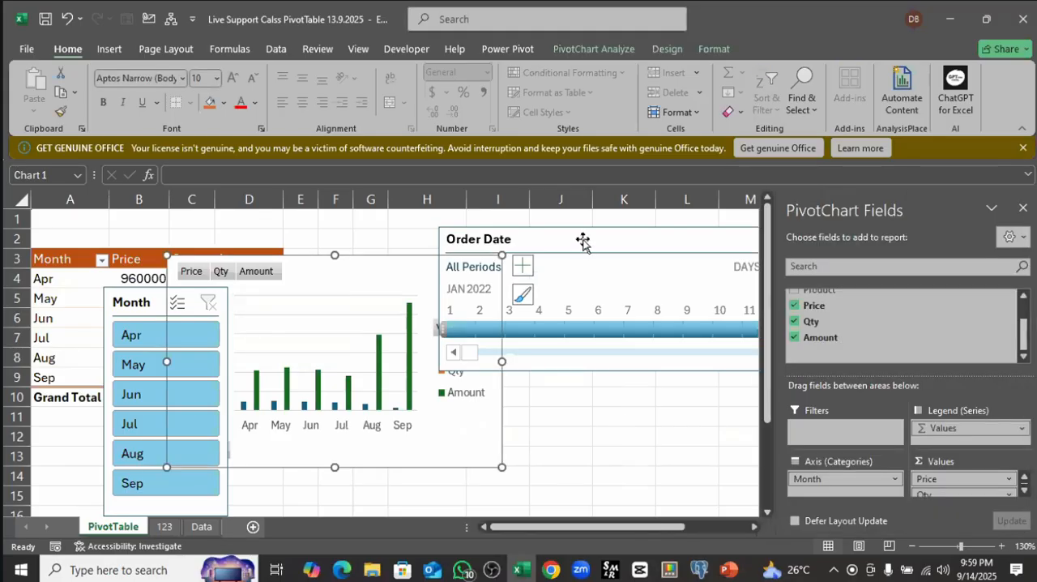
left_click_drag(583, 241, 675, 373)
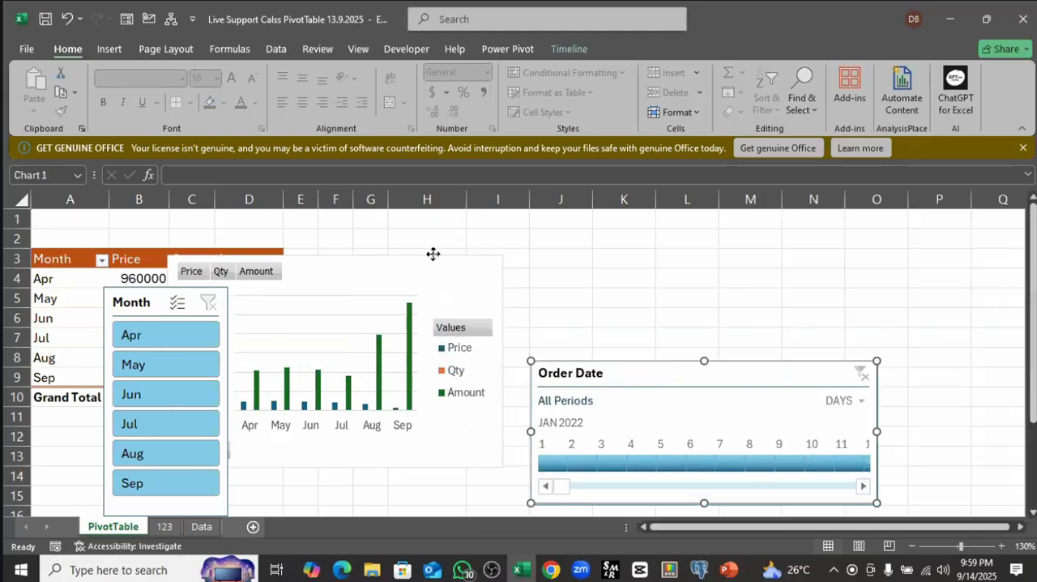
mouse_move(432, 253)
left_mouse_down()
mouse_move(473, 236)
mouse_move(446, 219)
mouse_move(425, 226)
left_mouse_up()
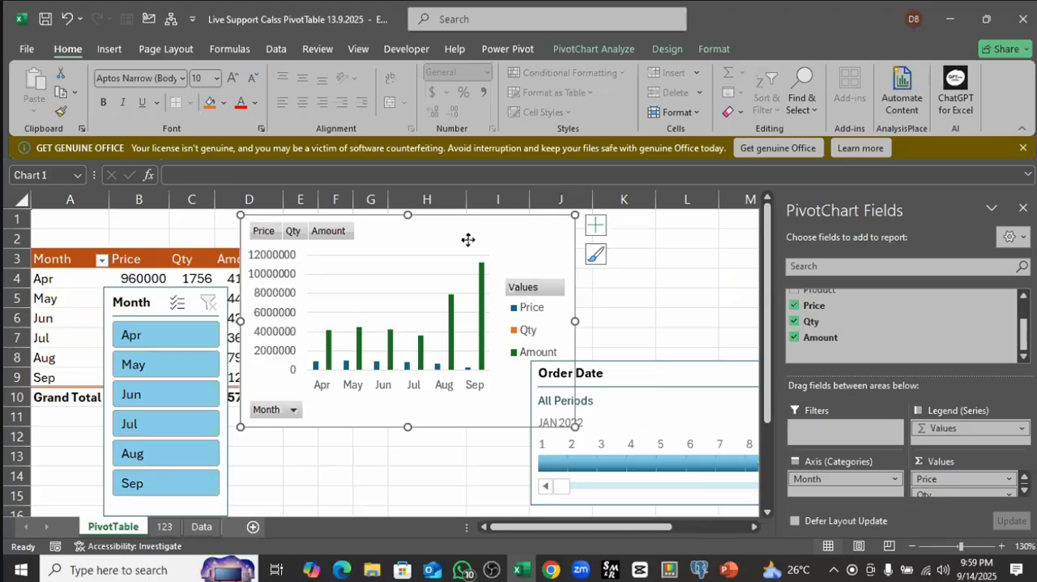
Step: Change the PivotChart to a Combo chart with Qty as a Line on the secondary axis
right_click(469, 240)
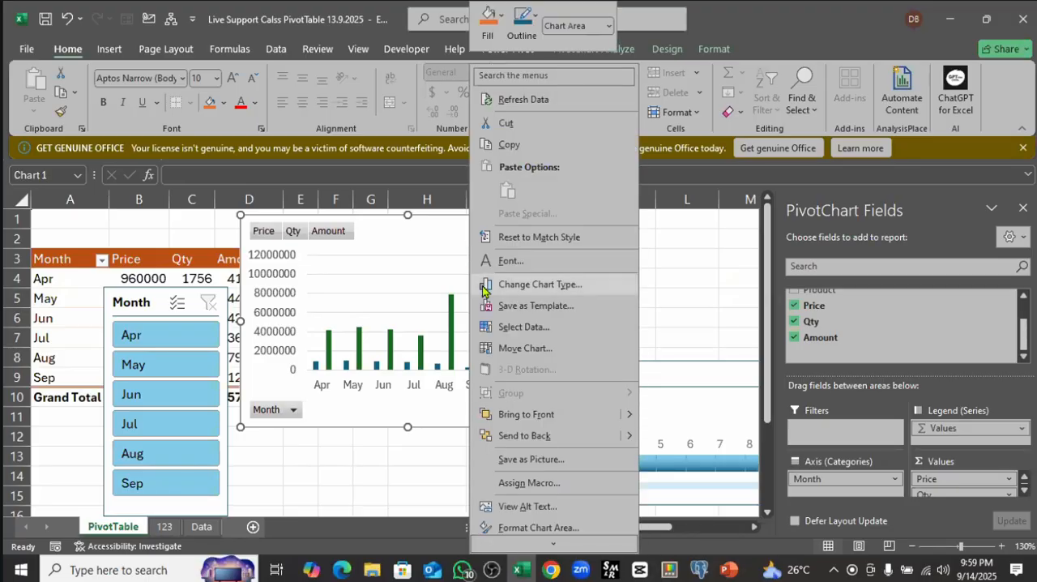
left_click(531, 285)
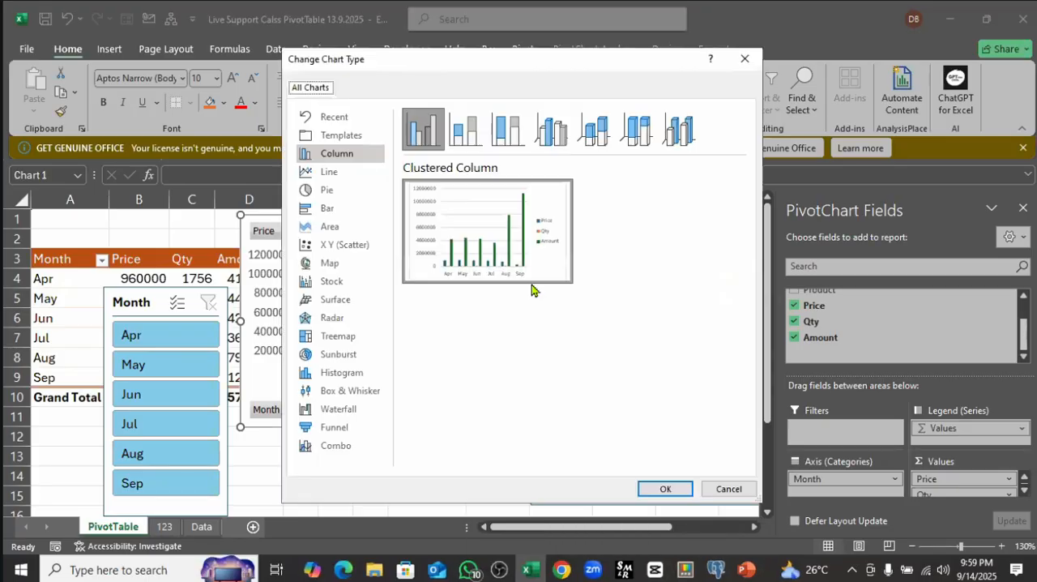
left_click(328, 450)
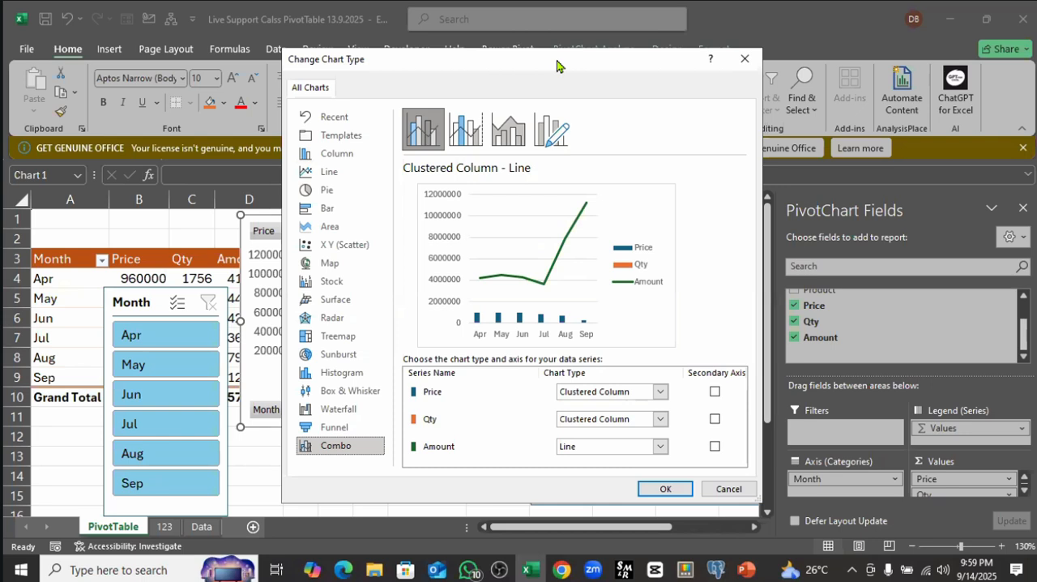
left_click_drag(557, 65, 537, 83)
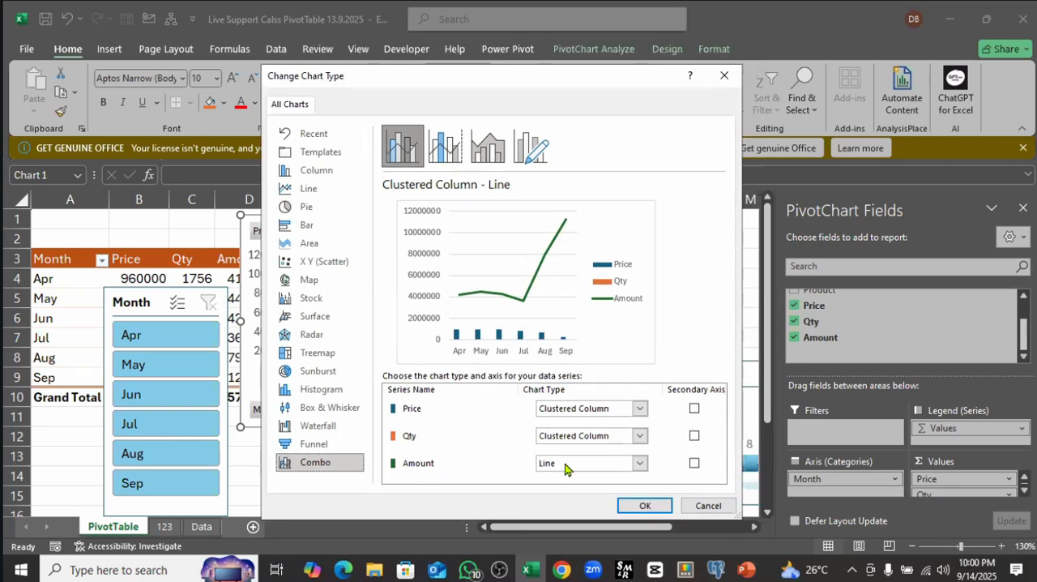
left_click(639, 436)
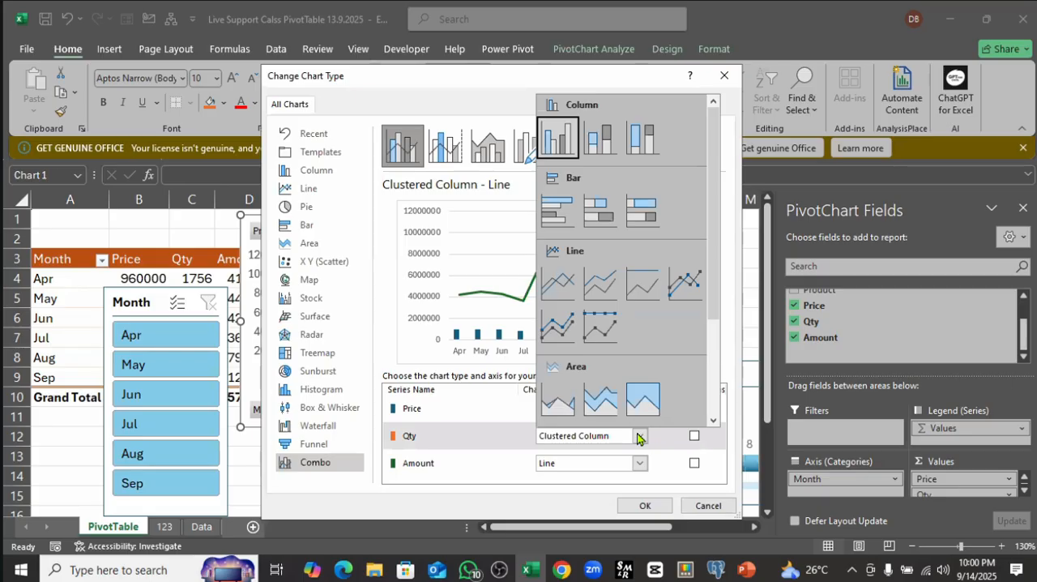
left_click(571, 287)
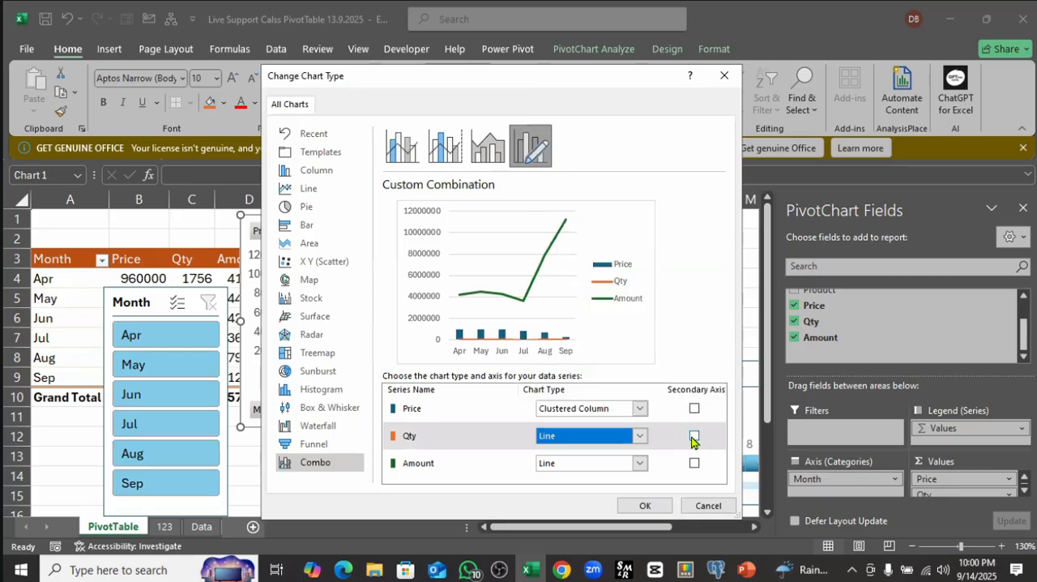
left_click(694, 437)
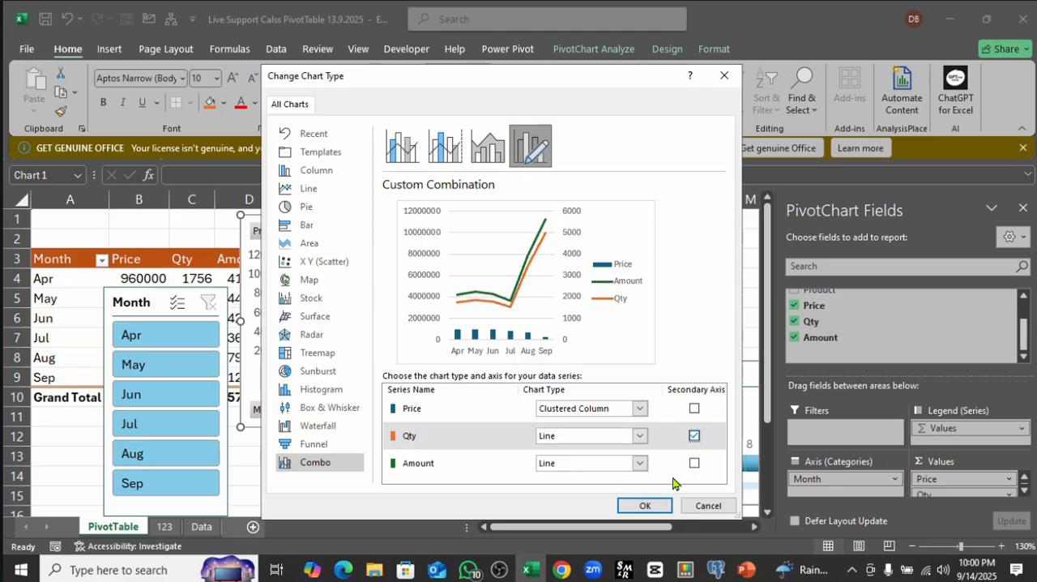
left_click(646, 505)
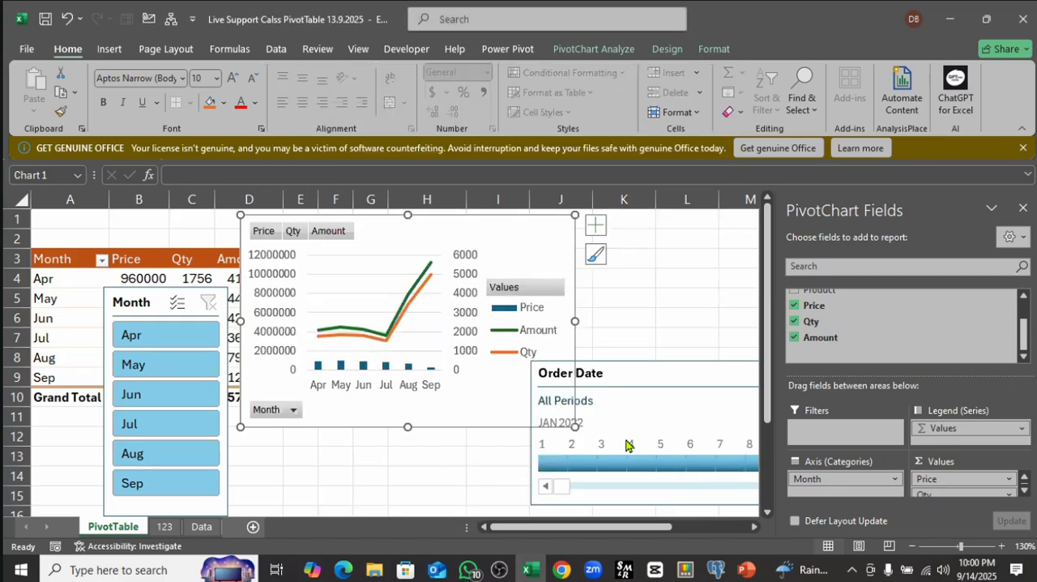
left_click(429, 450)
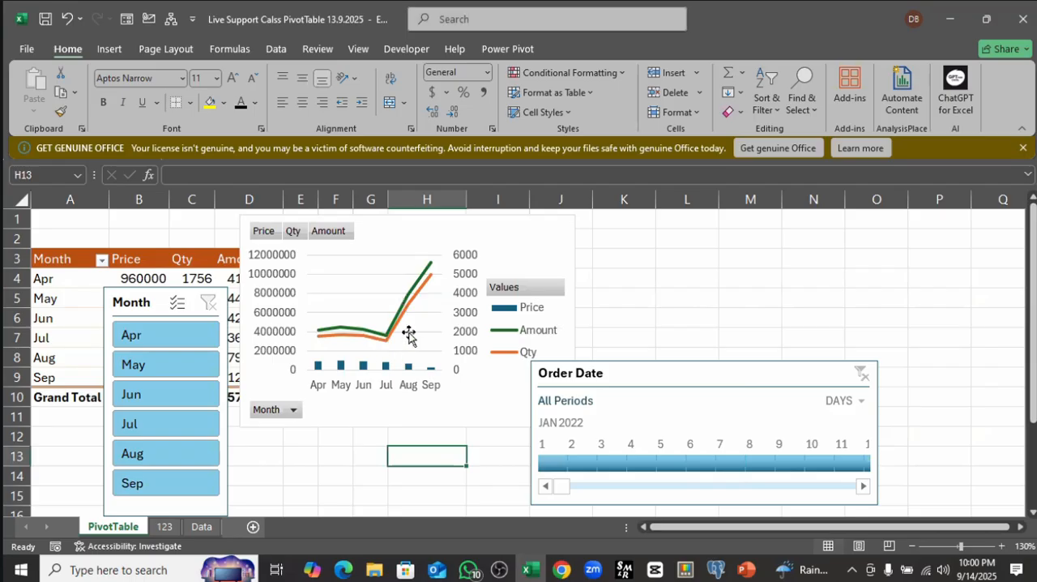
Step: Change the Amount series in the combo PivotChart to Clustered Column
left_click(472, 222)
right_click(475, 224)
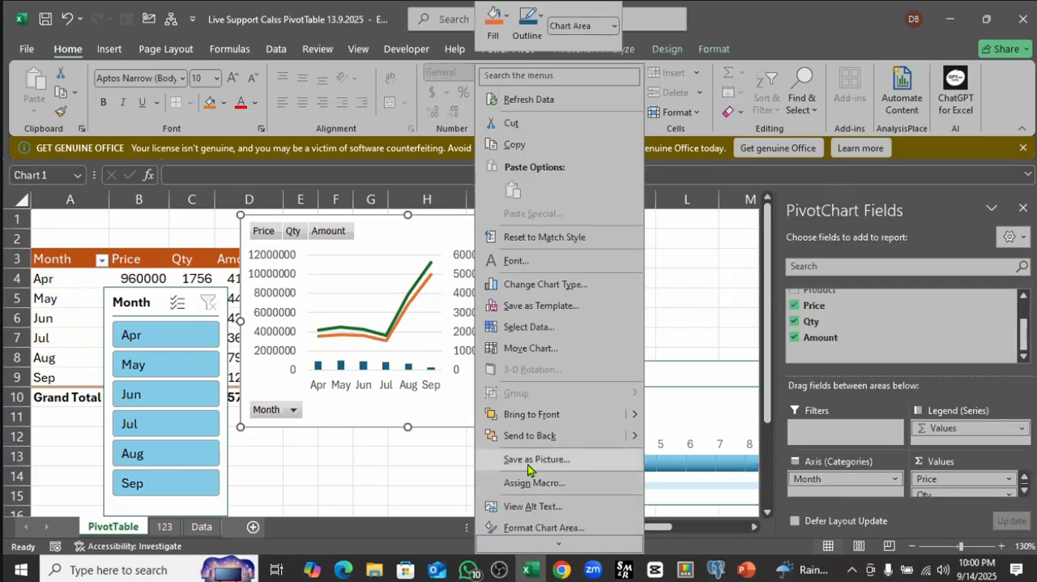
left_click(534, 285)
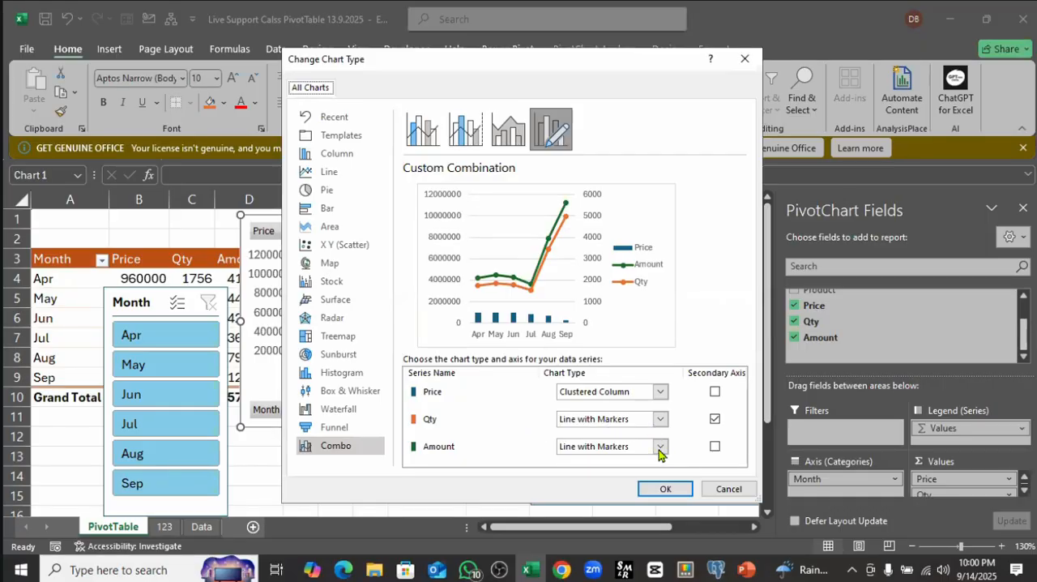
left_click(660, 447)
left_click(578, 148)
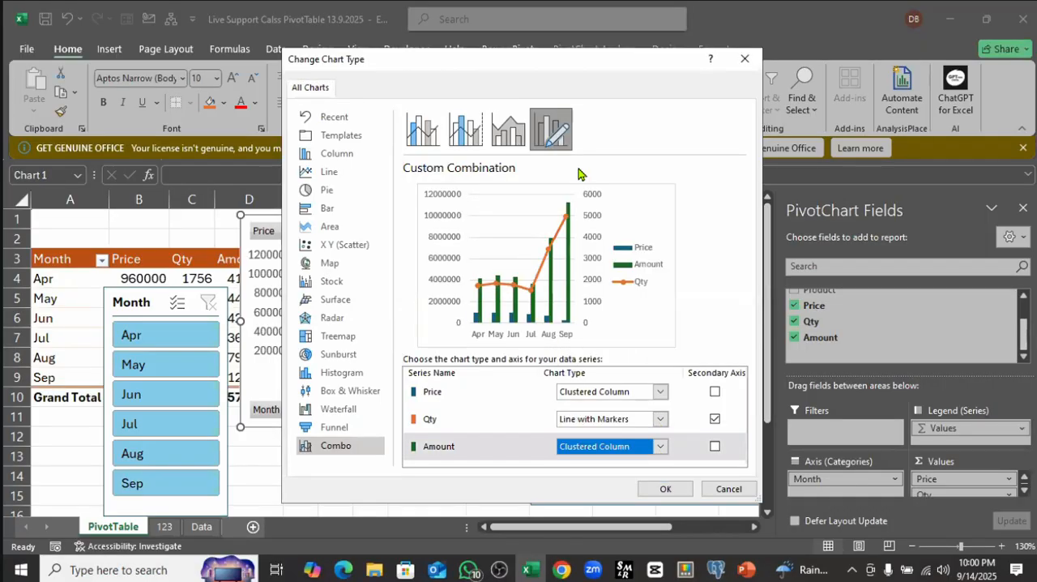
left_click(664, 489)
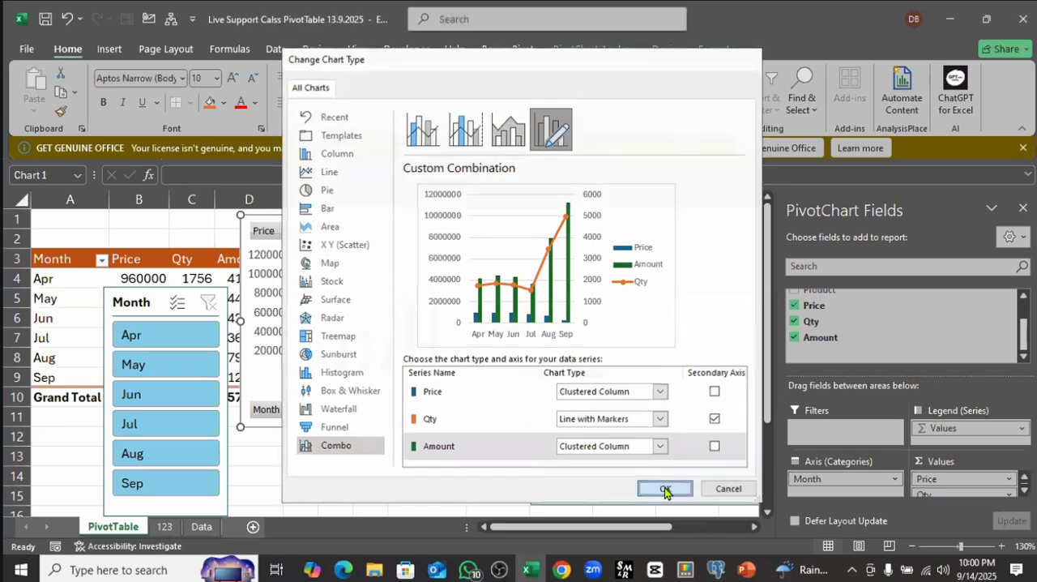
left_click(438, 449)
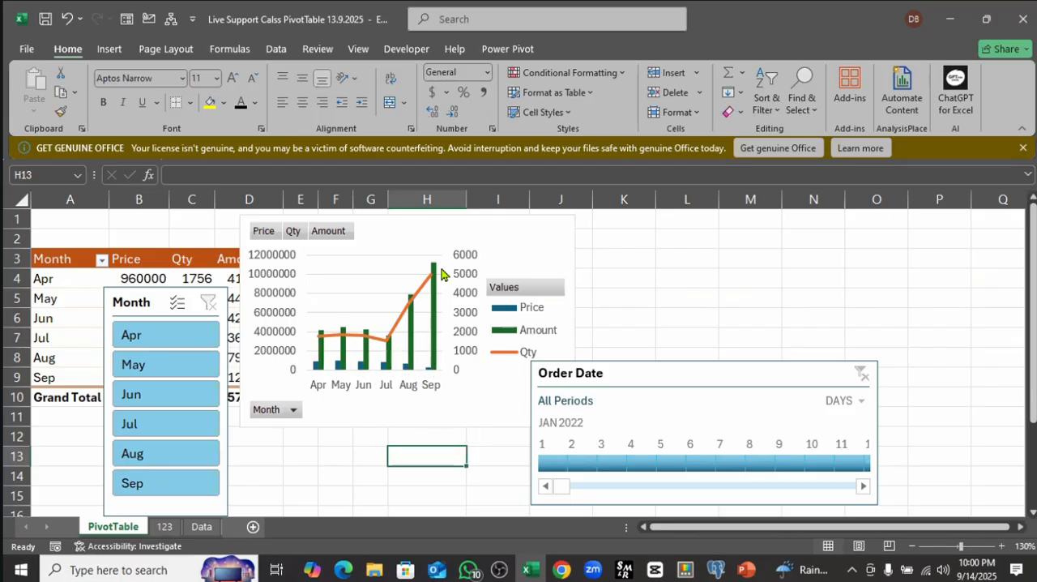
Step: Add data labels to the combo PivotChart
left_click(549, 222)
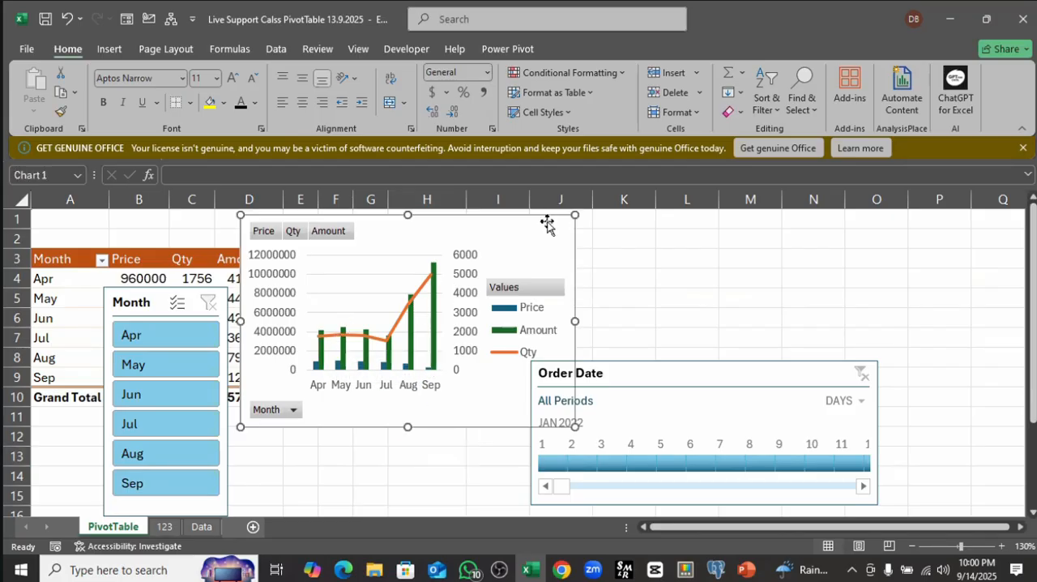
left_click(595, 233)
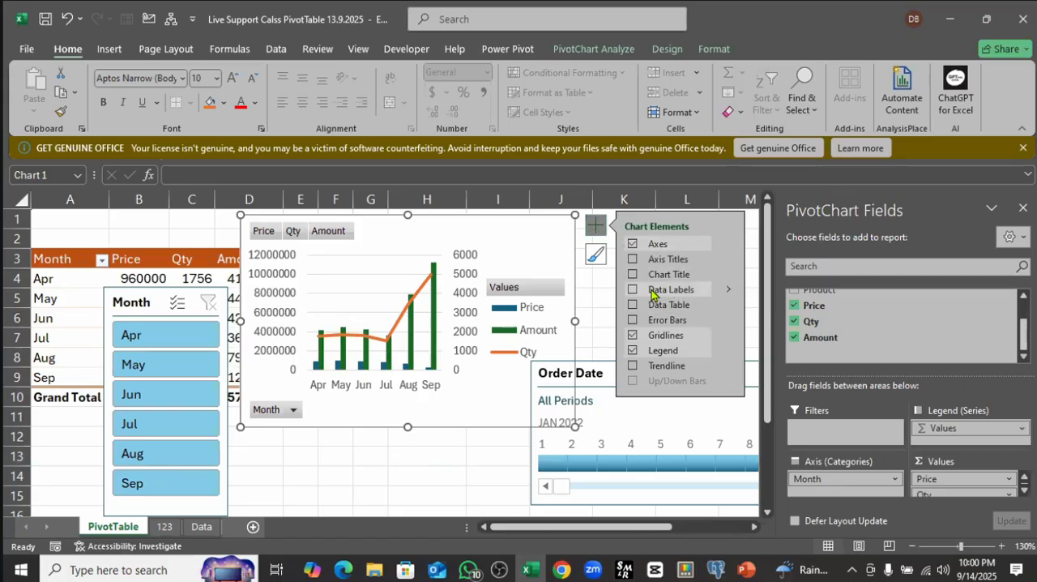
left_click(635, 290)
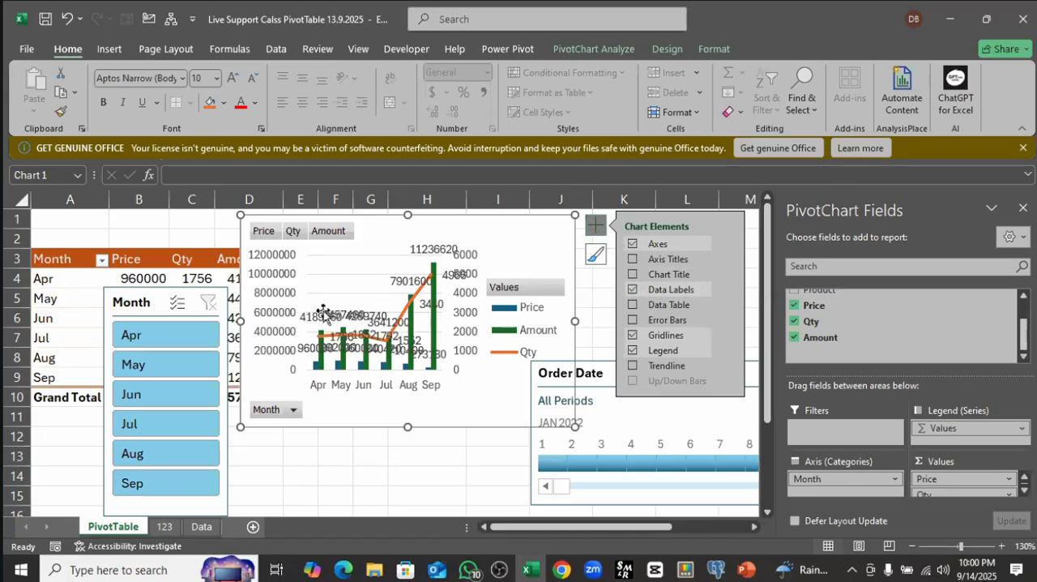
Step: Shrink the font of the Amount data labels and widen the PivotChart on both sides to spread out its labels
left_click(434, 251)
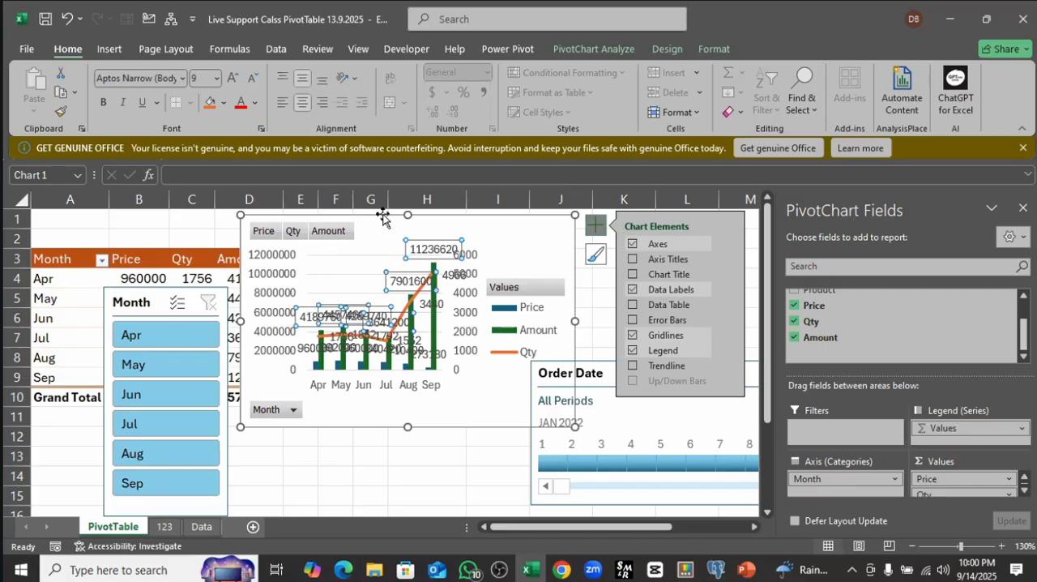
left_click(253, 80)
left_click(253, 80)
left_click(253, 80)
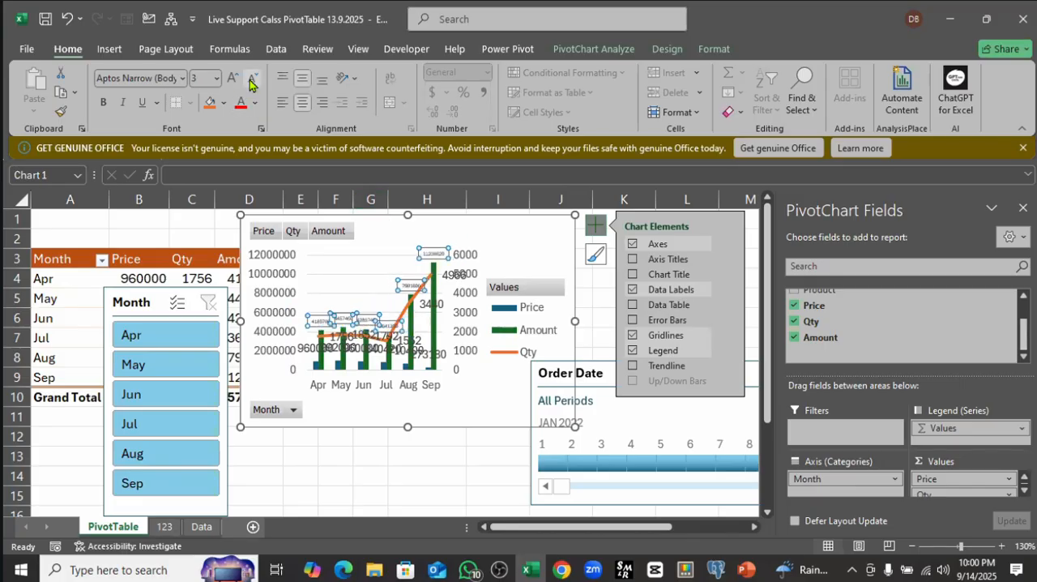
left_click(253, 79)
left_click_drag(235, 318, 163, 321)
left_click_drag(589, 321, 652, 321)
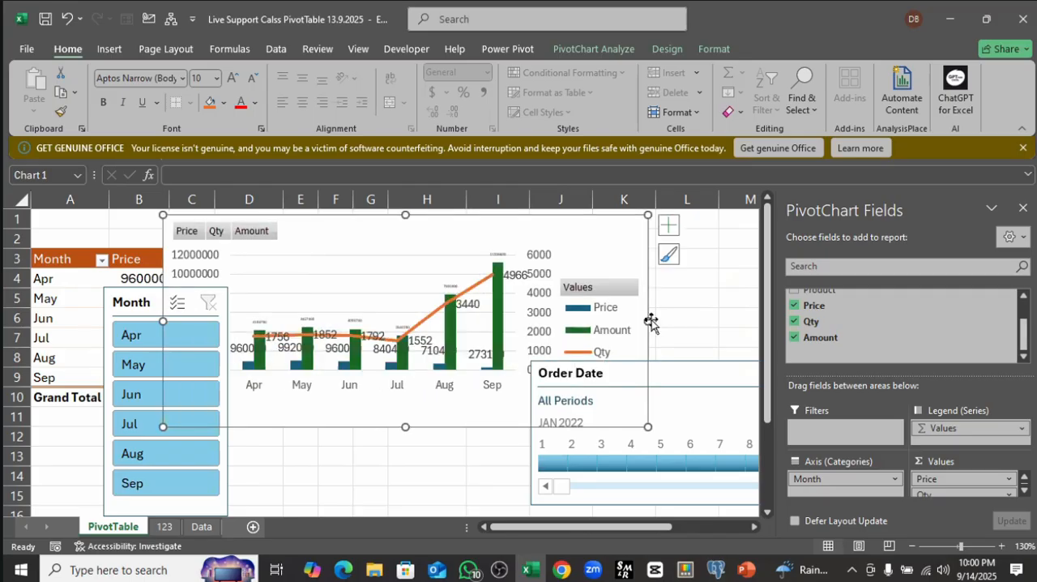
Step: Reduce the font size of the Qty data labels to 6
left_click(461, 307)
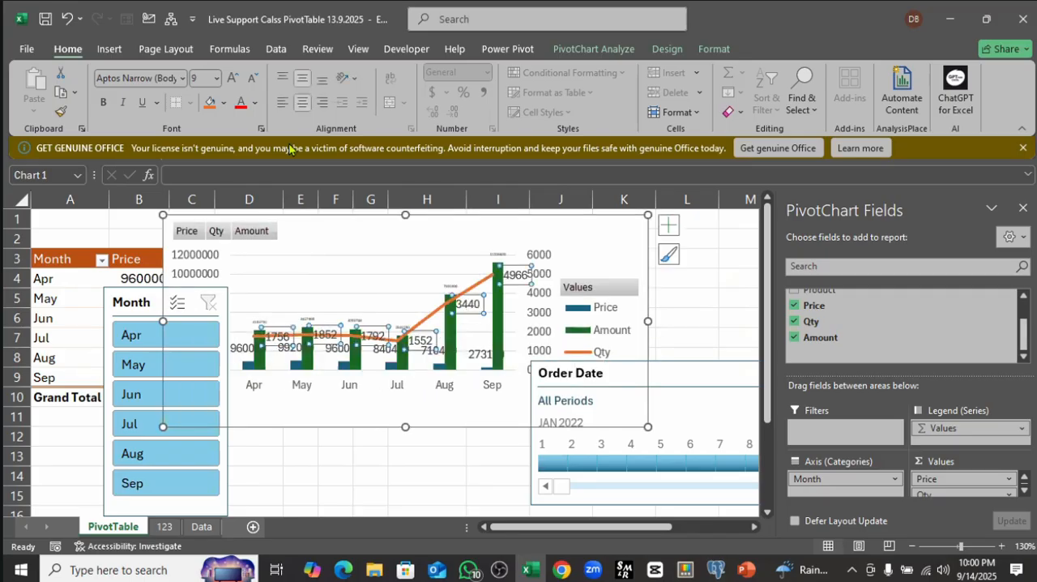
left_click(255, 80)
left_click(255, 80)
Step: Shrink the Qty data labels by one more font size and reduce the Price data labels to font size 4
left_click(255, 80)
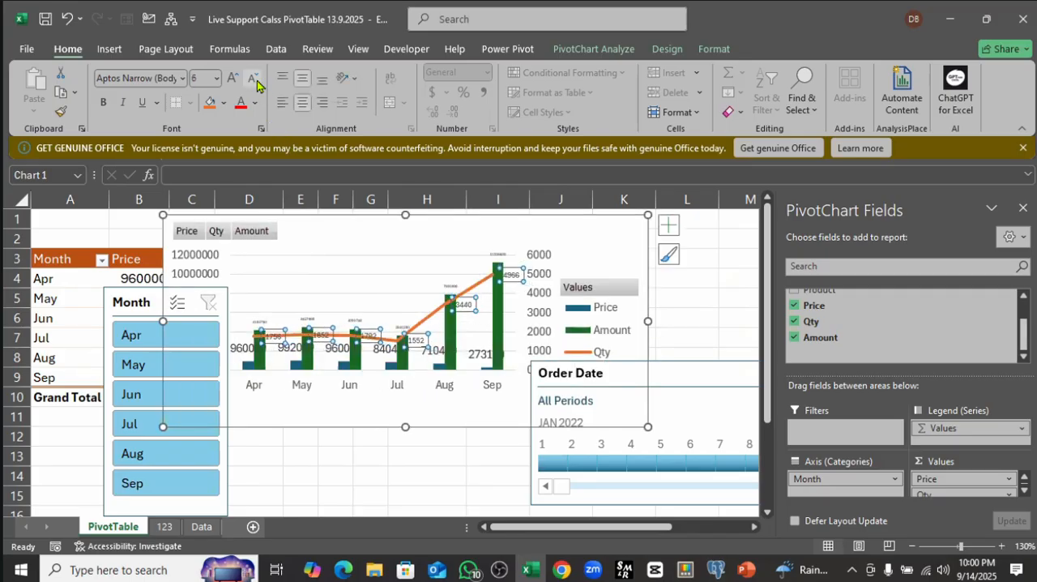
left_click(255, 80)
left_click(255, 80)
left_click(484, 358)
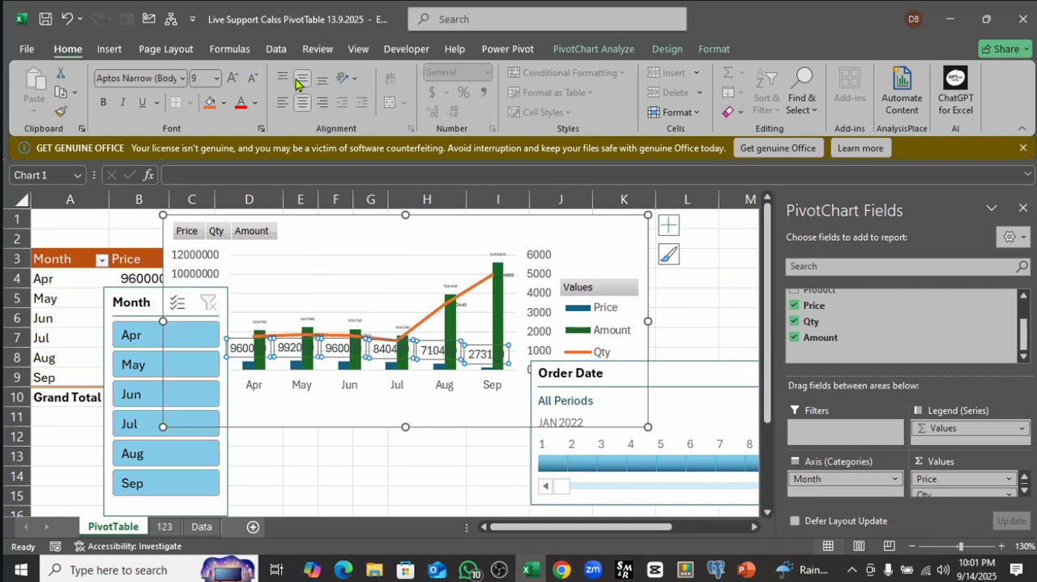
left_click(252, 80)
left_click(252, 80)
left_click(252, 80)
left_click(252, 80)
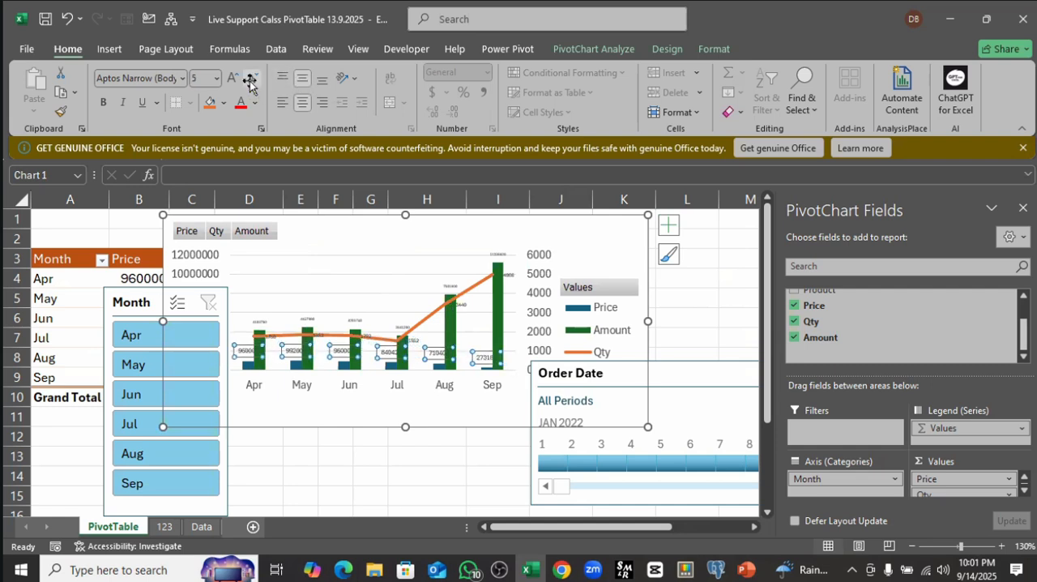
left_click(252, 80)
Step: Delete the horizontal gridlines from the PivotChart and hide all of its field buttons
left_click(369, 258)
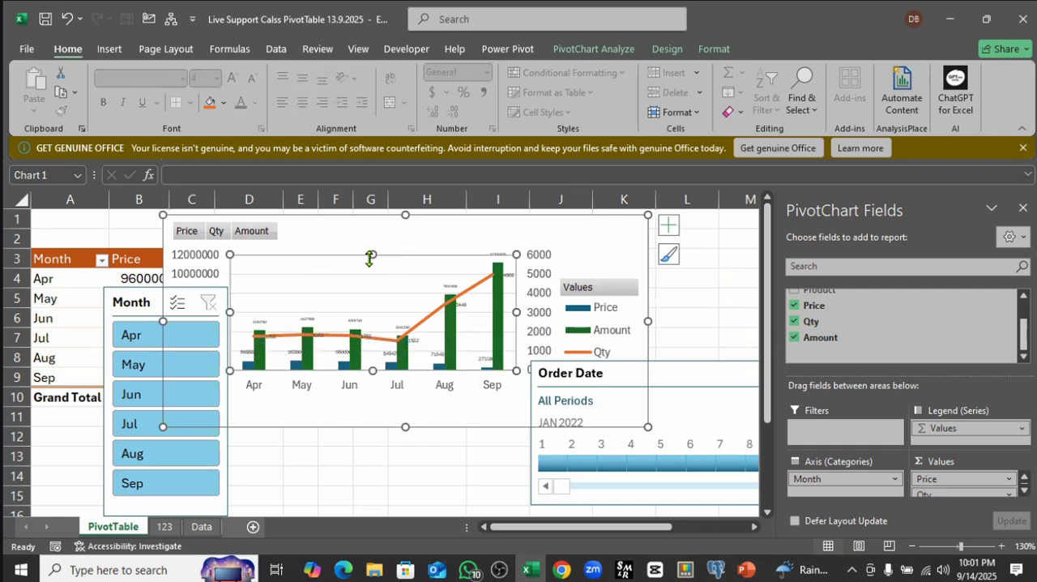
left_click(296, 278)
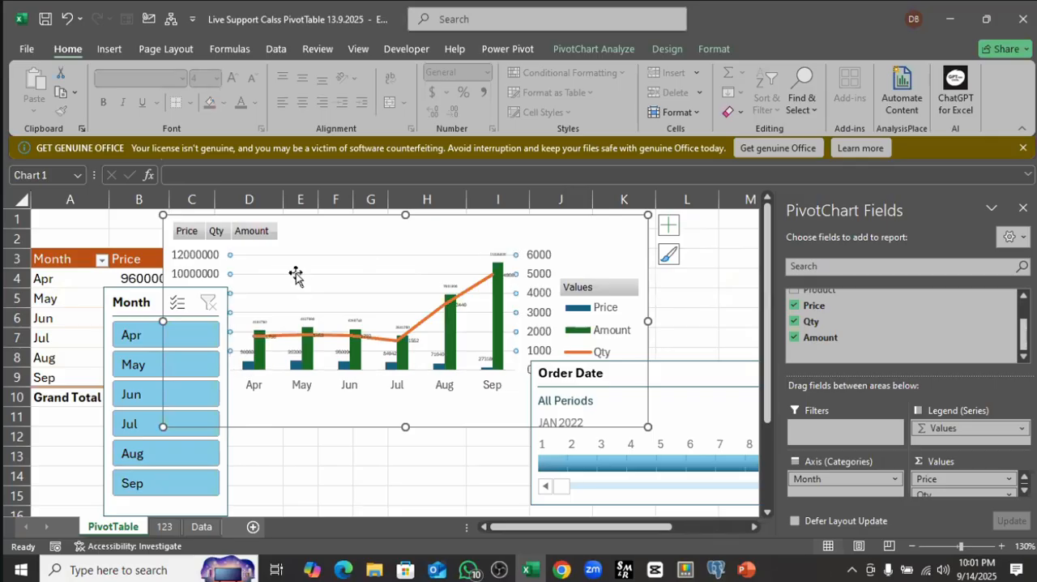
left_click(296, 277)
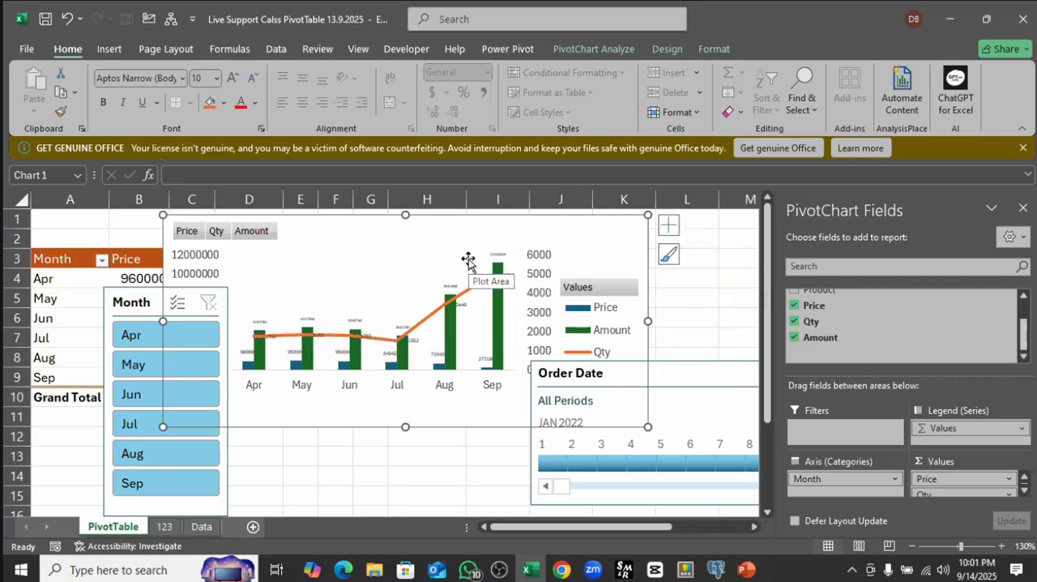
left_click(252, 232)
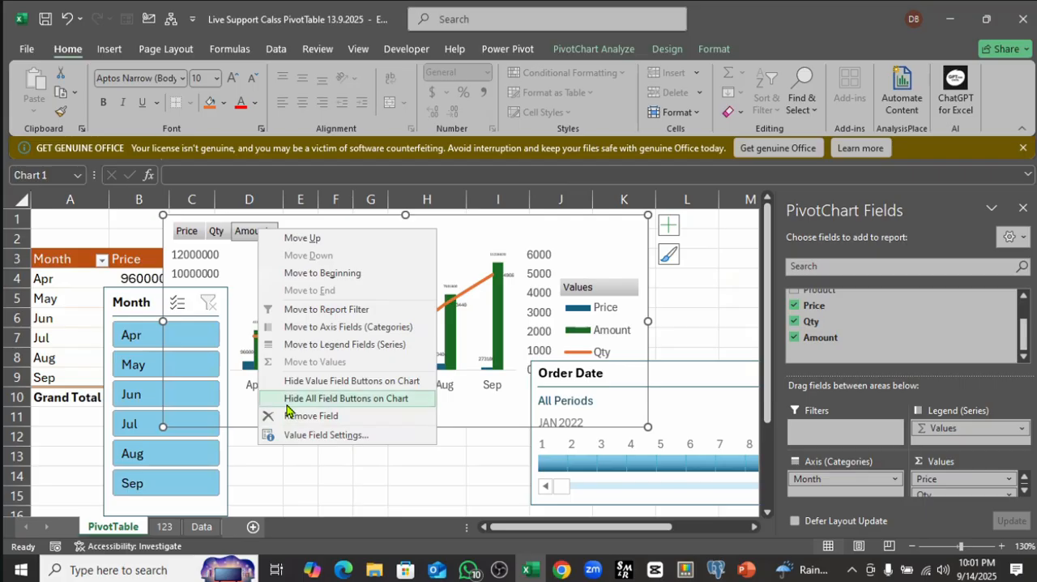
left_click(341, 400)
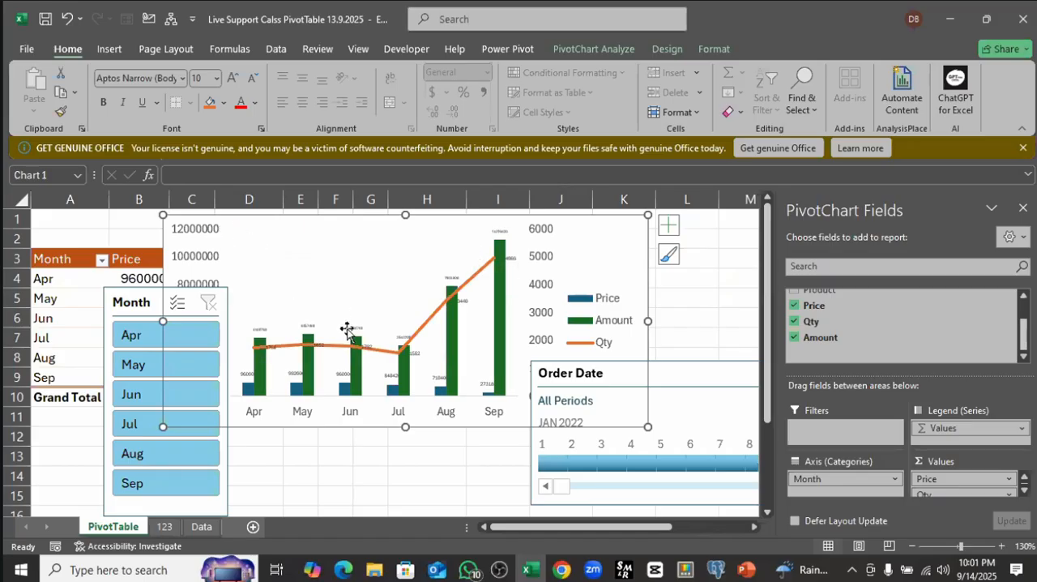
scroll(356, 336, "down", 1)
scroll(360, 349, "up", 1)
left_click(420, 255)
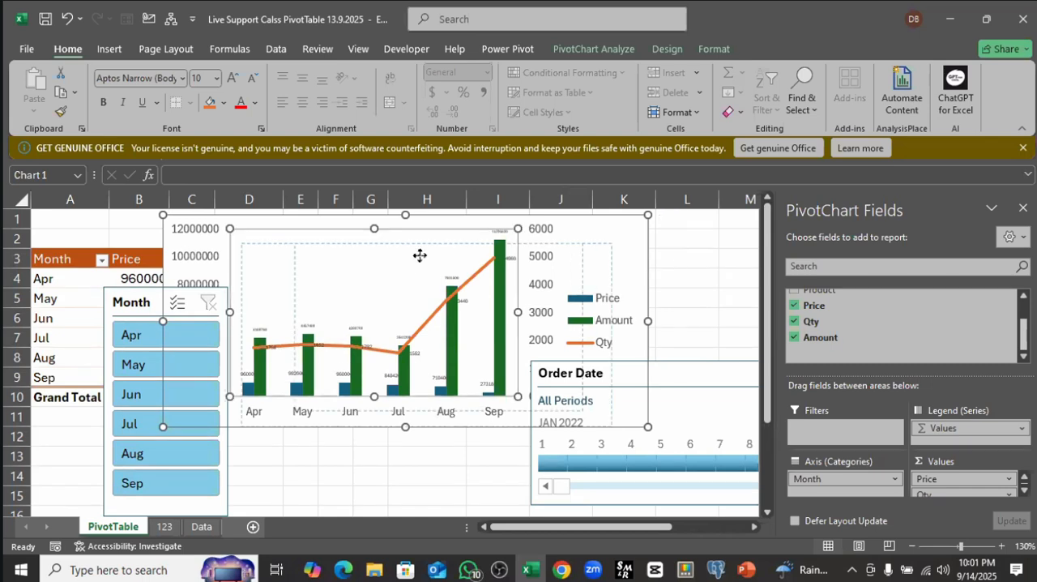
left_click_drag(415, 255, 524, 270)
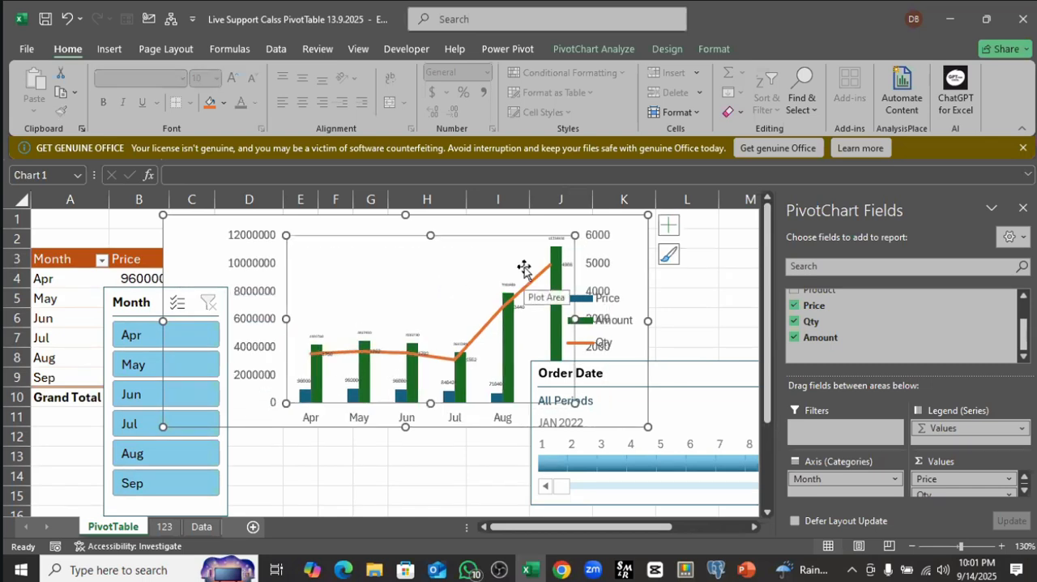
key("ctrl+z")
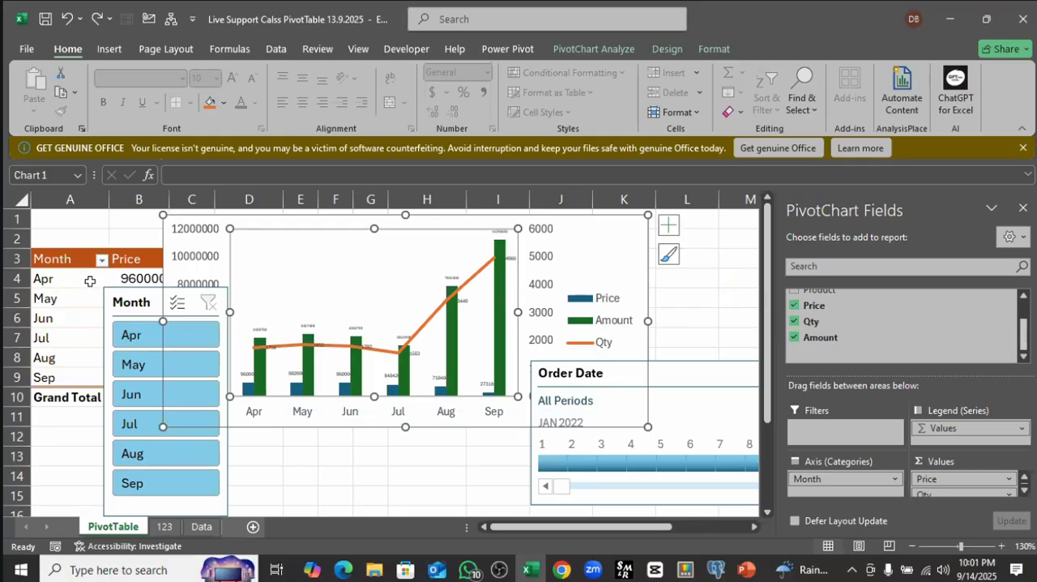
left_click(90, 281)
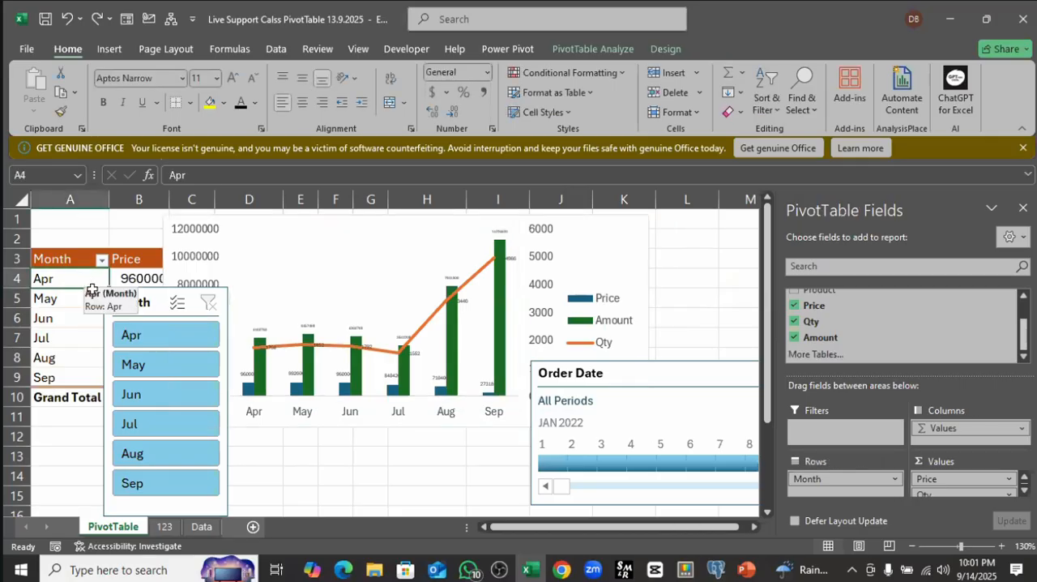
left_click(164, 527)
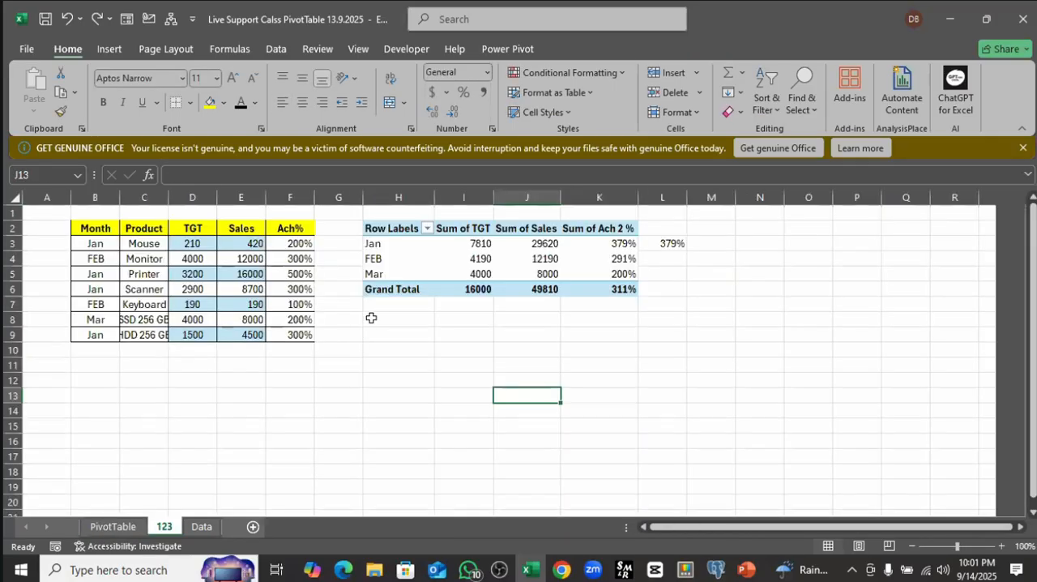
left_click(198, 244)
left_click(299, 244)
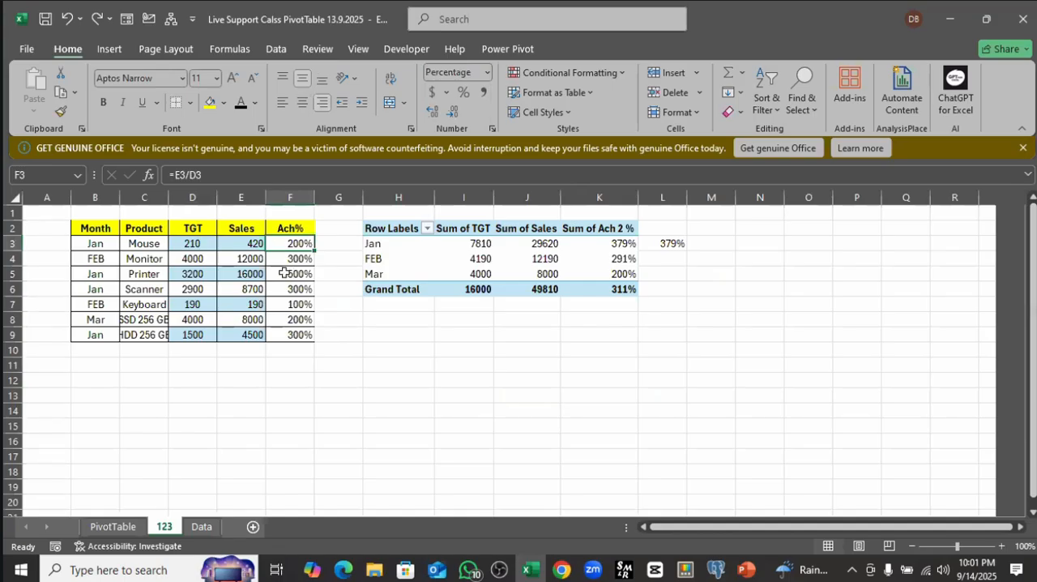
left_click(183, 246)
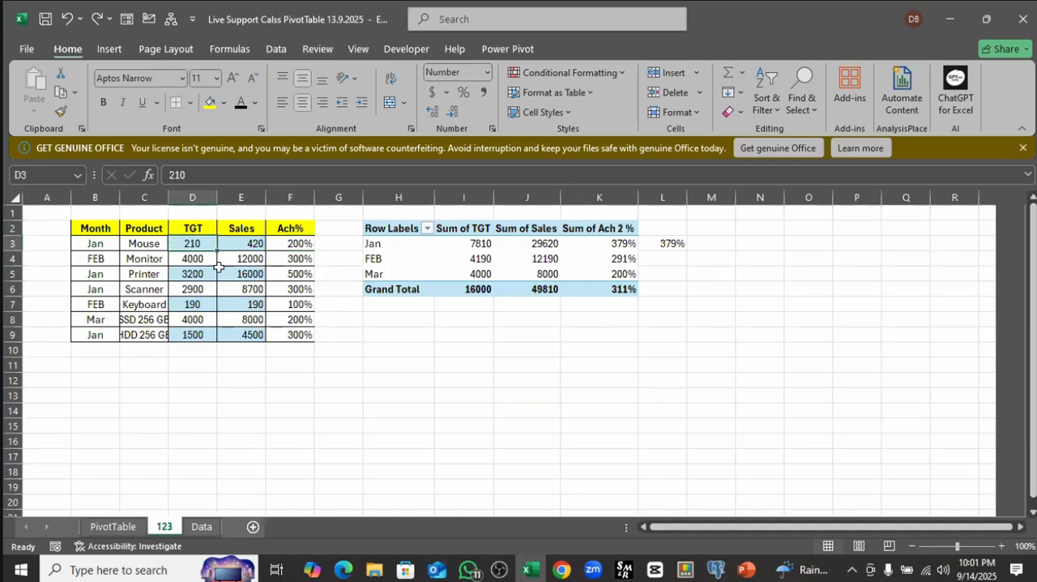
type("2")
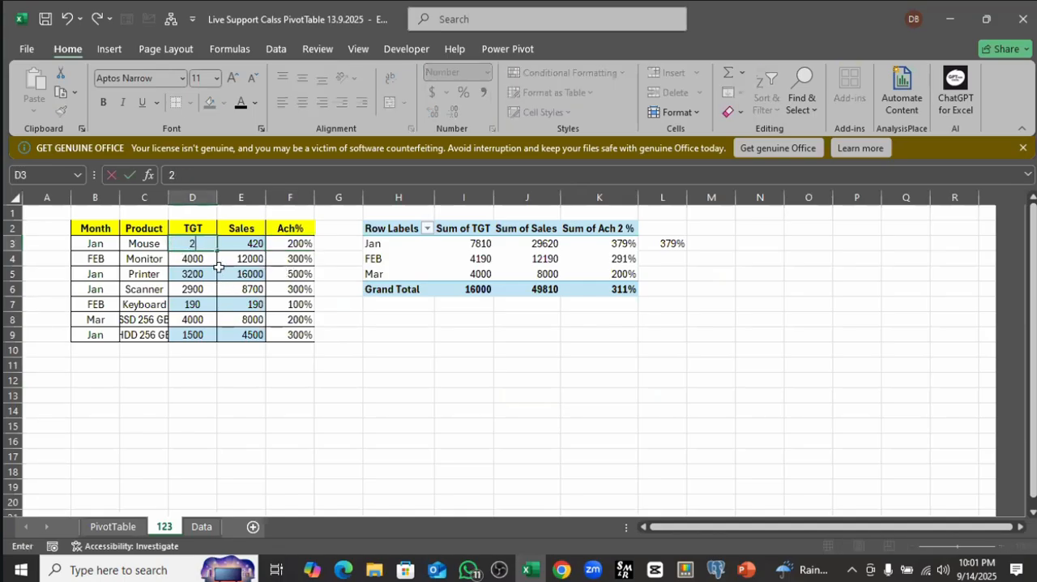
type("222222222")
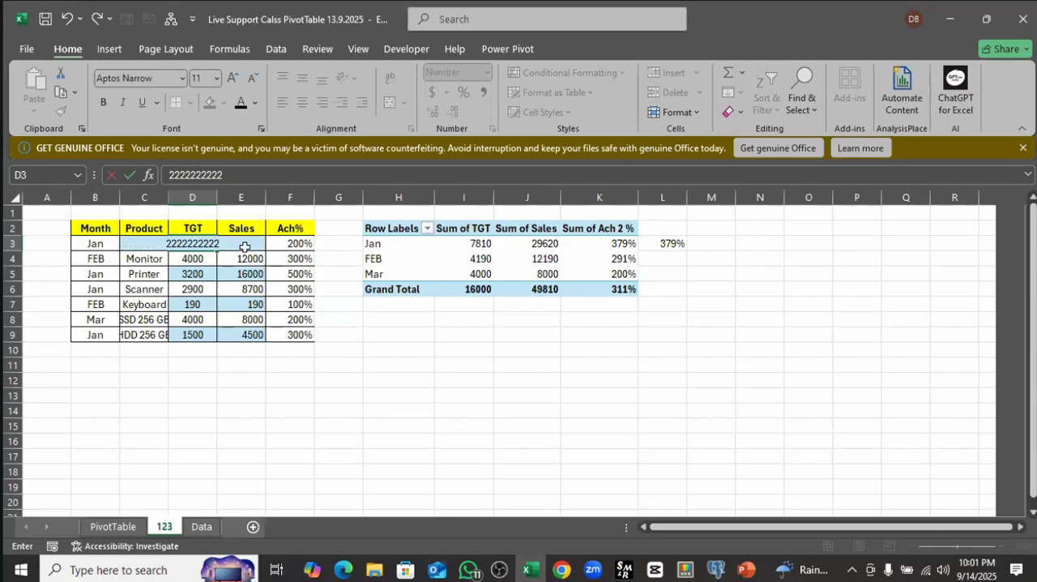
left_click(239, 244)
type("33333333")
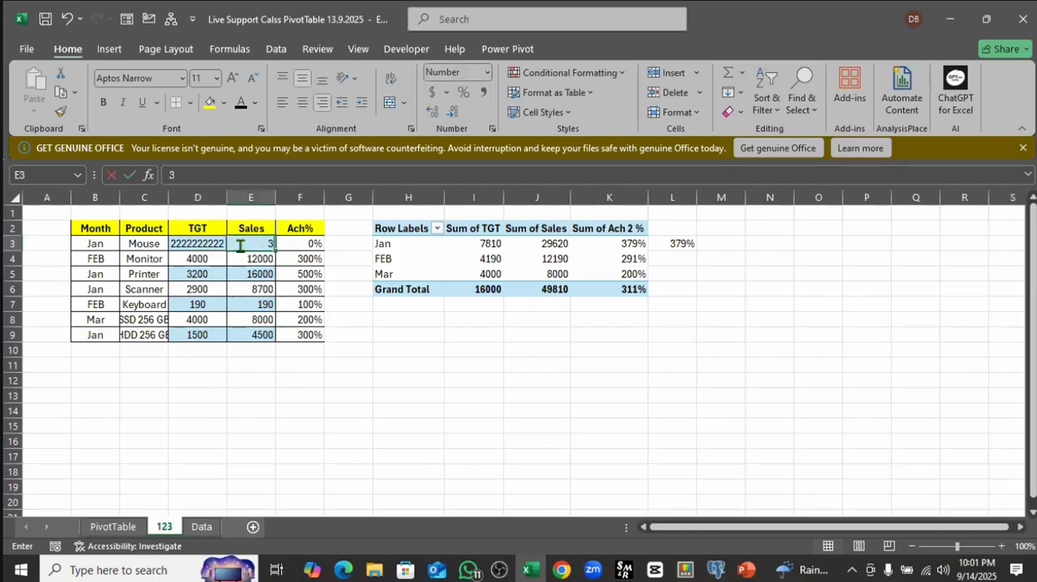
left_click(387, 356)
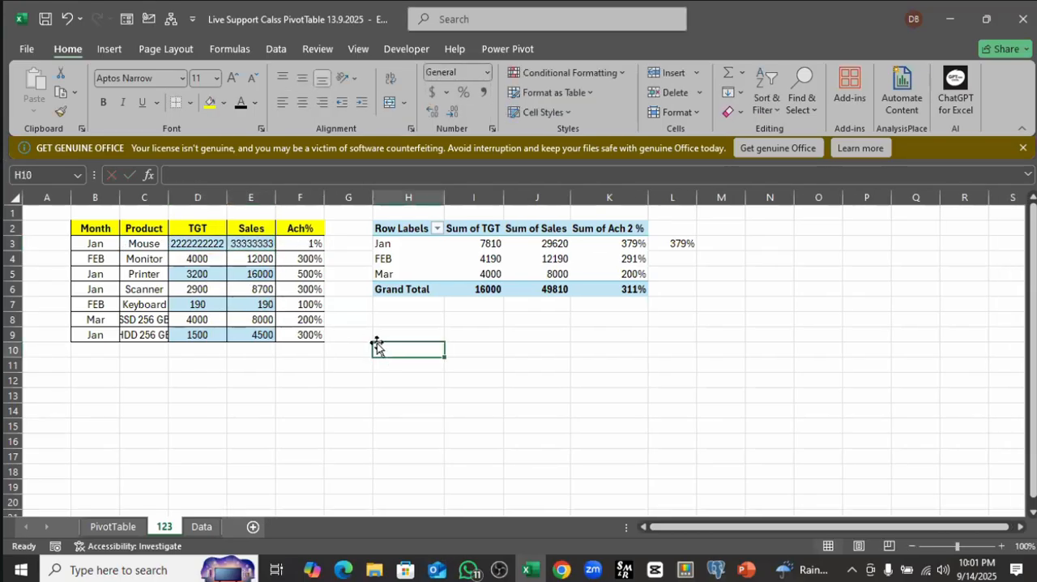
Step: Examine how the Ach% formulas depend on the TGT and Sales columns, and return to the PivotTable sheet
left_click(186, 244)
left_click(253, 243)
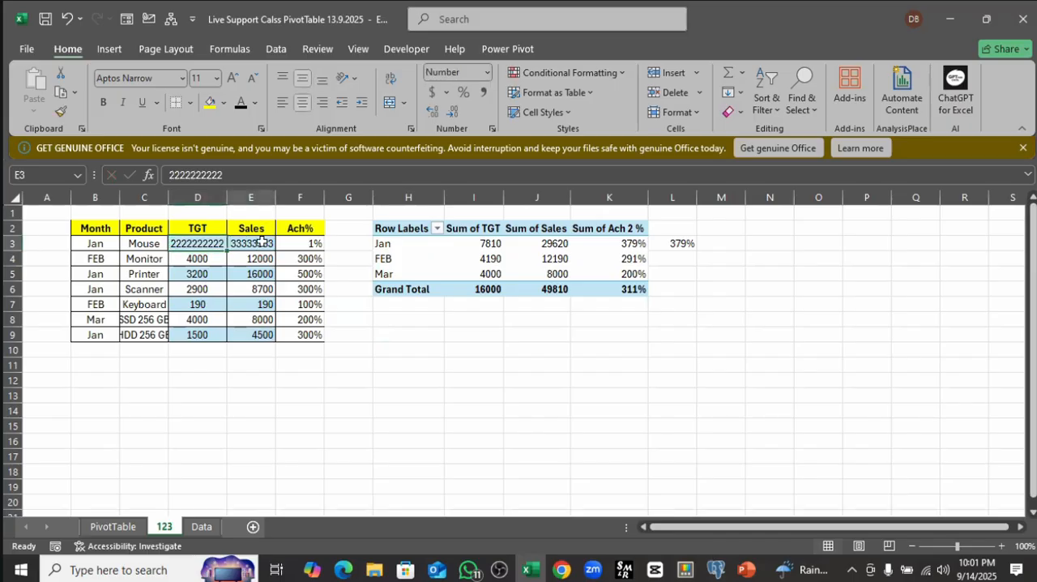
left_click(316, 245)
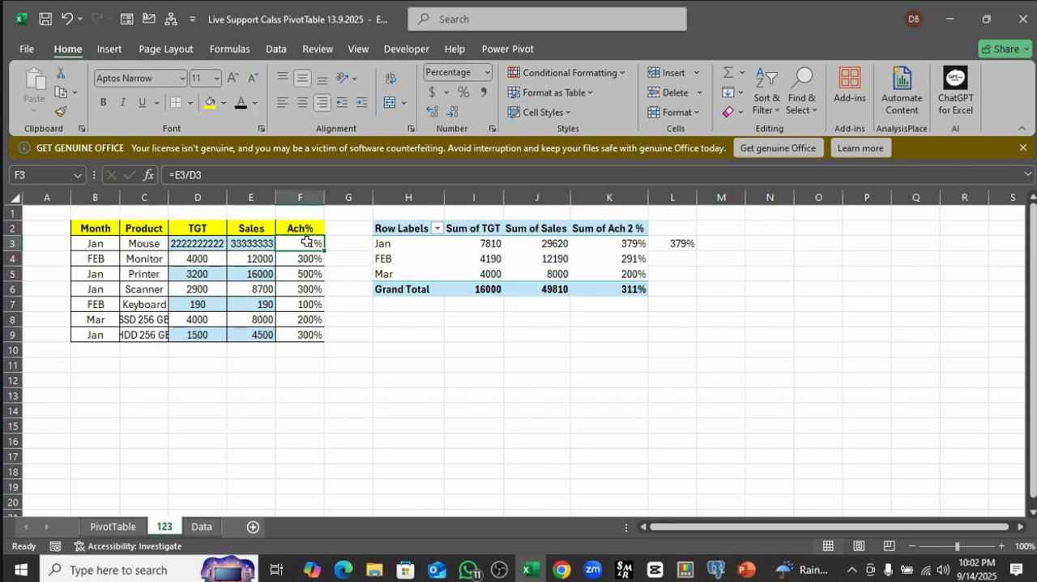
left_click_drag(307, 243, 307, 335)
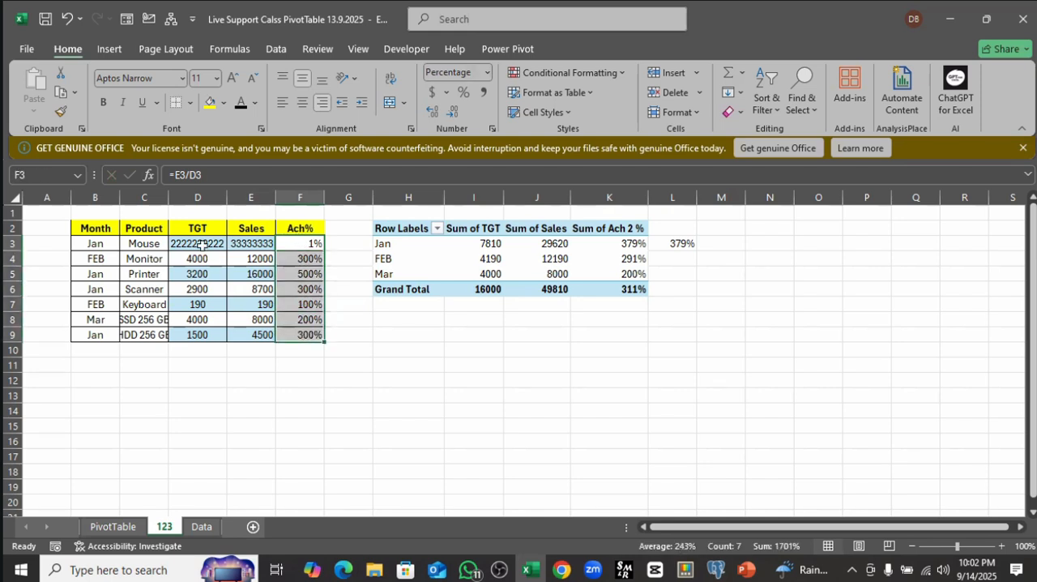
left_click(203, 244)
left_click_drag(250, 280, 260, 350)
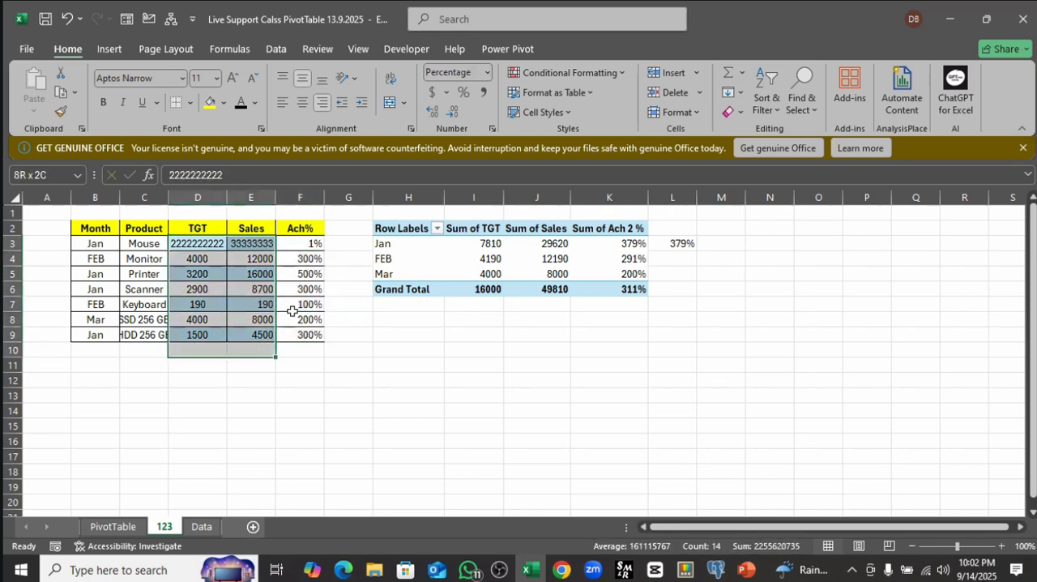
left_click(303, 245)
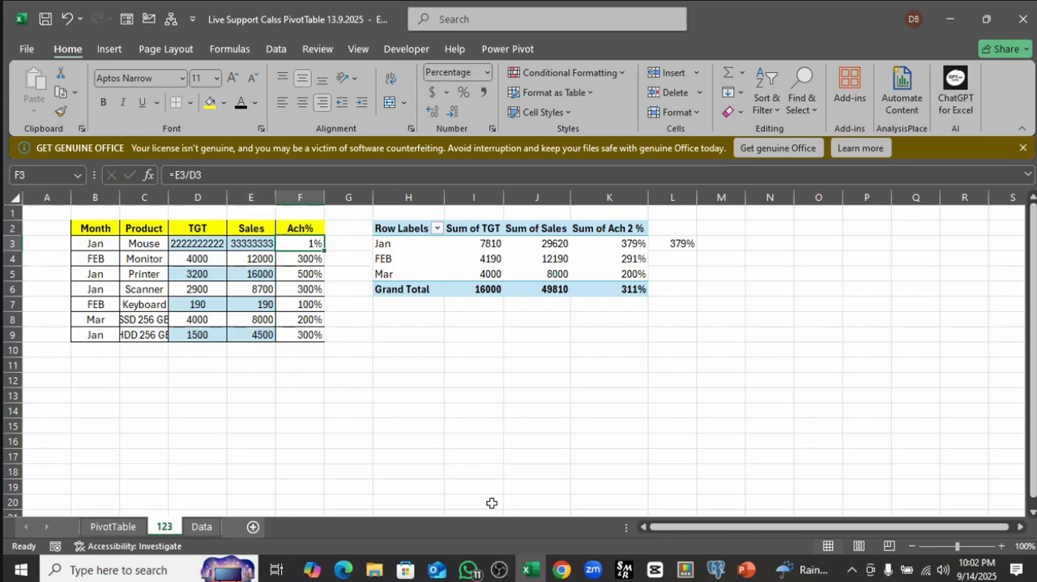
left_click(113, 527)
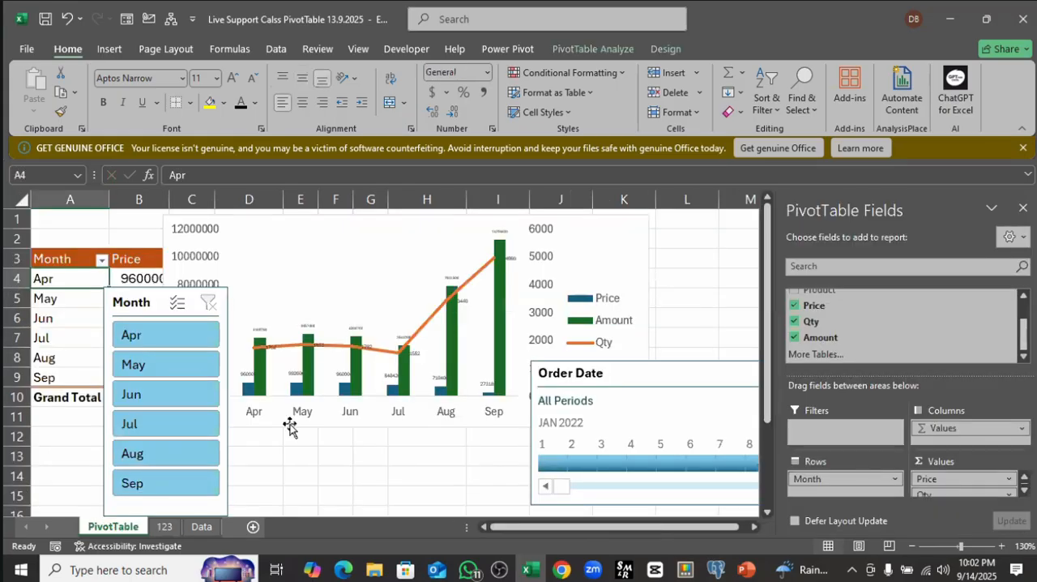
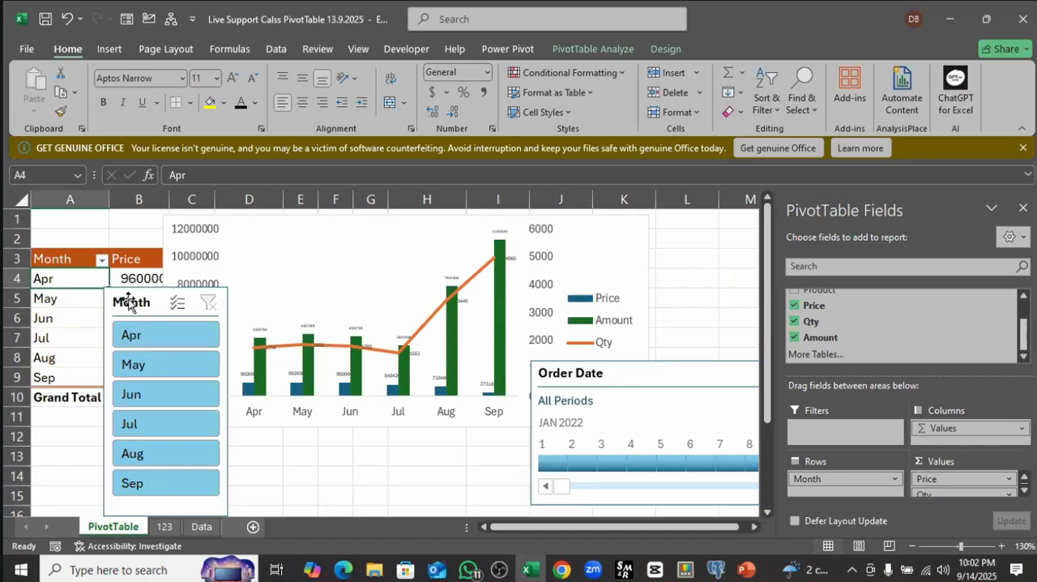
Step: Move the Month slicer off the PivotTable's month rows and highlight the Apr to Sep labels
left_click_drag(128, 302, 423, 364)
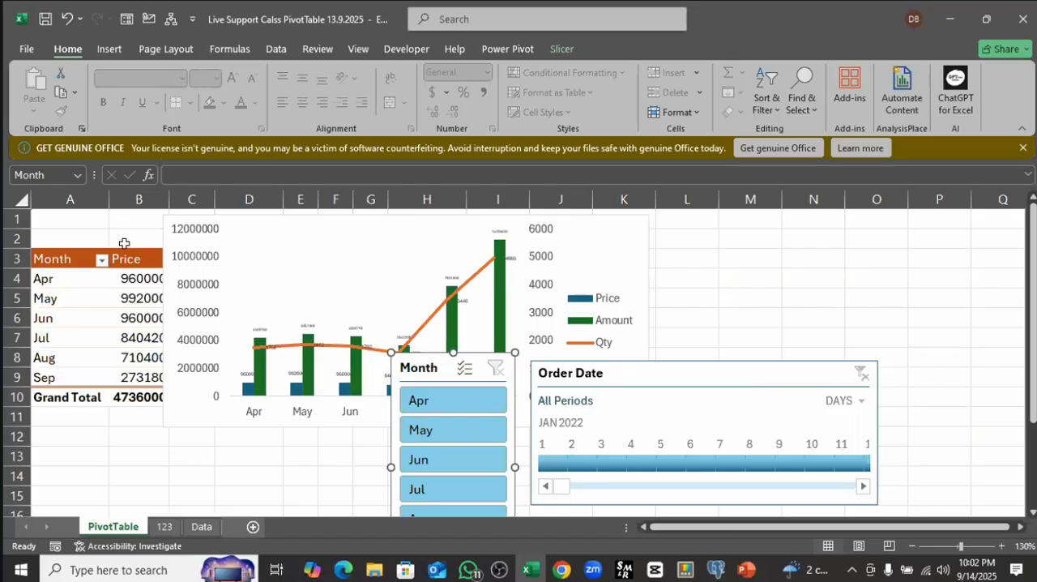
left_click(124, 243)
left_click_drag(63, 278, 51, 377)
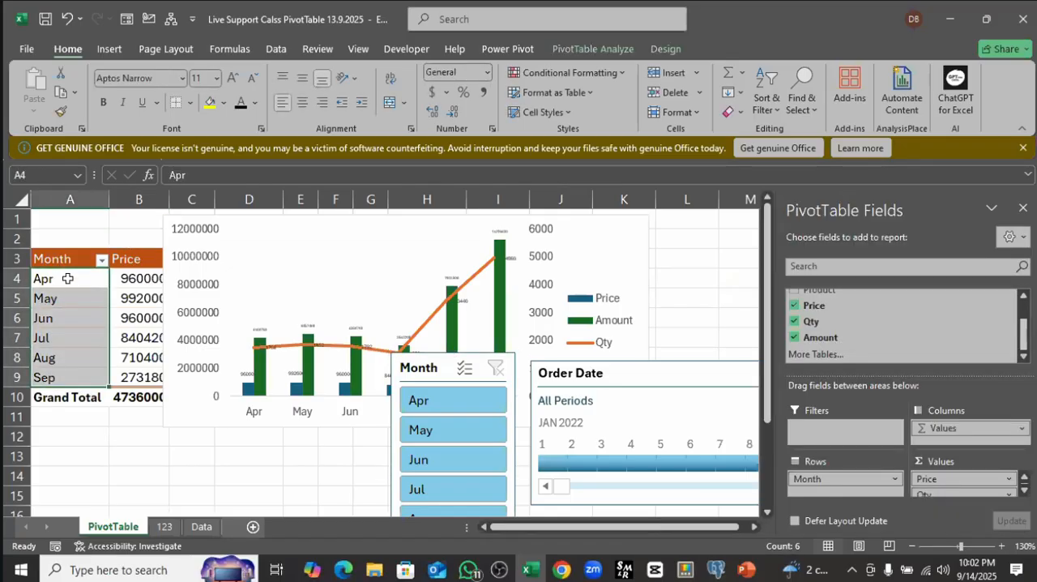
left_click_drag(68, 282, 68, 371)
left_click_drag(62, 282, 65, 376)
left_click_drag(72, 278, 73, 376)
left_click(136, 278)
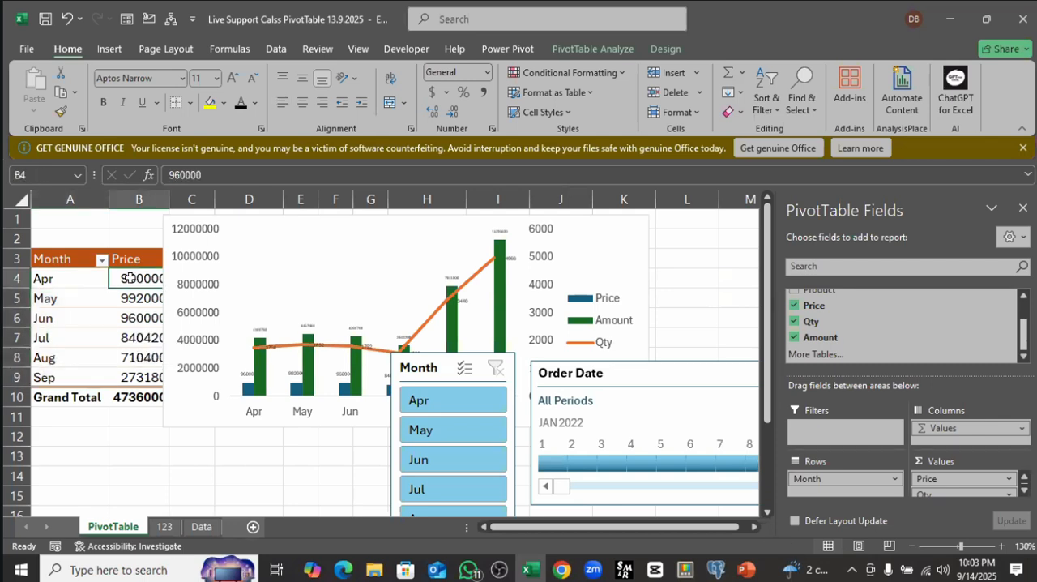
Step: Move the PivotChart down to expose the first Price, Qty and Amount rows, and highlight the month labels
mouse_move(299, 257)
left_mouse_down()
mouse_move(390, 321)
mouse_move(394, 348)
mouse_move(188, 346)
mouse_move(180, 317)
left_mouse_up()
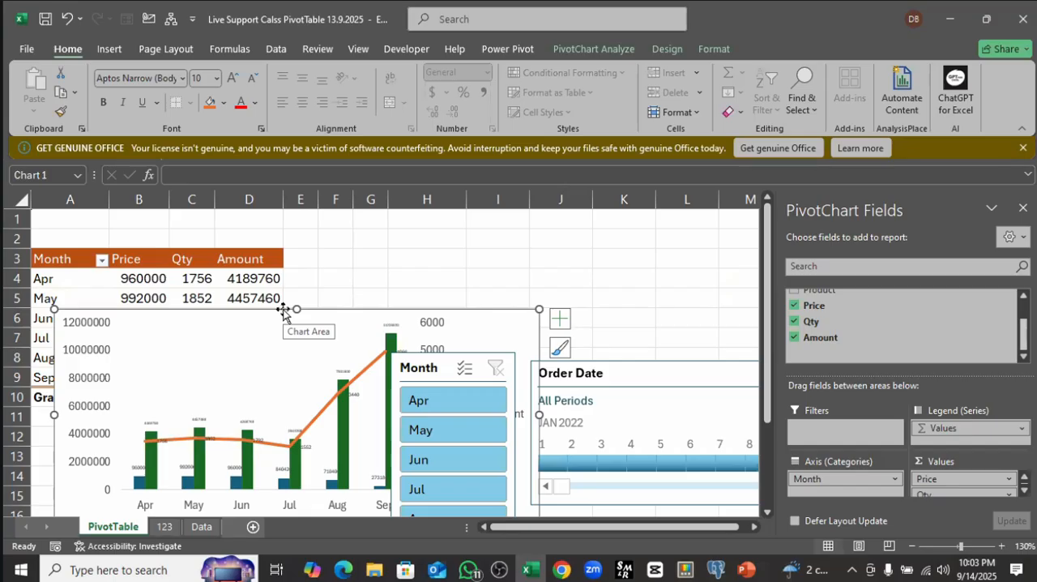
left_click(156, 278)
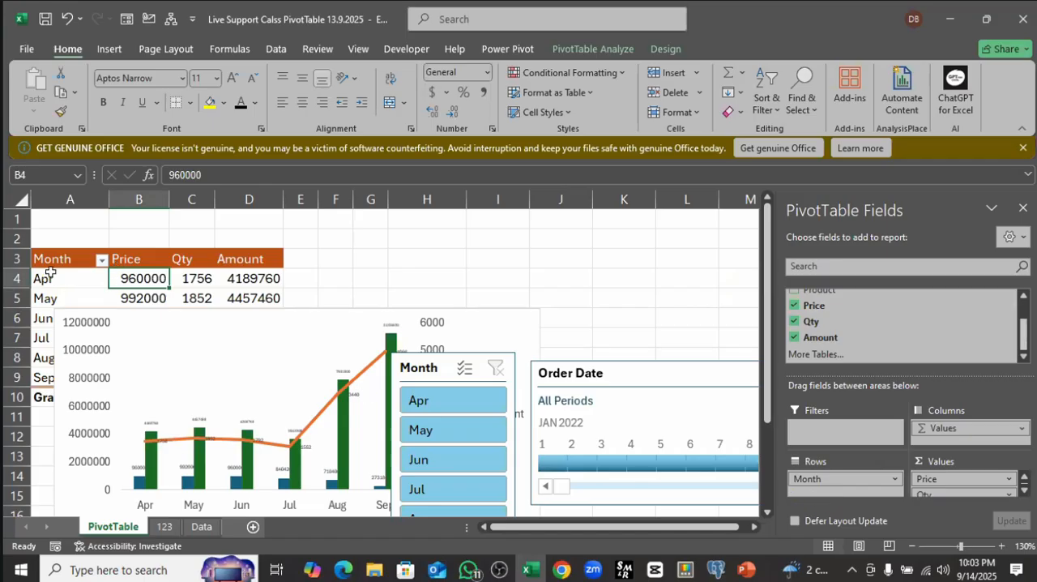
left_click_drag(39, 276, 64, 381)
left_click(366, 275)
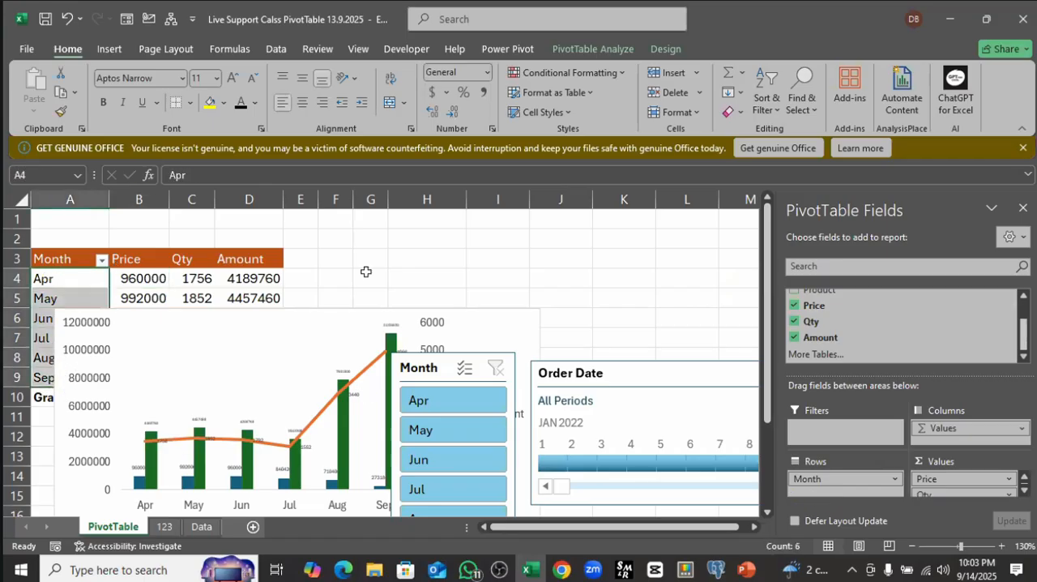
left_click(523, 207)
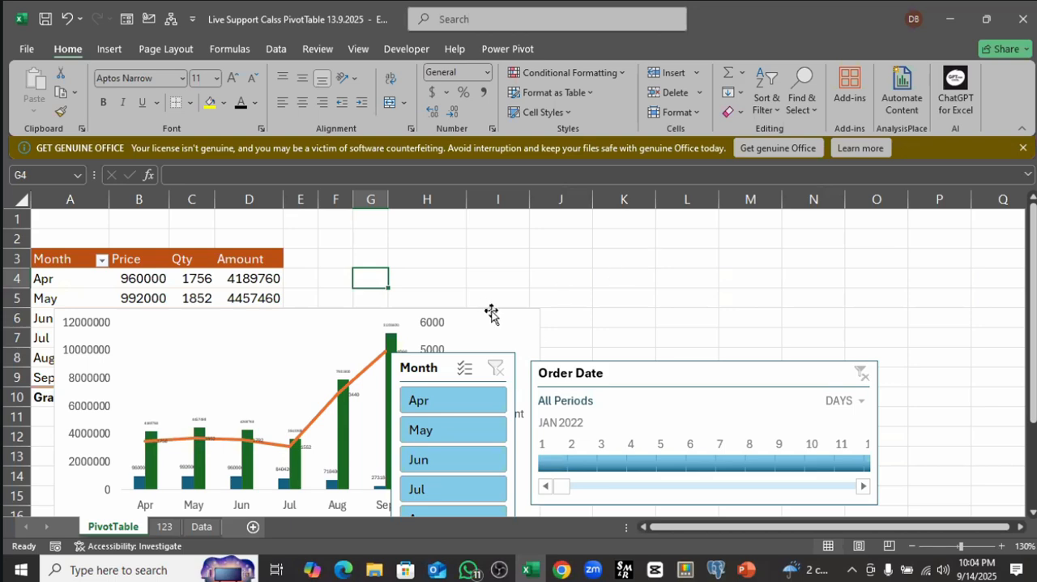
Step: Rearrange the Order Date timeline, Month slicer and PivotChart to the right of the PivotTable so the whole table is uncovered
scroll(486, 311, "down", 1, "ctrl")
scroll(486, 311, "down", 1, "ctrl")
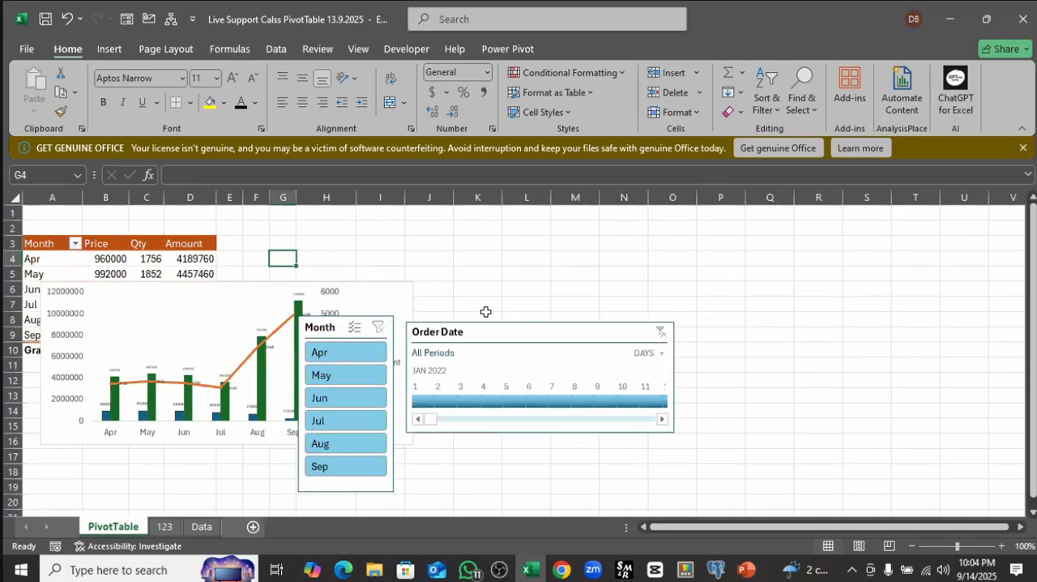
scroll(486, 316, "down", 1, "ctrl")
left_click_drag(400, 315, 527, 281)
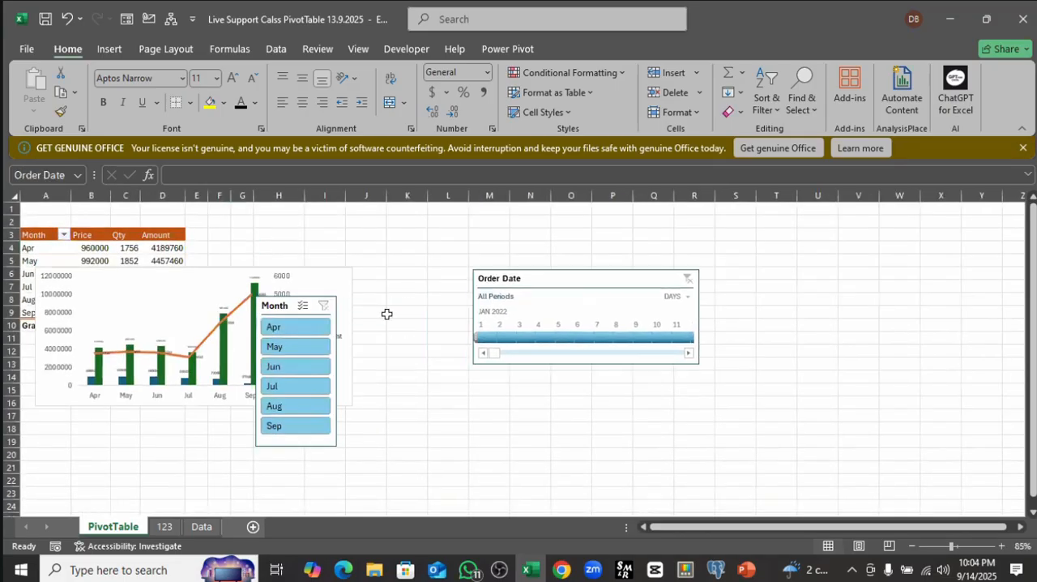
left_click_drag(282, 301, 410, 369)
left_click(178, 277)
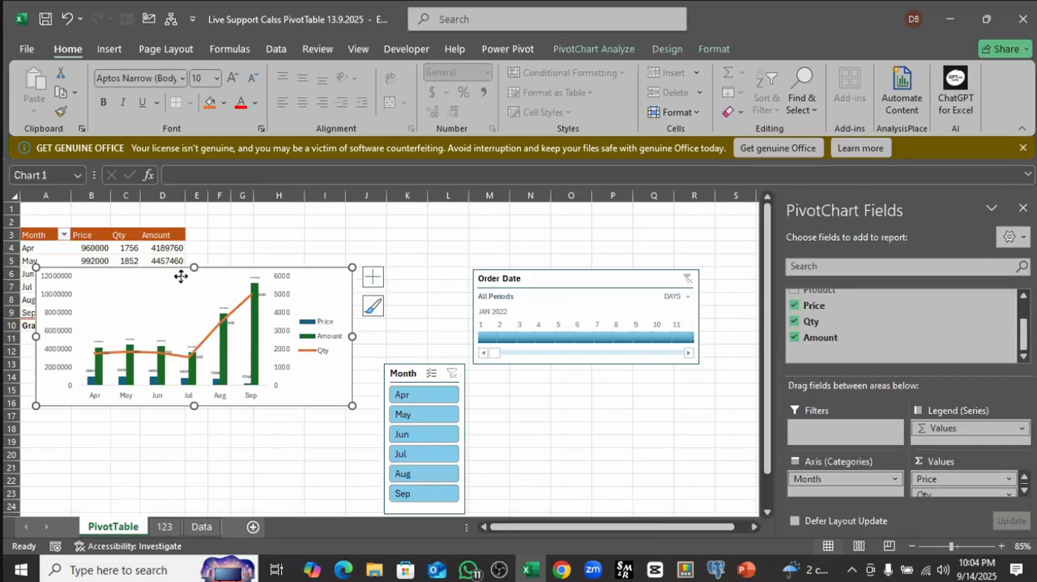
mouse_move(185, 275)
left_mouse_down()
mouse_move(271, 257)
mouse_move(174, 278)
mouse_move(438, 207)
left_mouse_up()
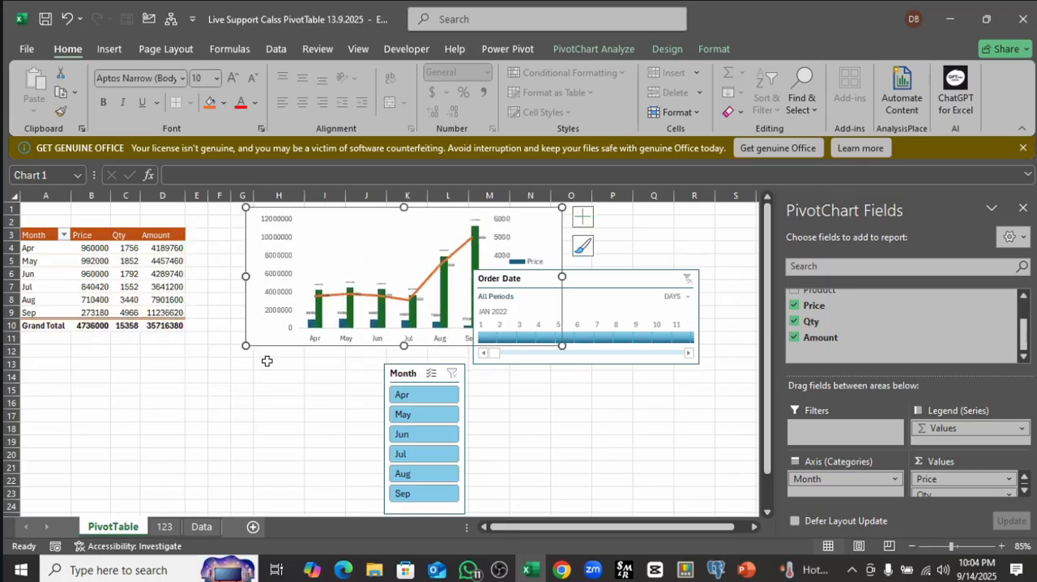
scroll(268, 369, "up", 1)
scroll(269, 369, "up", 1)
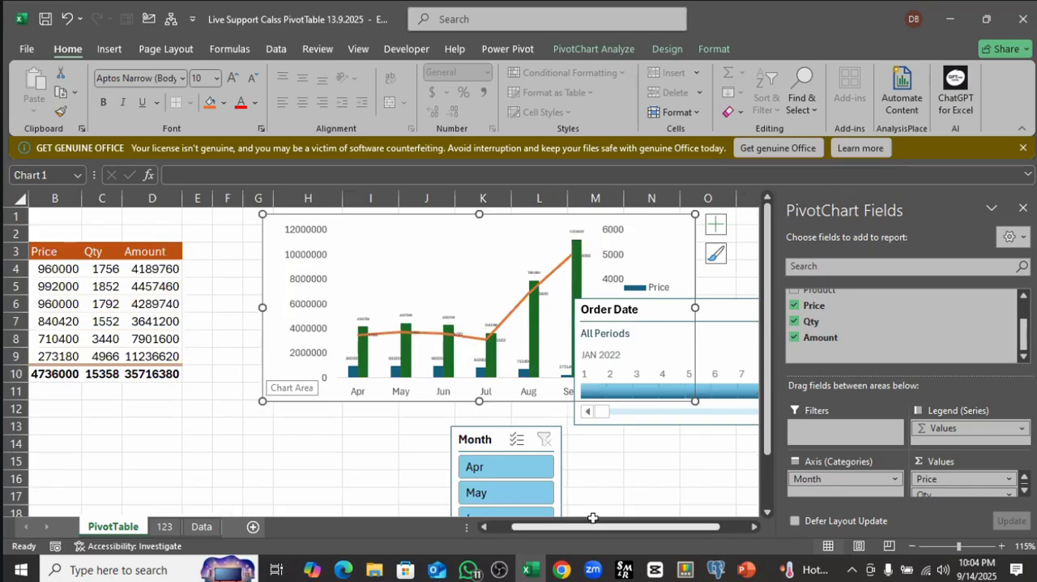
left_click(588, 461)
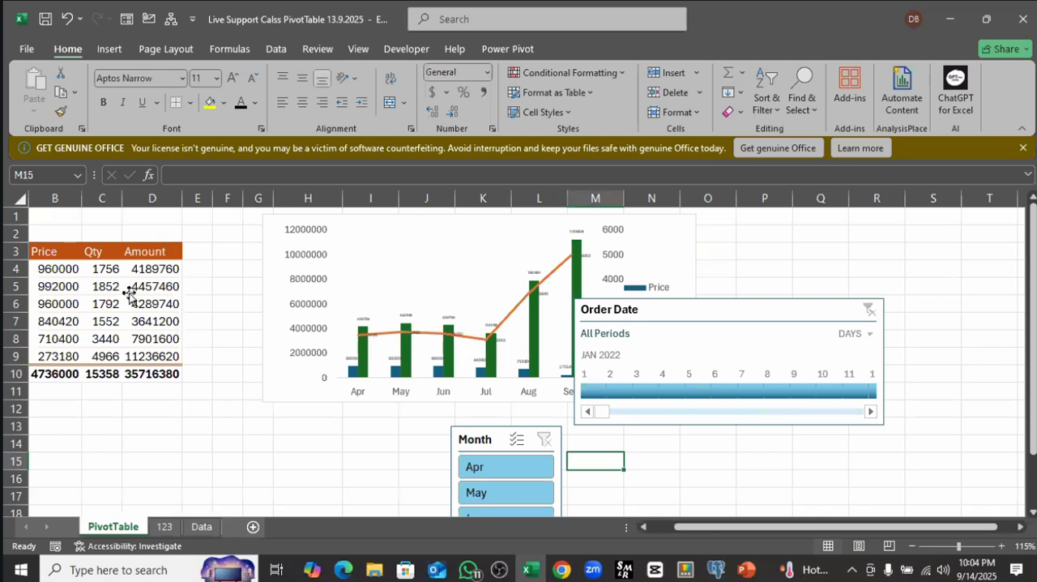
Step: Add the Price field to the PivotTable's values a second time, directly after the existing Price column
left_click_drag(119, 289, 139, 277)
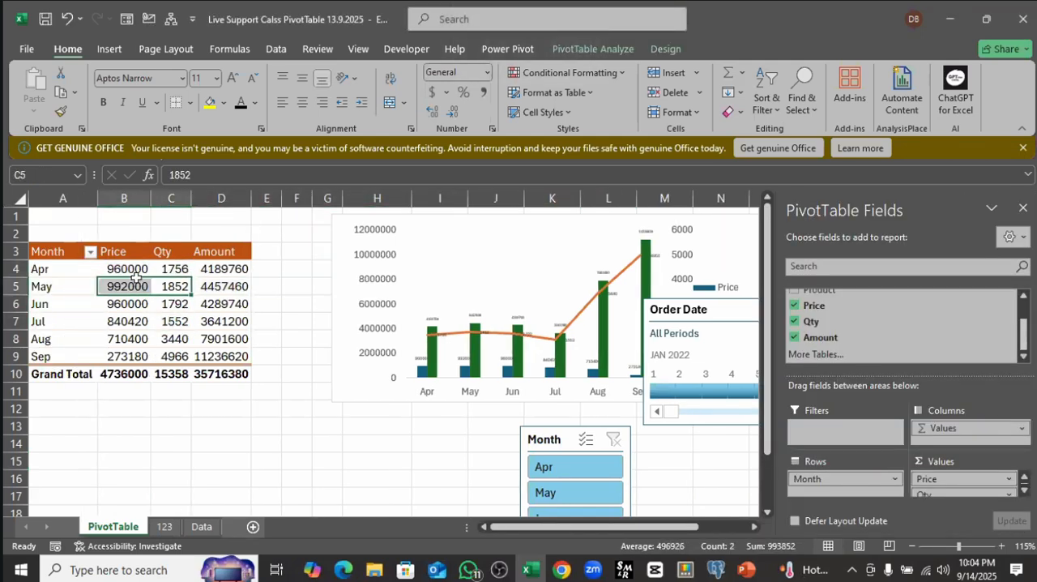
left_click(122, 268)
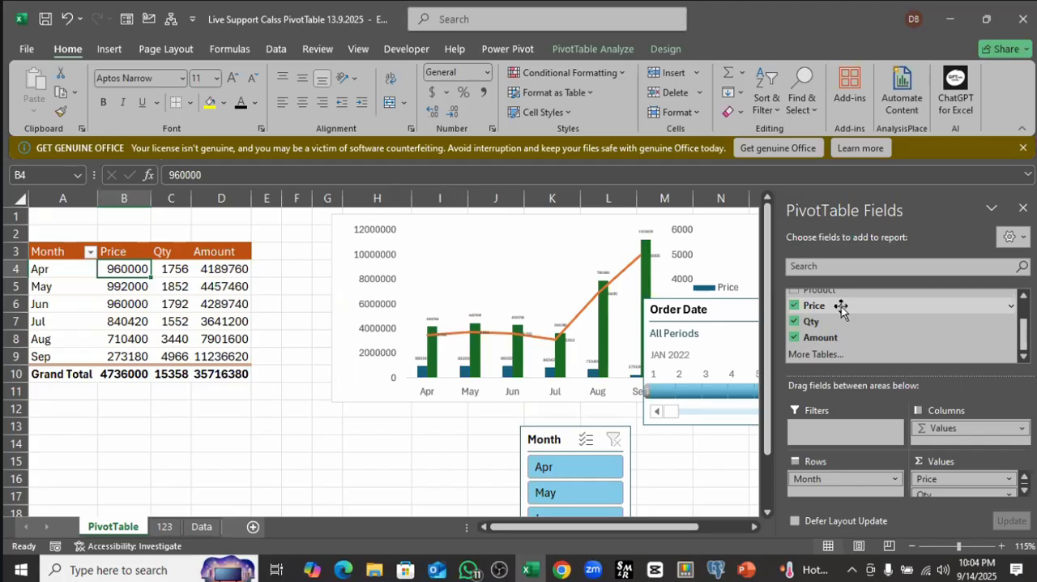
left_click_drag(841, 308, 941, 487)
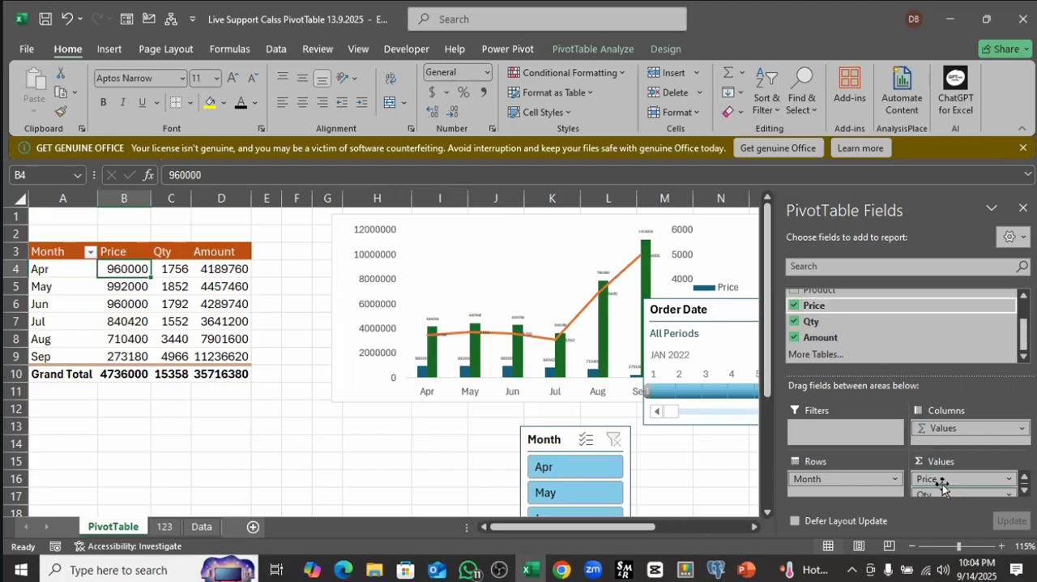
left_click(202, 271)
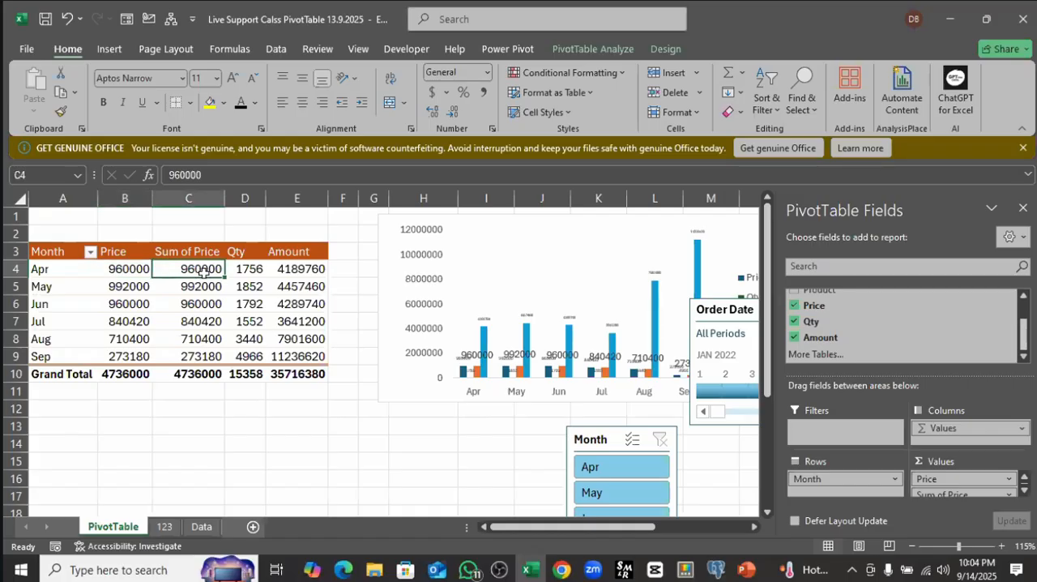
Step: Summarize the second Price value field by Count instead of Sum
left_click(1012, 497)
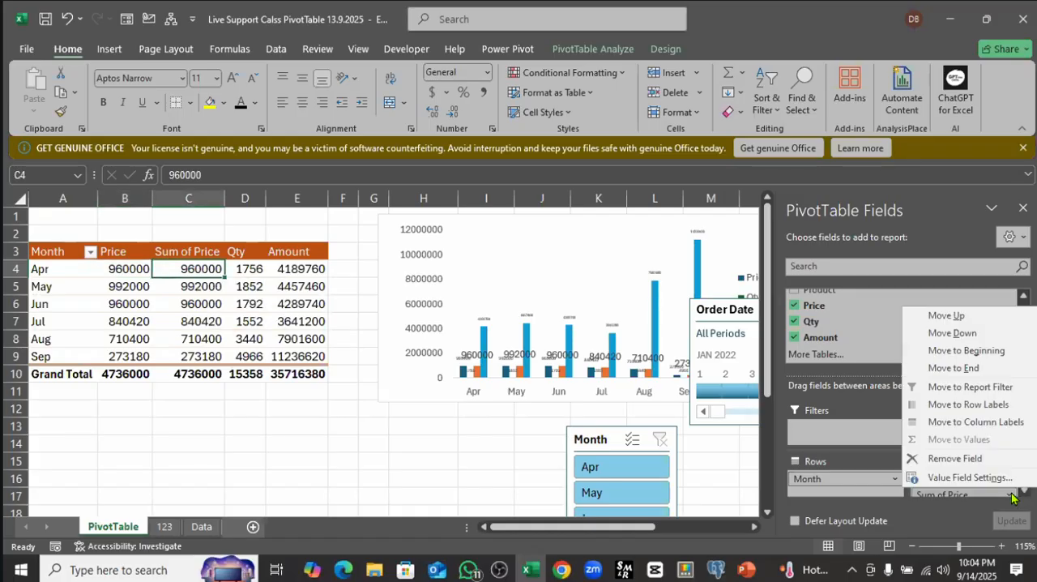
left_click(955, 481)
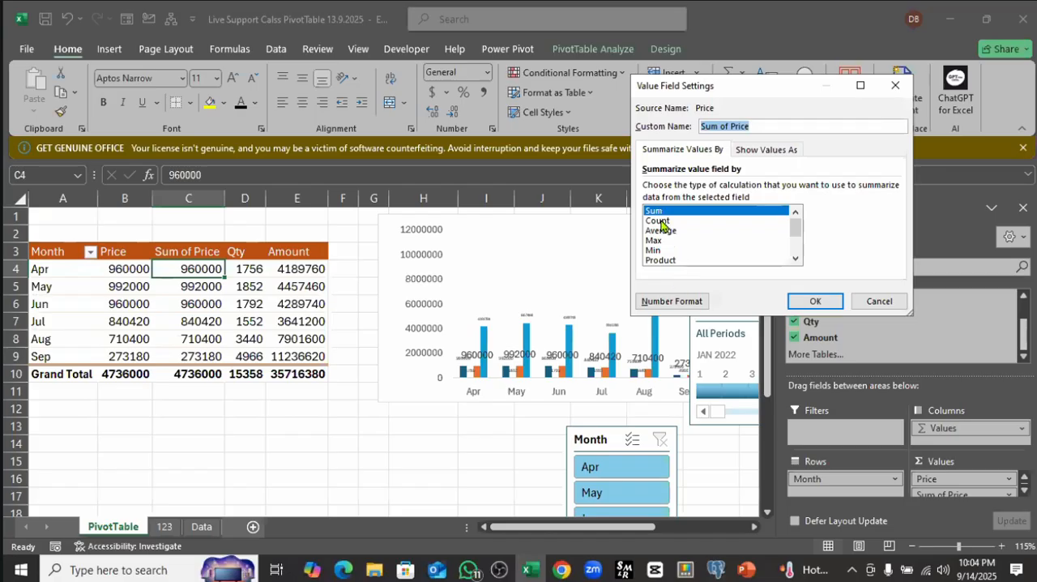
left_click(658, 220)
left_click(817, 300)
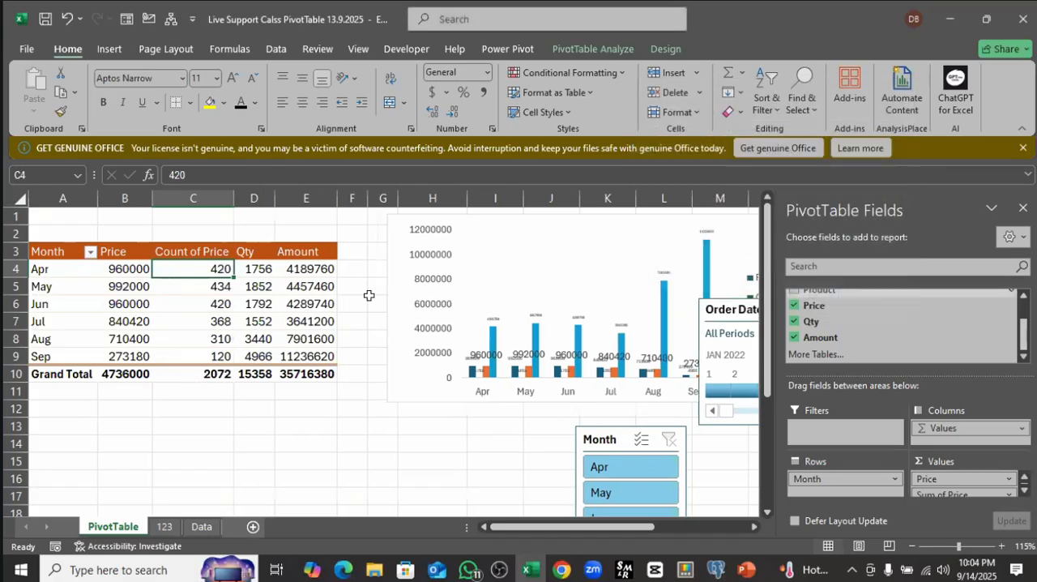
Step: Compare the monthly Price sums with the Count of Price and Qty columns
left_click_drag(116, 273, 118, 357)
left_click_drag(194, 270, 195, 360)
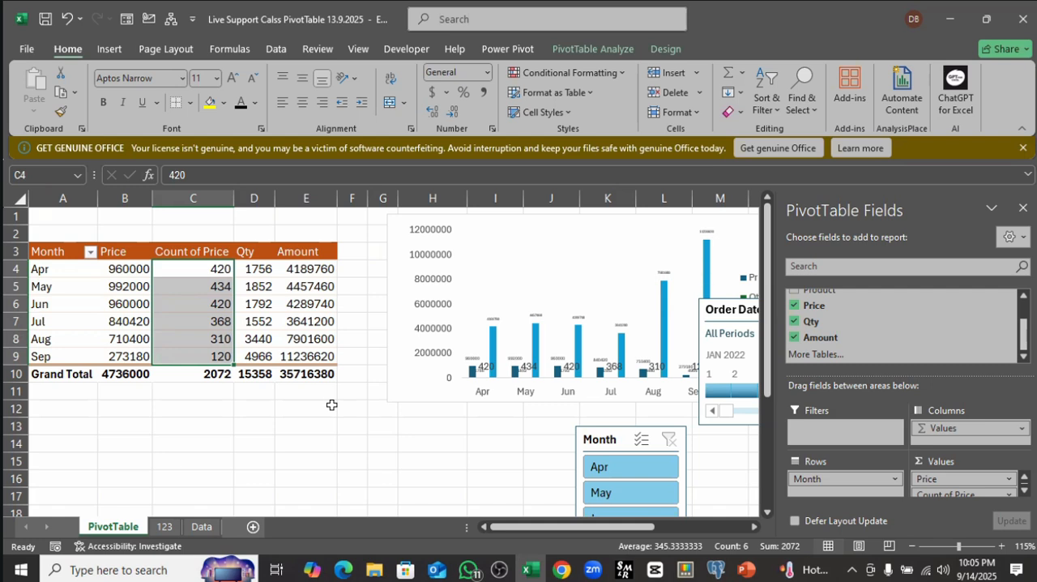
left_click(266, 307)
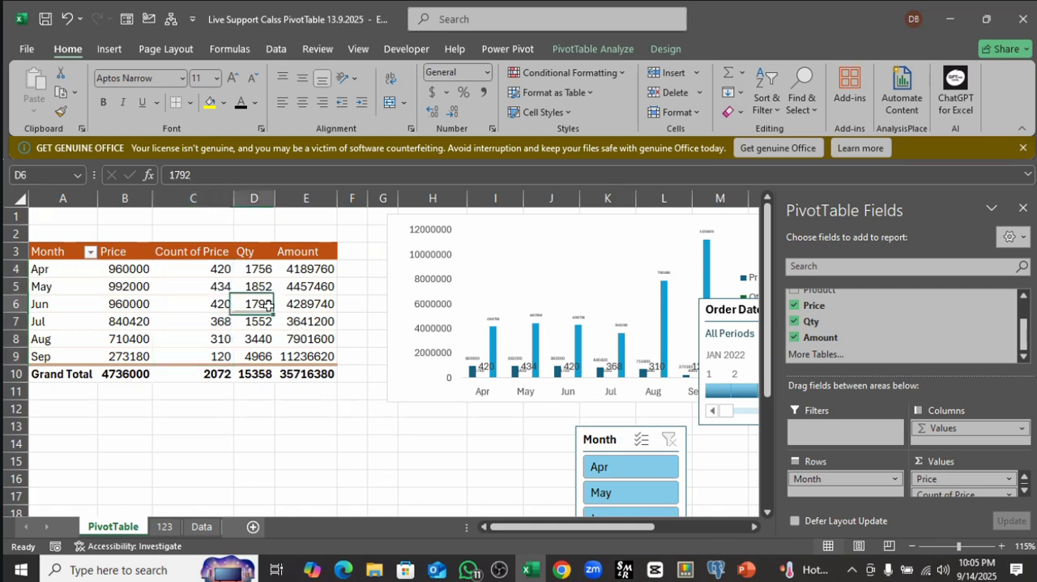
left_click(222, 305)
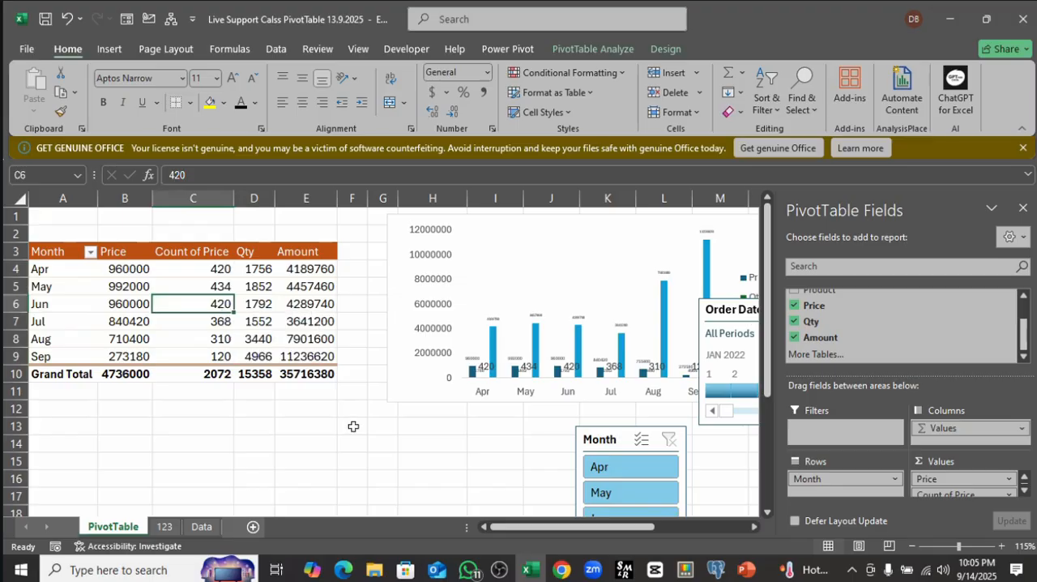
left_click(253, 299)
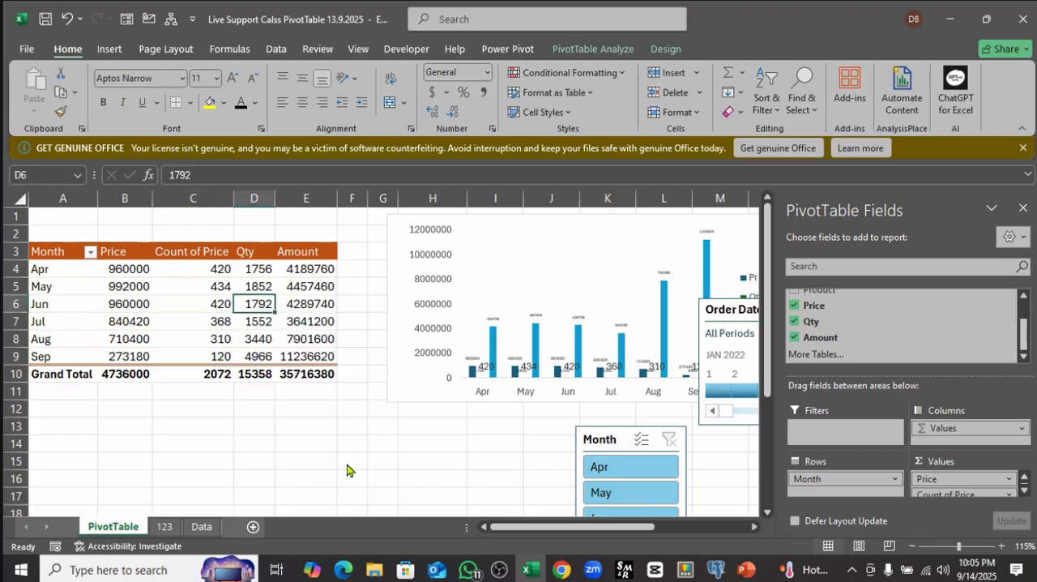
Step: On the 123 sheet, create a PivotTable from the range B2:F9 and place it at cell H10 of the same sheet
left_click(164, 526)
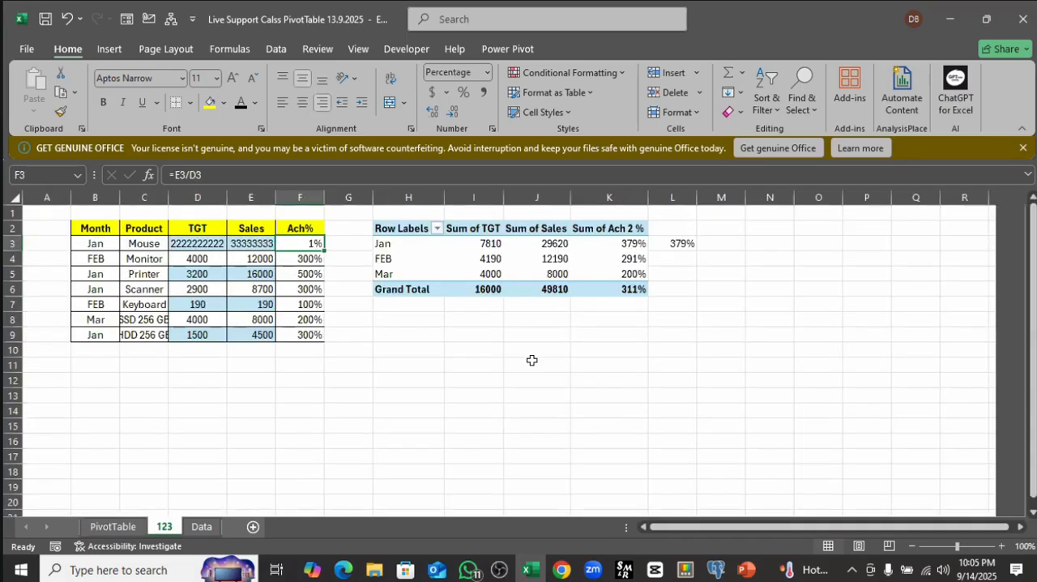
left_click(537, 363)
left_click(601, 244)
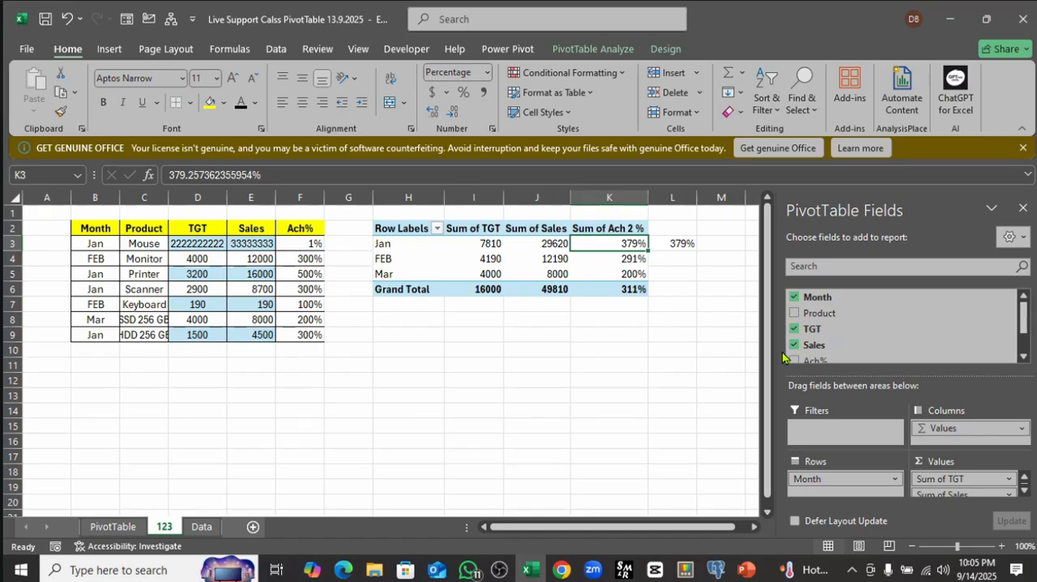
left_click(106, 246)
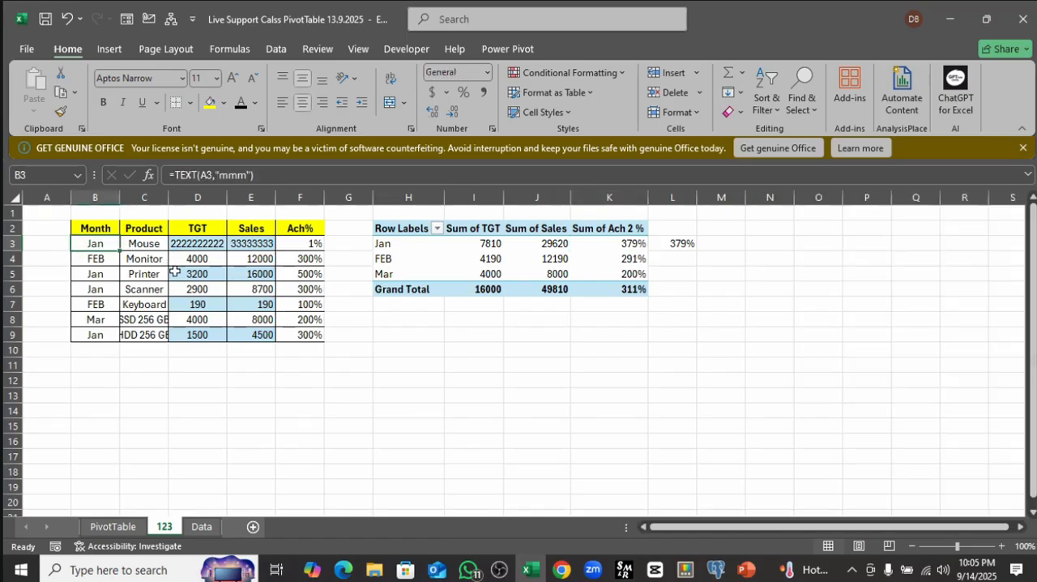
left_click(197, 274)
left_click(109, 49)
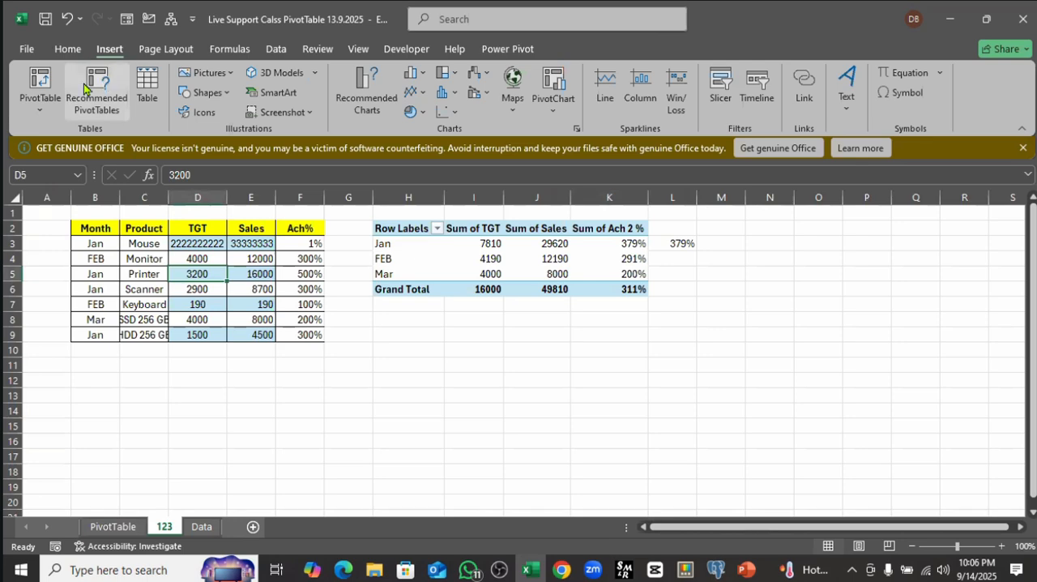
left_click(48, 81)
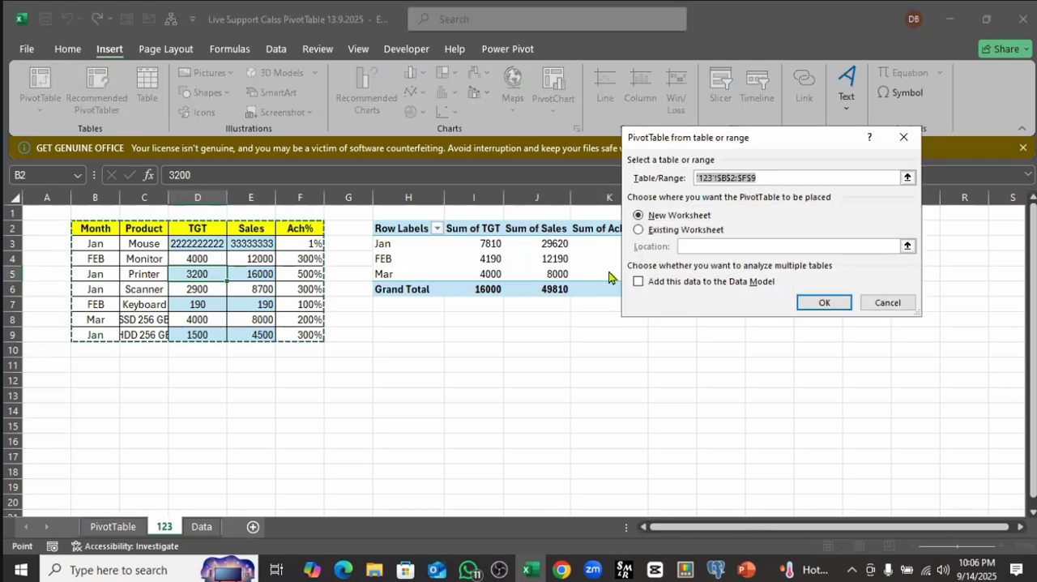
left_click(662, 230)
left_click(693, 246)
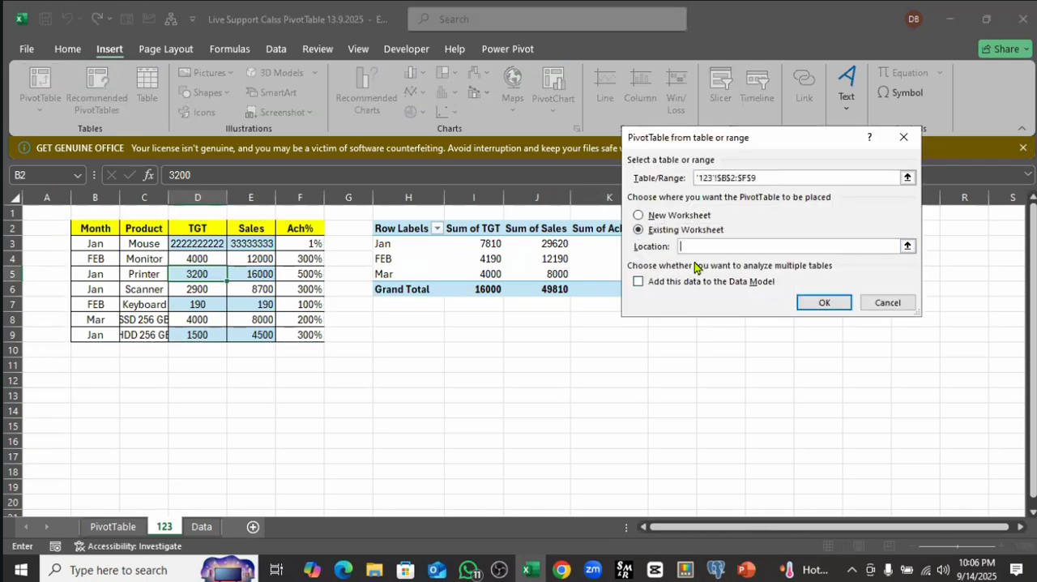
left_click(397, 350)
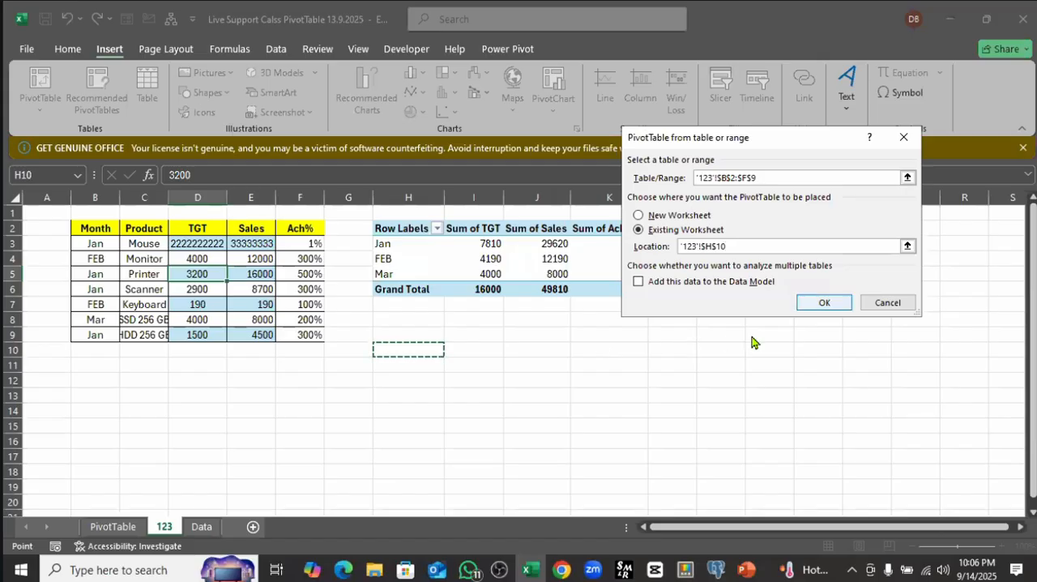
left_click(824, 305)
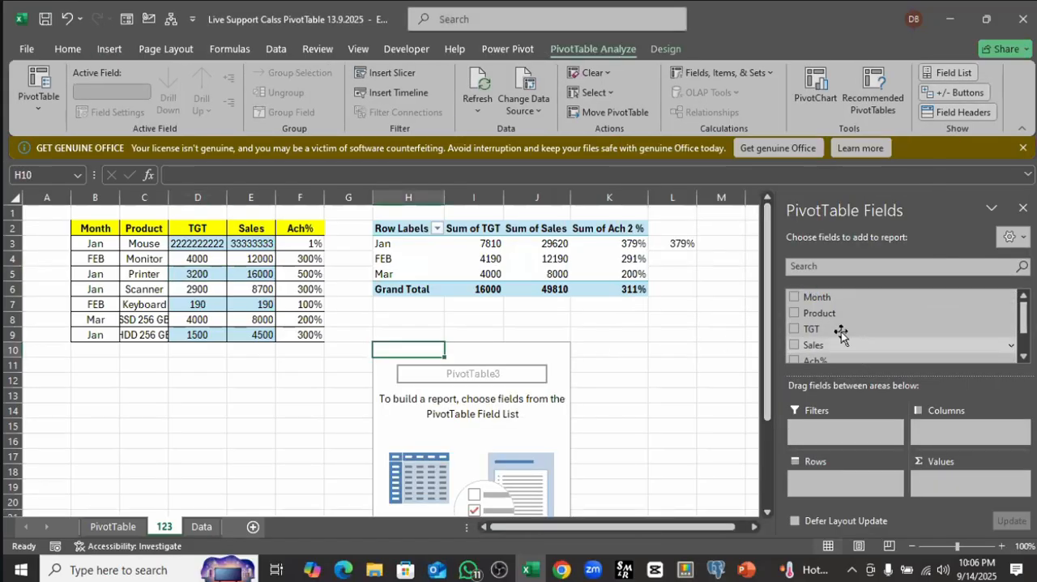
Step: Add Month as the rows and TGT and Sales as summed values in the new PivotTable
left_click(795, 299)
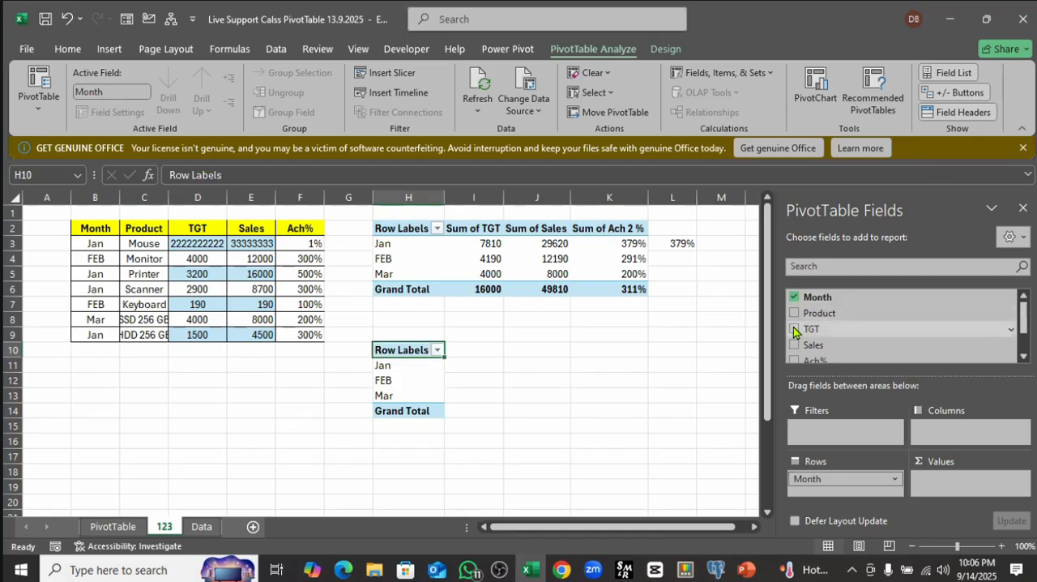
left_click(795, 328)
left_click(795, 344)
left_click(633, 378)
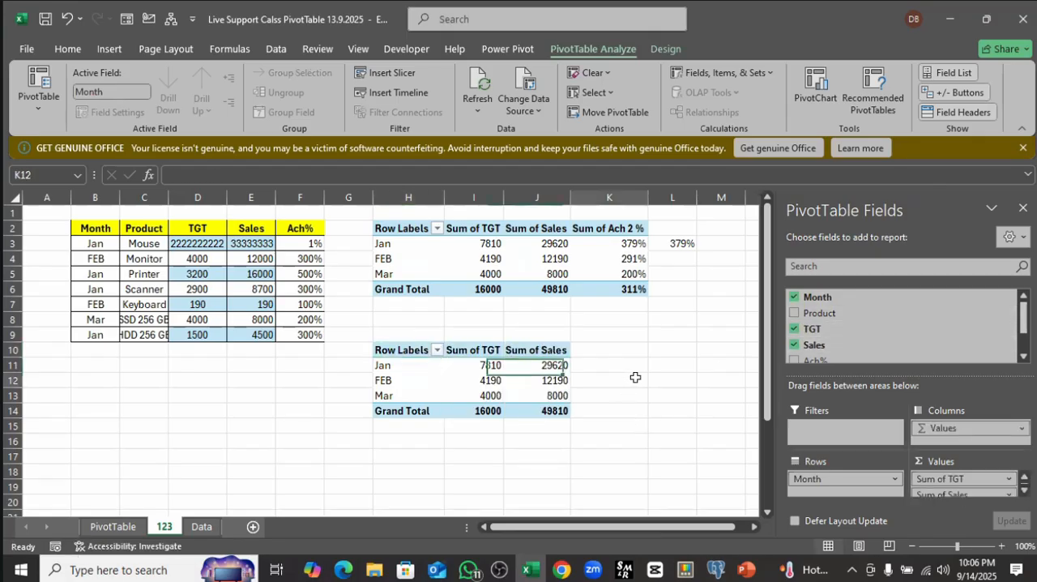
left_click(486, 379)
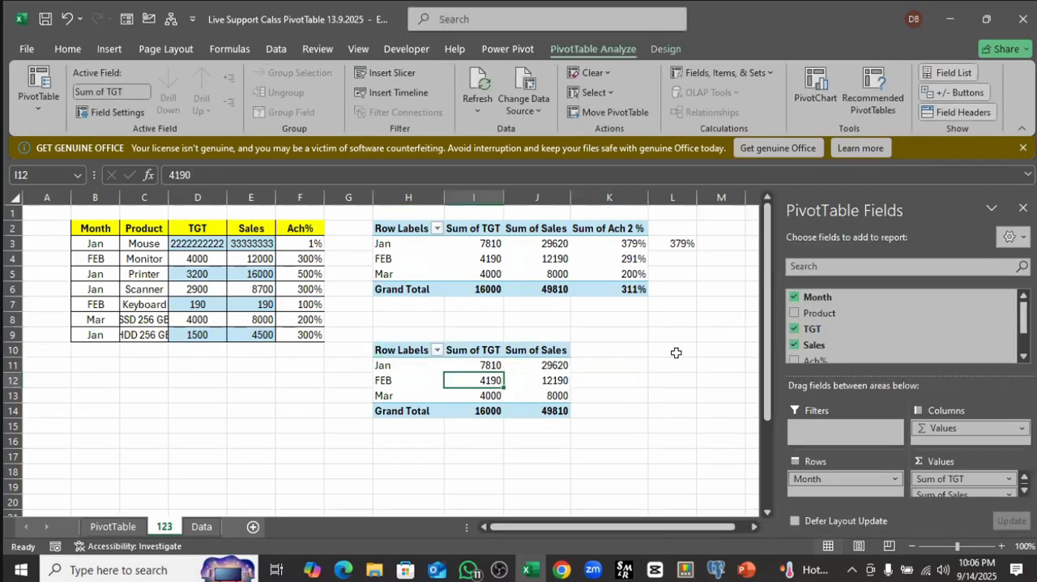
Step: Start a new calculated field for the lower PivotTable on the 123 sheet and name it AcH
left_click(541, 365)
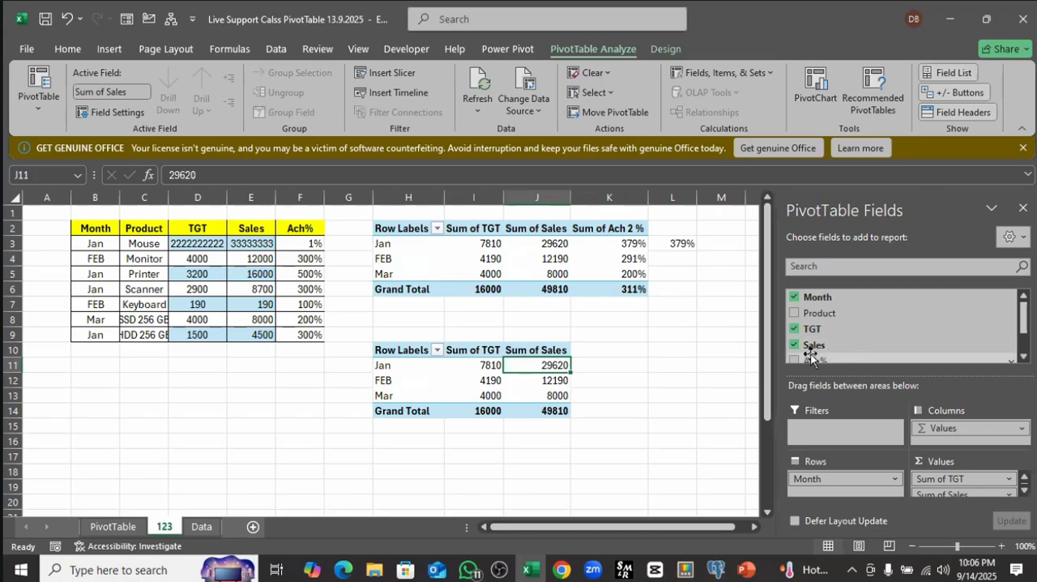
left_click(492, 365)
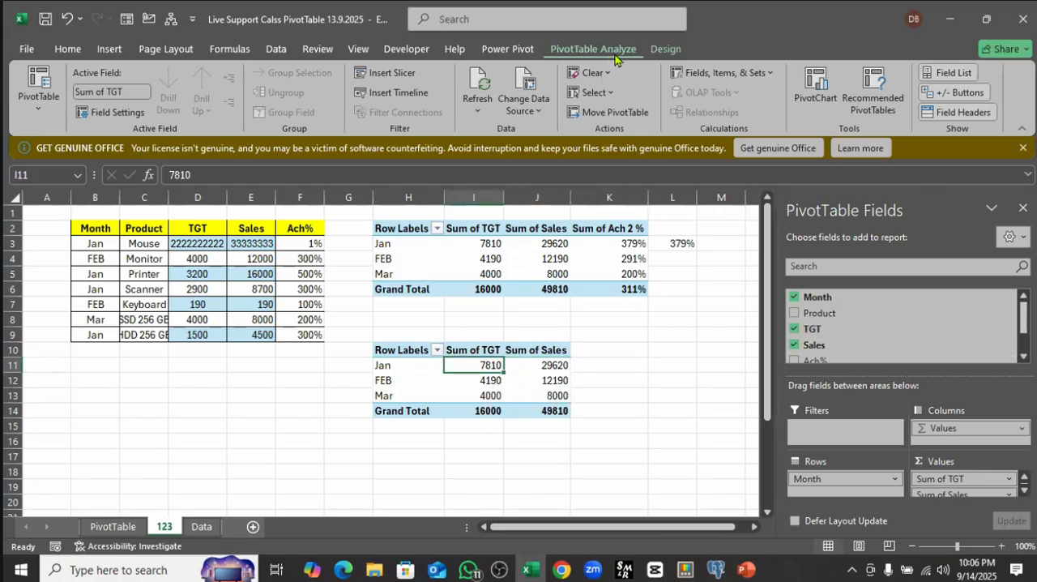
left_click(724, 77)
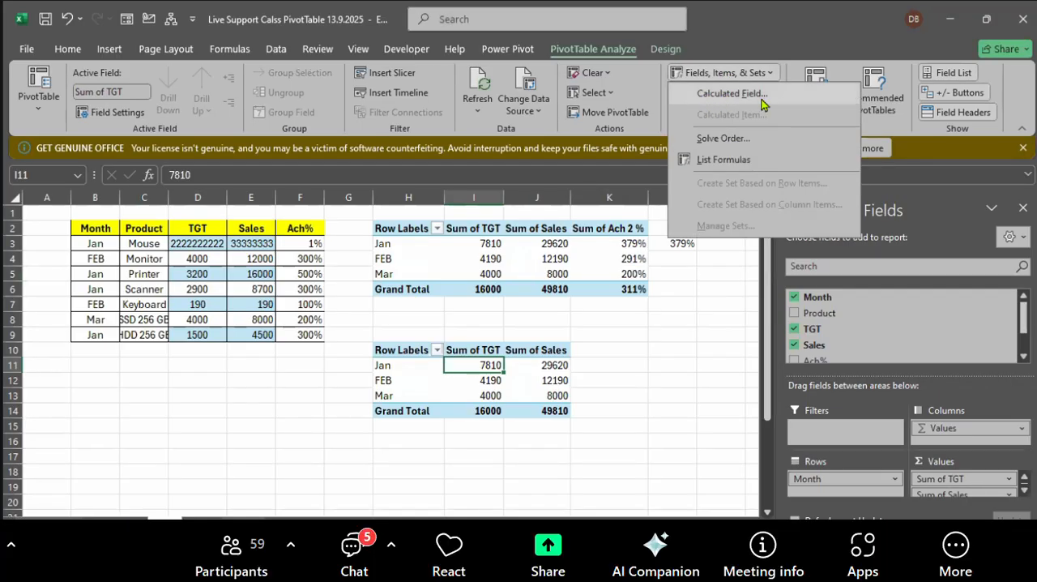
left_click(718, 105)
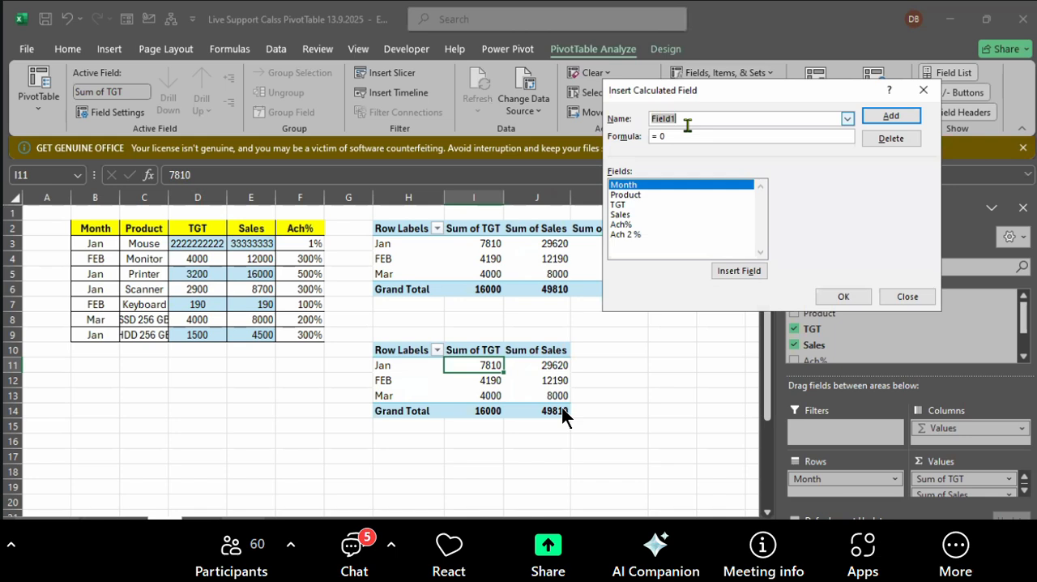
type("Ac")
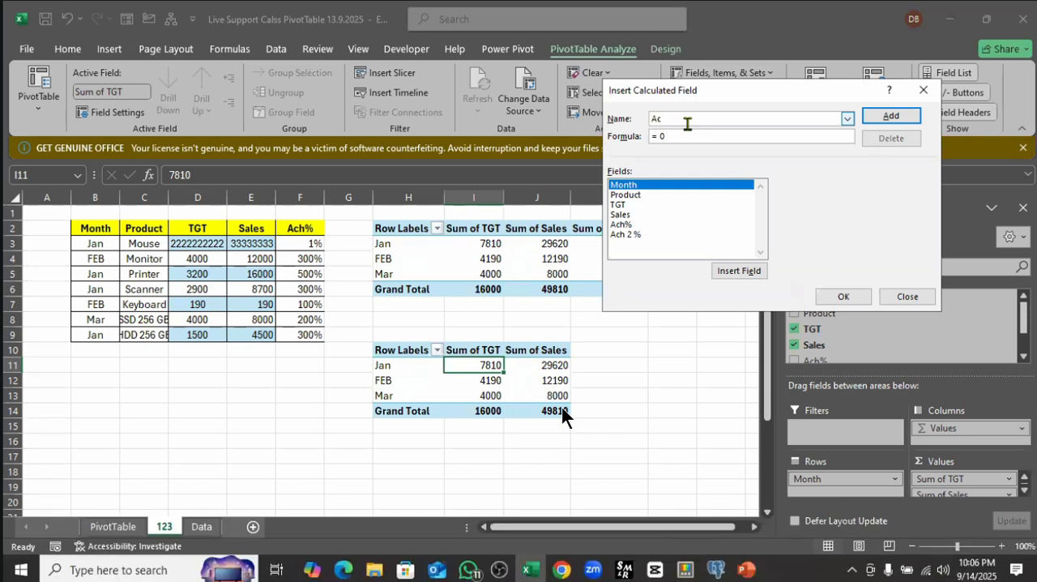
type("H")
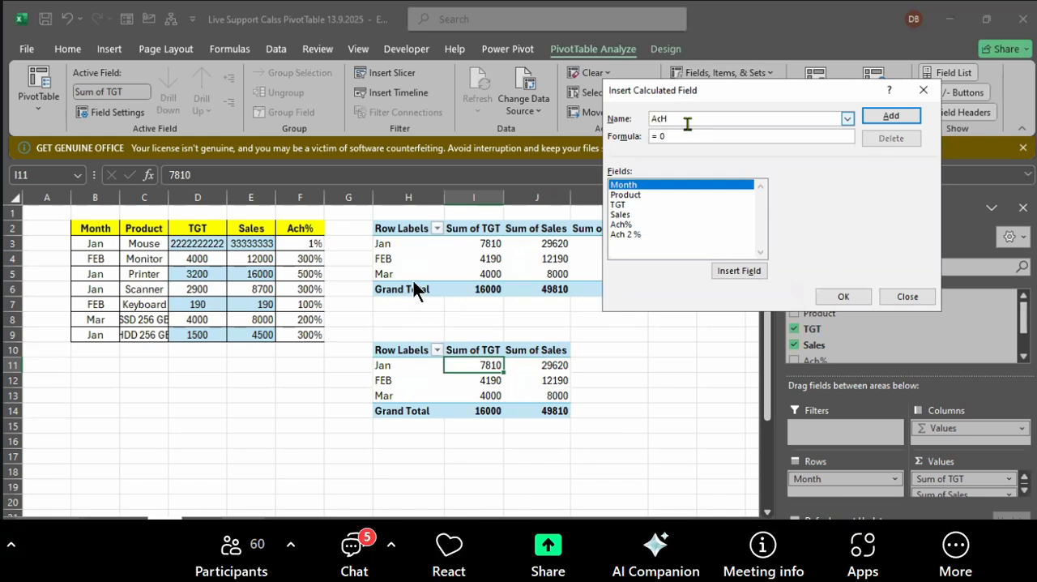